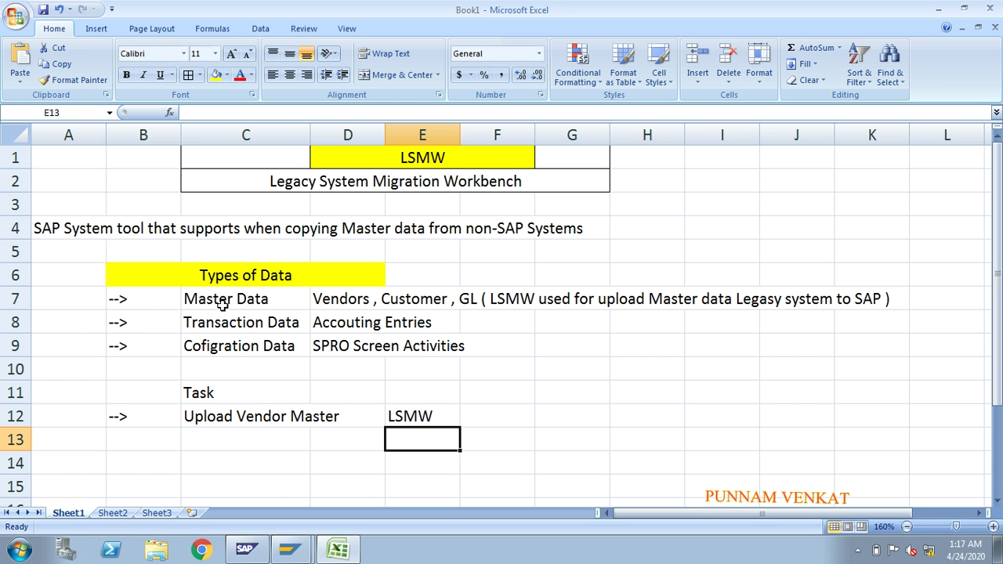
Step: Review the Types of Data list and the Upload Vendor Master task row in the LSMW notes
{"action": "left_click", "coordinate": [225, 276]}
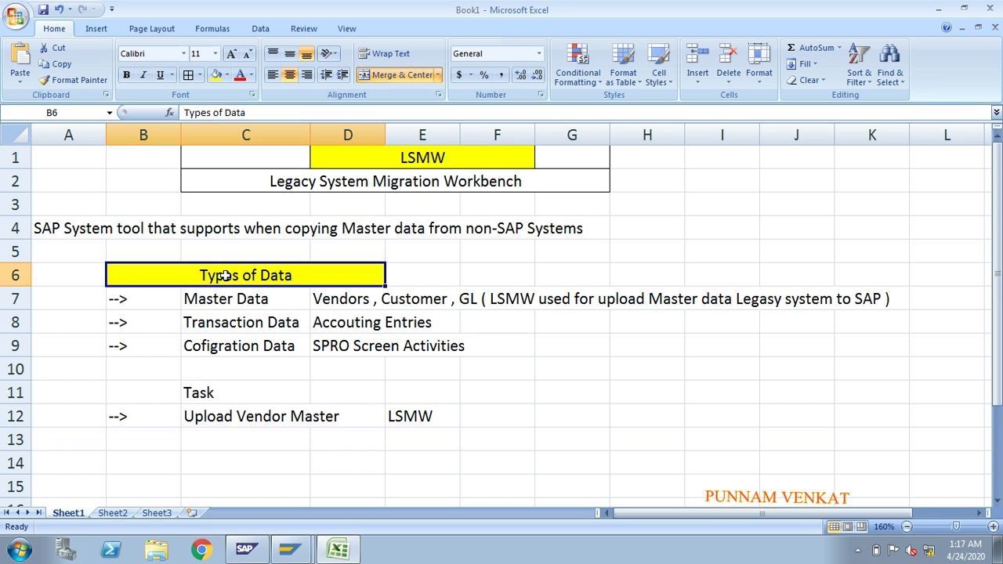
{"action": "left_click", "coordinate": [213, 301]}
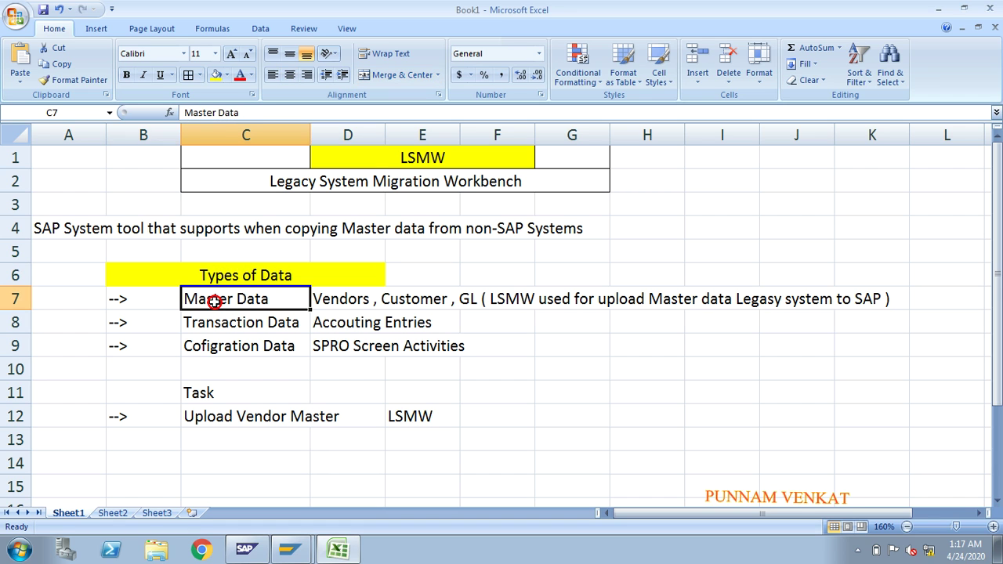
{"action": "left_click", "coordinate": [218, 323]}
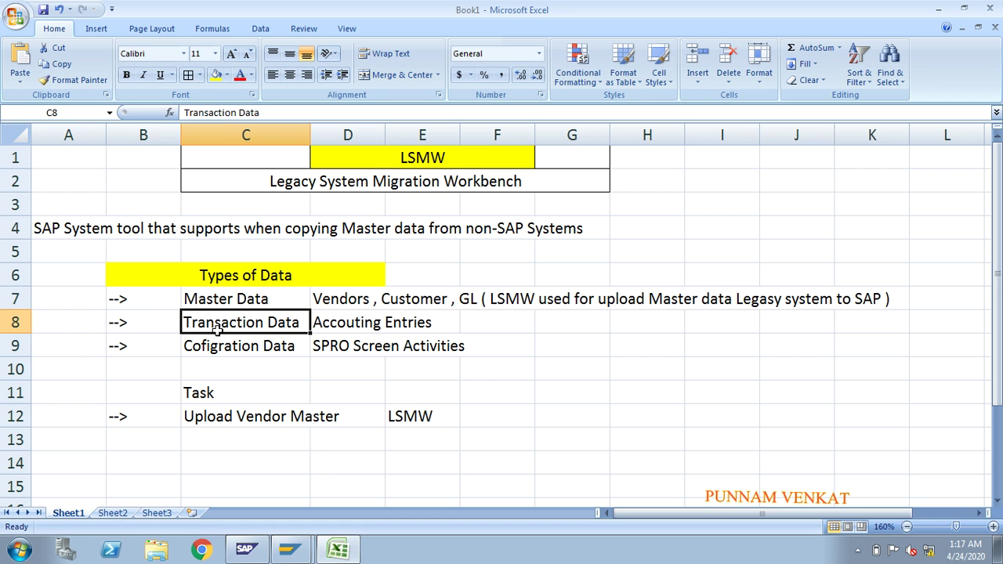
{"action": "left_click", "coordinate": [219, 348]}
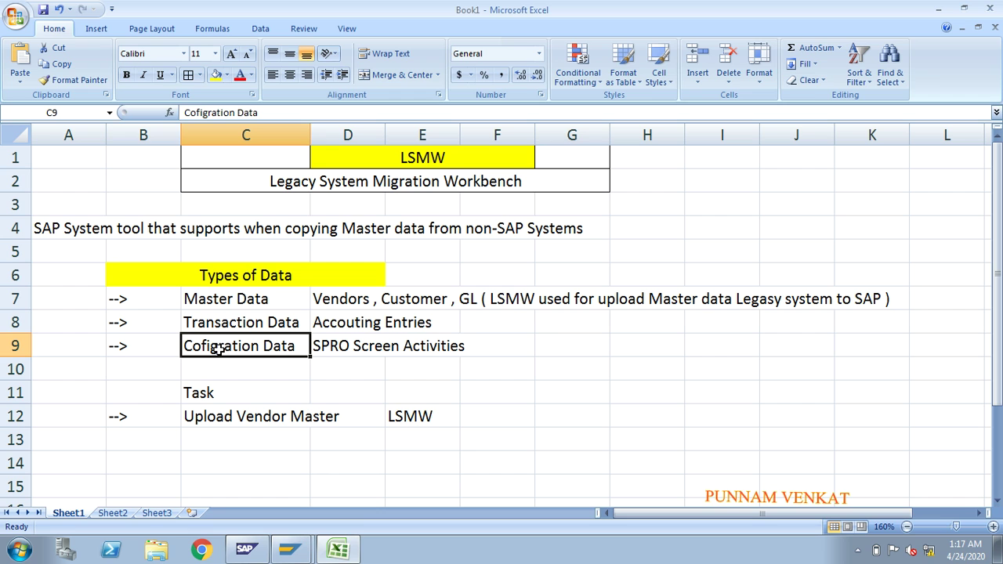
{"action": "left_click", "coordinate": [207, 303]}
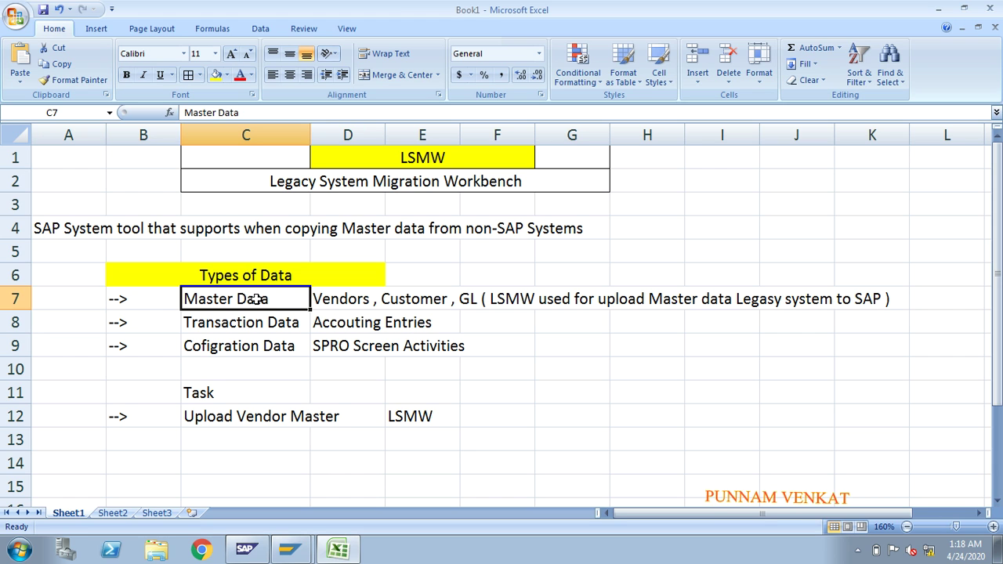
{"action": "left_click", "coordinate": [496, 308]}
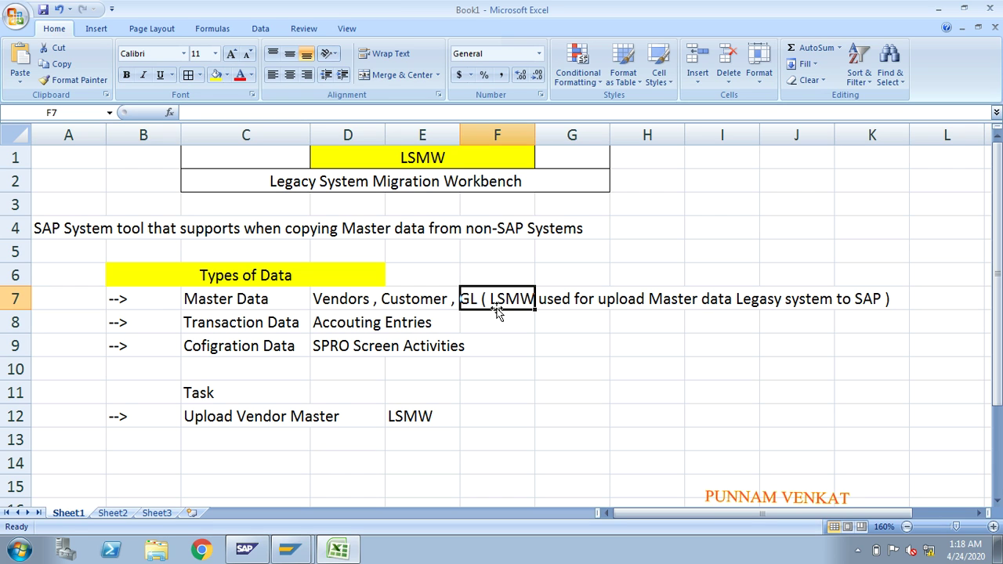
{"action": "left_click", "coordinate": [552, 417]}
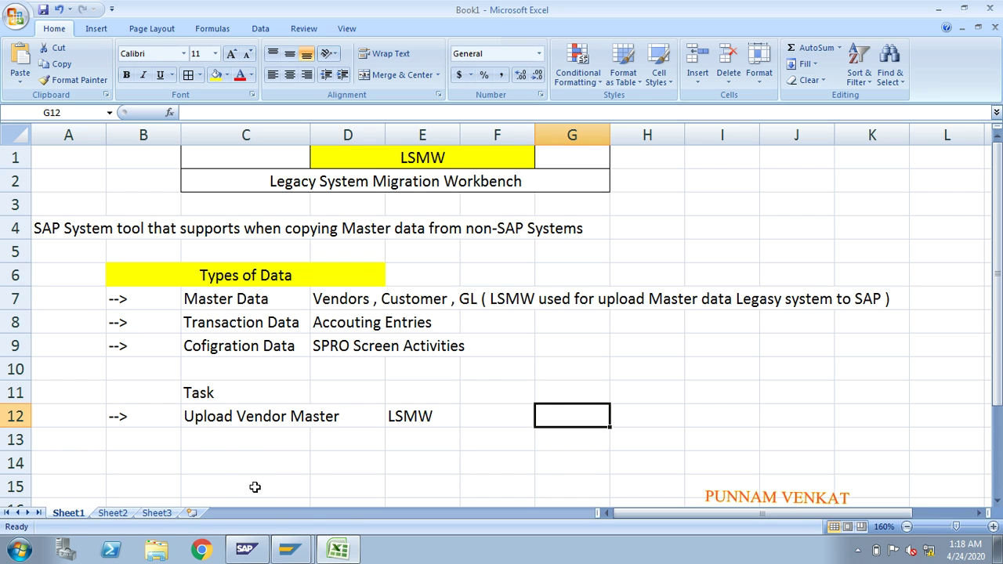
{"action": "left_click", "coordinate": [224, 419]}
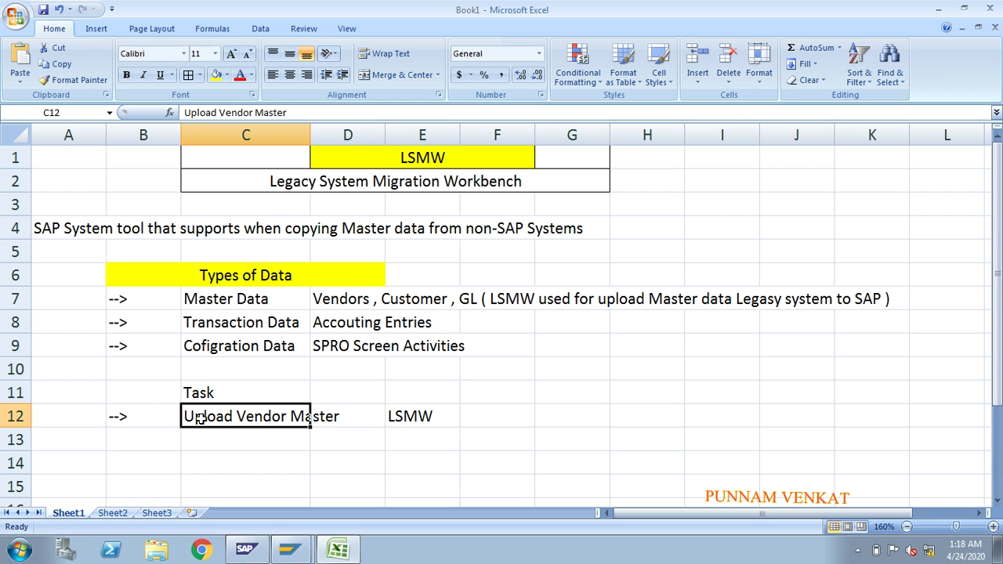
{"action": "left_click", "coordinate": [421, 418]}
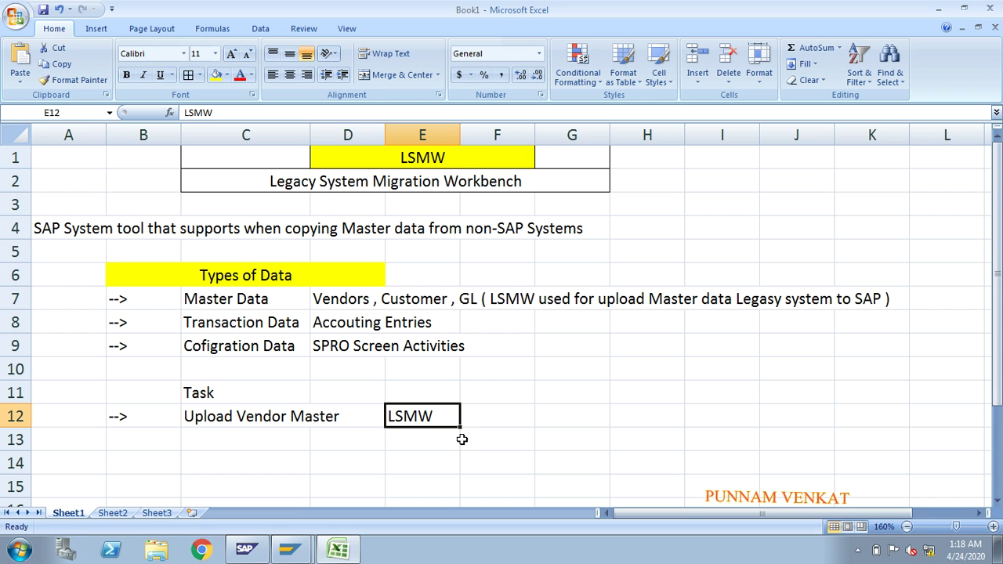
Step: Enter the transaction codes FK01 in G12 and XK01 in G13 beside the Upload Vendor Master task
{"action": "left_click", "coordinate": [573, 418]}
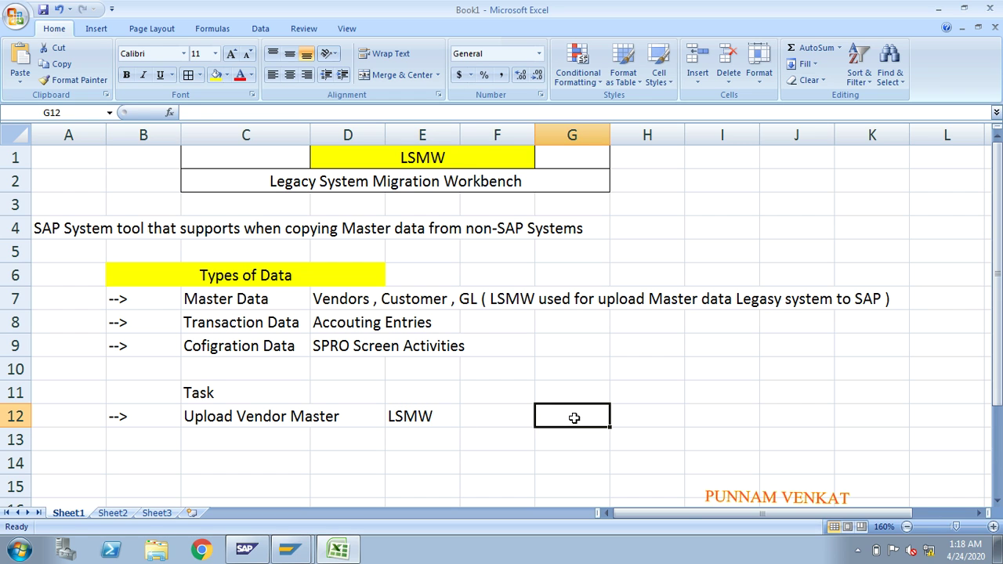
{"action": "type", "text": "FK01"}
{"action": "key", "text": "Return"}
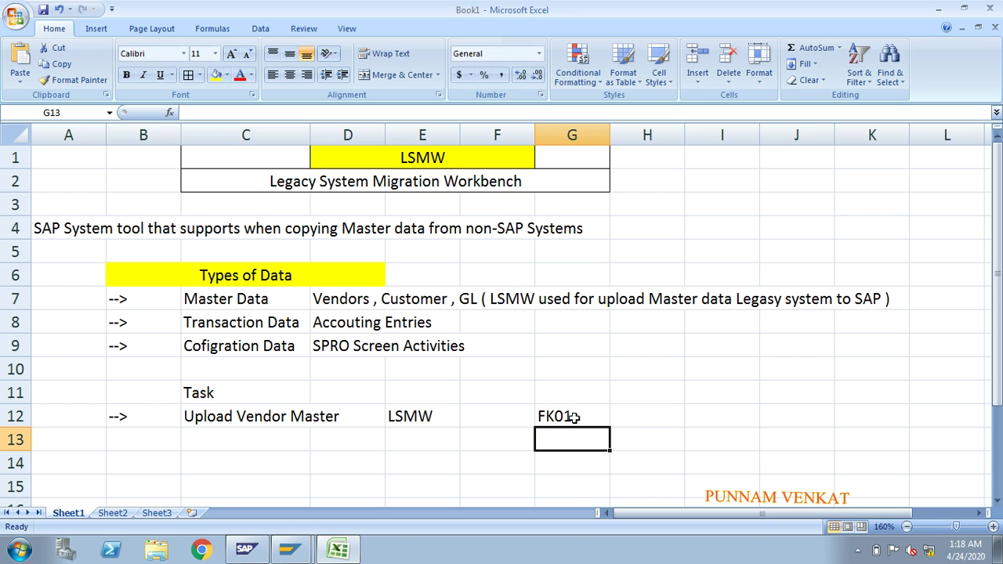
{"action": "type", "text": "F"}
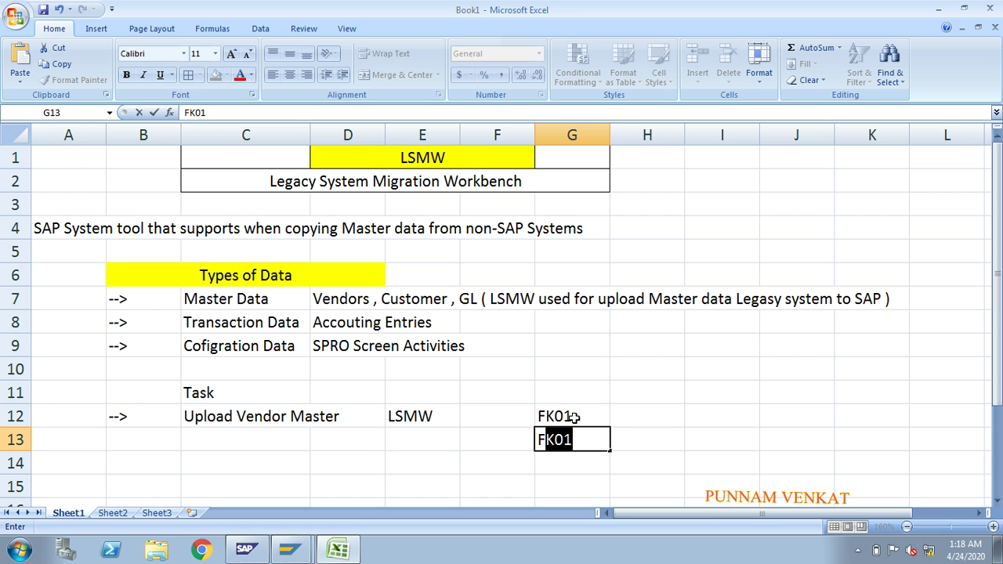
{"action": "key", "text": "BackSpace"}
{"action": "key", "text": "BackSpace"}
{"action": "type", "text": "XK01\\"}
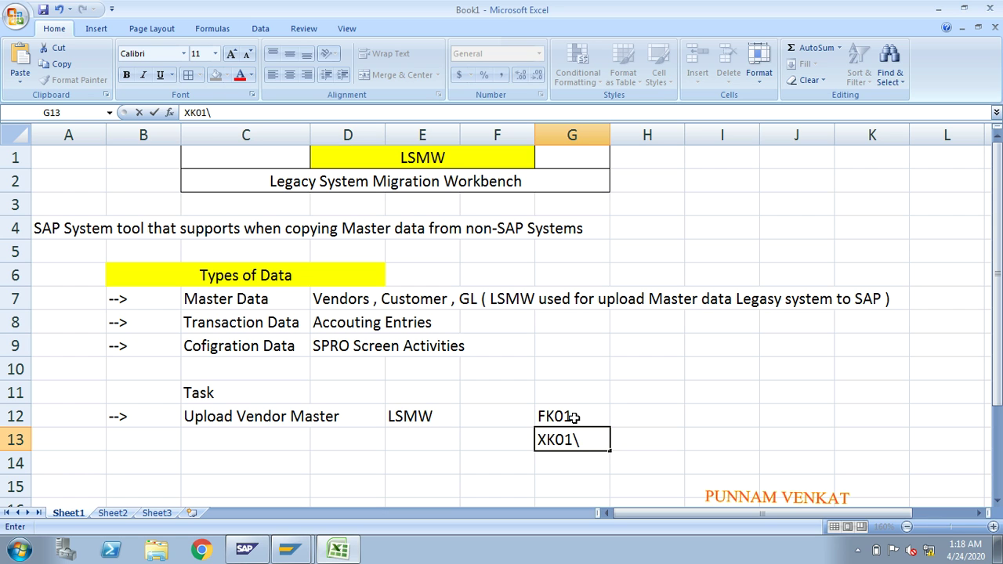
{"action": "key", "text": "BackSpace"}
{"action": "key", "text": "Return"}
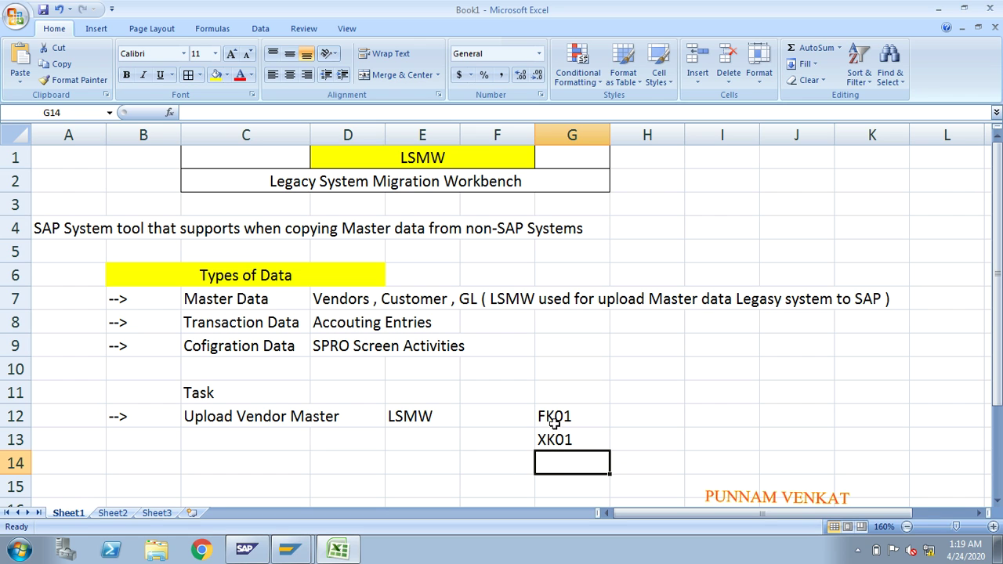
Step: Add the heading T.CODE in G11 above the transaction codes
{"action": "left_click", "coordinate": [578, 387]}
{"action": "type", "text": "T"}
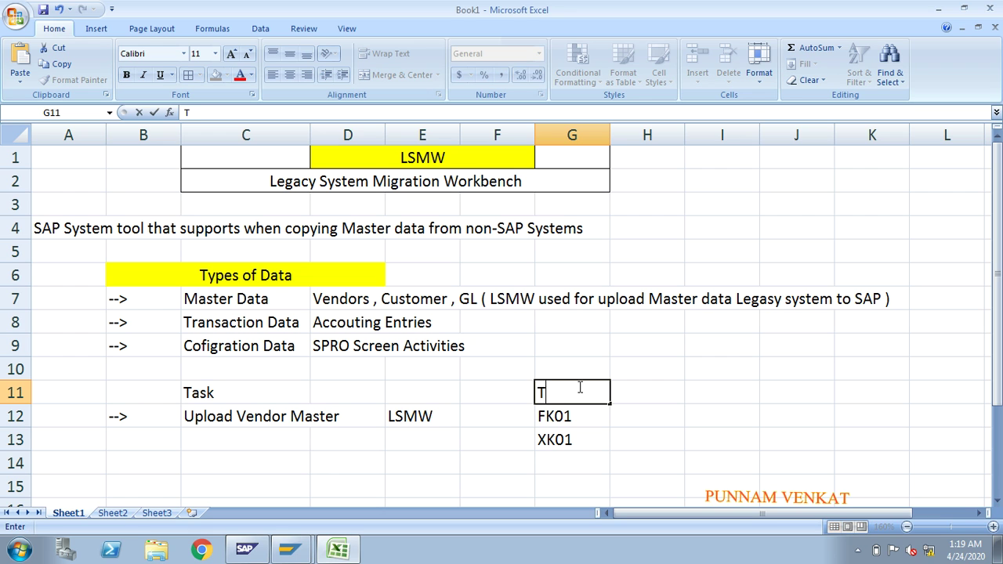
{"action": "type", "text": ".CO"}
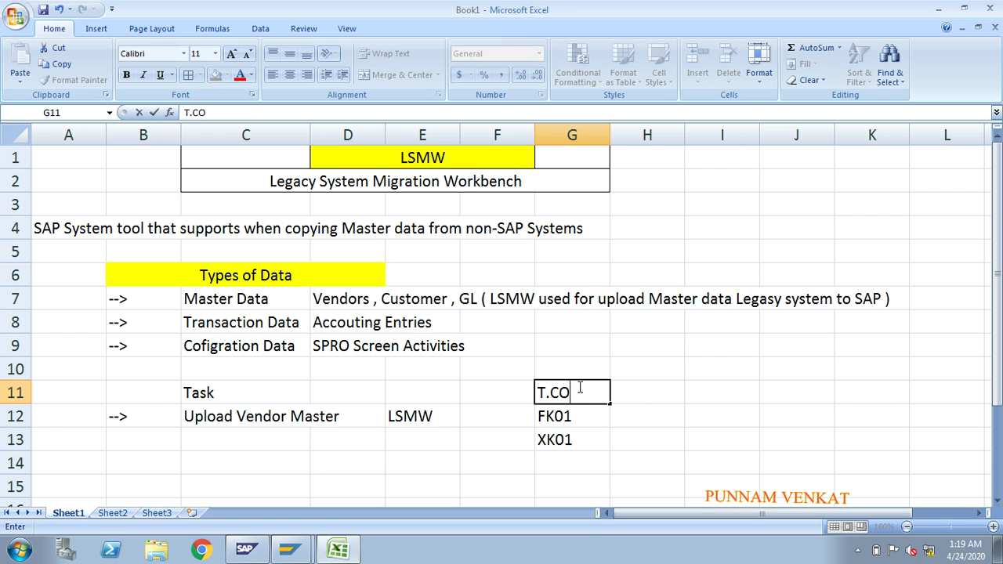
{"action": "type", "text": "DE"}
{"action": "key", "text": "Return"}
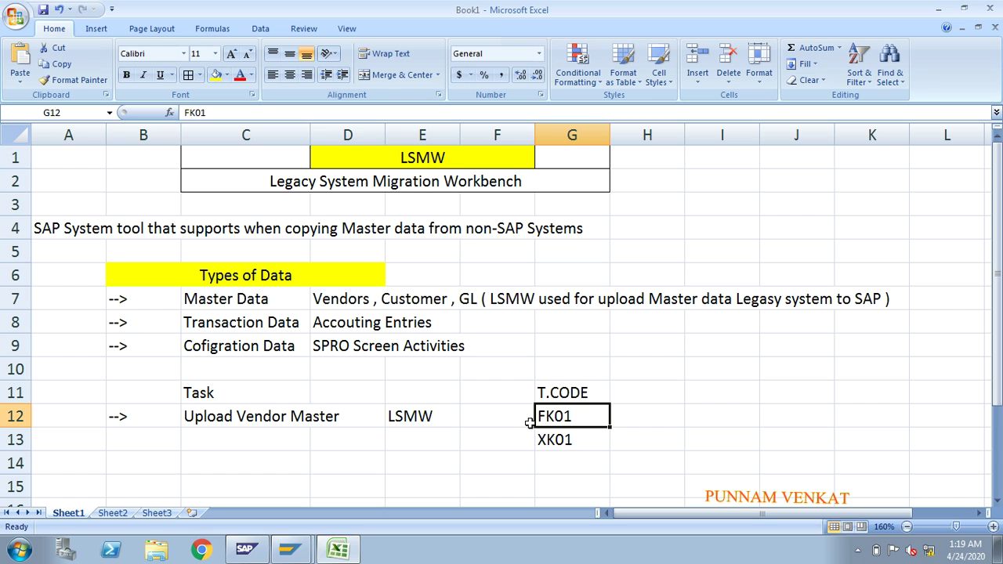
Step: Compare the FK01 and XK01 transaction codes with the LSMW title at the head of the sheet
{"action": "left_click", "coordinate": [569, 442]}
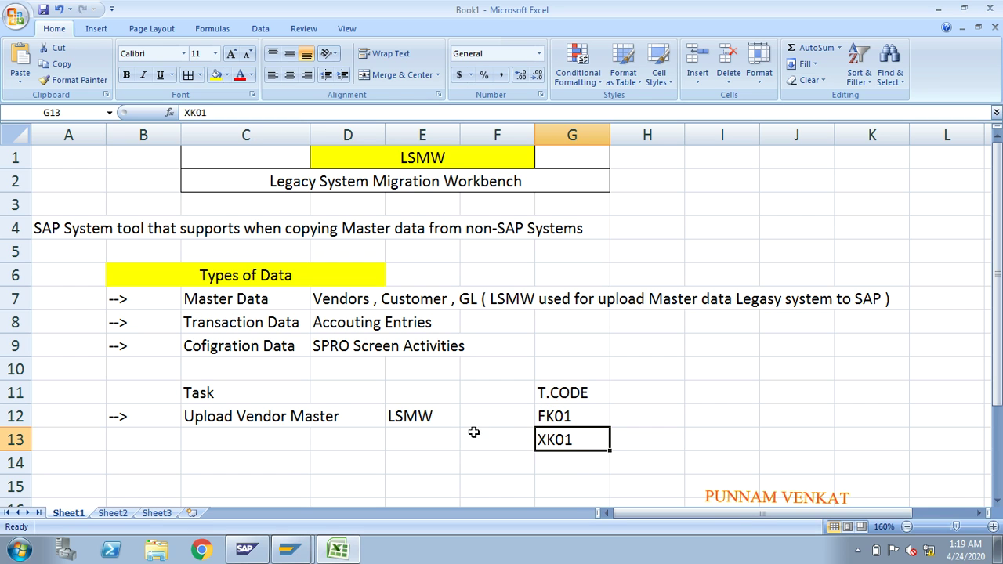
{"action": "left_click", "coordinate": [418, 164]}
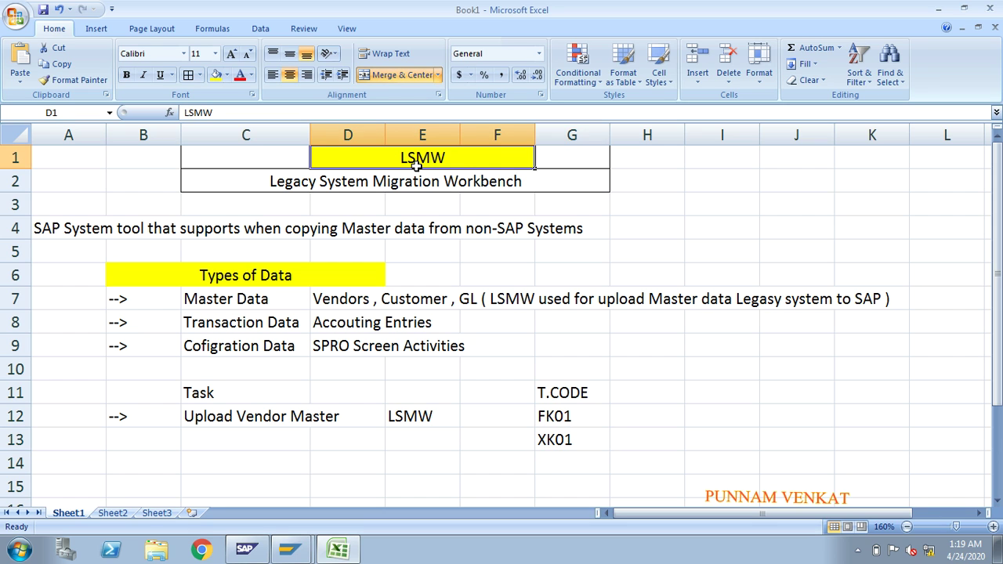
{"action": "left_click", "coordinate": [554, 422]}
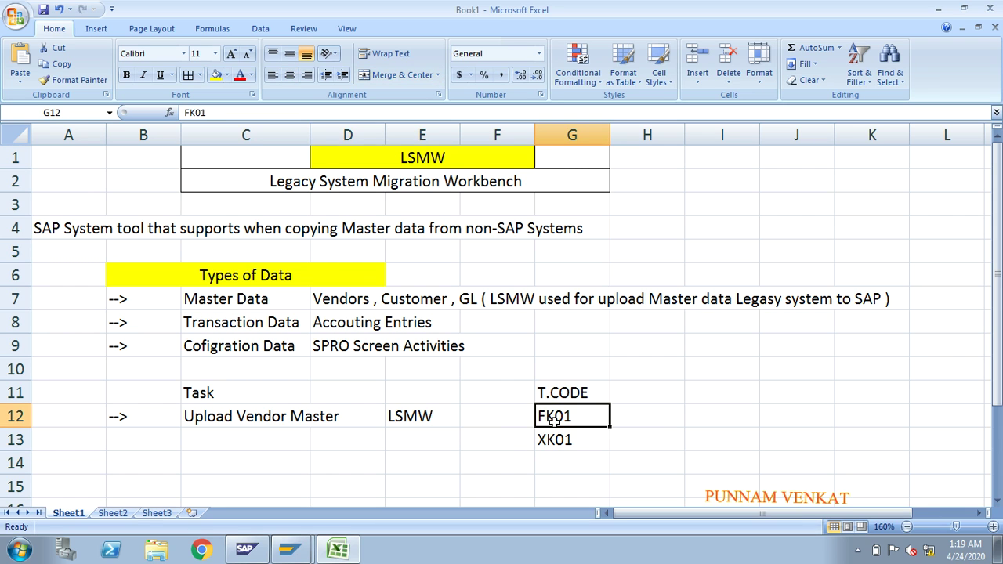
{"action": "left_click_drag", "start_coordinate": [554, 421], "coordinate": [563, 439]}
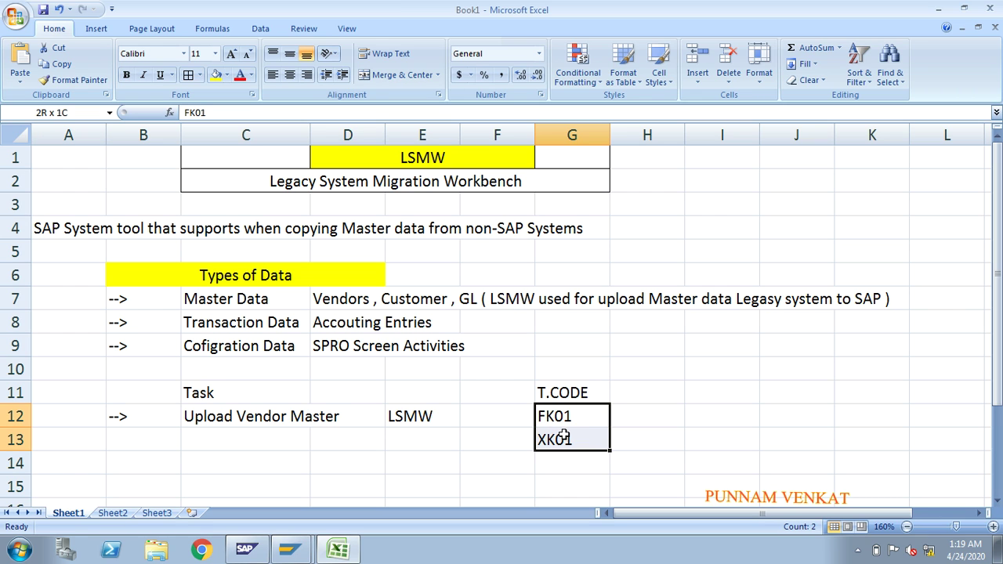
{"action": "left_click_drag", "start_coordinate": [563, 439], "coordinate": [563, 441]}
{"action": "left_click", "coordinate": [425, 160]}
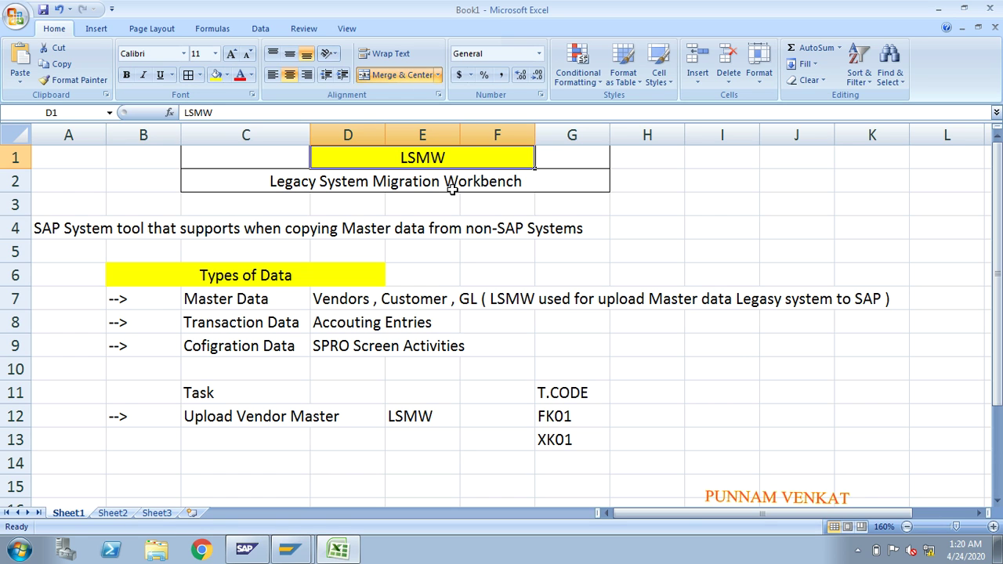
Step: Examine the master, transaction and configuration data rows together with their example descriptions
{"action": "left_click", "coordinate": [213, 331]}
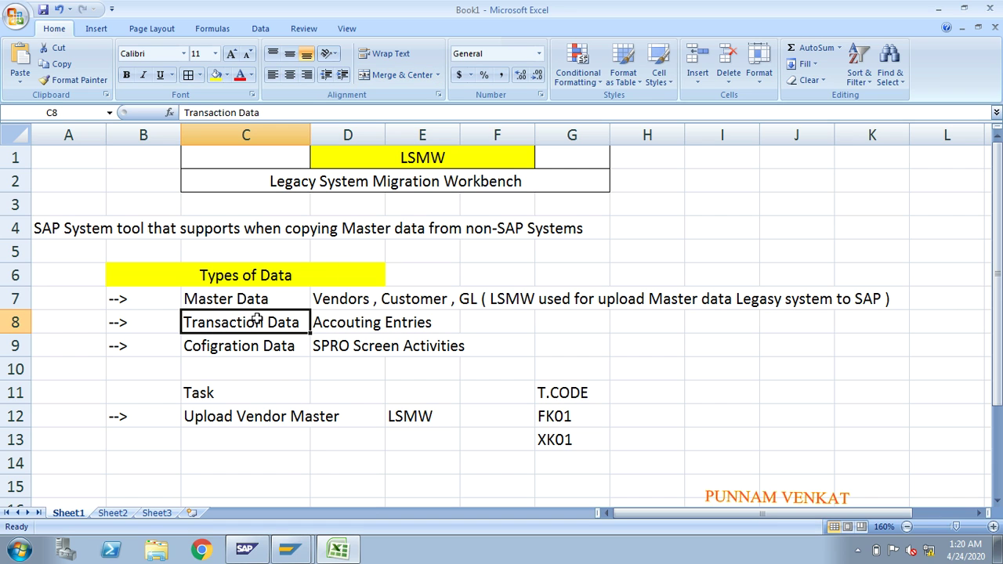
{"action": "left_click", "coordinate": [335, 322]}
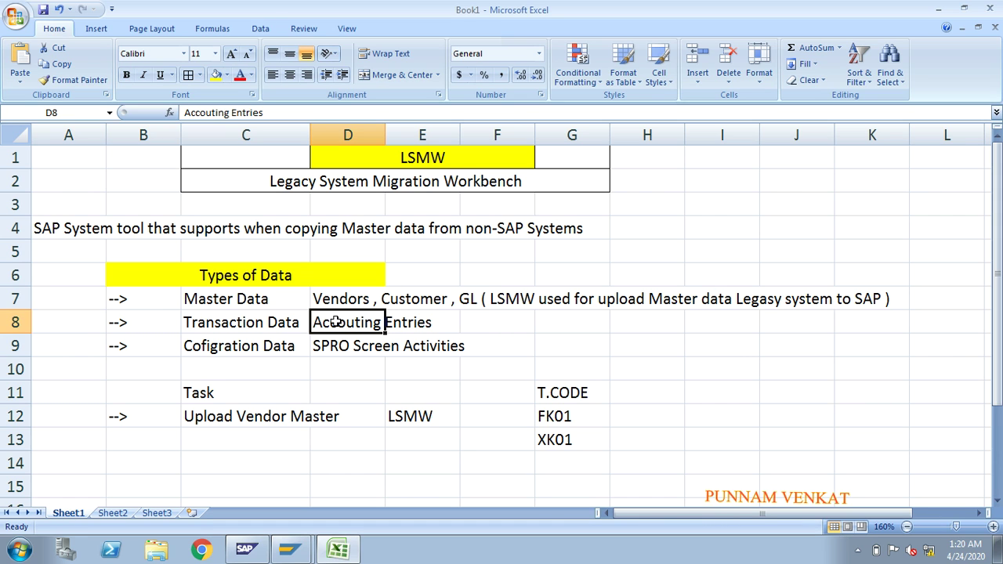
{"action": "left_click", "coordinate": [224, 351]}
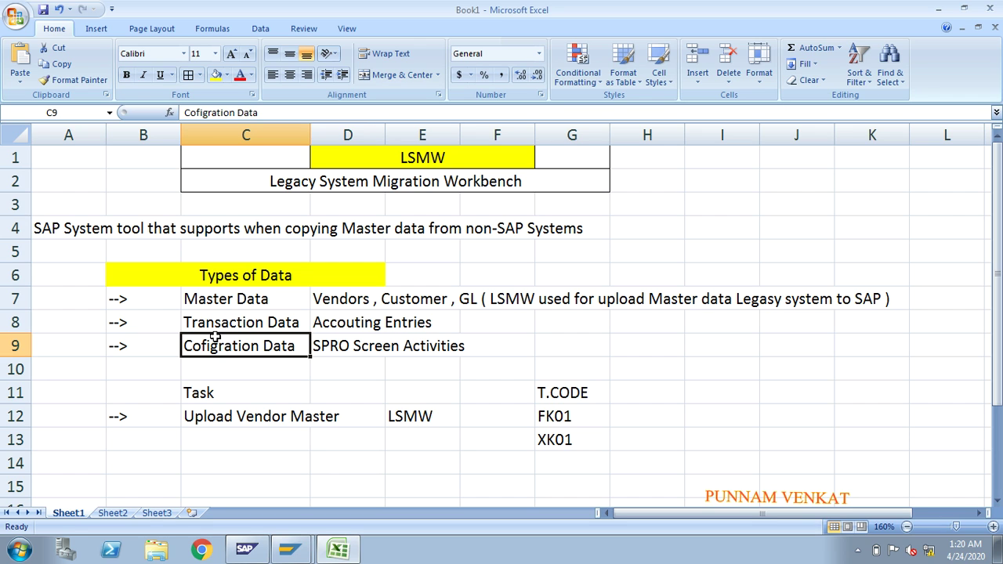
{"action": "left_click", "coordinate": [339, 350]}
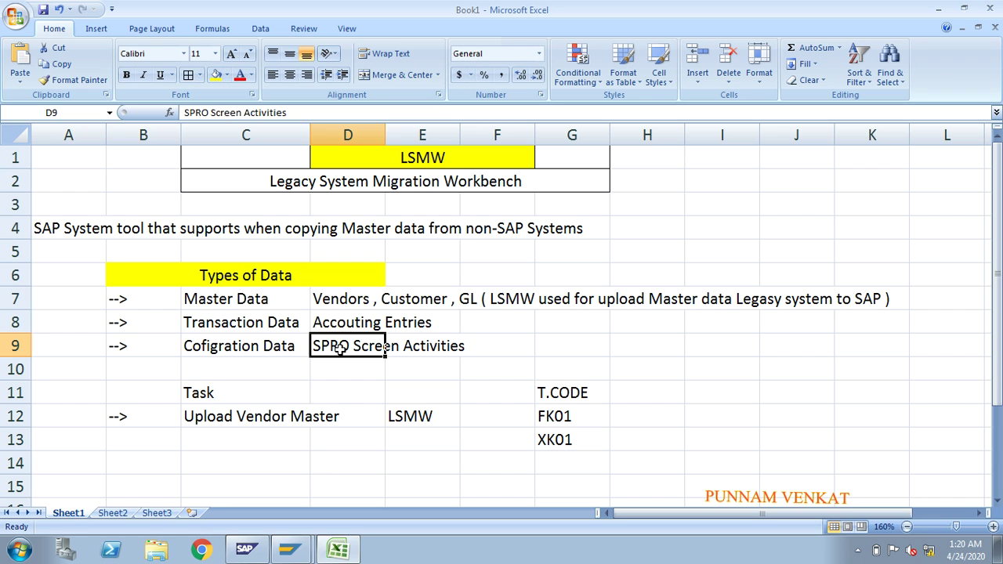
{"action": "left_click", "coordinate": [219, 354]}
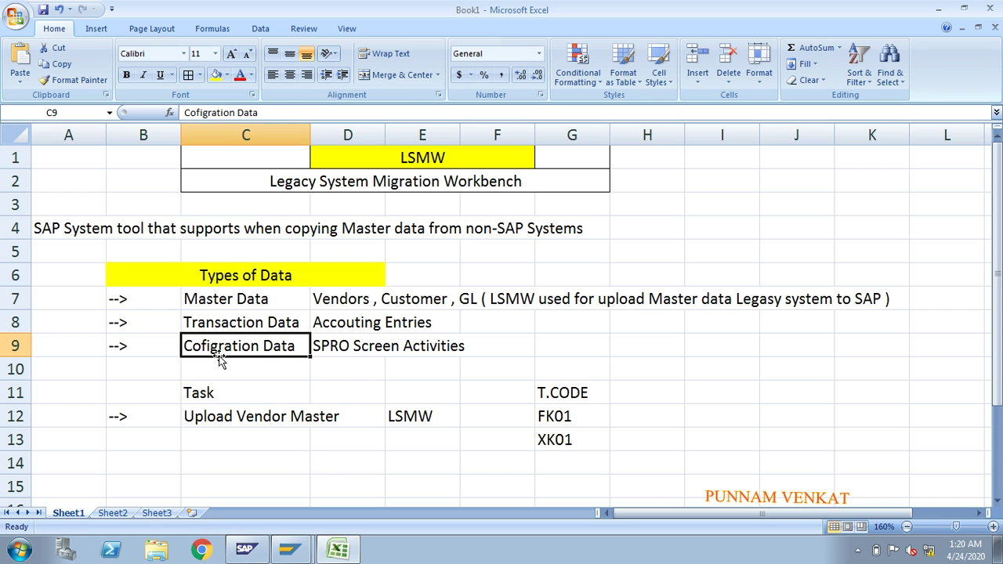
{"action": "left_click", "coordinate": [214, 305]}
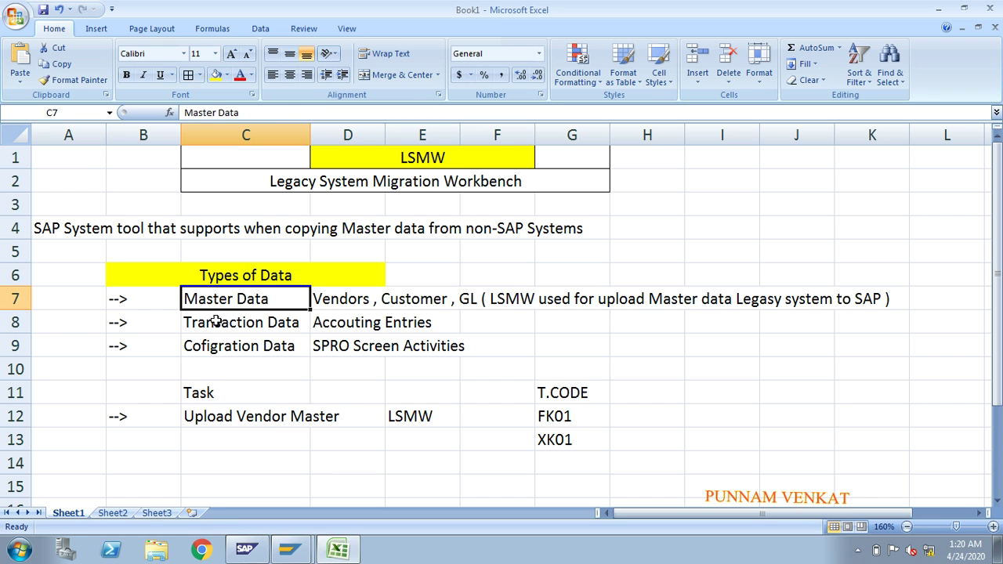
{"action": "left_click", "coordinate": [216, 326]}
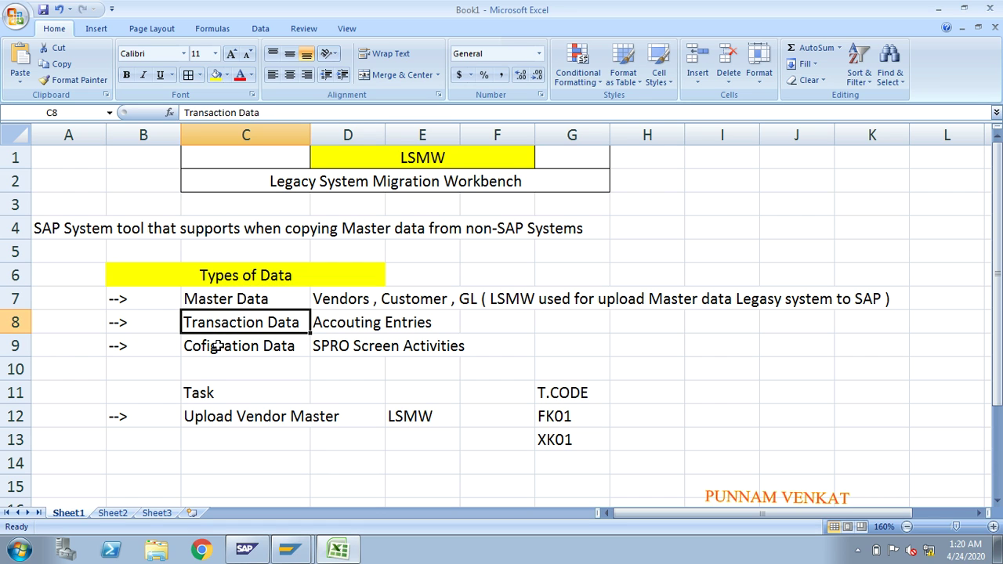
{"action": "left_click", "coordinate": [218, 346]}
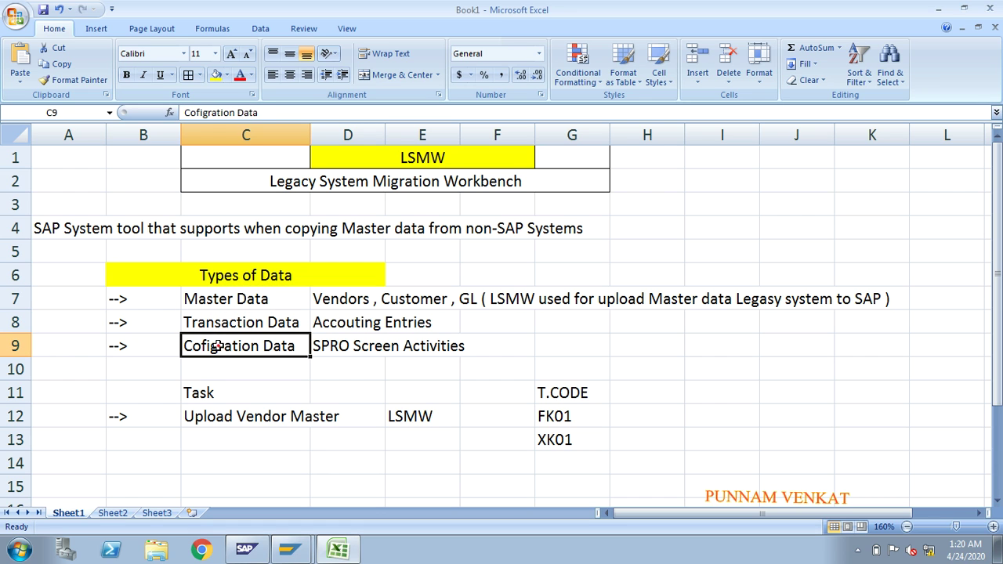
{"action": "left_click", "coordinate": [223, 307]}
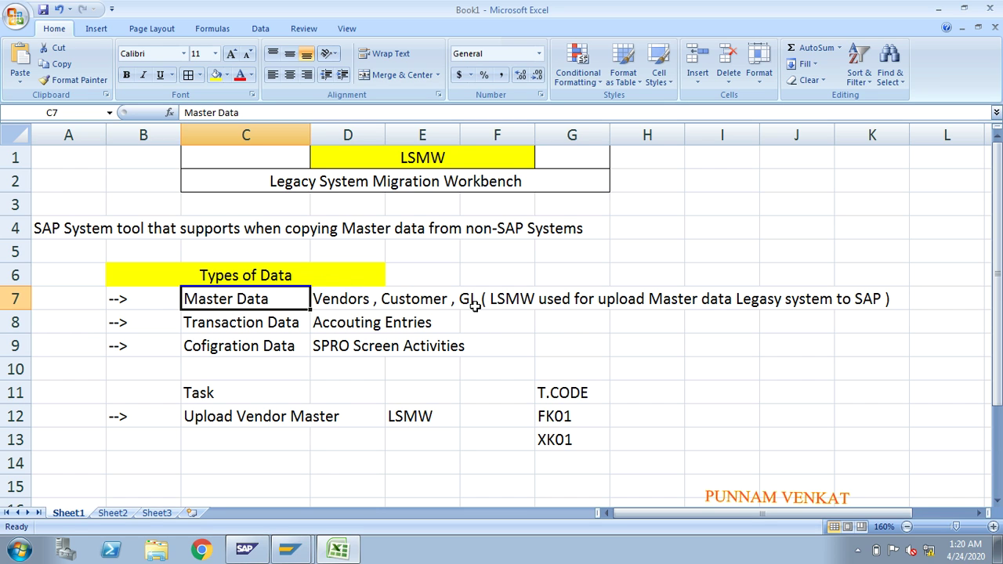
{"action": "left_click", "coordinate": [223, 328]}
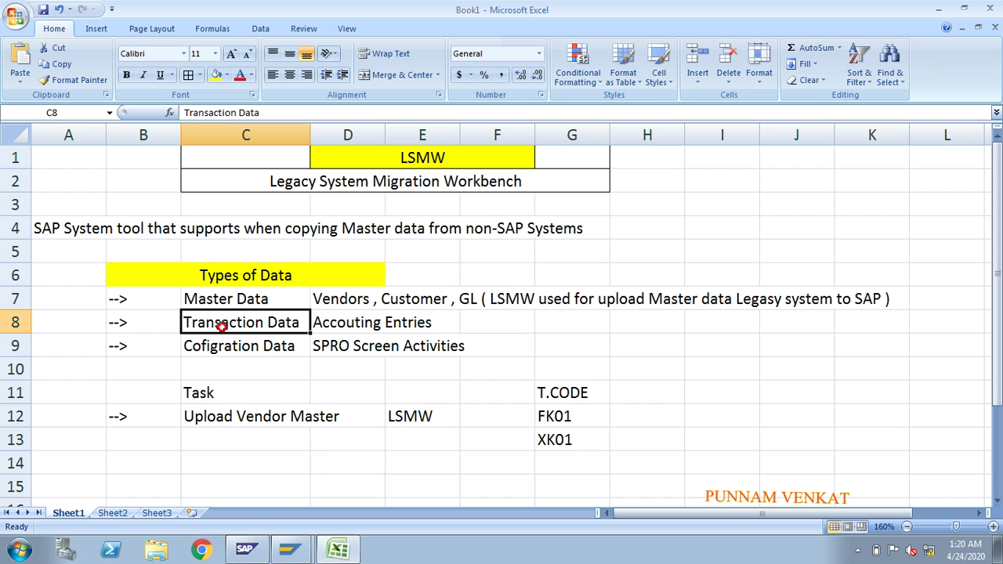
{"action": "left_click", "coordinate": [333, 316]}
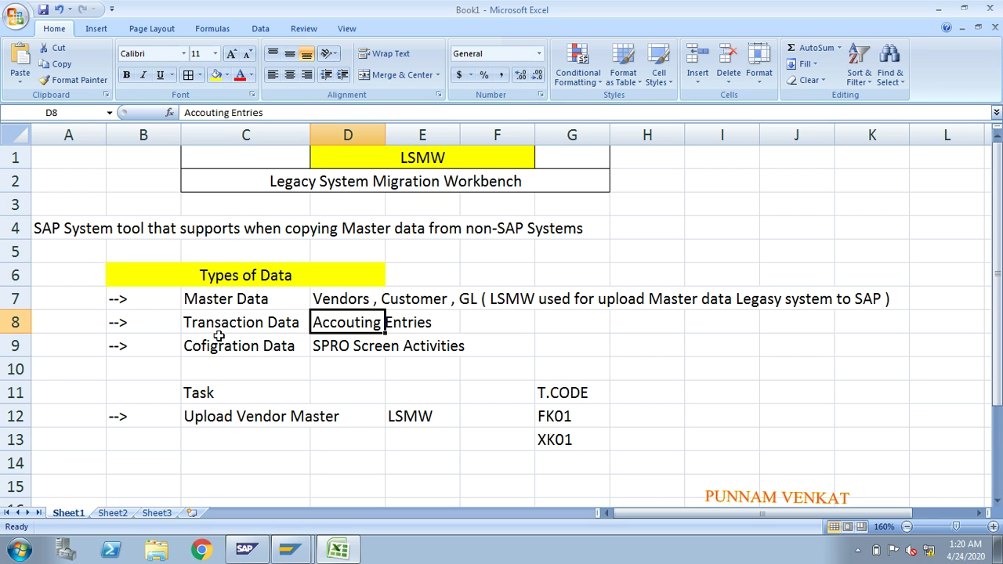
{"action": "left_click", "coordinate": [216, 349]}
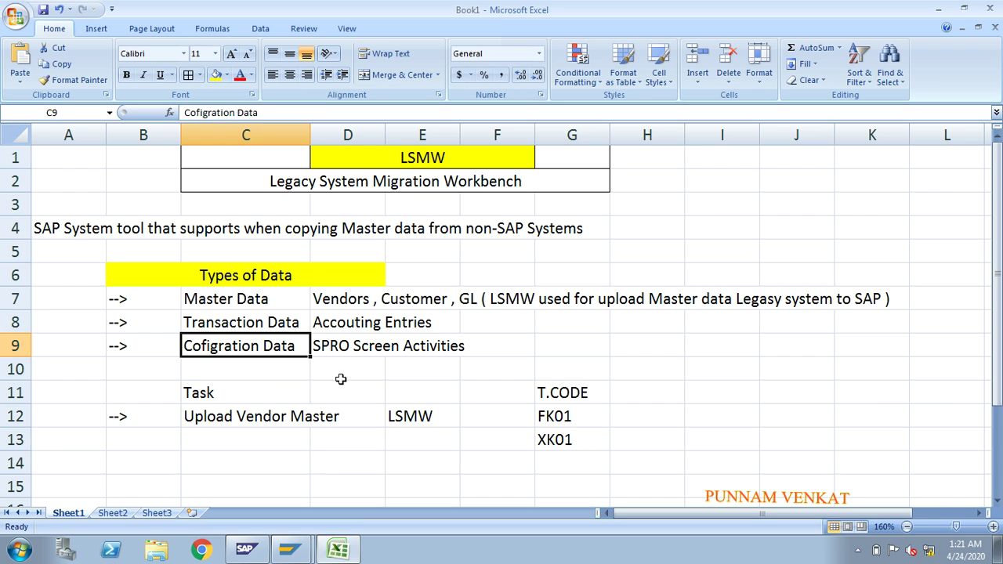
{"action": "left_click", "coordinate": [342, 350]}
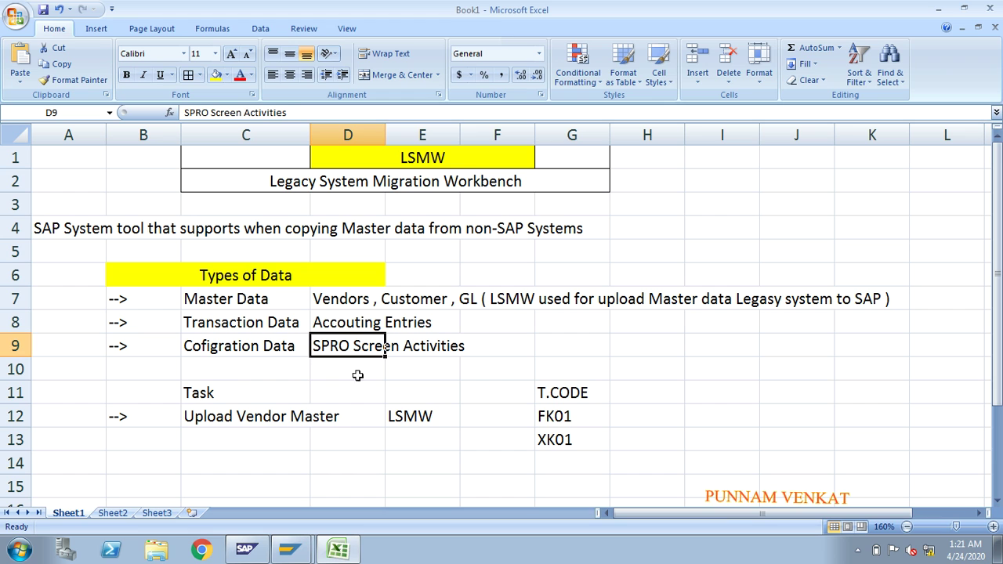
Step: Highlight the LSMW entry in E12, beside the Upload Vendor Master task, with a yellow fill
{"action": "left_click", "coordinate": [404, 419]}
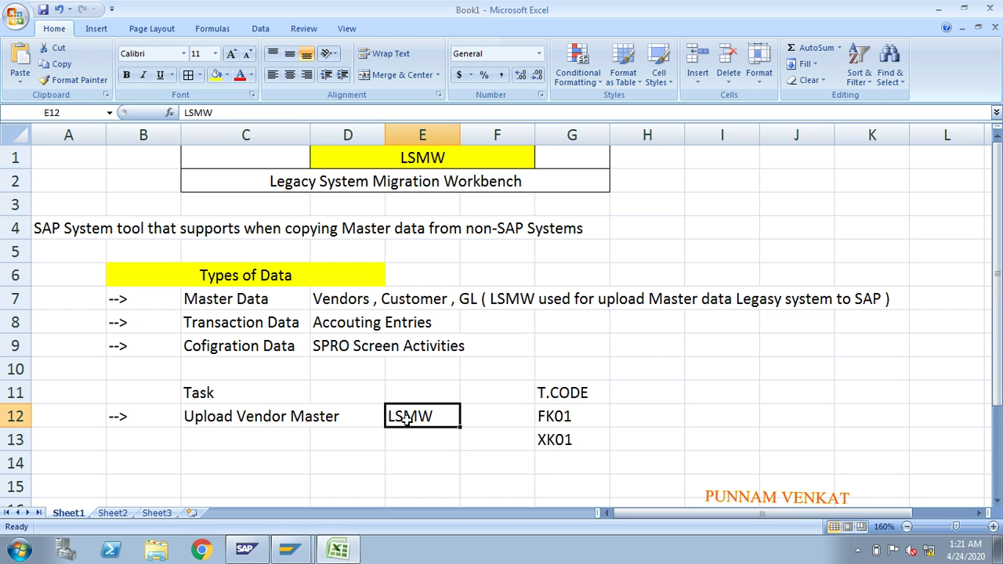
{"action": "left_click", "coordinate": [204, 421]}
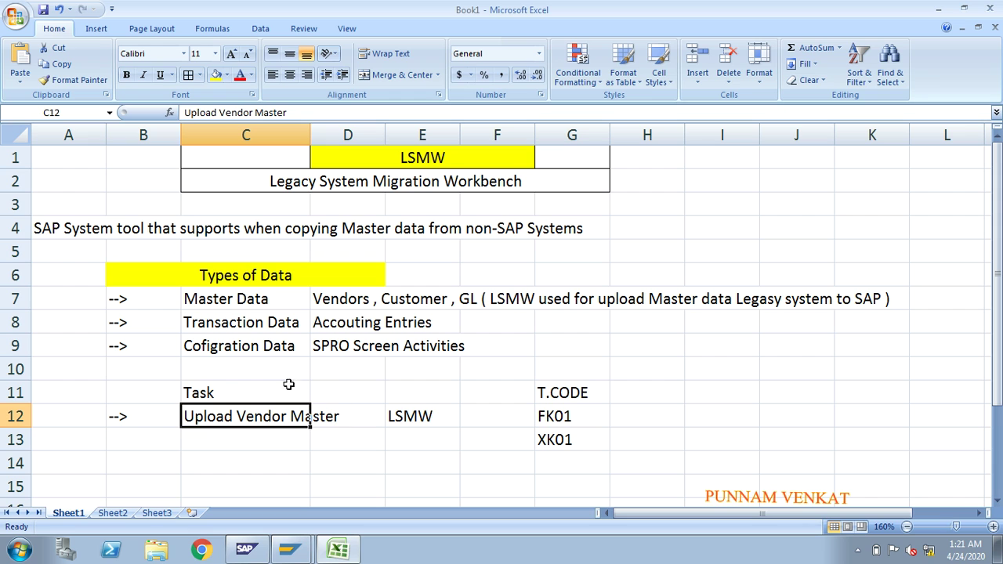
{"action": "left_click", "coordinate": [333, 467]}
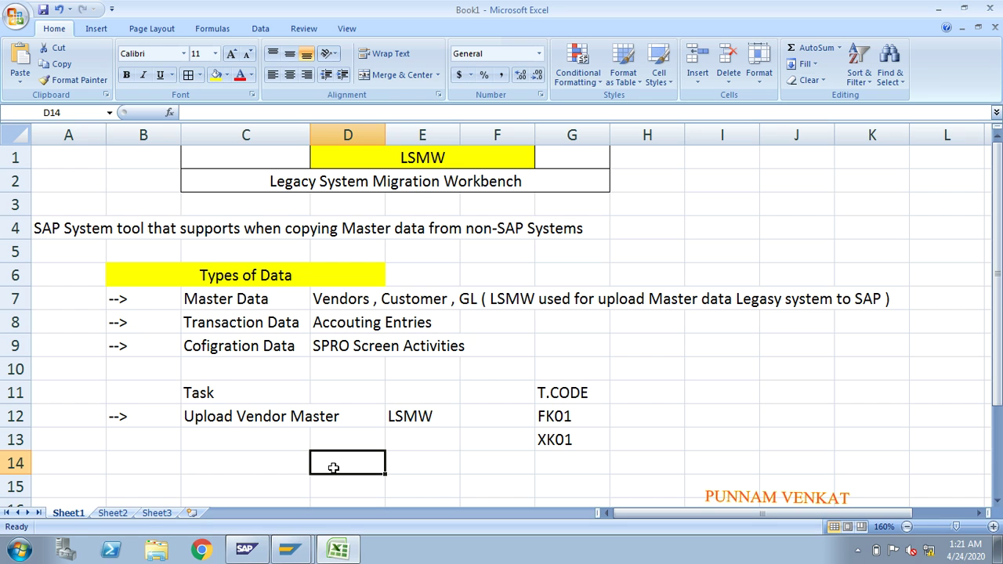
{"action": "left_click", "coordinate": [563, 417]}
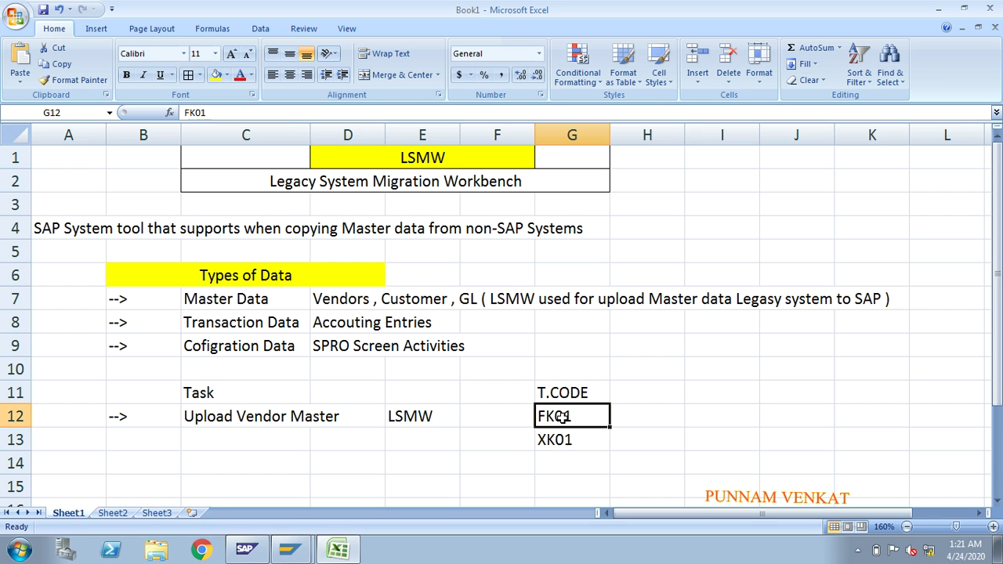
{"action": "left_click", "coordinate": [566, 441]}
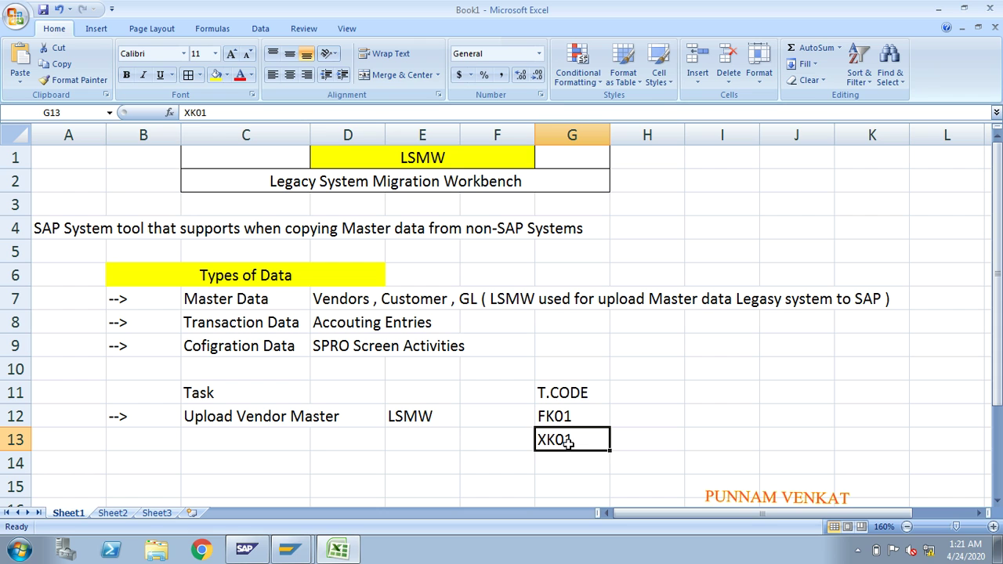
{"action": "left_click", "coordinate": [423, 420]}
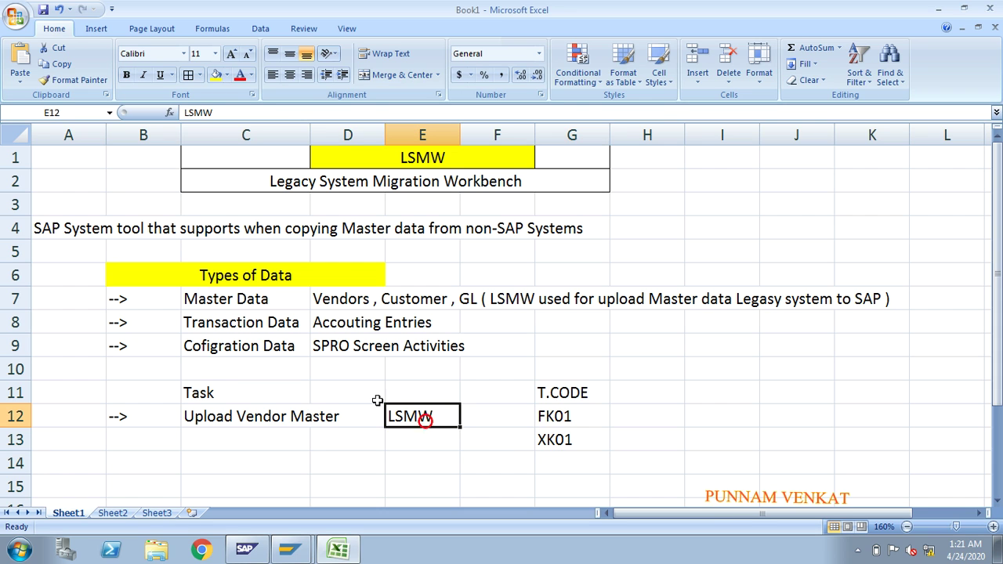
{"action": "left_click", "coordinate": [215, 74]}
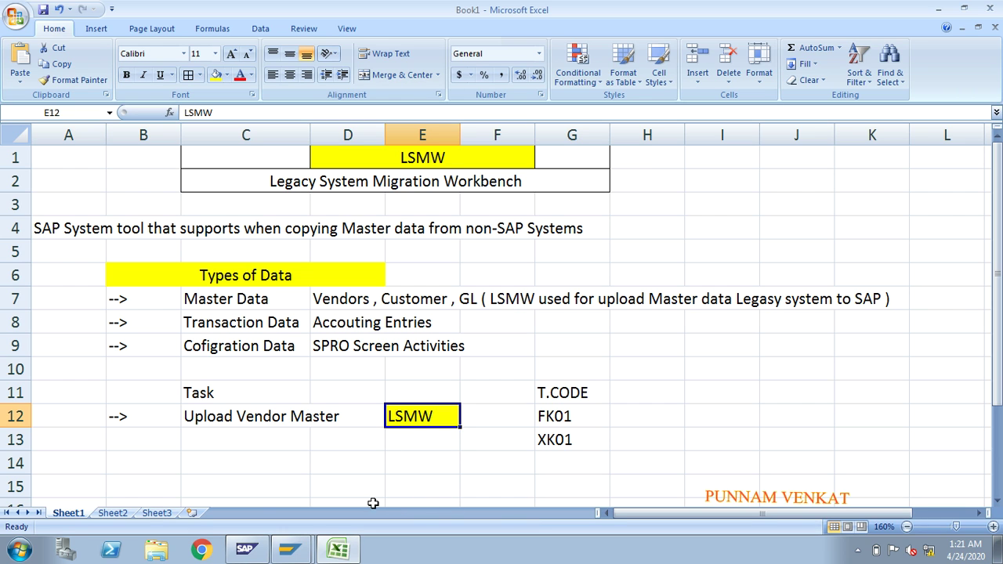
Step: Switch to SAP Easy Access, start transaction LSMW and accept the Legacy System Migration Workbench welcome message
{"action": "left_click", "coordinate": [296, 552]}
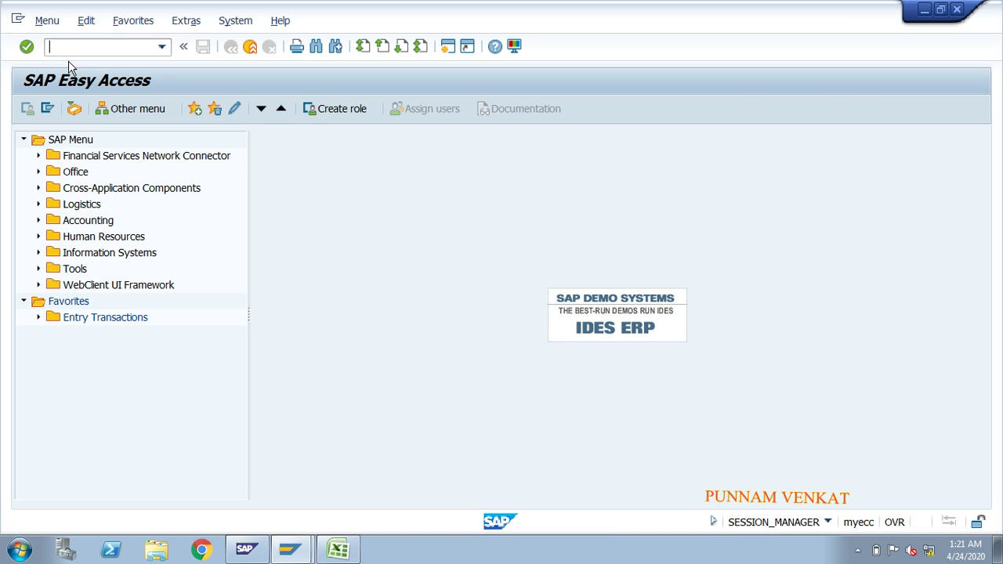
{"action": "type", "text": "LSMW"}
{"action": "key", "text": "Return"}
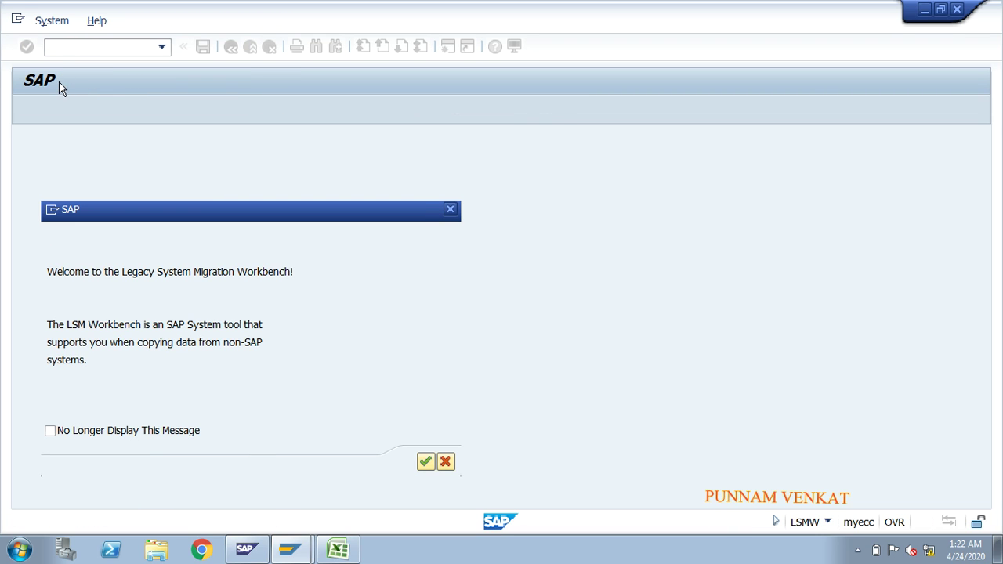
{"action": "left_click", "coordinate": [49, 272]}
{"action": "left_click_drag", "start_coordinate": [49, 272], "coordinate": [347, 370]}
{"action": "left_click", "coordinate": [241, 329]}
{"action": "left_click", "coordinate": [425, 464]}
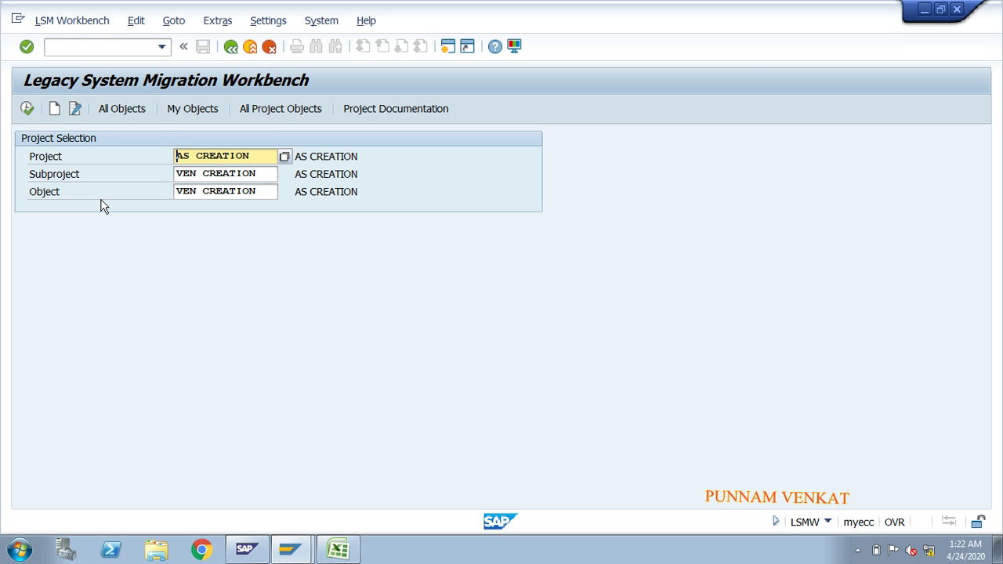
Step: Clear the existing Project, Subproject and Object entries in the project selection
{"action": "left_click", "coordinate": [252, 157]}
{"action": "key", "text": "BackSpace"}
{"action": "key", "text": "BackSpace"}
{"action": "key", "text": "BackSpace"}
{"action": "key", "text": "BackSpace"}
{"action": "key", "text": "BackSpace"}
{"action": "key", "text": "BackSpace"}
{"action": "key", "text": "BackSpace"}
{"action": "key", "text": "BackSpace"}
{"action": "key", "text": "BackSpace"}
{"action": "key", "text": "BackSpace"}
{"action": "key", "text": "BackSpace"}
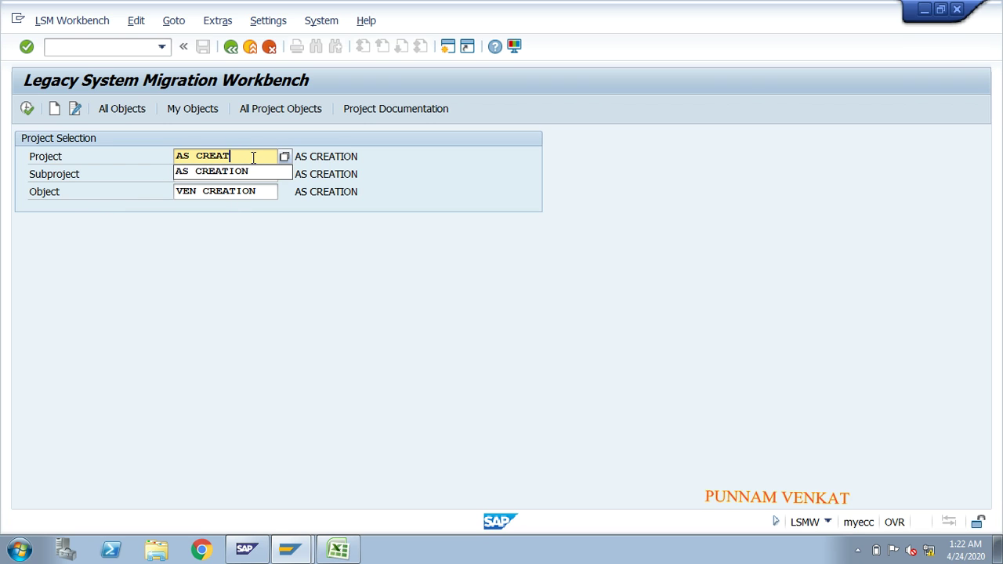
{"action": "key", "text": "Tab"}
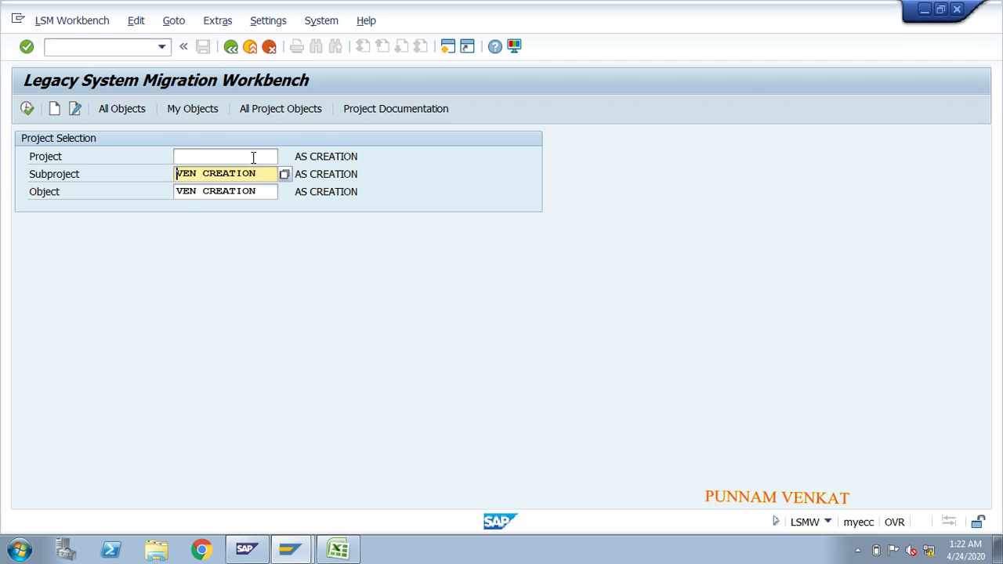
{"action": "key", "text": "shift+End"}
{"action": "key", "text": "BackSpace"}
{"action": "key", "text": "Tab"}
{"action": "key", "text": "shift+End"}
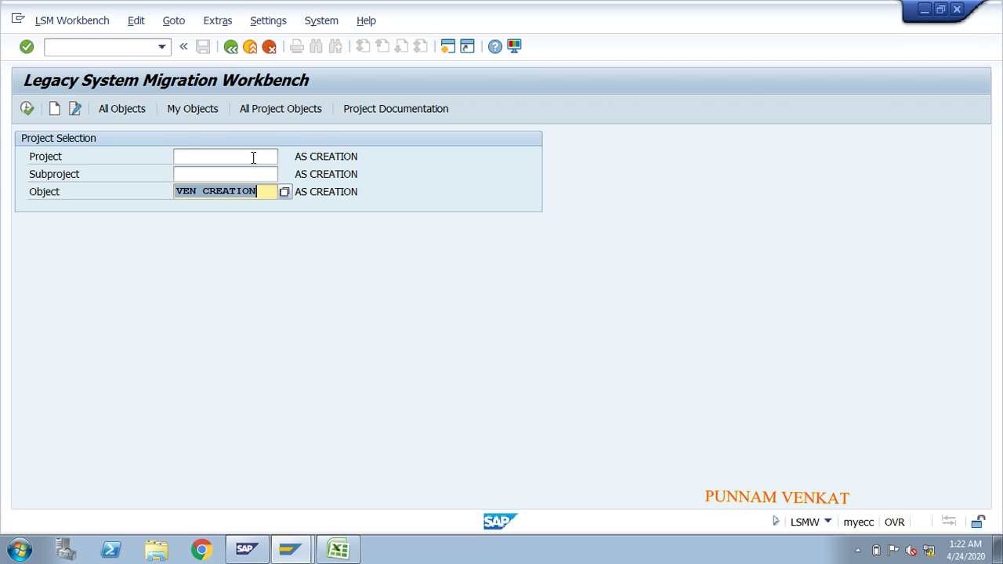
{"action": "key", "text": "BackSpace"}
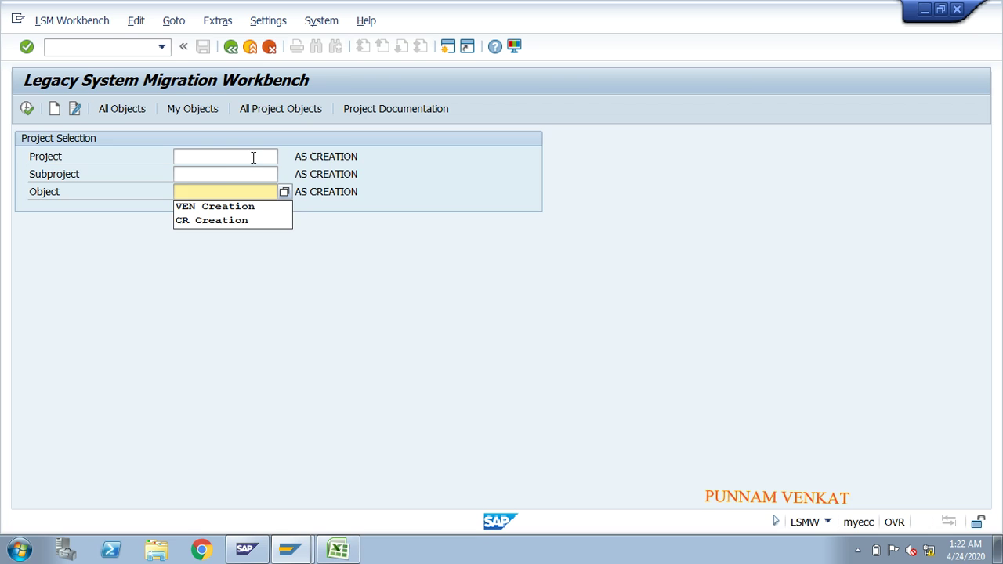
{"action": "left_click", "coordinate": [201, 156]}
{"action": "left_click", "coordinate": [197, 173]}
{"action": "left_click", "coordinate": [196, 194]}
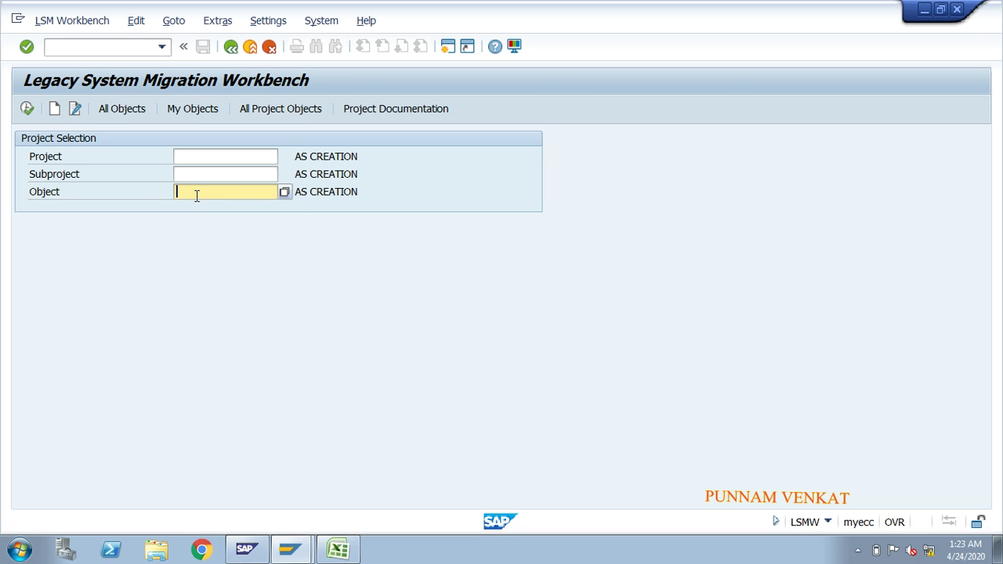
{"action": "left_click", "coordinate": [192, 156]}
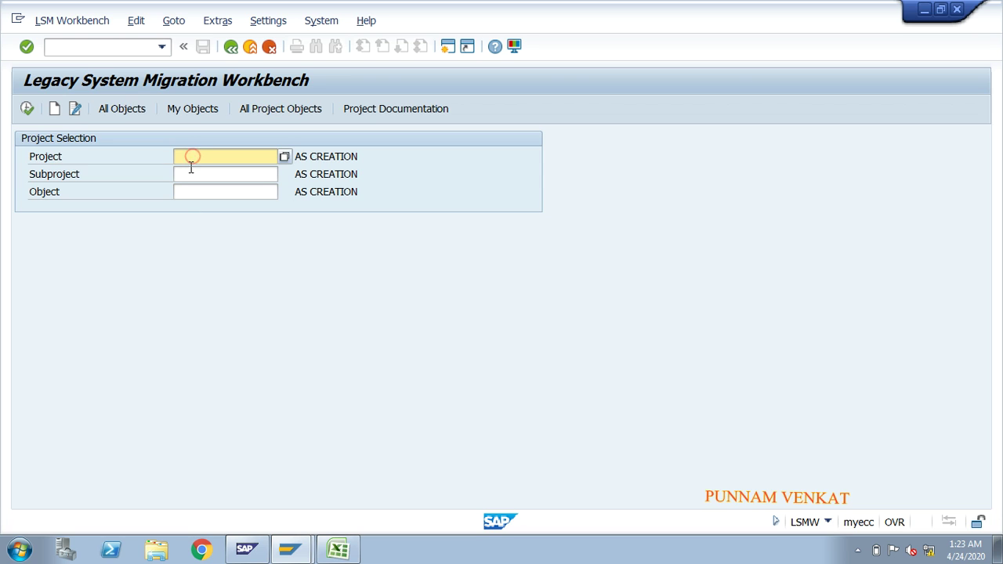
{"action": "left_click", "coordinate": [191, 174]}
{"action": "left_click", "coordinate": [193, 191]}
Step: Enter MASTER DATA UP as the project name in the project selection
{"action": "left_click", "coordinate": [197, 157]}
{"action": "type", "text": "V"}
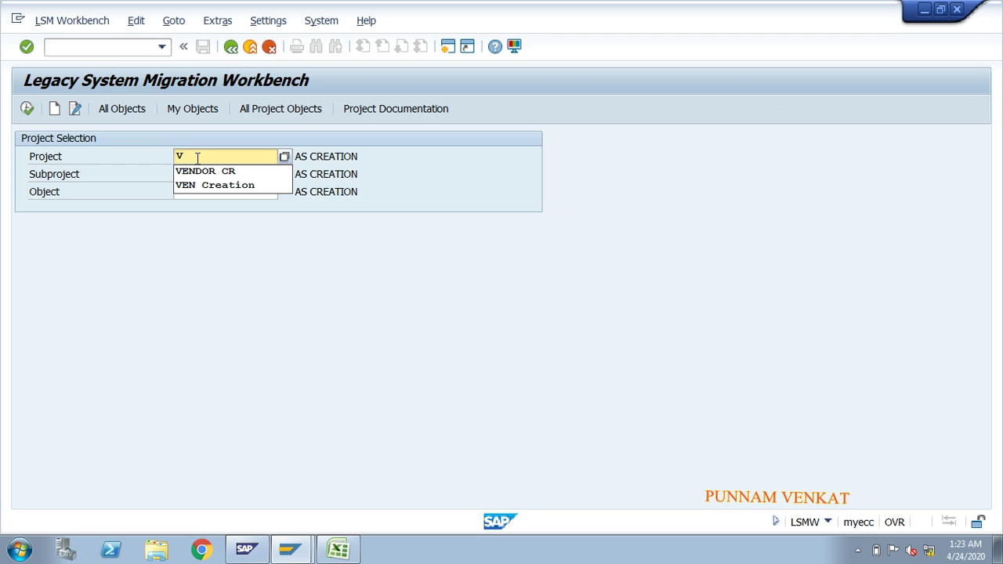
{"action": "key", "text": "BackSpace"}
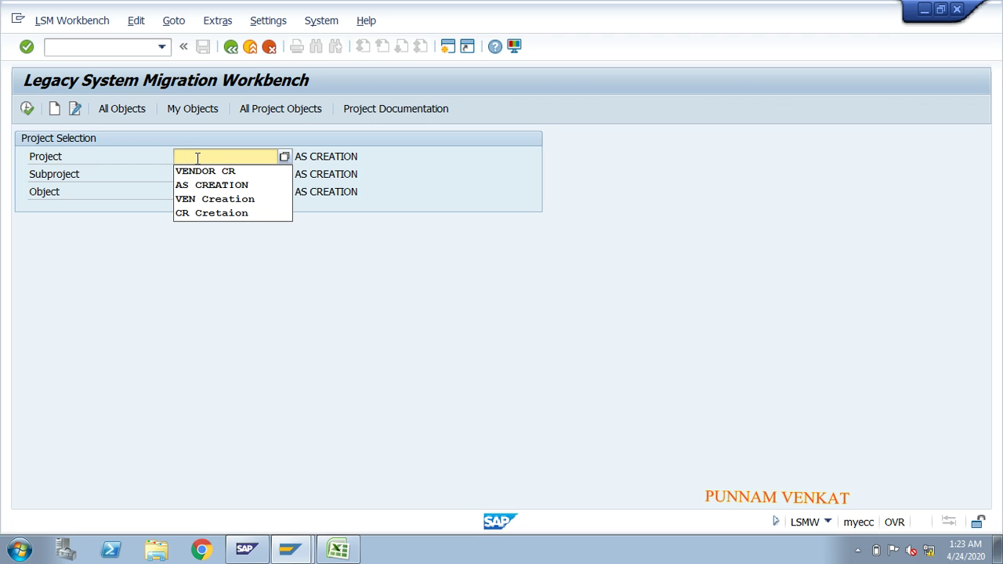
{"action": "type", "text": "MASTER "}
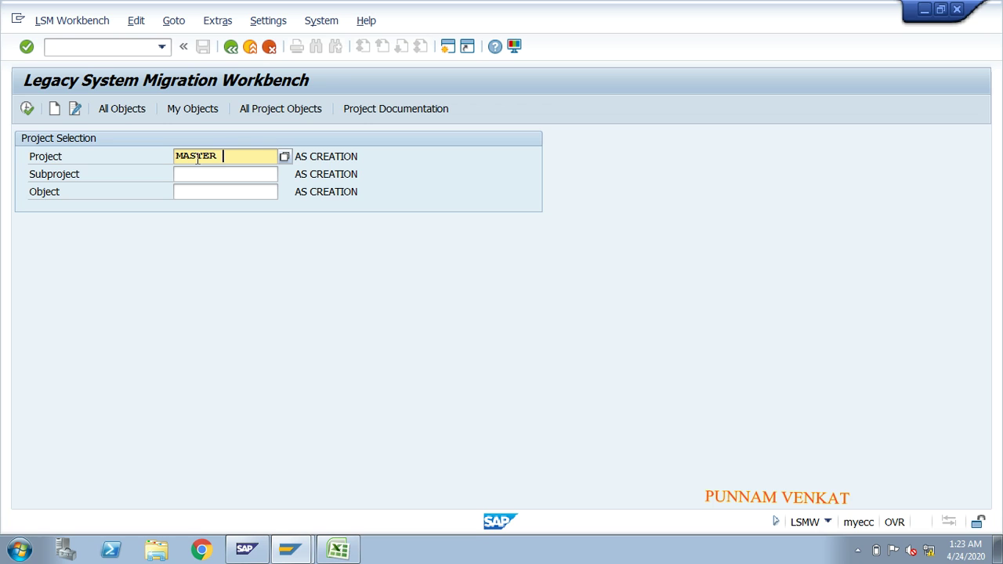
{"action": "type", "text": "DATA UP"}
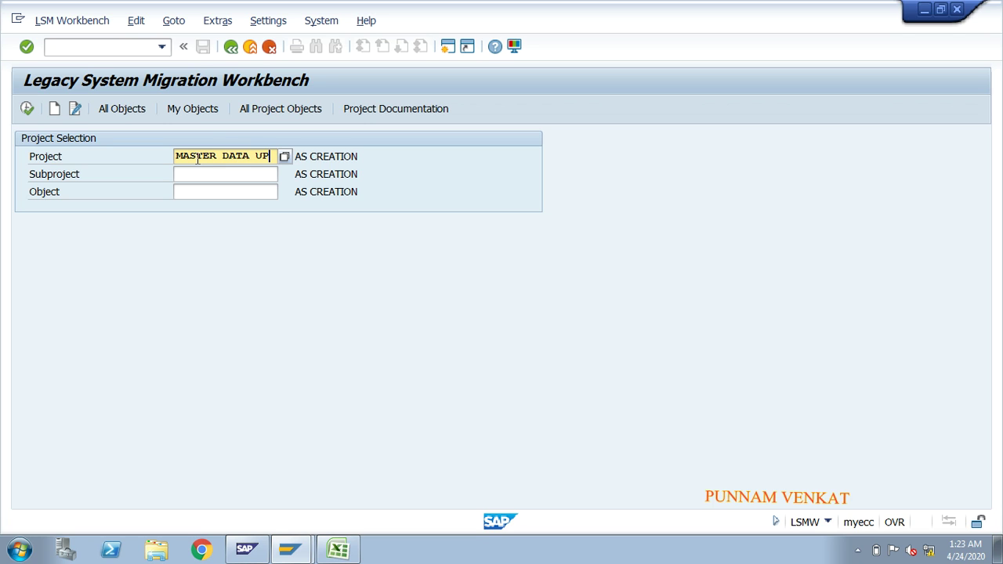
Step: Create the MASTER DATA UP project with the description "Master data upload"
{"action": "left_click", "coordinate": [55, 111]}
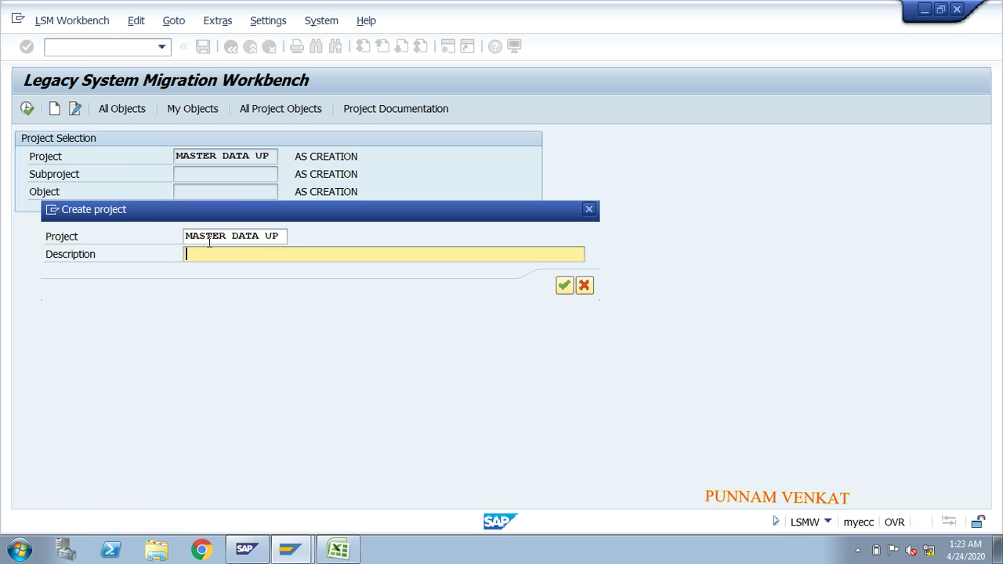
{"action": "type", "text": "Ma"}
{"action": "key", "text": "BackSpace"}
{"action": "key", "text": "BackSpace"}
{"action": "type", "text": "Master data C"}
{"action": "key", "text": "BackSpace"}
{"action": "type", "text": "upload"}
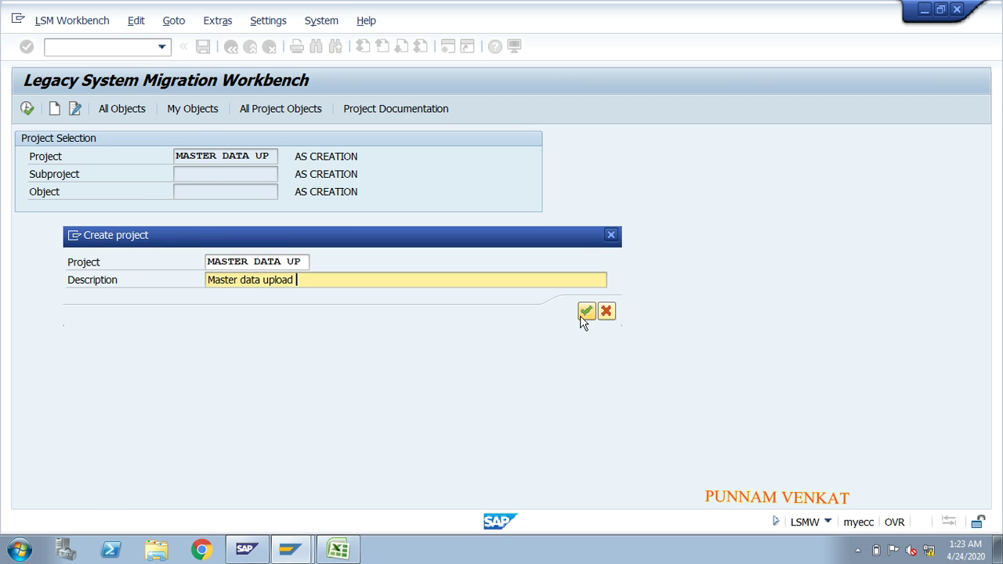
{"action": "left_click", "coordinate": [583, 315]}
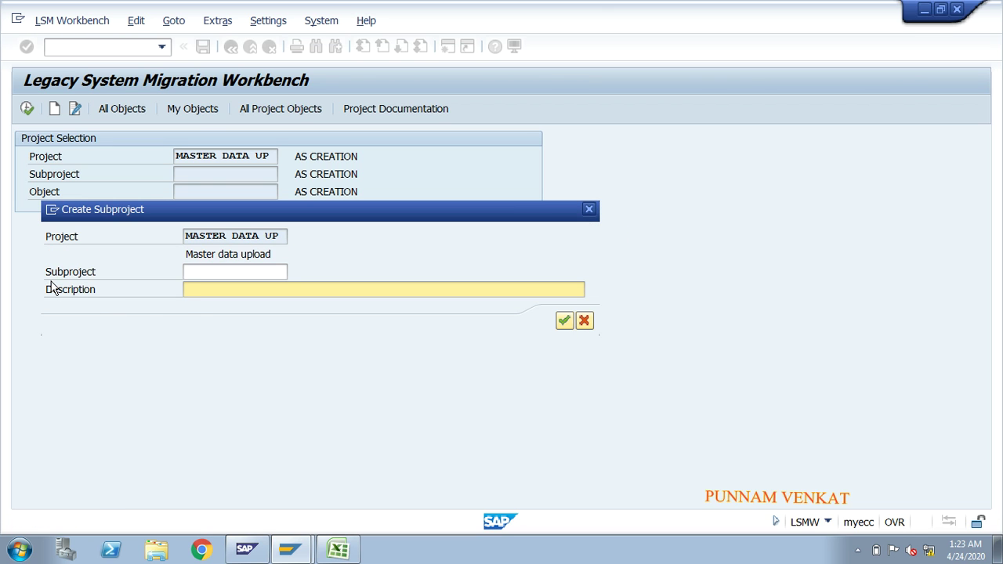
Step: Create the subproject Vendor Master with the description "Vendor Master Upload"
{"action": "left_click", "coordinate": [234, 272]}
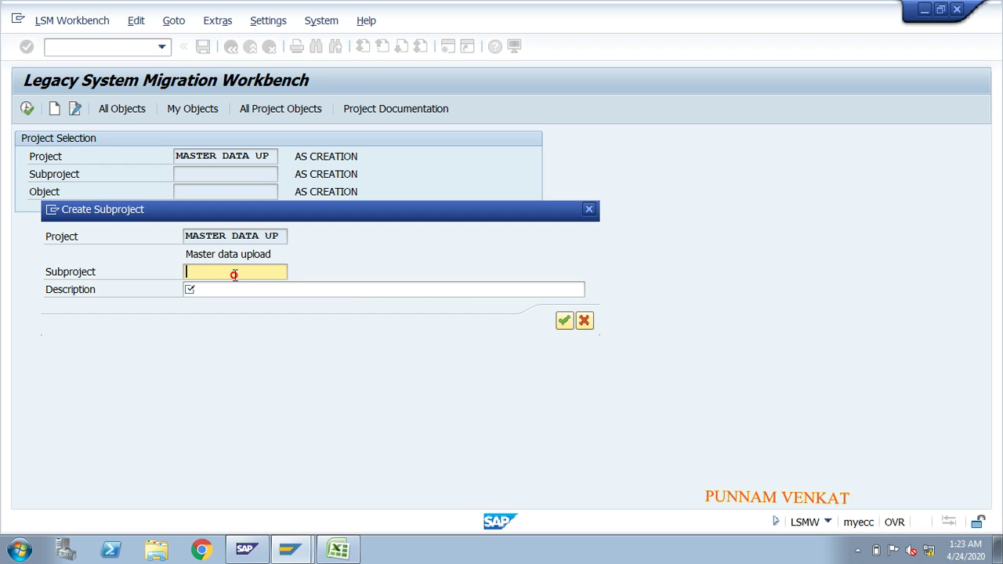
{"action": "type", "text": "Vendor Master"}
{"action": "key", "text": "Tab"}
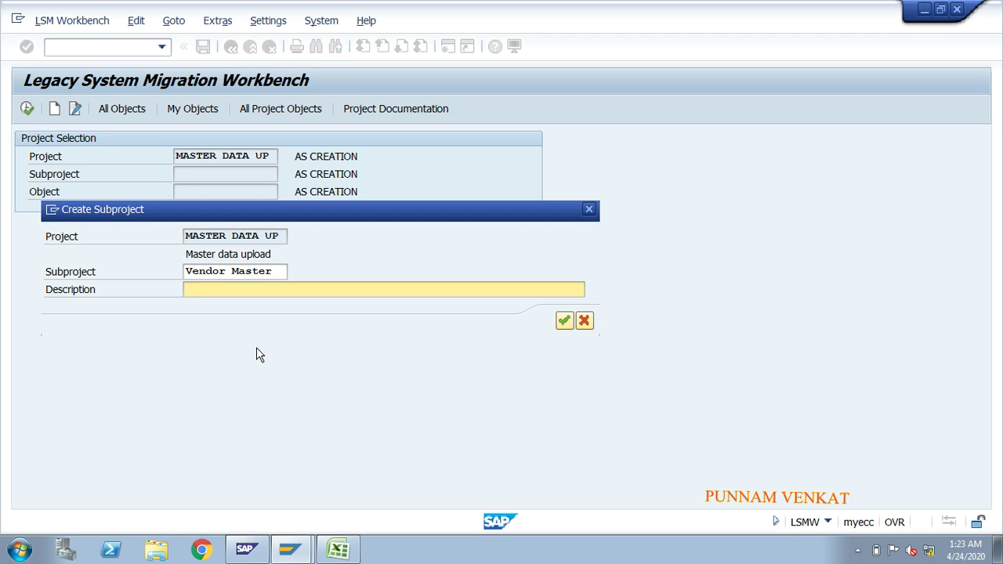
{"action": "type", "text": "Vendor Master Upload"}
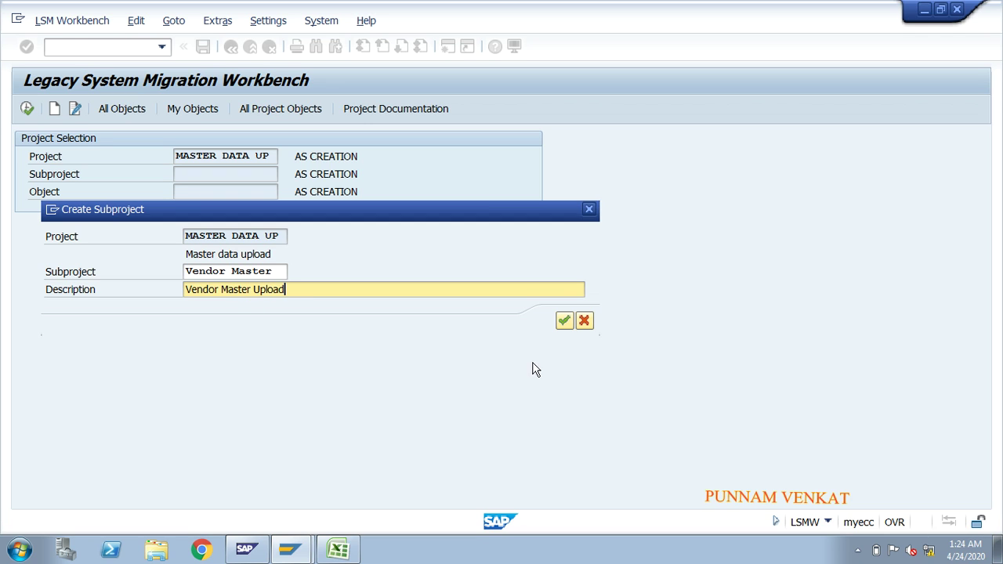
{"action": "left_click", "coordinate": [563, 321]}
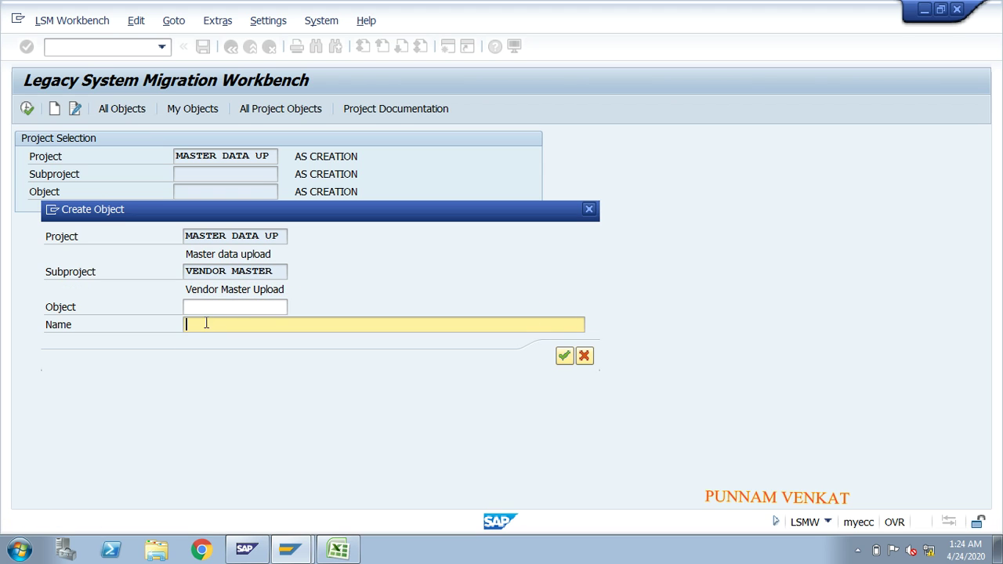
Step: Create the object Vendor Master with the name "Vendor Master Upload" under the new subproject
{"action": "left_click", "coordinate": [206, 307]}
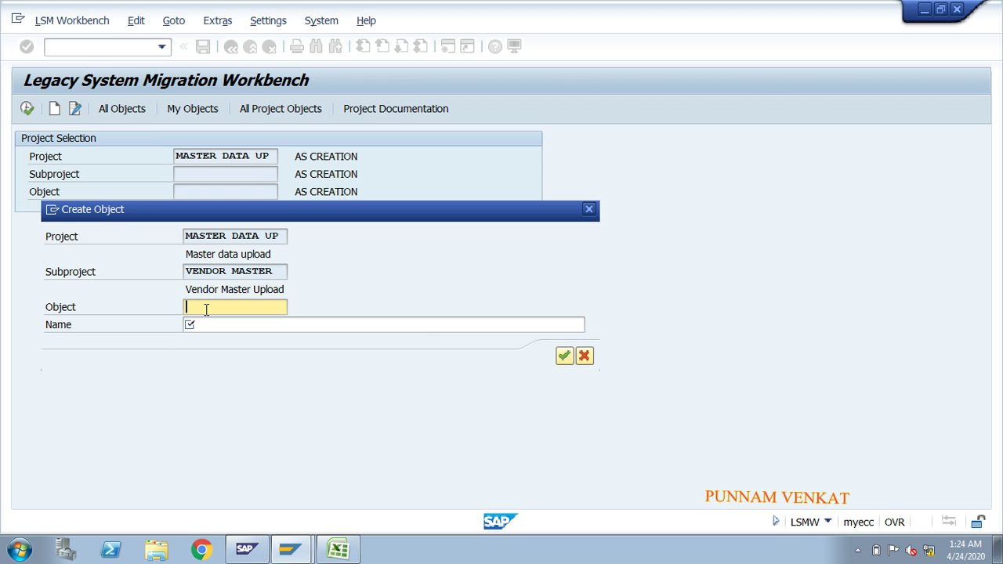
{"action": "type", "text": "Ve"}
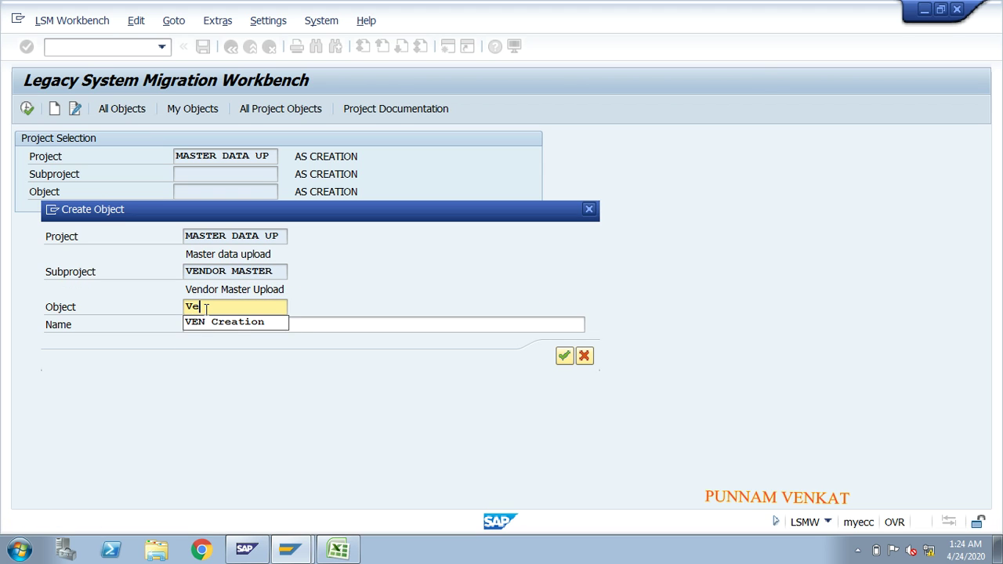
{"action": "type", "text": "ndor M"}
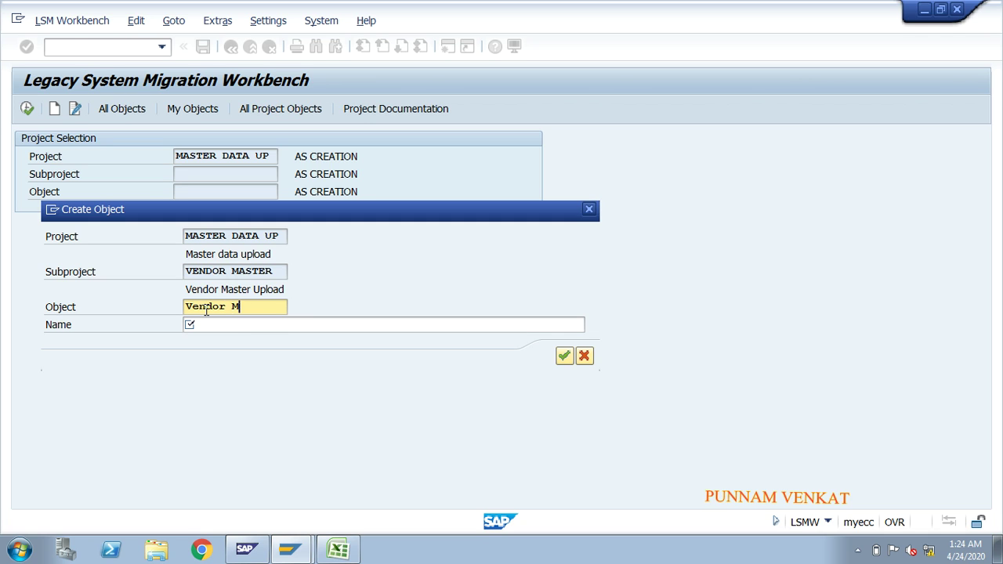
{"action": "type", "text": "aster"}
{"action": "key", "text": "Tab"}
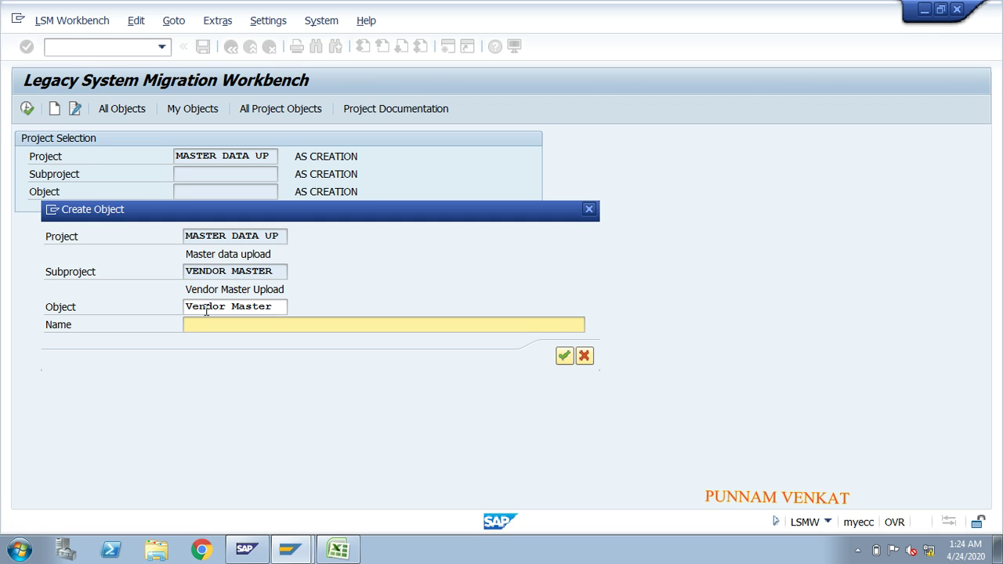
{"action": "type", "text": "Vendor Master Upload"}
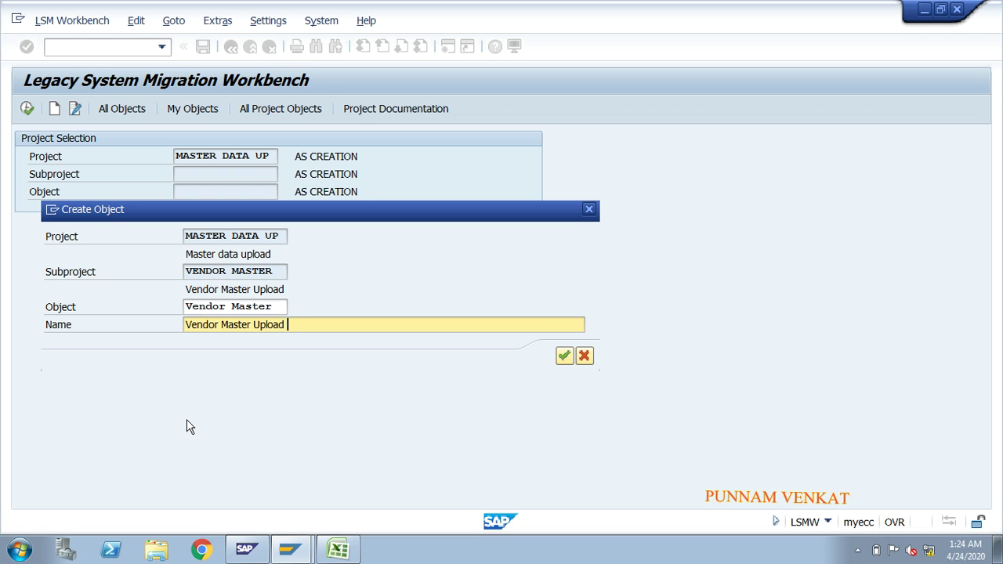
{"action": "left_click", "coordinate": [565, 356]}
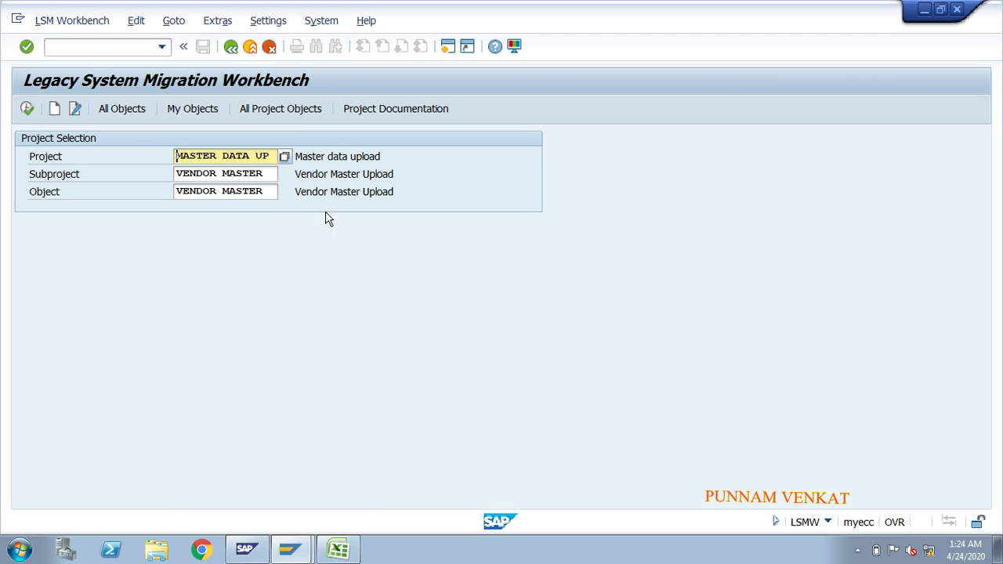
Step: Open the process step list for the new vendor master object and go into Maintain Object Attributes
{"action": "left_click", "coordinate": [28, 109]}
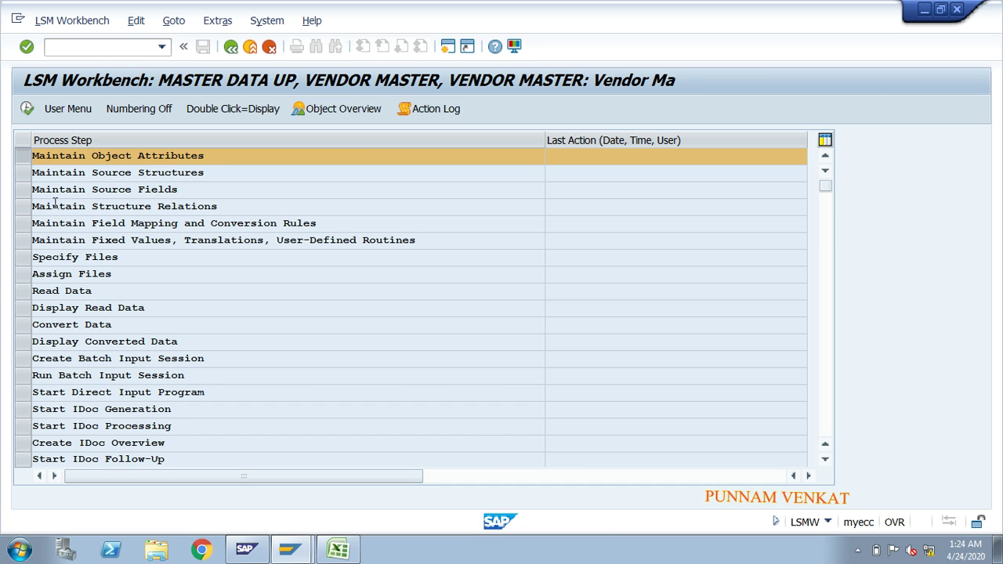
{"action": "left_click", "coordinate": [90, 159]}
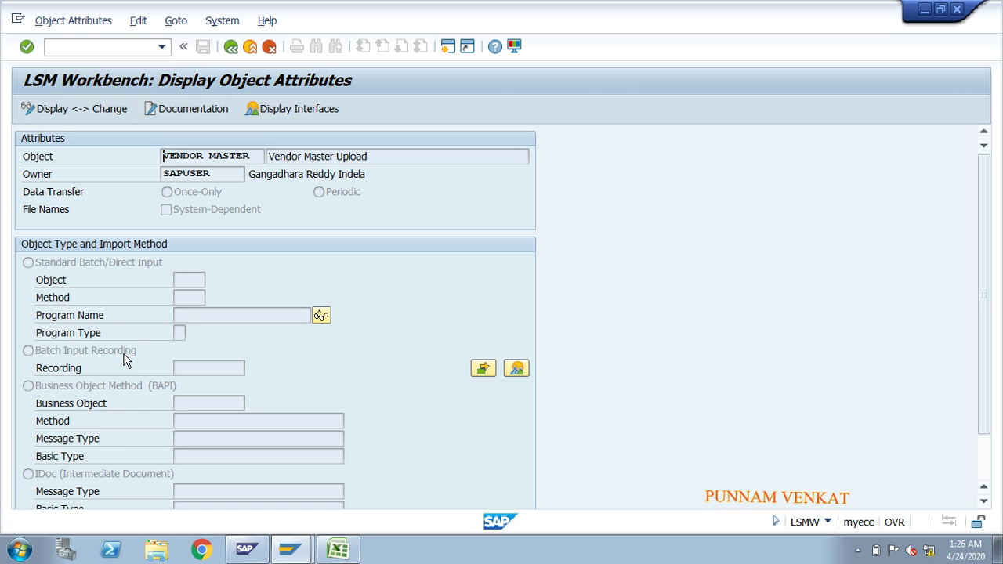
{"action": "left_click", "coordinate": [230, 47]}
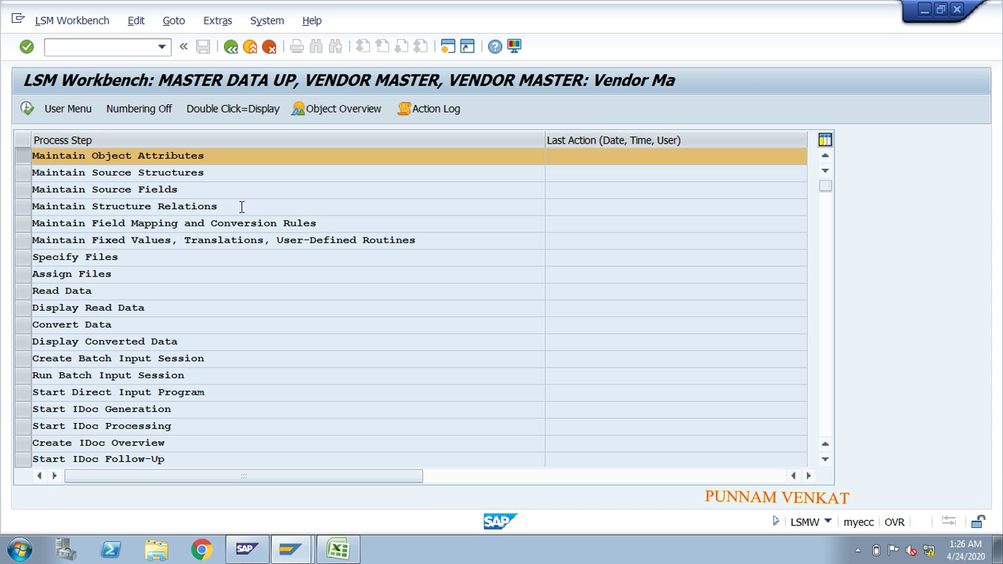
{"action": "double_click", "coordinate": [49, 156]}
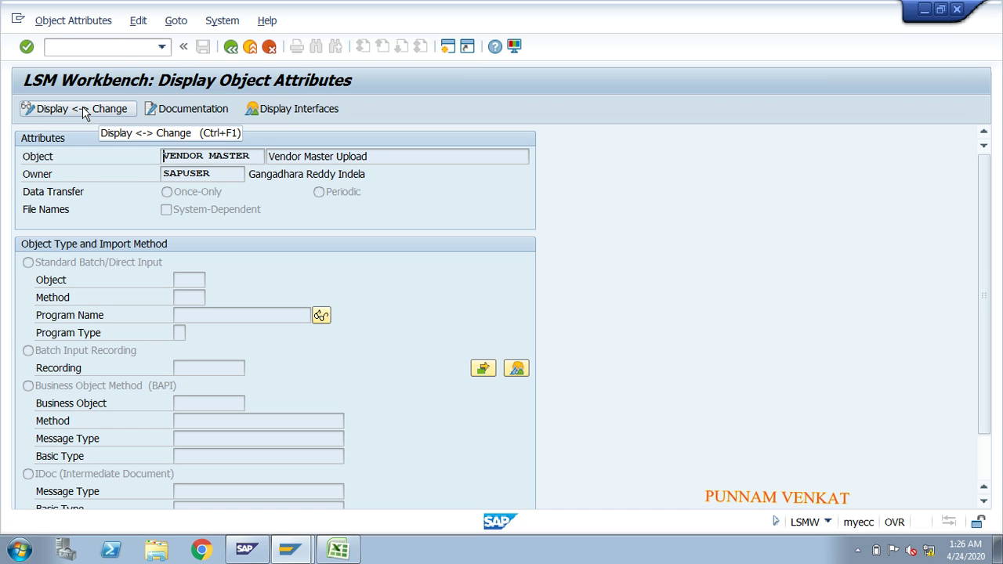
{"action": "left_click", "coordinate": [231, 46]}
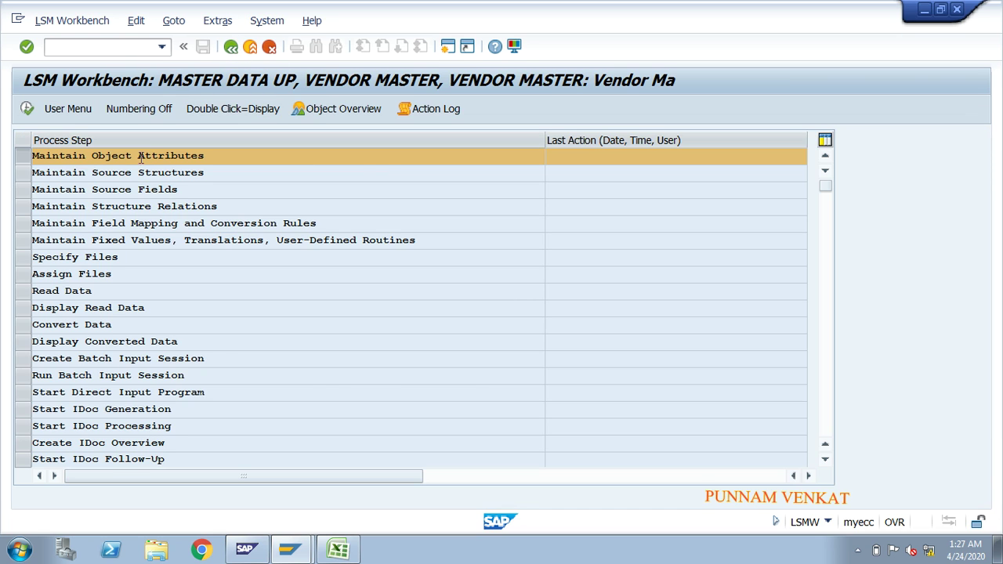
{"action": "left_click", "coordinate": [24, 257]}
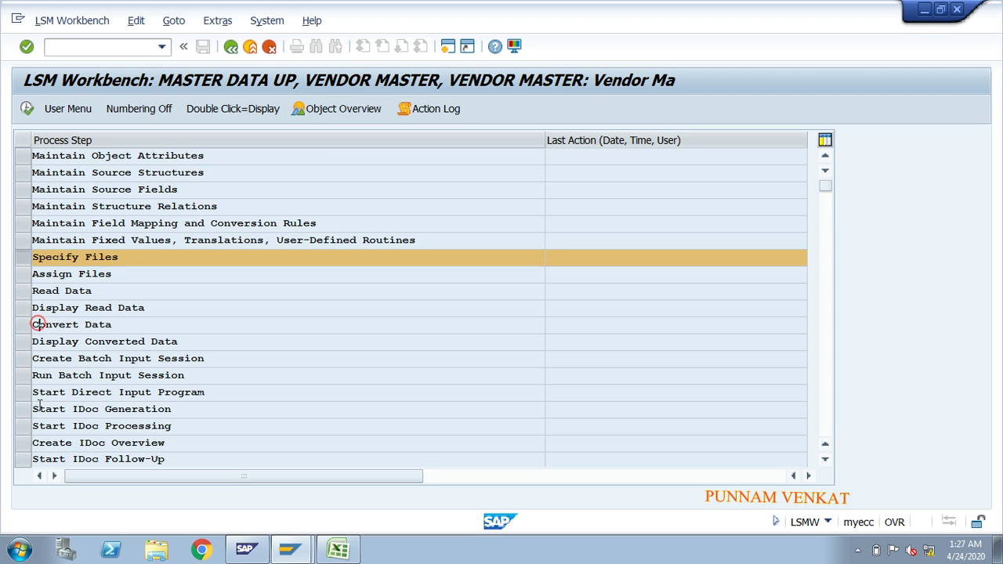
{"action": "left_click", "coordinate": [31, 155]}
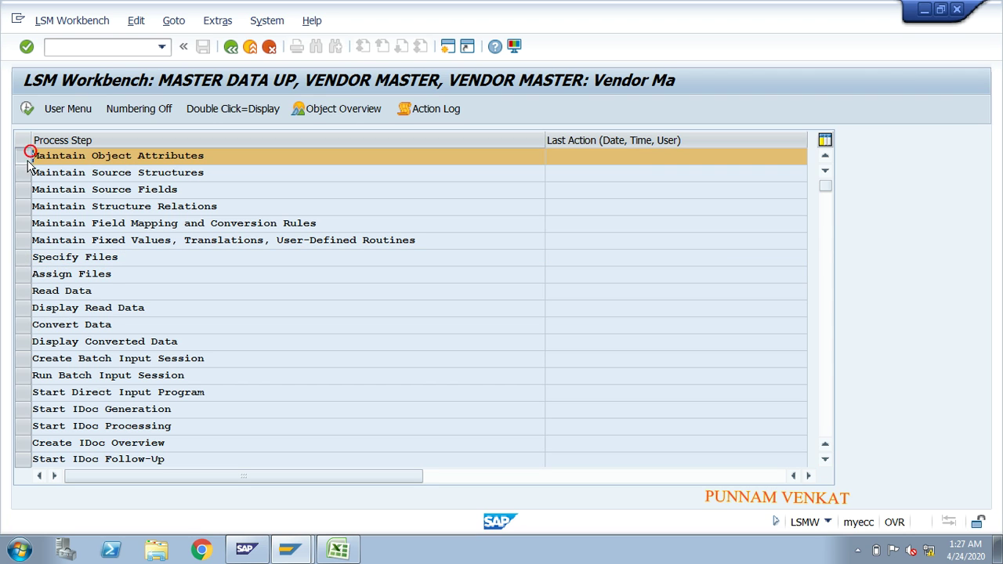
{"action": "double_click", "coordinate": [73, 156]}
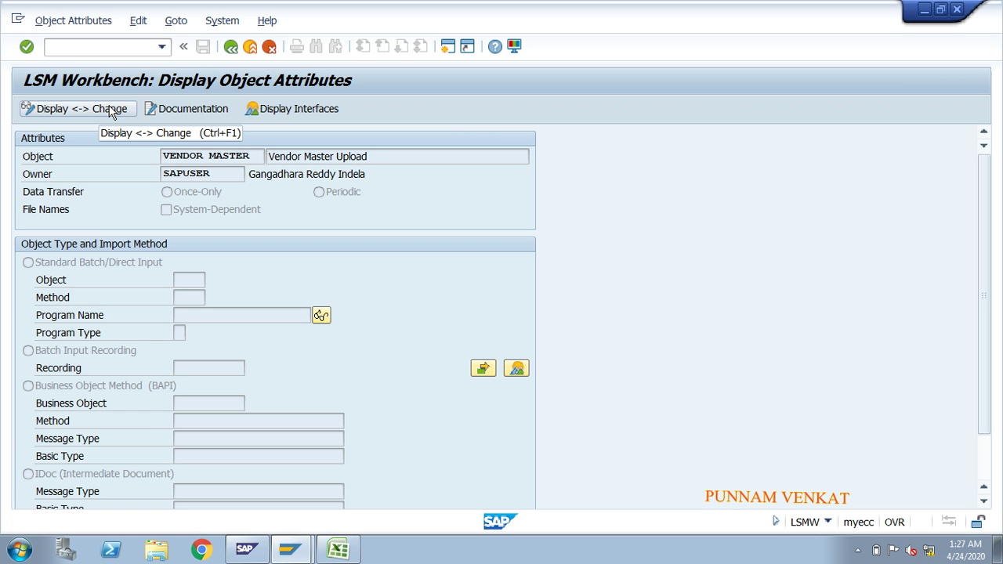
Step: Make the object attributes editable with Batch Input Recording as the import method, and open the project's recordings overview
{"action": "left_click", "coordinate": [68, 110]}
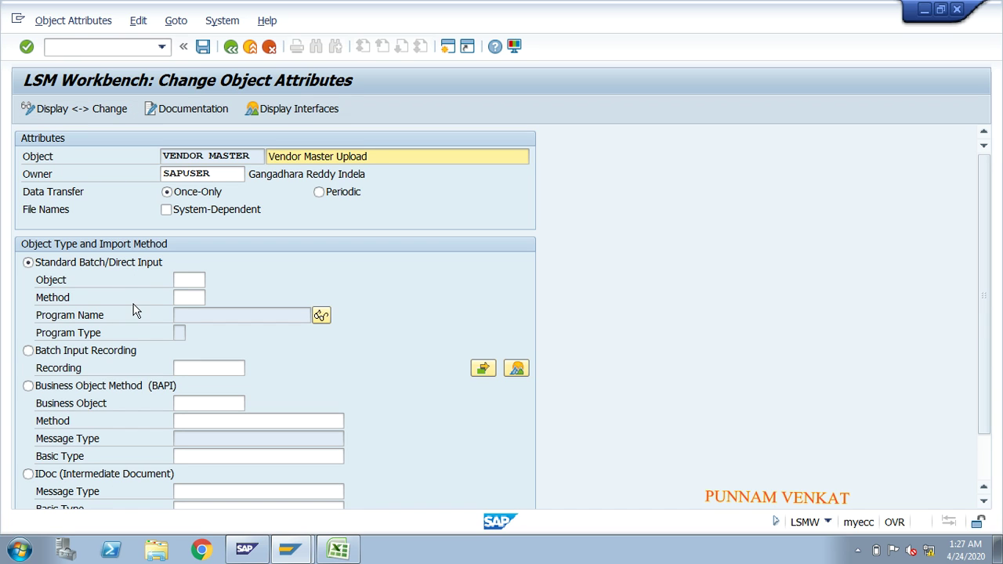
{"action": "left_click", "coordinate": [43, 354]}
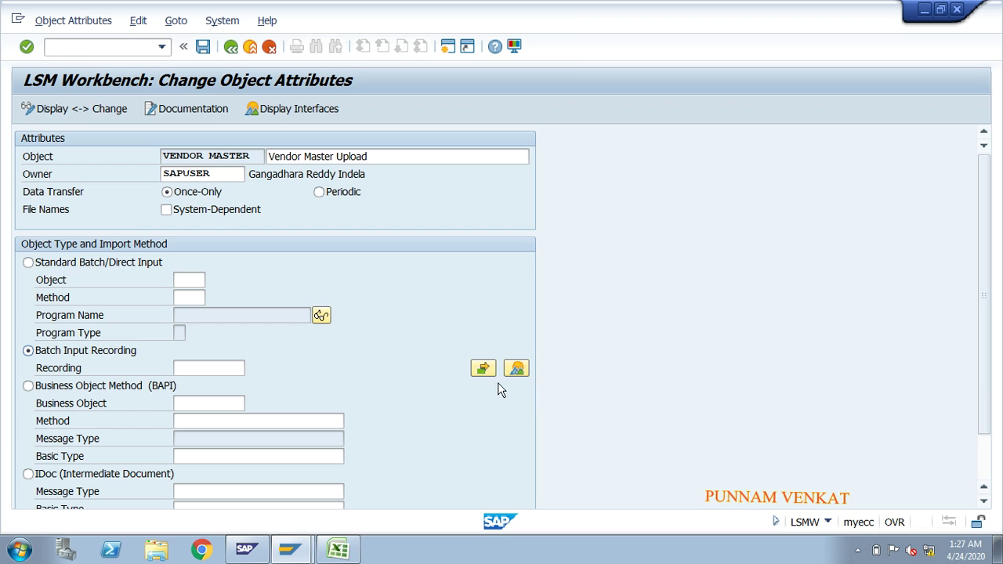
{"action": "left_click", "coordinate": [518, 369]}
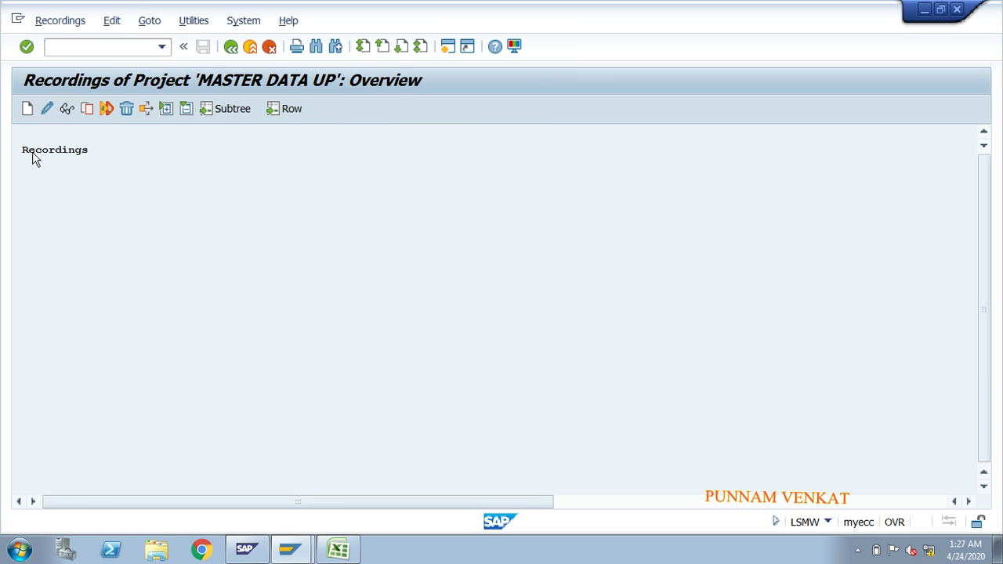
Step: Create the recording VNUP with the description "Vendor master upload"
{"action": "left_click", "coordinate": [28, 110]}
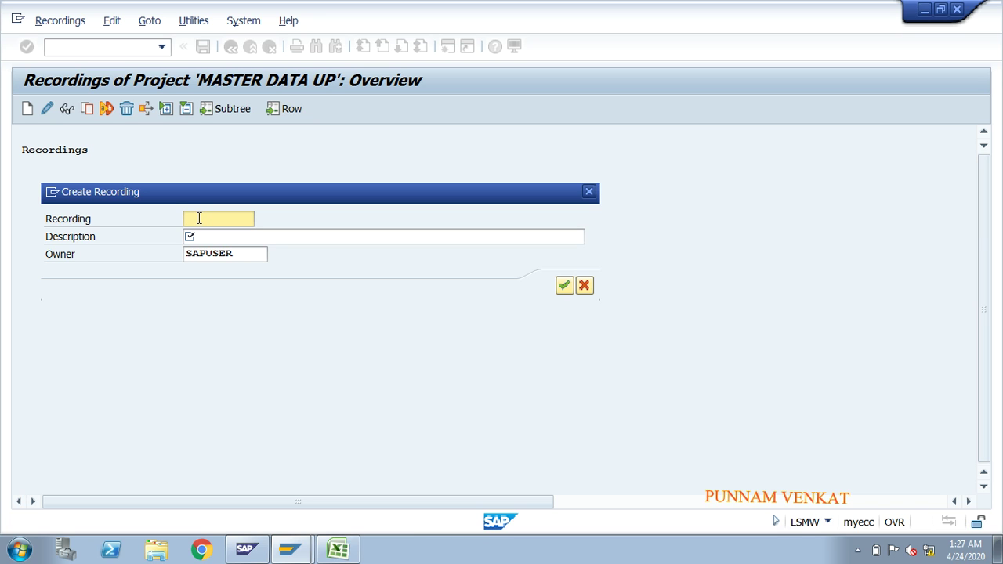
{"action": "type", "text": "VNUP"}
{"action": "left_click", "coordinate": [212, 238]}
{"action": "type", "text": "VENDO"}
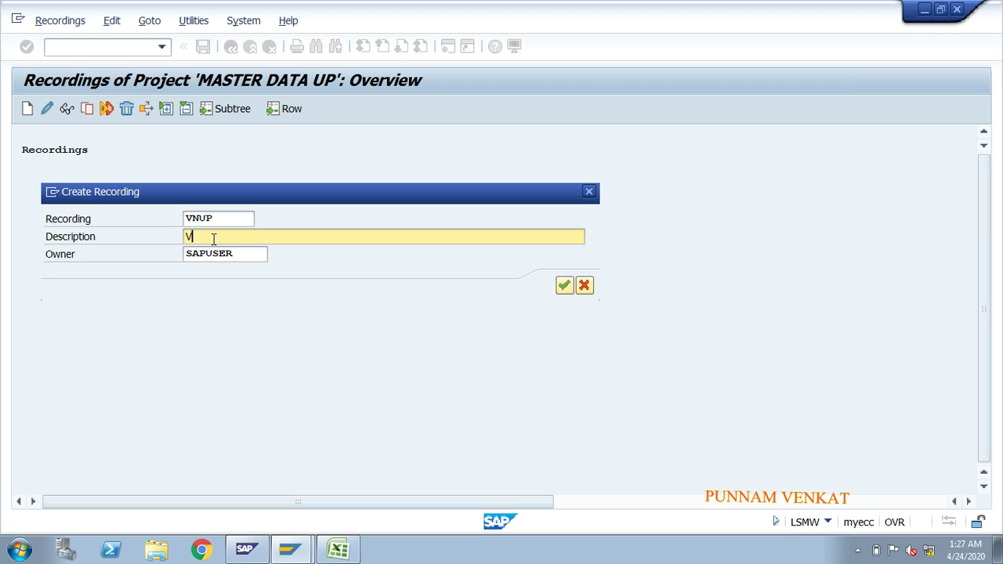
{"action": "key", "text": "BackSpace"}
{"action": "key", "text": "BackSpace"}
{"action": "key", "text": "BackSpace"}
{"action": "key", "text": "BackSpace"}
{"action": "type", "text": "endor master upload"}
{"action": "left_click", "coordinate": [565, 286]}
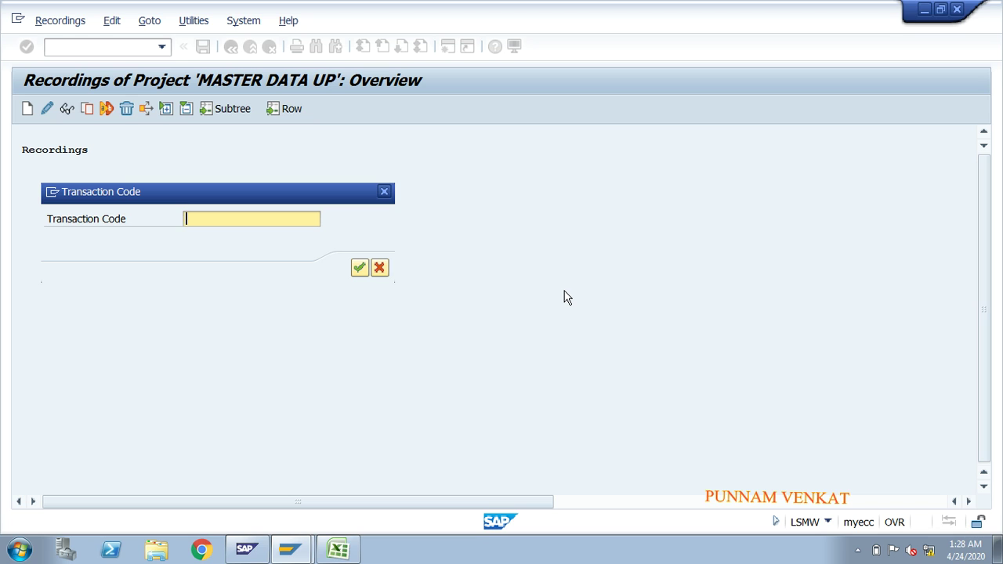
Step: Check the vendor transaction codes in the Excel sheet, then return to SAP and start the recording with transaction FK01
{"action": "left_click", "coordinate": [228, 219]}
{"action": "key", "text": "alt+Tab"}
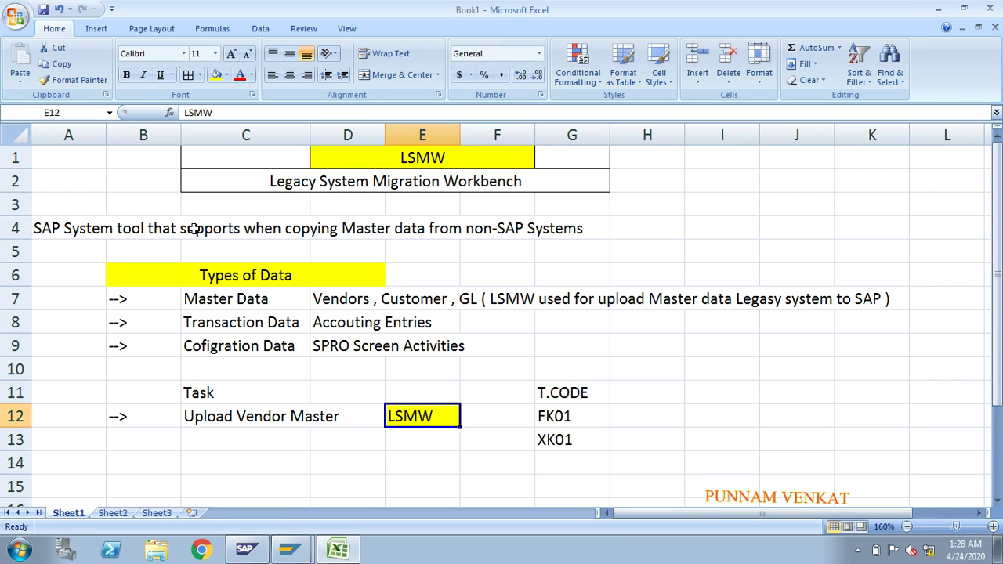
{"action": "left_click", "coordinate": [577, 423]}
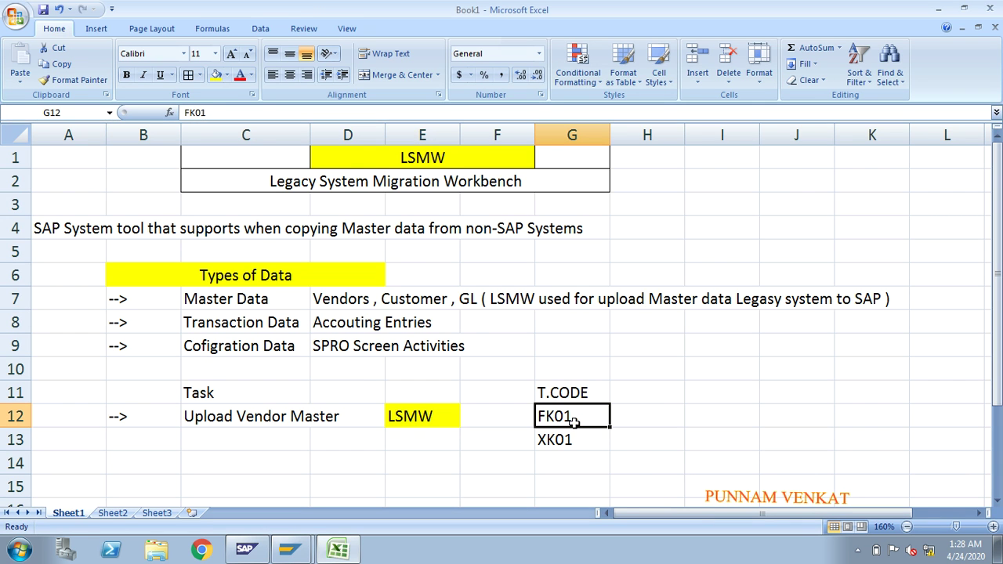
{"action": "left_click", "coordinate": [581, 439]}
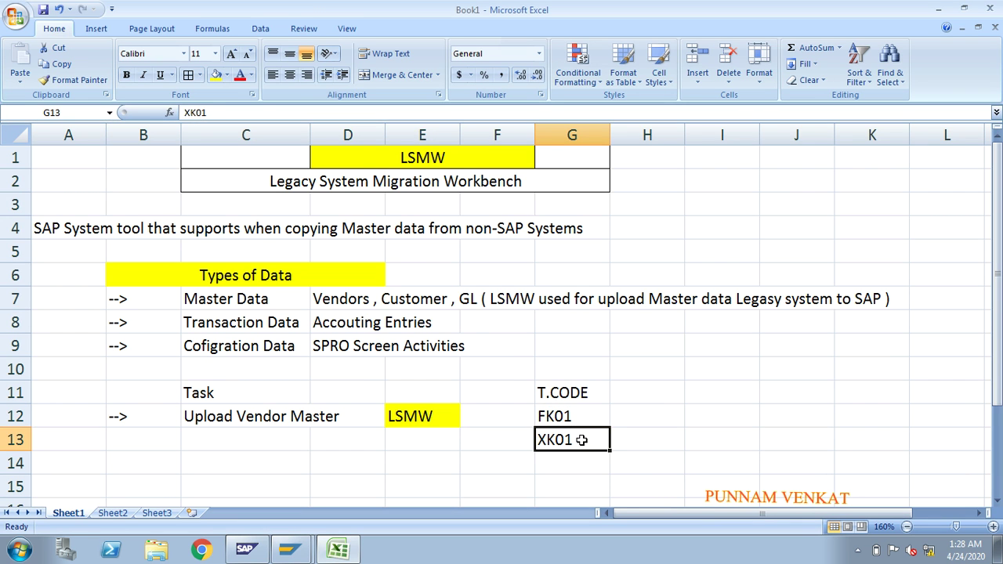
{"action": "key", "text": "alt+Tab"}
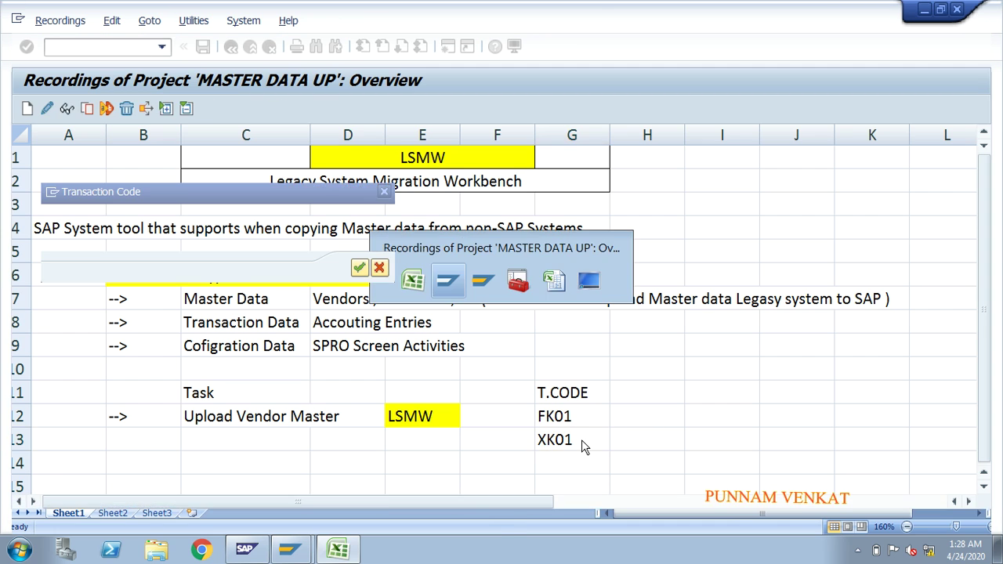
{"action": "left_click", "coordinate": [243, 221]}
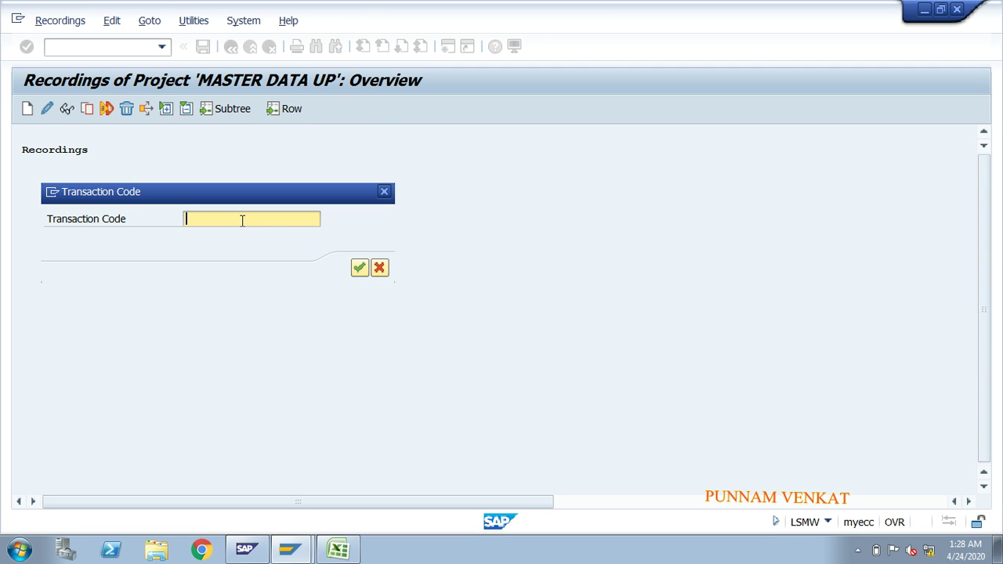
{"action": "type", "text": "FK01"}
{"action": "left_click", "coordinate": [359, 269]}
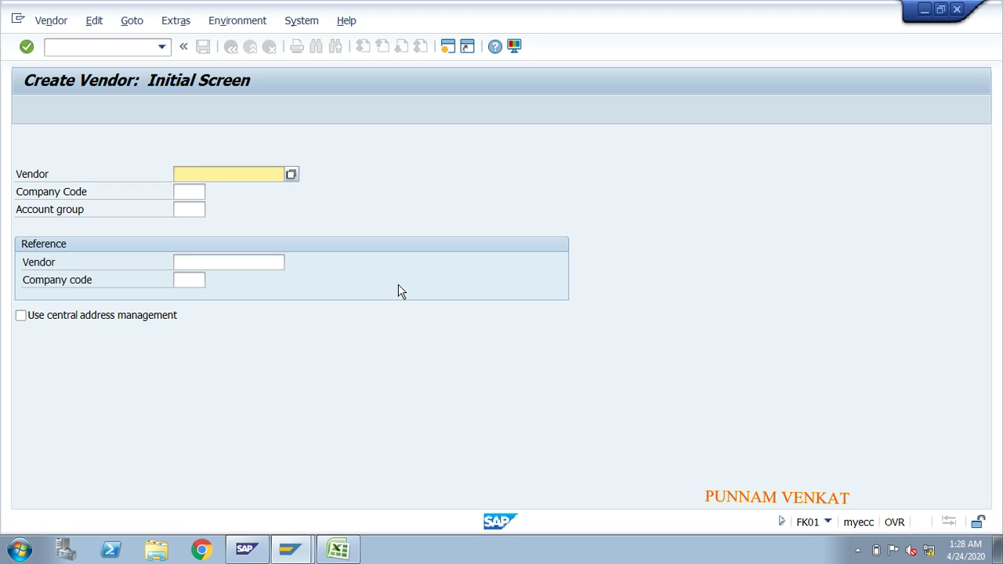
Step: Enter company code FM01 and account group FMDV for the new vendor and continue to its address data
{"action": "left_click", "coordinate": [189, 192]}
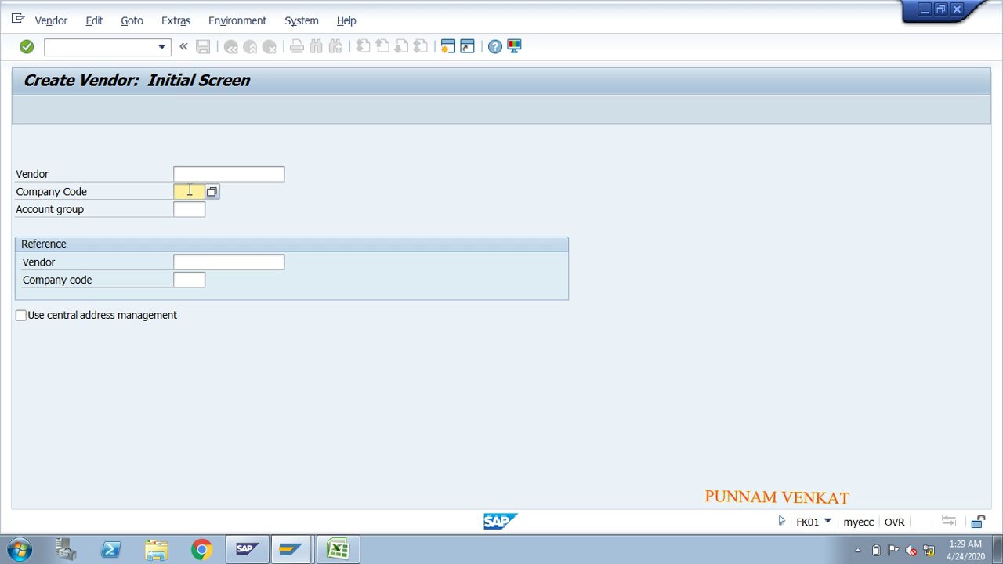
{"action": "type", "text": "M"}
{"action": "key", "text": "BackSpace"}
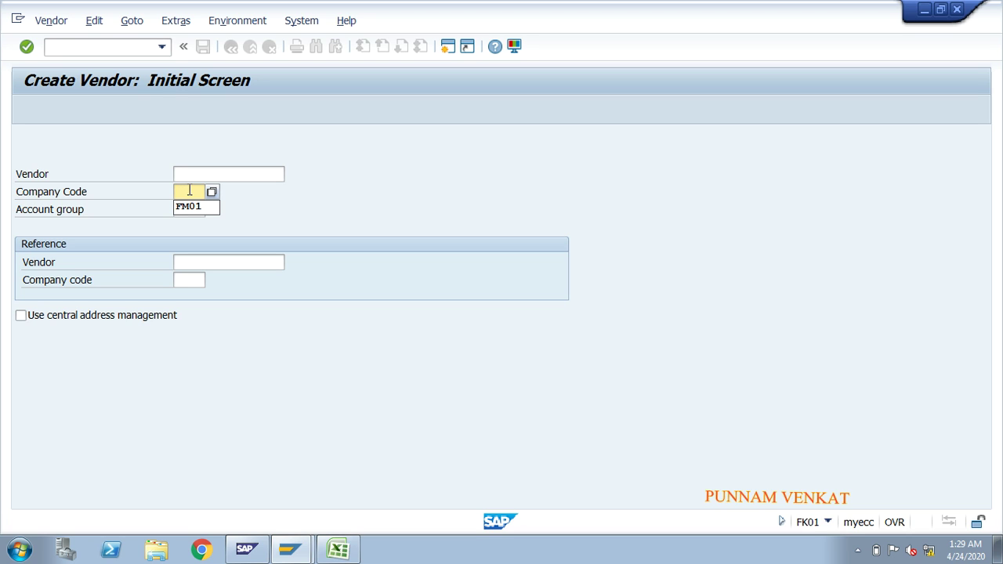
{"action": "type", "text": "FM01"}
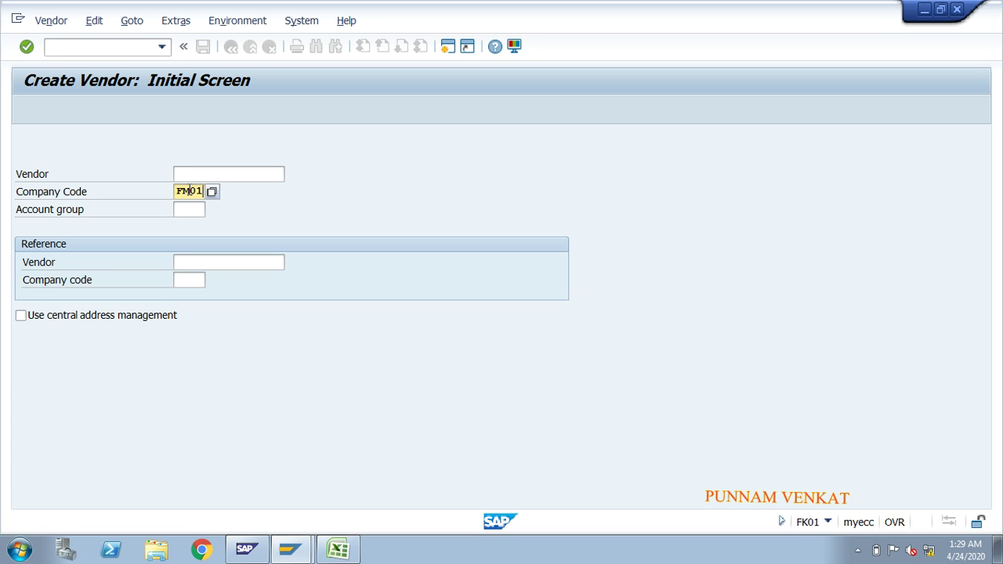
{"action": "key", "text": "Tab"}
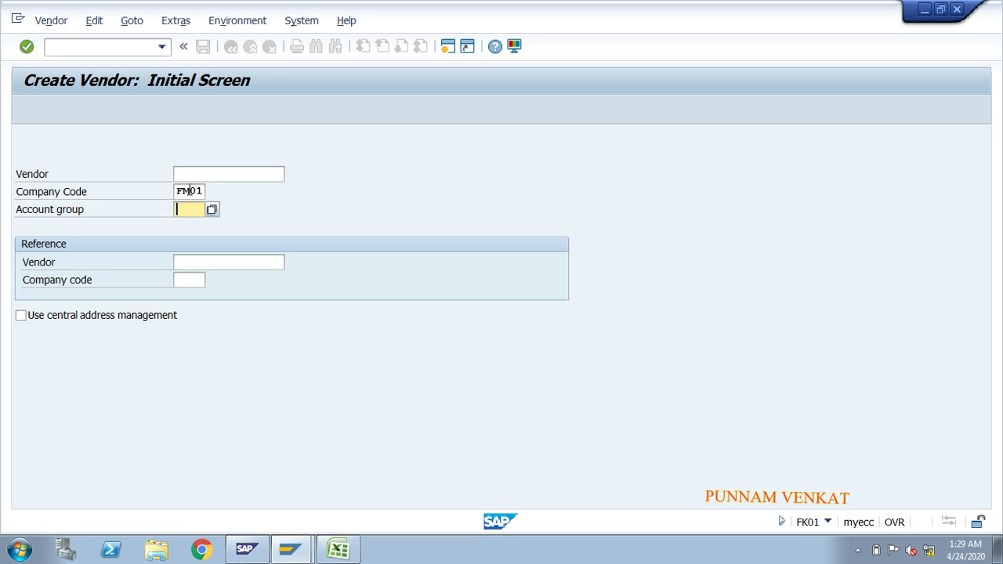
{"action": "type", "text": "FMDV"}
{"action": "left_click", "coordinate": [189, 190]}
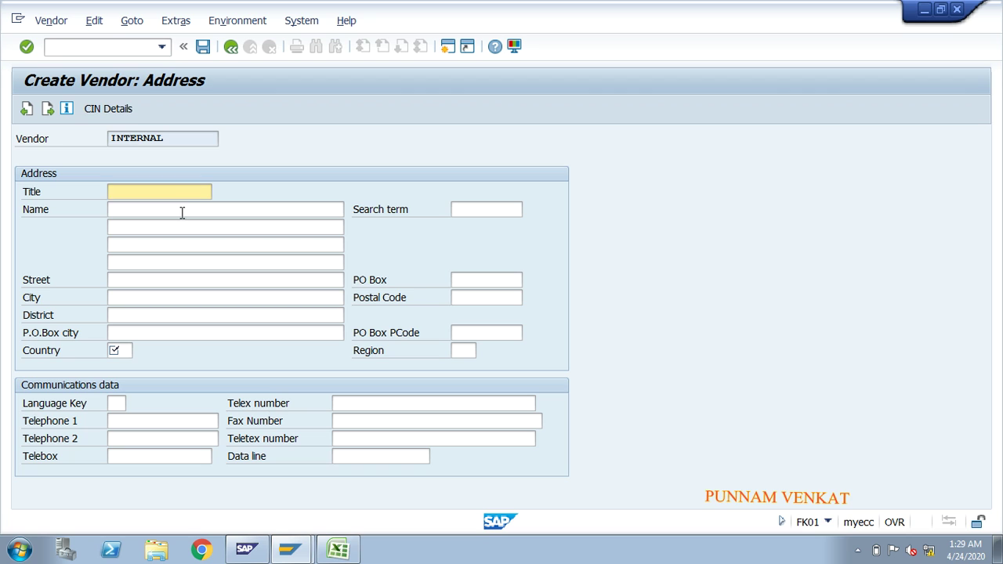
Step: Enter the vendor name "J& CO" and the country IN in the address data
{"action": "left_click", "coordinate": [181, 212]}
{"action": "type", "text": "A"}
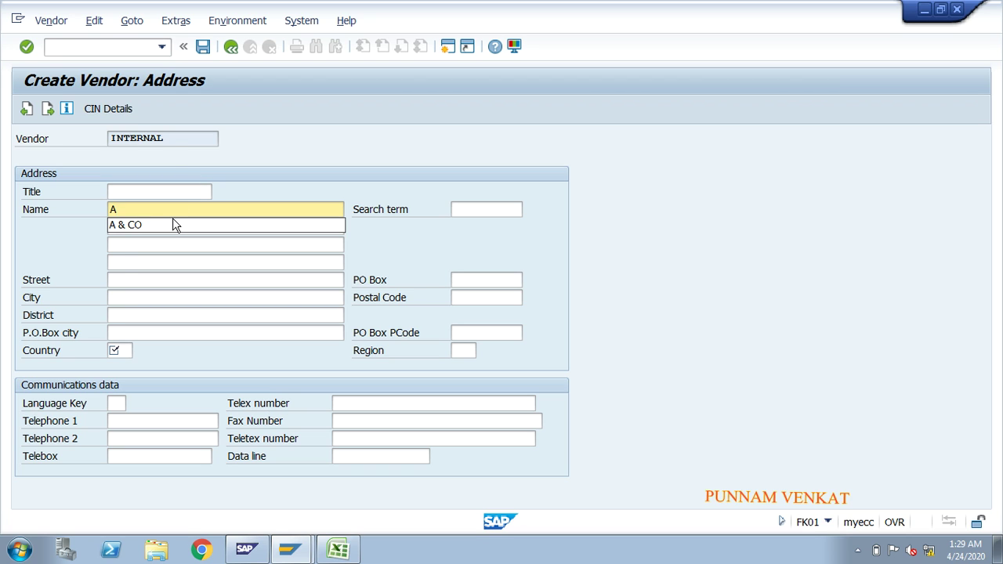
{"action": "key", "text": "BackSpace"}
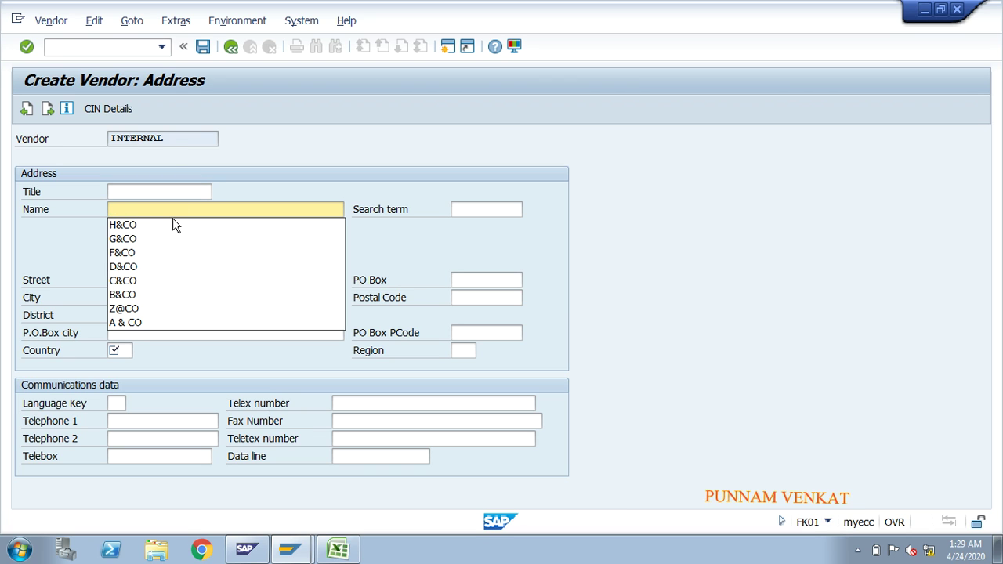
{"action": "type", "text": "G"}
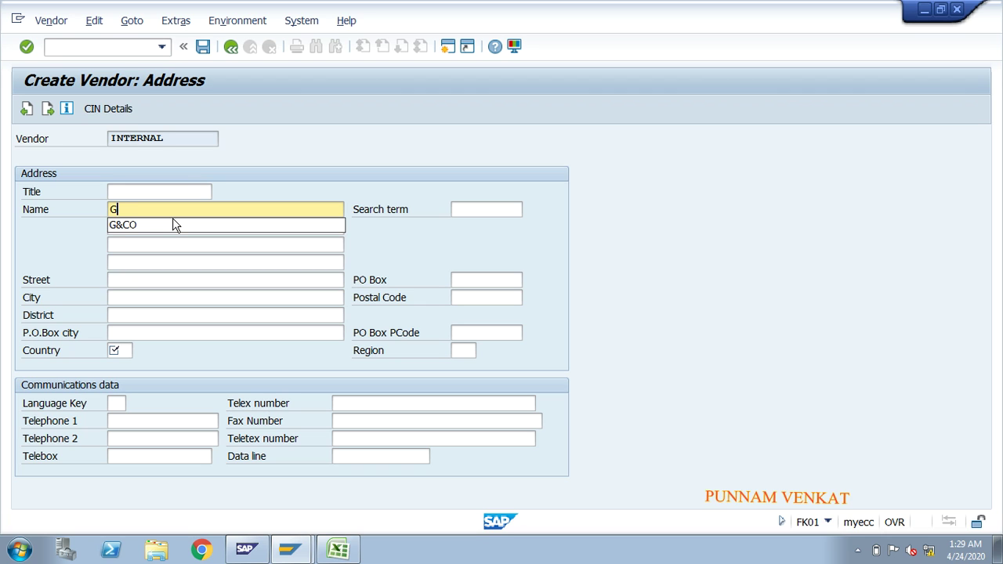
{"action": "key", "text": "BackSpace"}
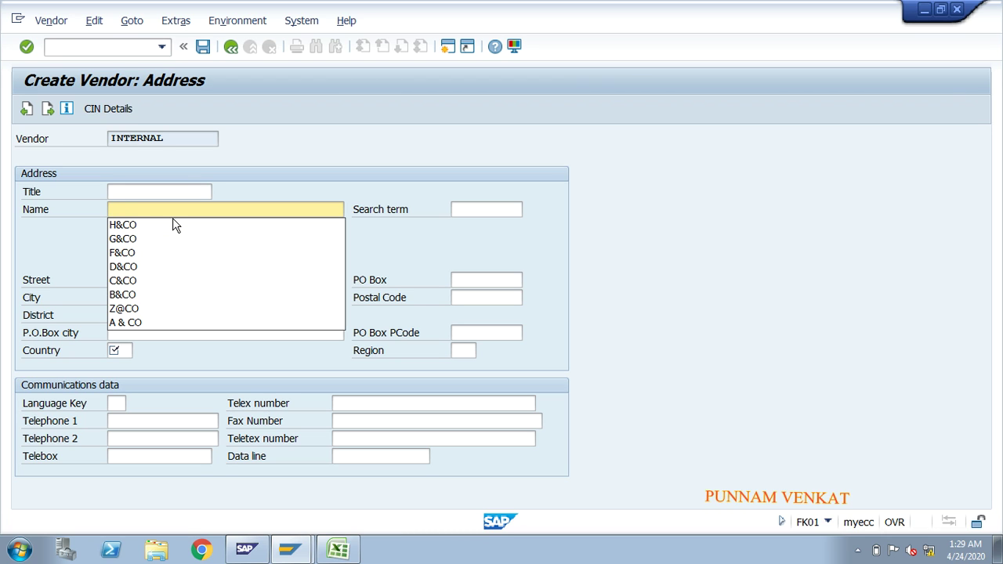
{"action": "type", "text": "H"}
{"action": "key", "text": "BackSpace"}
{"action": "type", "text": "J"}
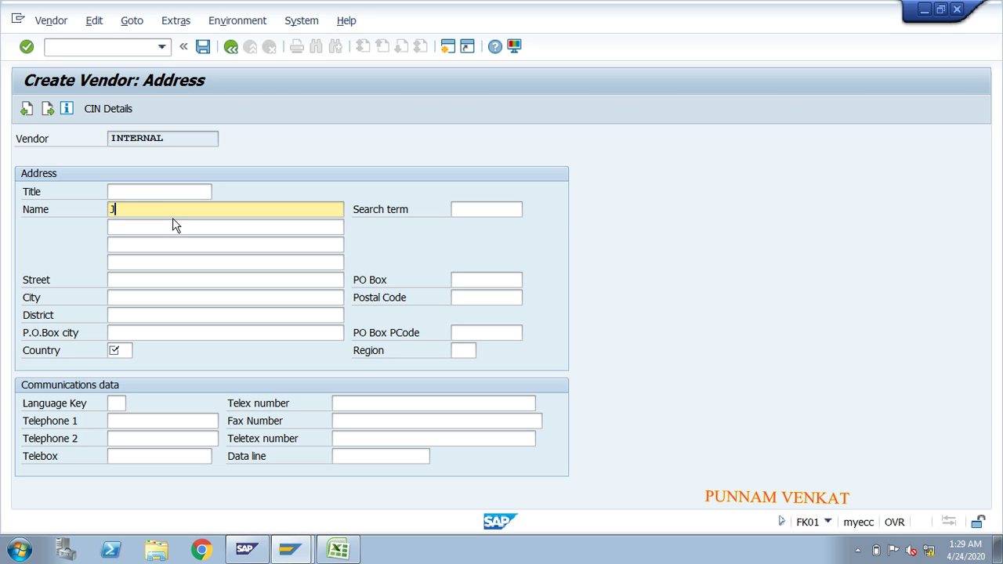
{"action": "type", "text": "& CO"}
{"action": "left_click", "coordinate": [127, 352]}
{"action": "type", "text": "IN"}
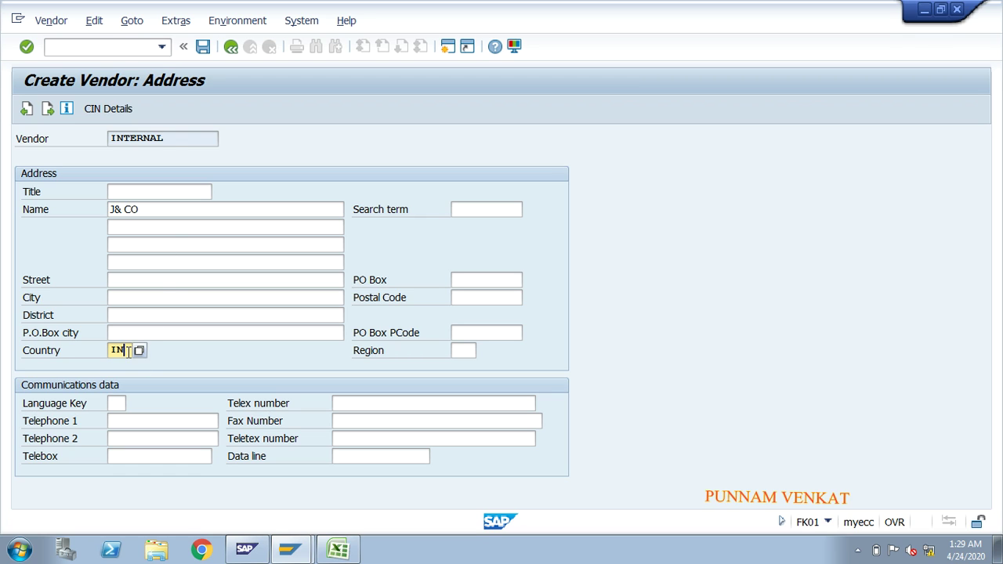
Step: Set the PO box, postal code and PO box postal code to 500018, then continue past the control data to payment transactions
{"action": "left_click", "coordinate": [464, 276]}
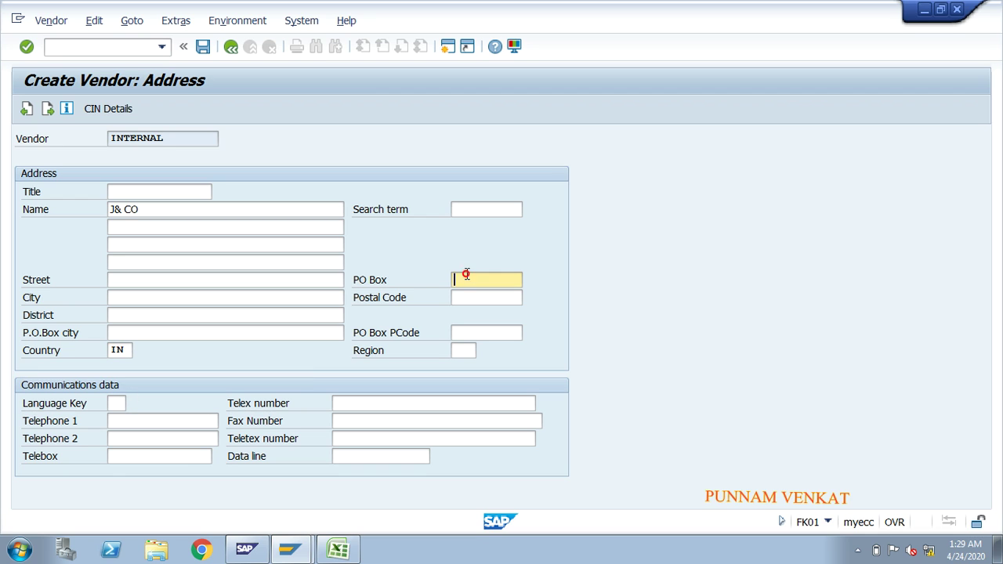
{"action": "type", "text": "500018"}
{"action": "left_click", "coordinate": [466, 298]}
{"action": "type", "text": "500018"}
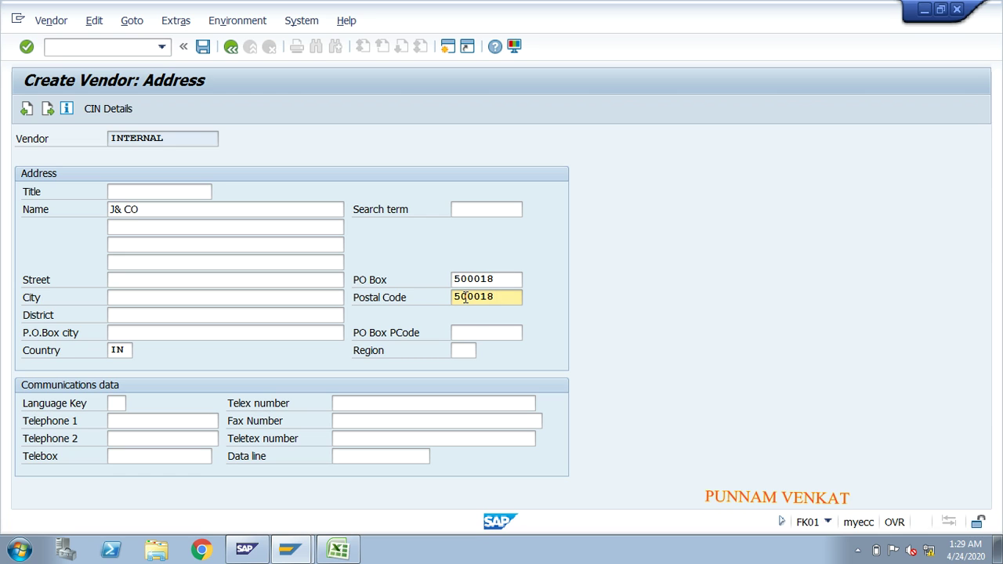
{"action": "left_click", "coordinate": [471, 331]}
{"action": "type", "text": "500"}
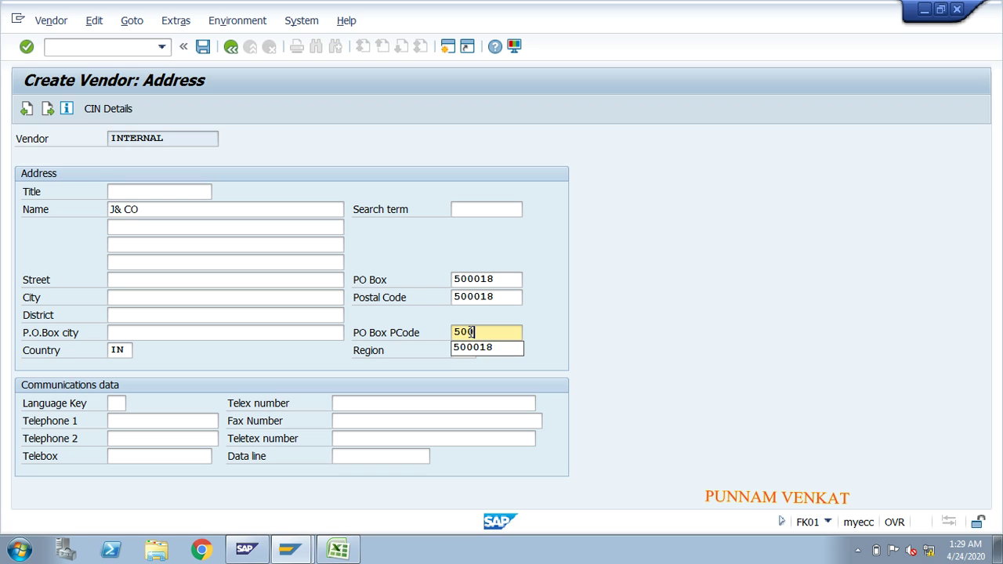
{"action": "type", "text": "018"}
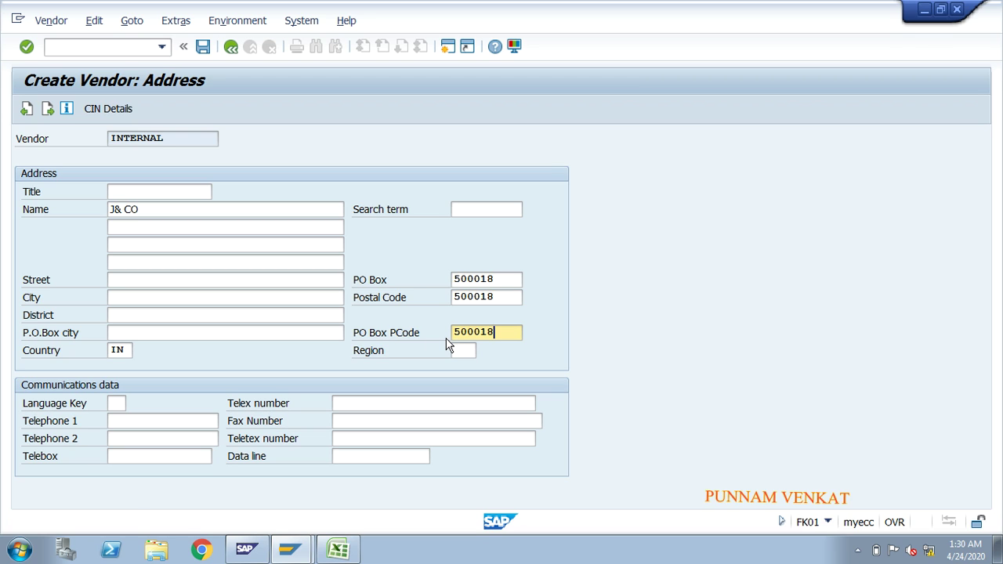
{"action": "key", "text": "Return"}
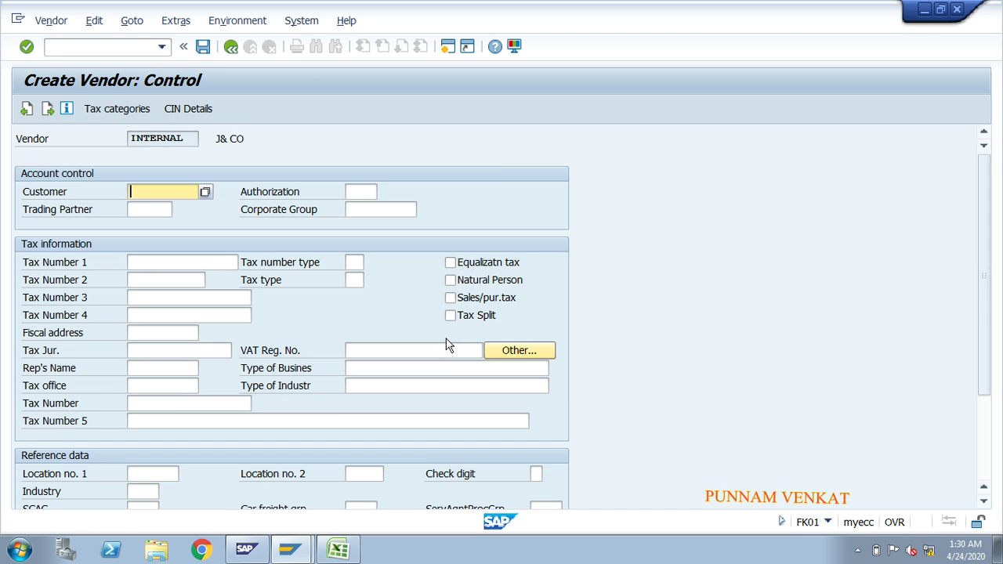
{"action": "key", "text": "Return"}
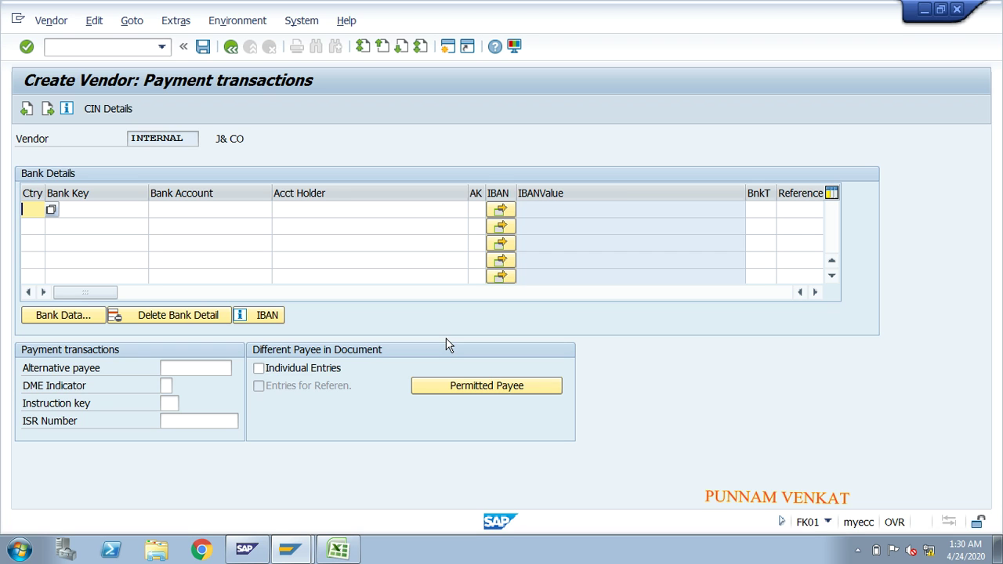
Step: Continue past the bank details to the accounting information and set reconciliation account 150000 and sort key 001
{"action": "key", "text": "Return"}
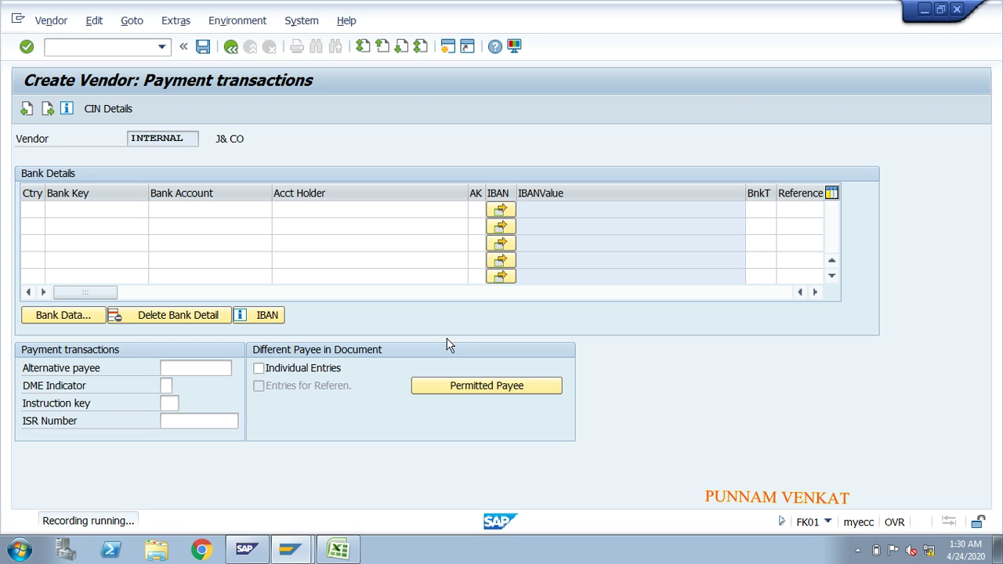
{"action": "key", "text": "Return"}
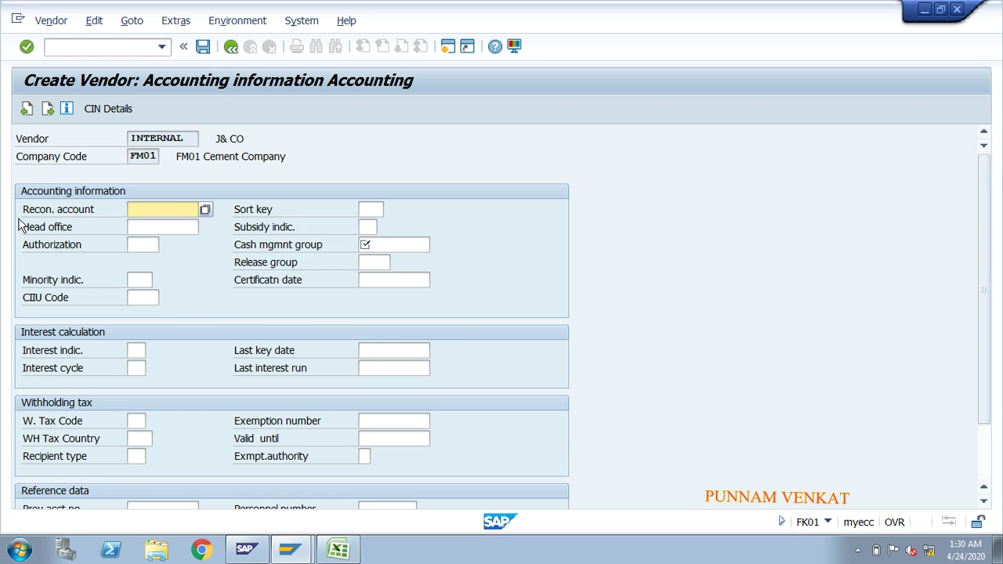
{"action": "left_click", "coordinate": [206, 210]}
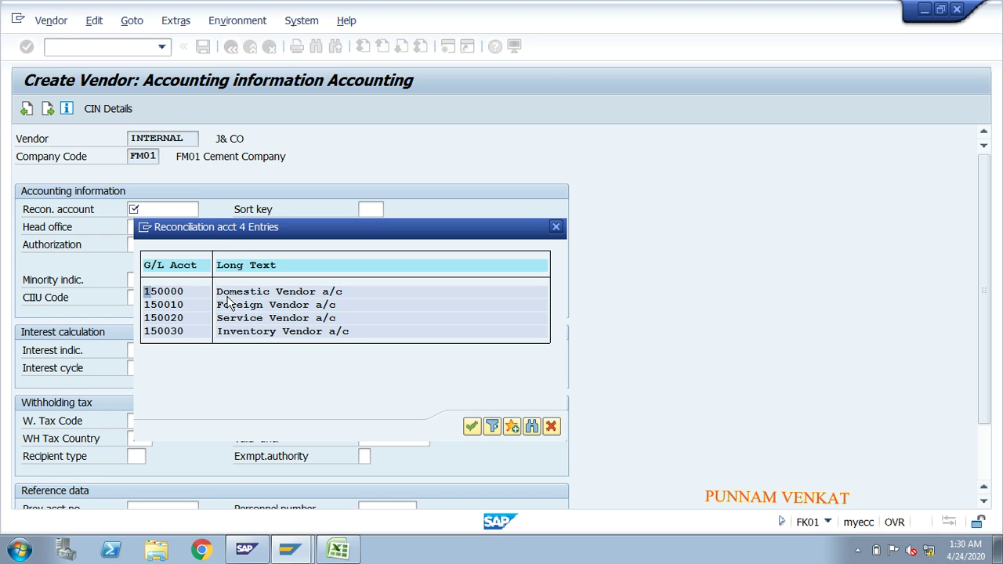
{"action": "double_click", "coordinate": [181, 292]}
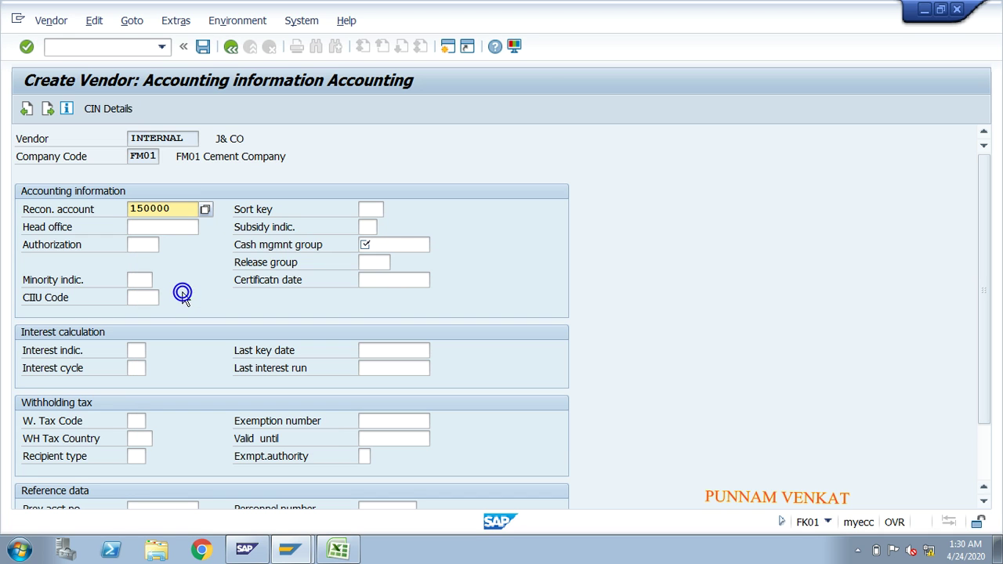
{"action": "left_click", "coordinate": [374, 216]}
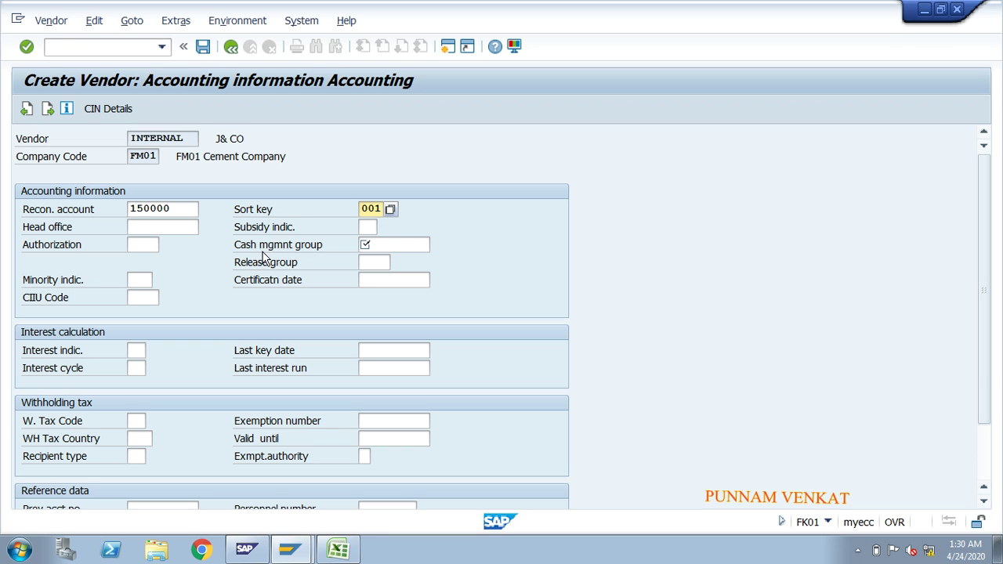
Step: Choose cash management group A1 for the vendor and continue to the accounting payment transactions
{"action": "left_click", "coordinate": [381, 247]}
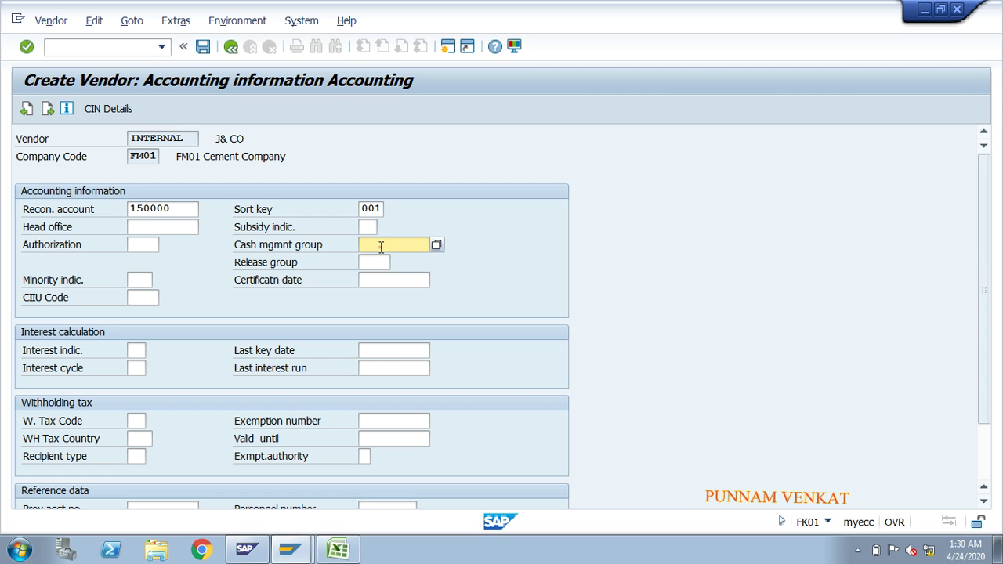
{"action": "left_click", "coordinate": [435, 248]}
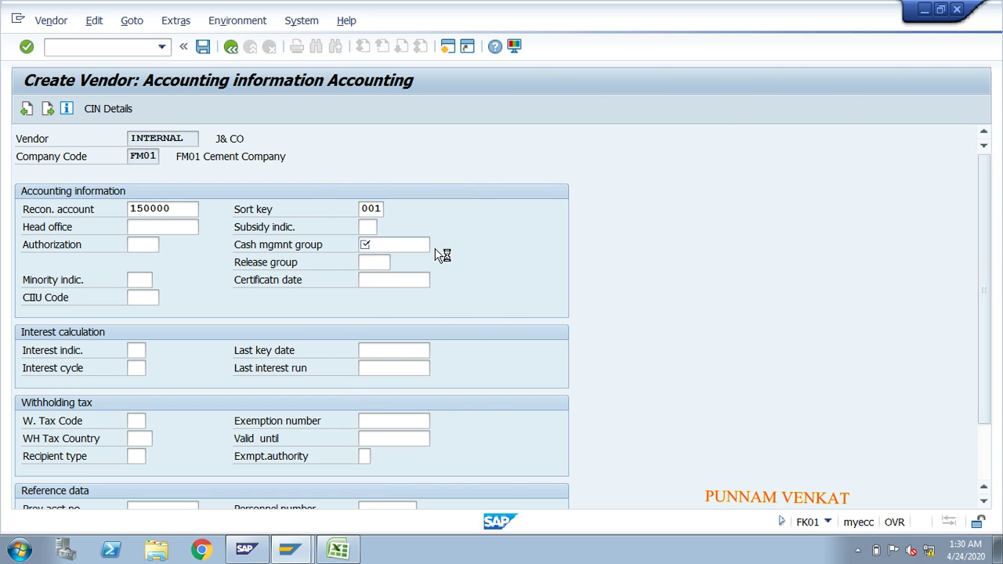
{"action": "double_click", "coordinate": [376, 157]}
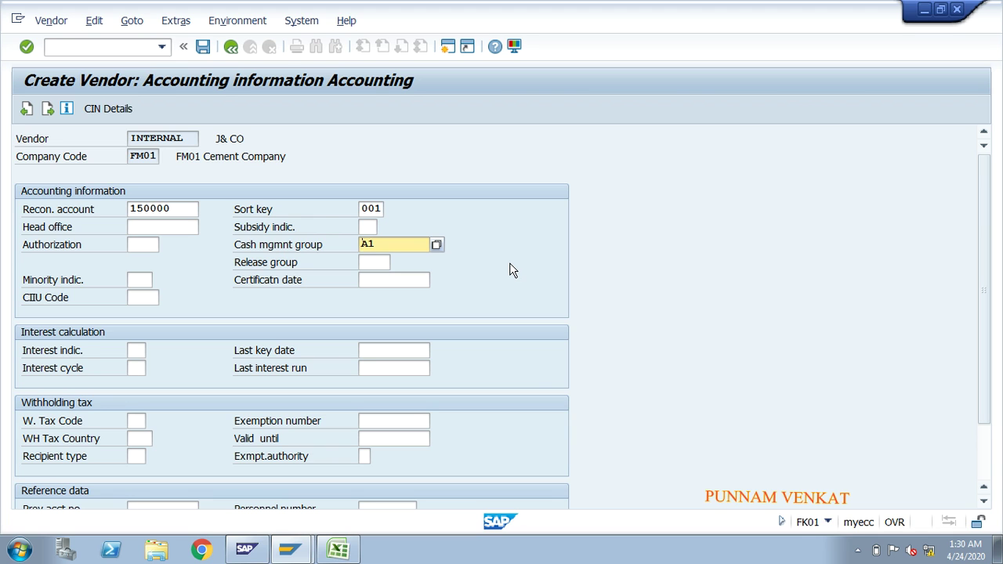
{"action": "key", "text": "Return"}
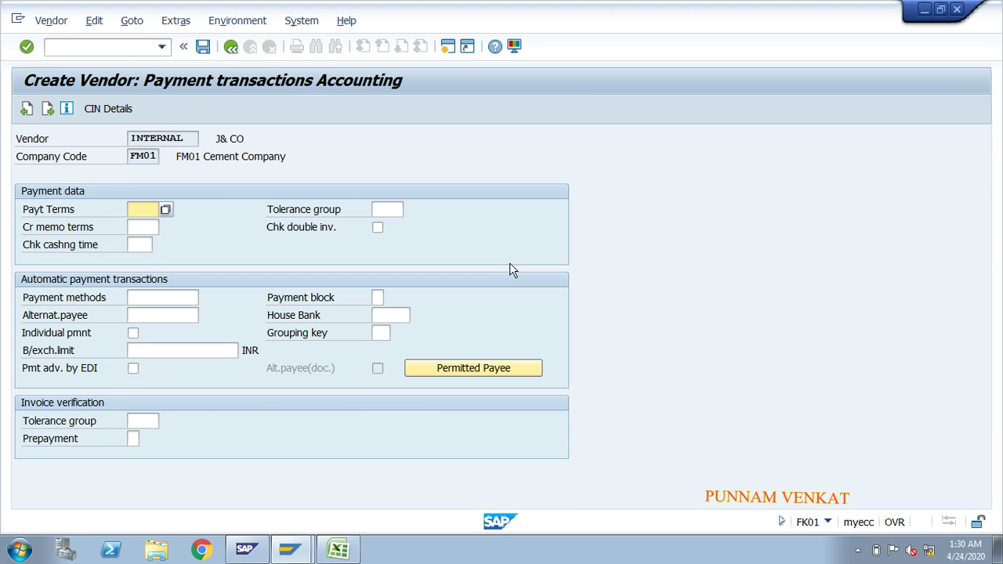
Step: Set the payment terms to 0001 and continue to the vendor's correspondence data
{"action": "type", "text": "00"}
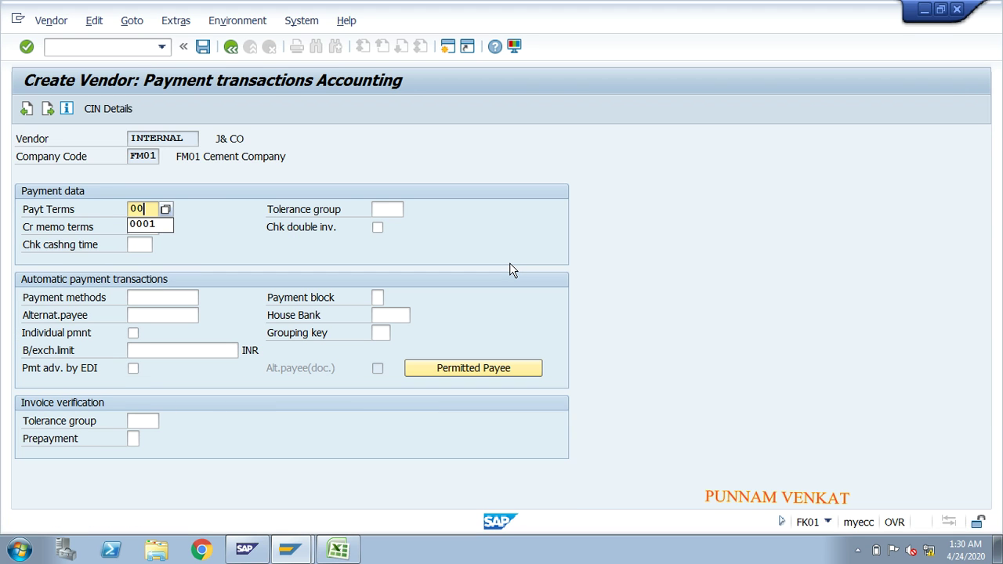
{"action": "type", "text": "1"}
{"action": "key", "text": "BackSpace"}
{"action": "type", "text": "01"}
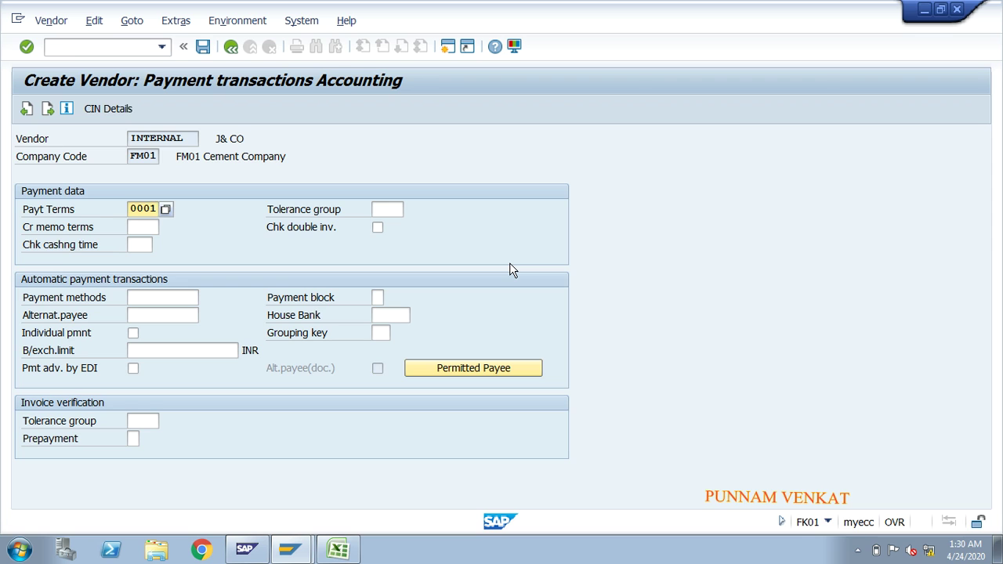
{"action": "key", "text": "Return"}
{"action": "key", "text": "Return"}
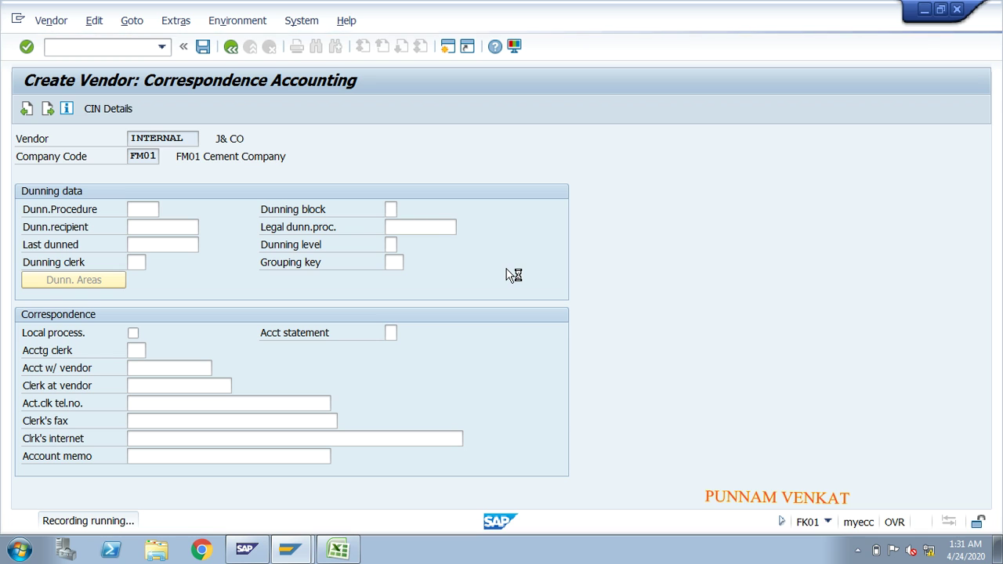
{"action": "left_click", "coordinate": [858, 550]}
{"action": "left_click", "coordinate": [845, 488]}
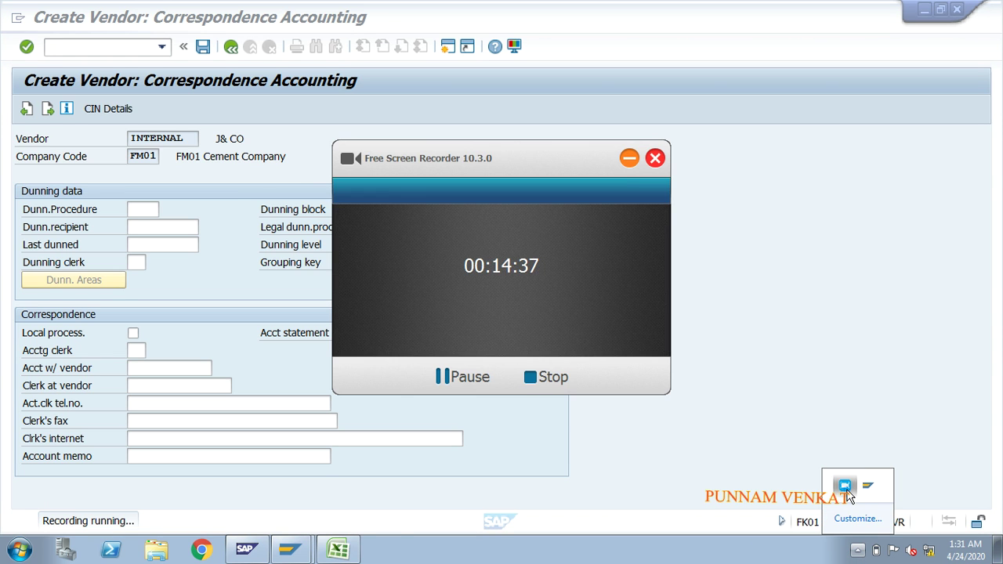
{"action": "left_click", "coordinate": [467, 377]}
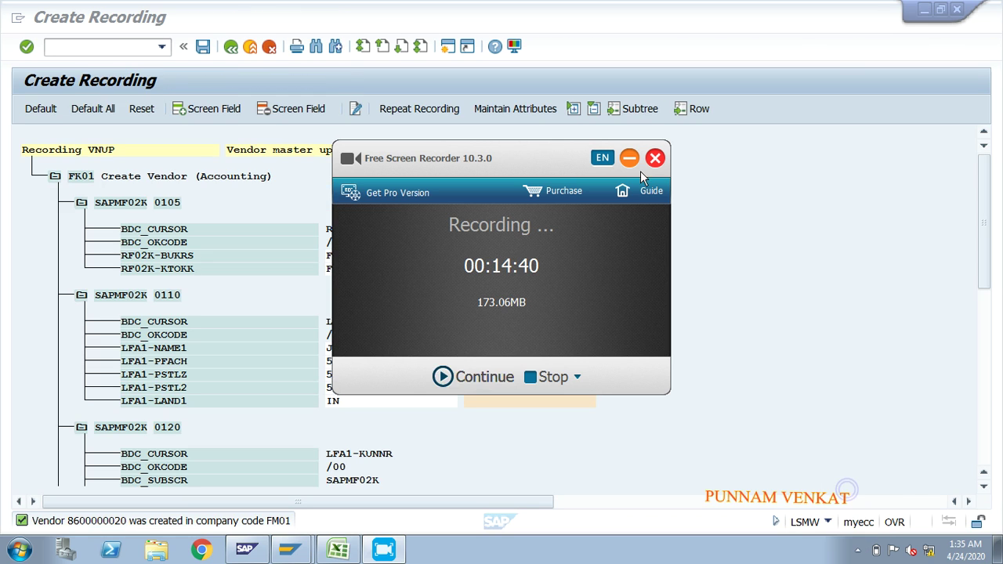
{"action": "left_click", "coordinate": [462, 378]}
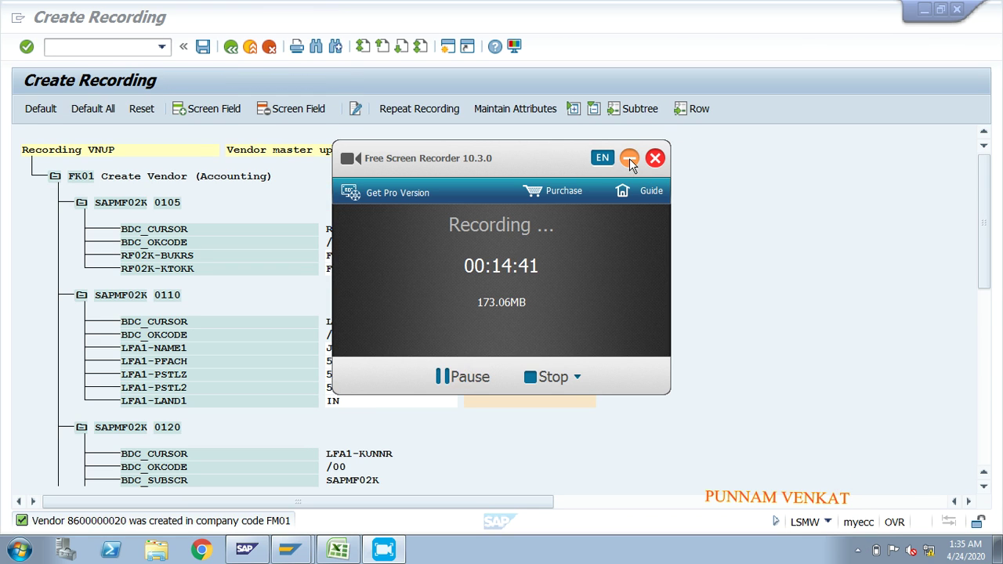
{"action": "left_click", "coordinate": [629, 158]}
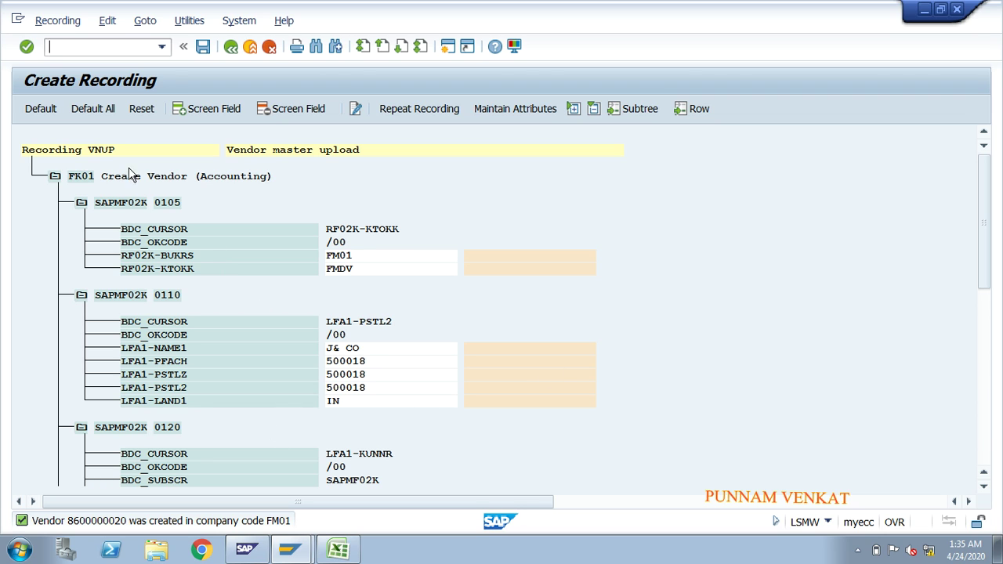
Step: Apply default names and descriptions to all fields of recording VNUP, then check the account group and address entries
{"action": "left_click", "coordinate": [109, 114]}
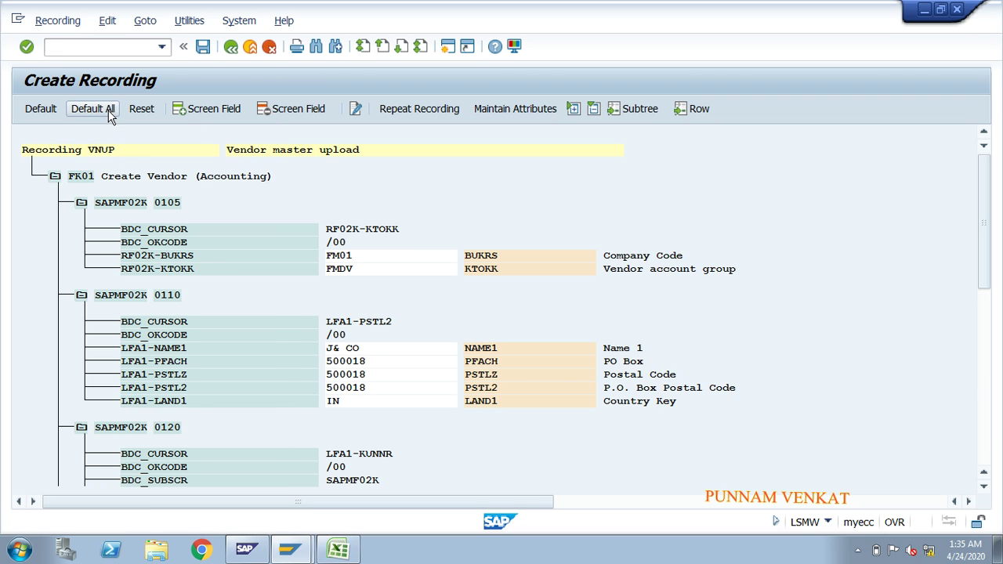
{"action": "left_click", "coordinate": [690, 476]}
{"action": "left_click", "coordinate": [645, 269]}
{"action": "left_click", "coordinate": [633, 348]}
{"action": "left_click", "coordinate": [632, 363]}
{"action": "left_click", "coordinate": [653, 376]}
{"action": "left_click", "coordinate": [656, 388]}
{"action": "left_click", "coordinate": [653, 401]}
Step: Examine the field assignments on the remaining recorded screens, including reconciliation account, sort key, planning group and payment terms
{"action": "left_click_drag", "start_coordinate": [982, 266], "coordinate": [989, 292]}
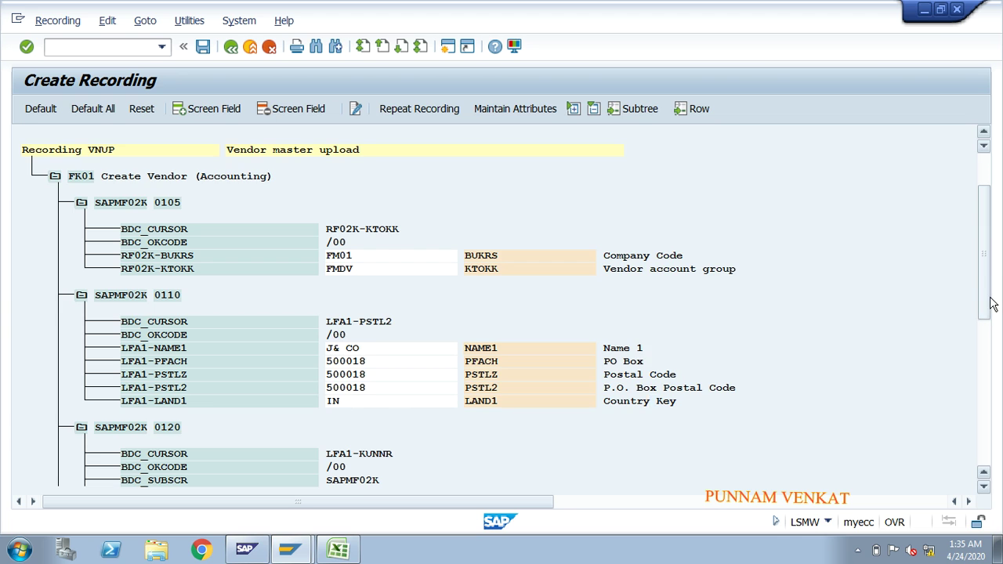
{"action": "left_click", "coordinate": [985, 489]}
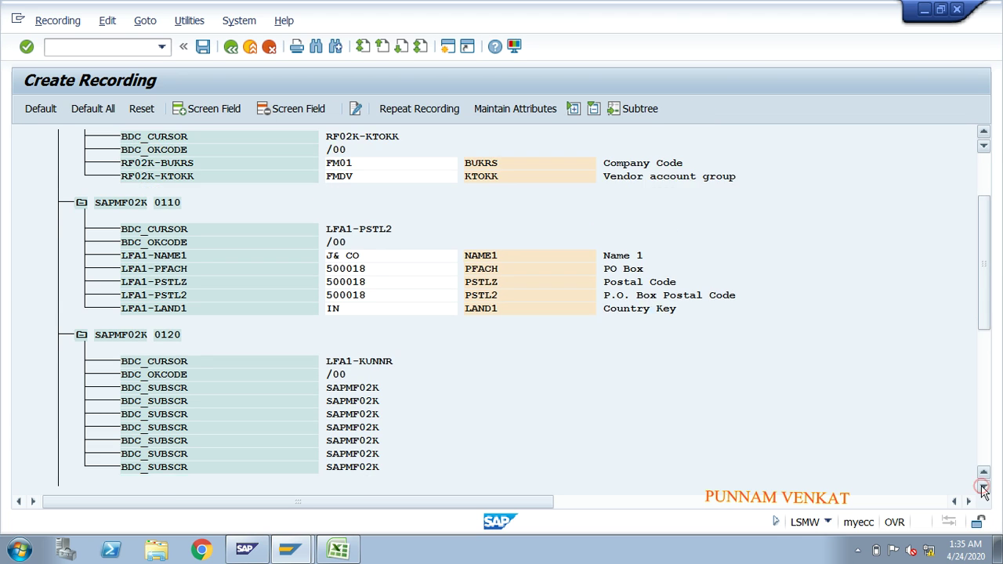
{"action": "left_click", "coordinate": [985, 489]}
{"action": "left_click", "coordinate": [985, 489]}
{"action": "left_click", "coordinate": [984, 489]}
{"action": "left_click", "coordinate": [984, 489]}
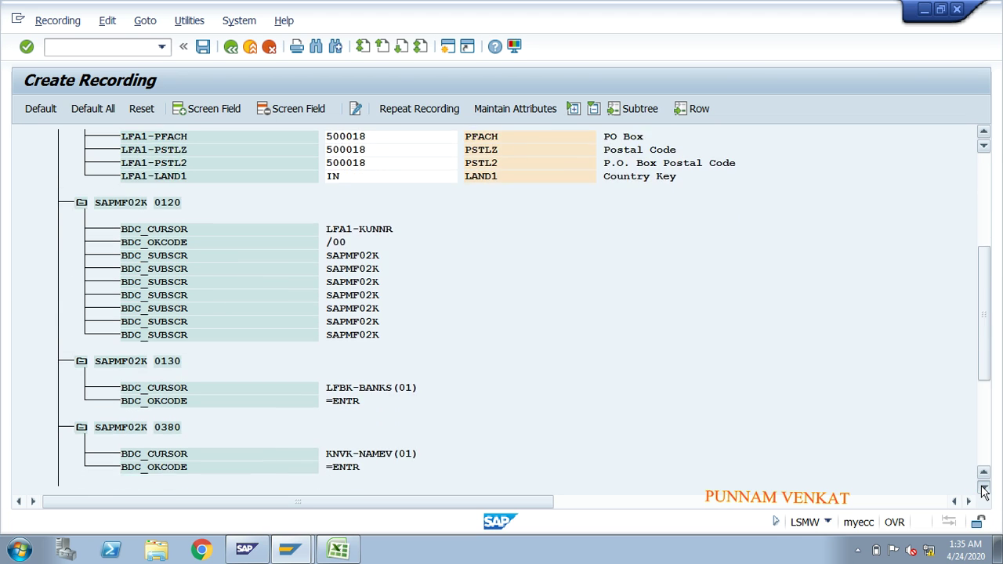
{"action": "left_click", "coordinate": [985, 489]}
{"action": "left_click", "coordinate": [984, 489]}
{"action": "left_click", "coordinate": [984, 489]}
{"action": "left_click", "coordinate": [984, 489]}
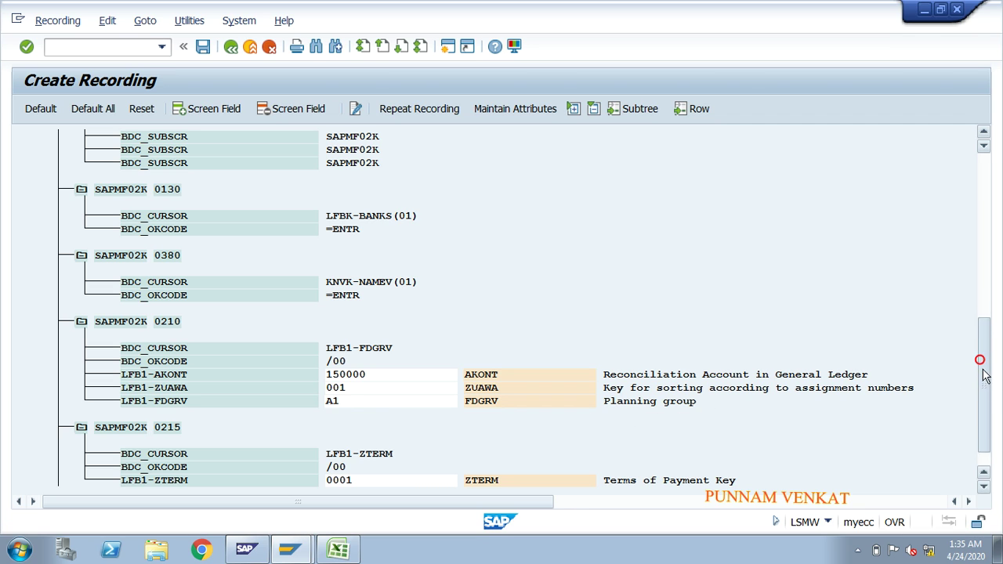
{"action": "scroll", "coordinate": [925, 435], "scroll_direction": "down", "scroll_amount": 2}
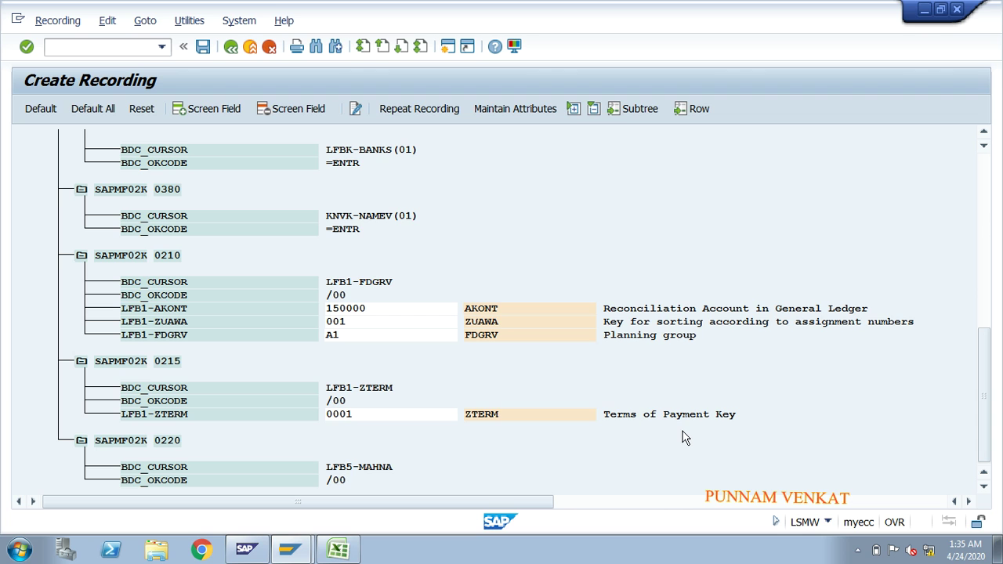
{"action": "scroll", "coordinate": [682, 438], "scroll_direction": "up", "scroll_amount": 4}
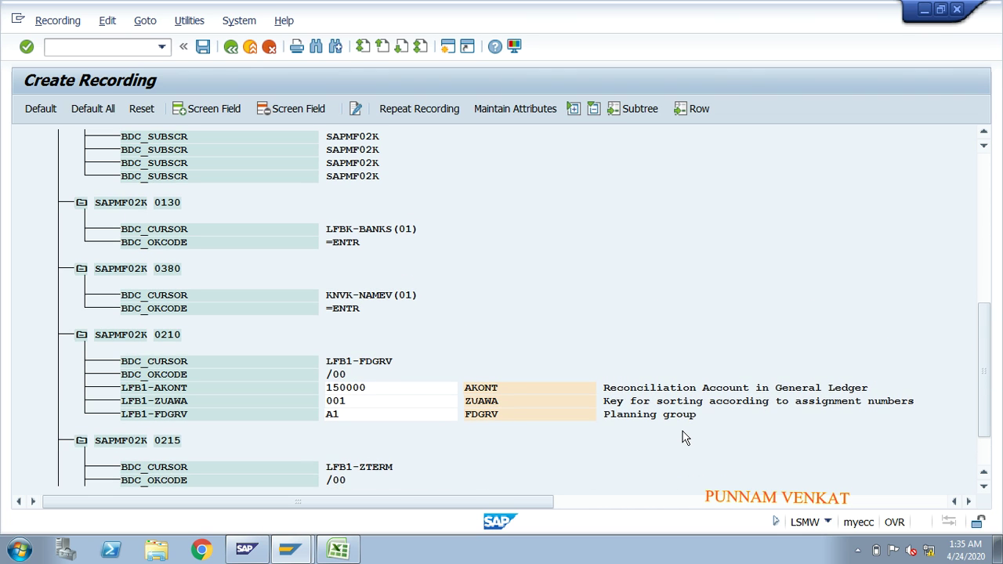
{"action": "scroll", "coordinate": [682, 437], "scroll_direction": "up", "scroll_amount": 2}
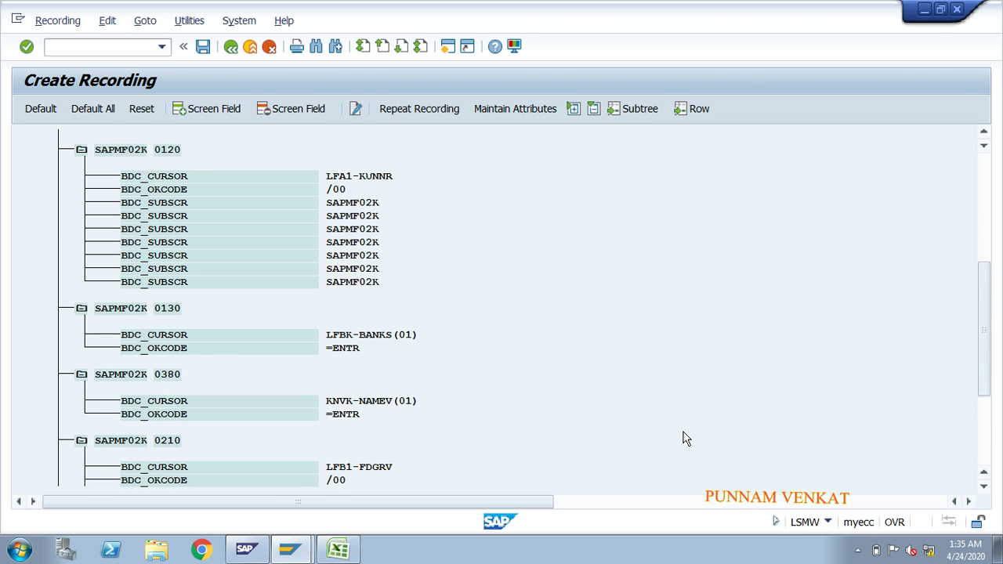
{"action": "scroll", "coordinate": [686, 436], "scroll_direction": "up", "scroll_amount": 6}
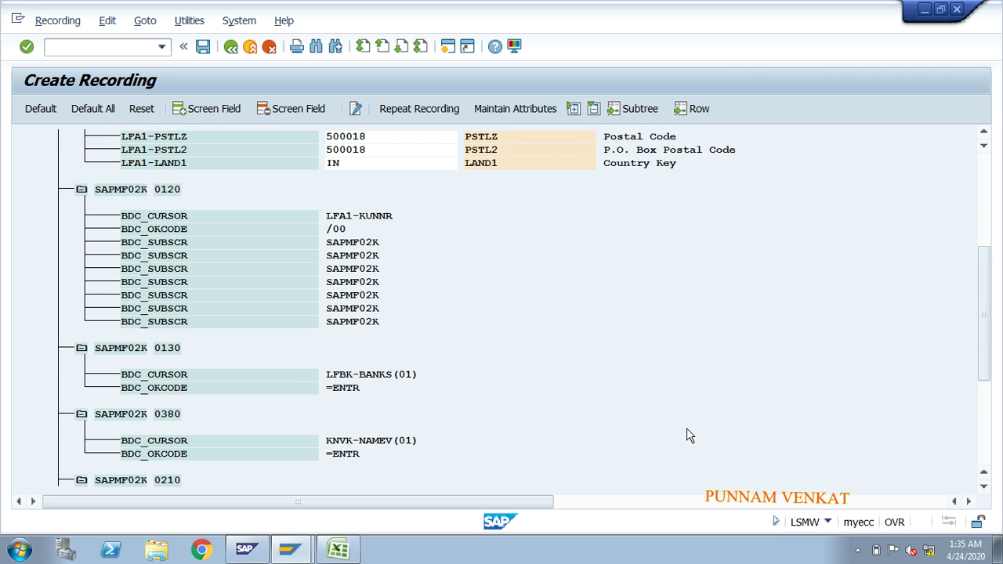
{"action": "scroll", "coordinate": [687, 428], "scroll_direction": "up", "scroll_amount": 3}
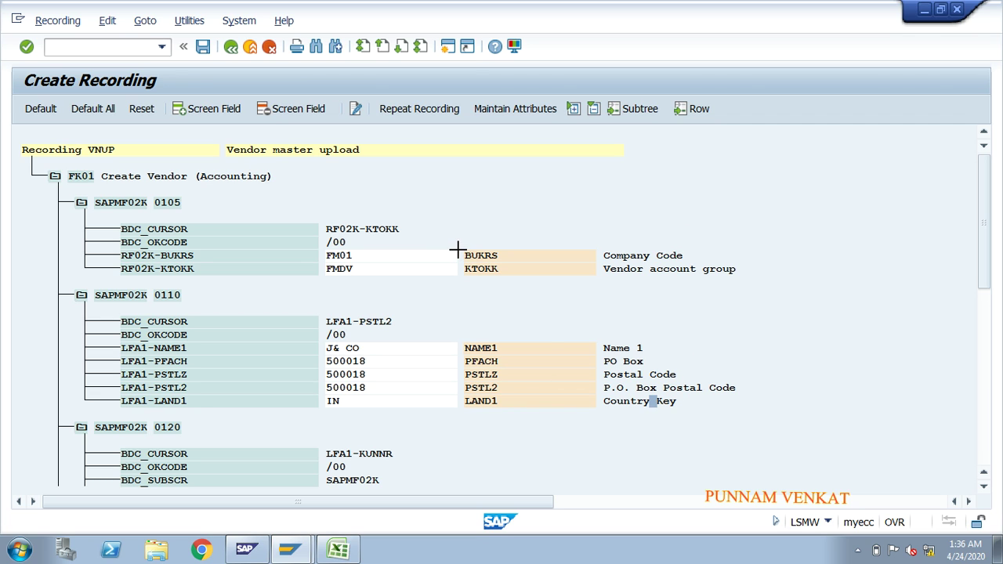
Step: Copy the block of field names and descriptions from Company Code through Country Key in the recording
{"action": "key", "text": "ctrl+y"}
{"action": "left_click_drag", "start_coordinate": [462, 249], "coordinate": [764, 406]}
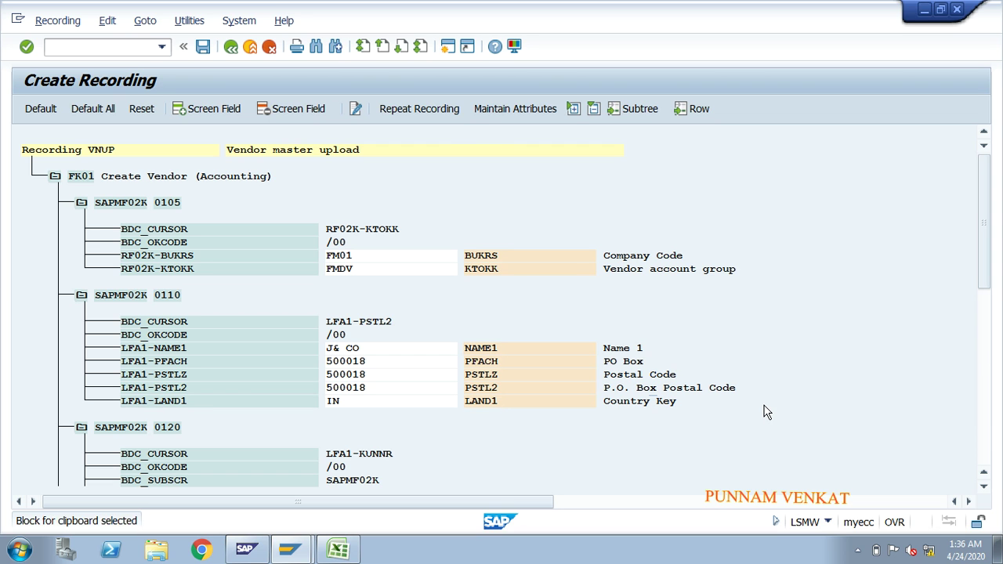
{"action": "key", "text": "ctrl+c"}
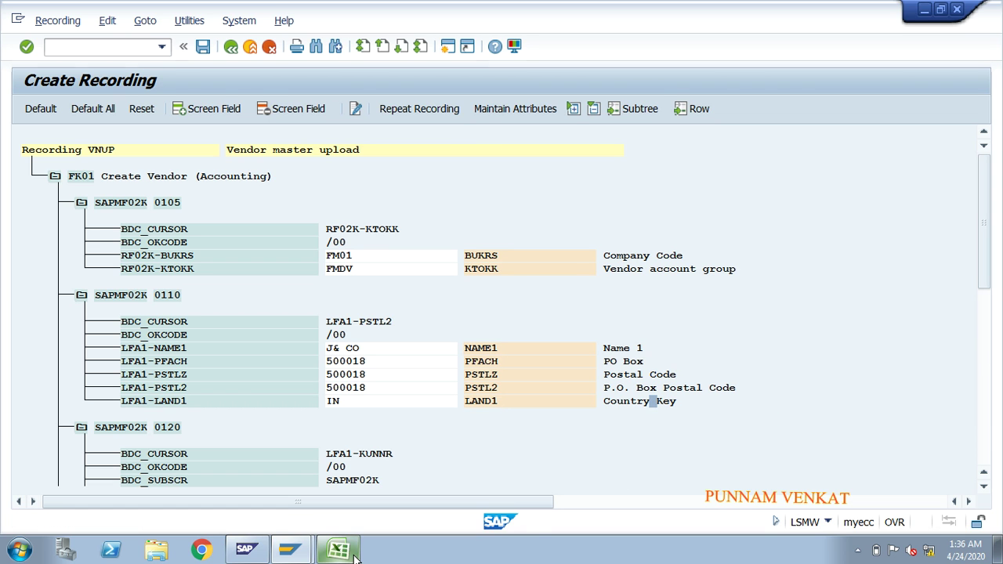
Step: Switch to Excel, look at Sheet2 and close the LSMW notes workbook without saving
{"action": "left_click", "coordinate": [353, 553]}
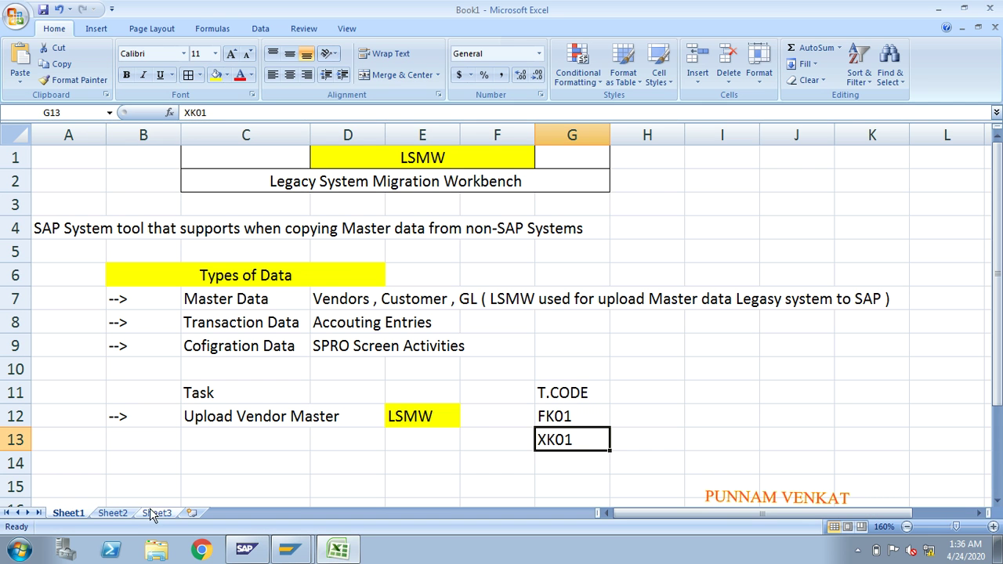
{"action": "left_click", "coordinate": [120, 514]}
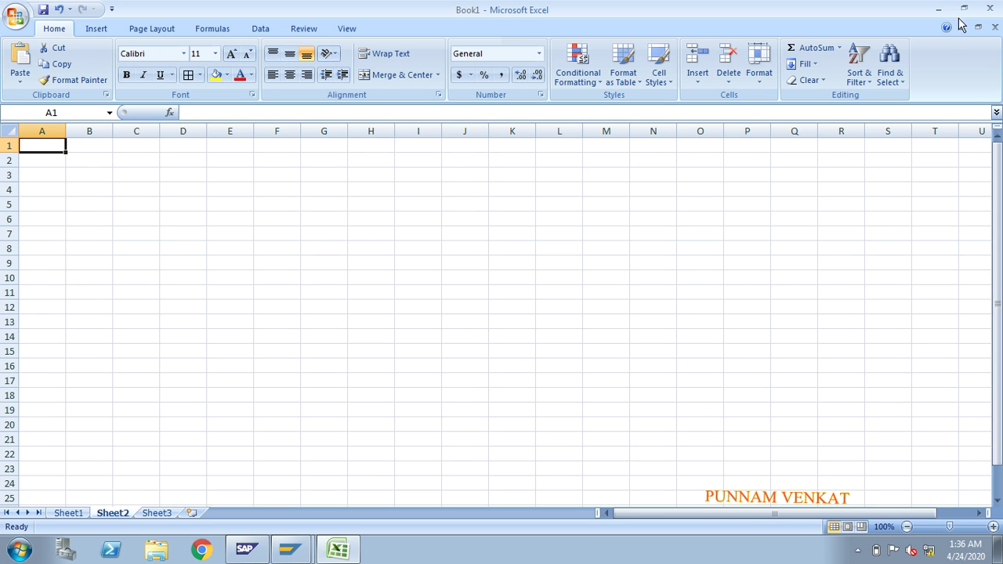
{"action": "left_click", "coordinate": [991, 7]}
{"action": "left_click", "coordinate": [501, 312]}
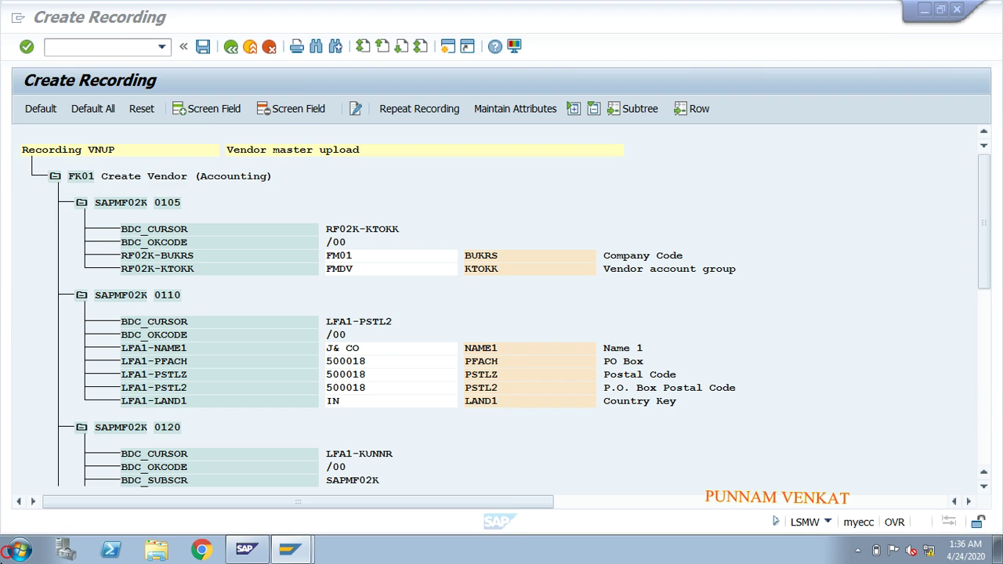
Step: Launch Microsoft Office Excel 2007 with a blank workbook and select cell A3 on Sheet1
{"action": "left_click", "coordinate": [11, 554]}
{"action": "type", "text": "EXCE"}
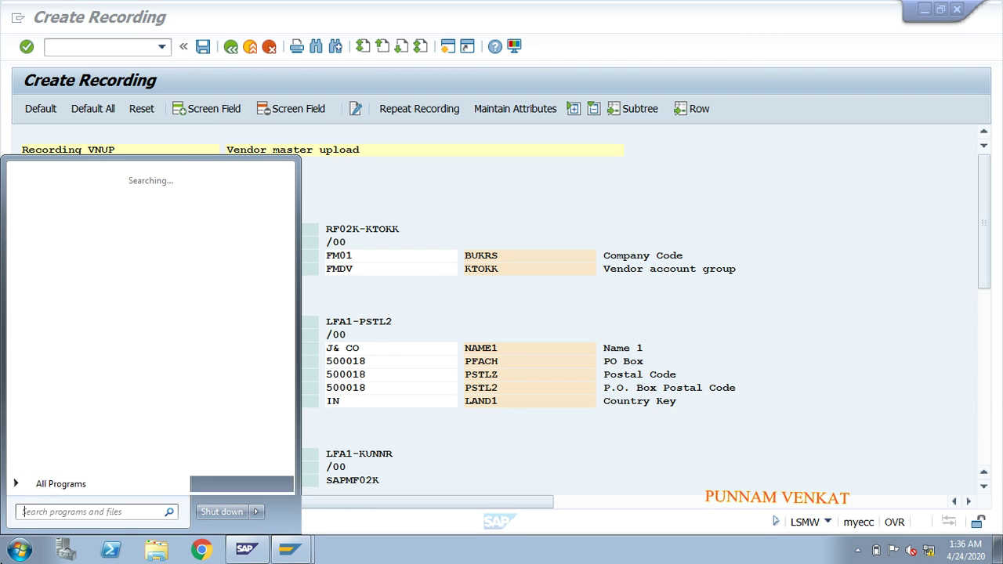
{"action": "type", "text": "L"}
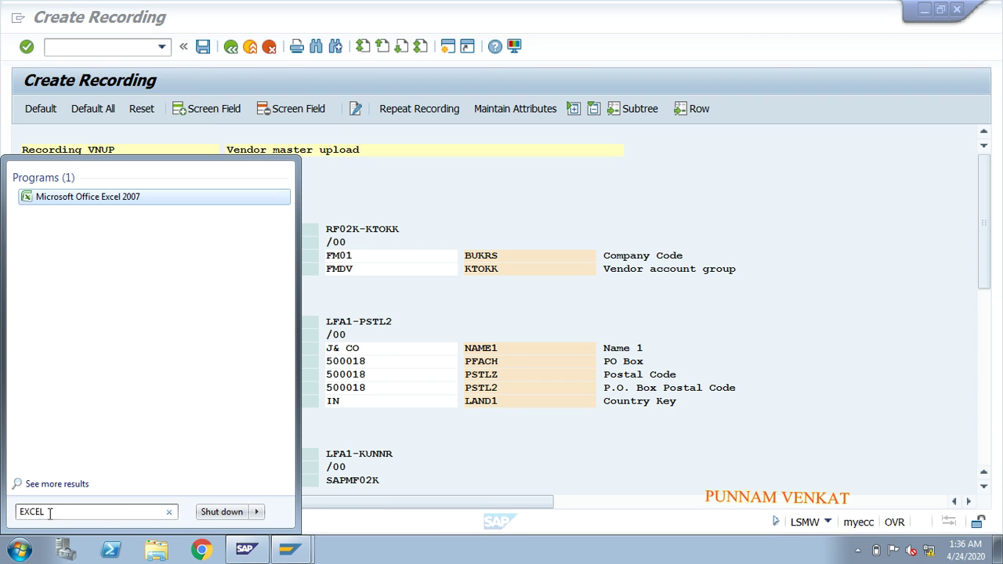
{"action": "left_click", "coordinate": [70, 198]}
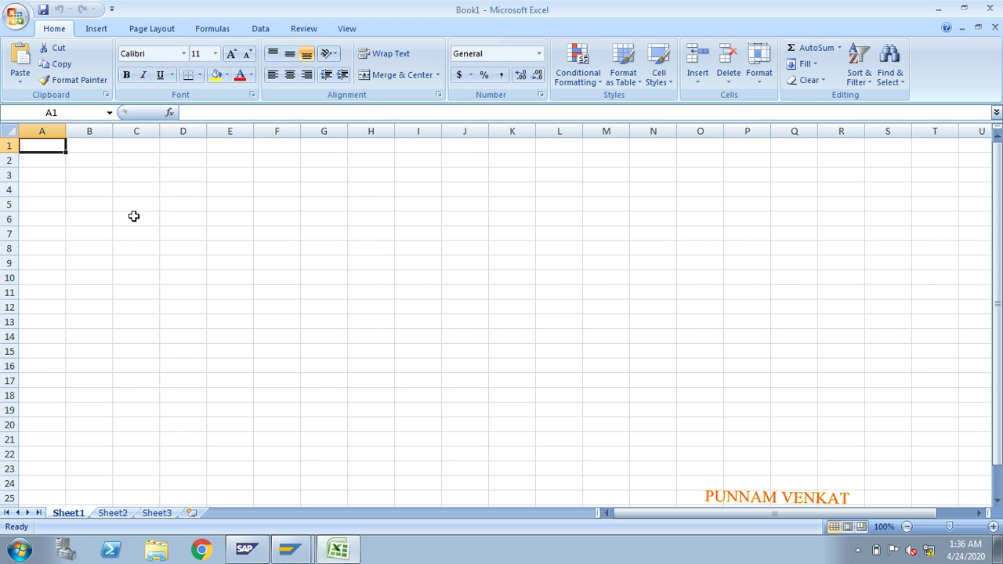
{"action": "left_click", "coordinate": [48, 173]}
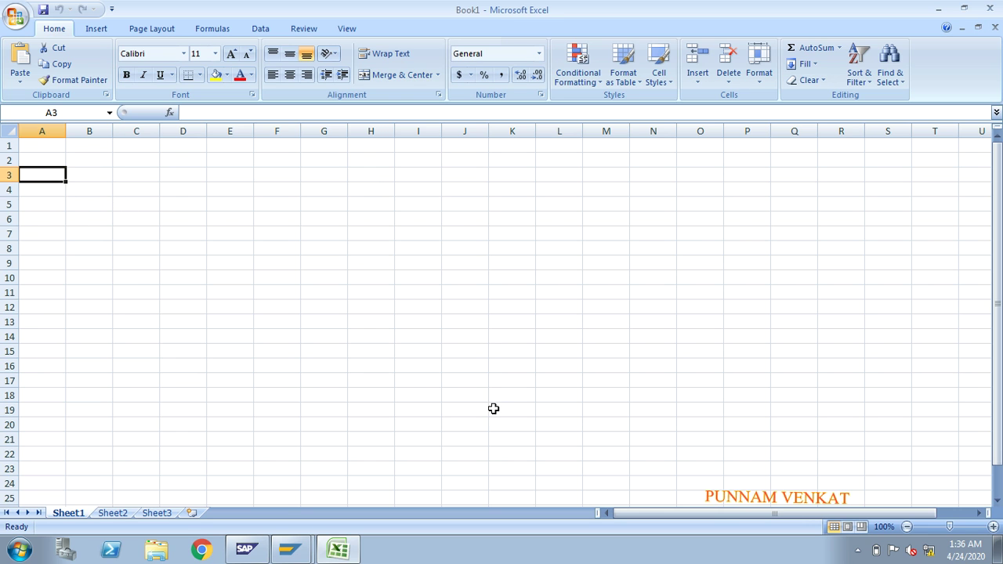
Step: Paste the copied block of field names and descriptions into Sheet1 starting at cell A3
{"action": "key", "text": "ctrl+v"}
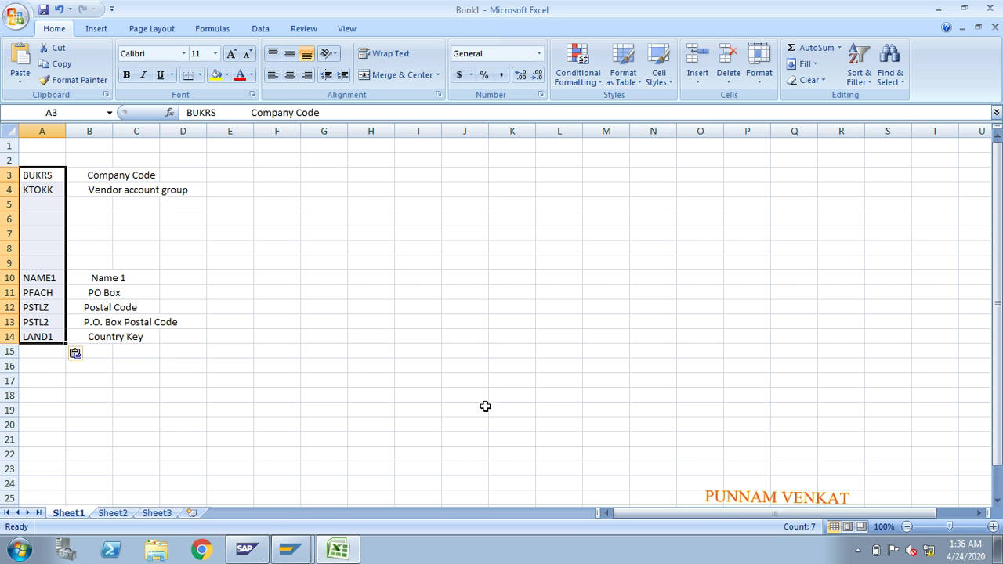
{"action": "left_click", "coordinate": [486, 406]}
Step: Switch to the SAP recording and copy the block of field names and descriptions from Reconciliation Account through Terms of Payment Key
{"action": "key", "text": "alt+Tab"}
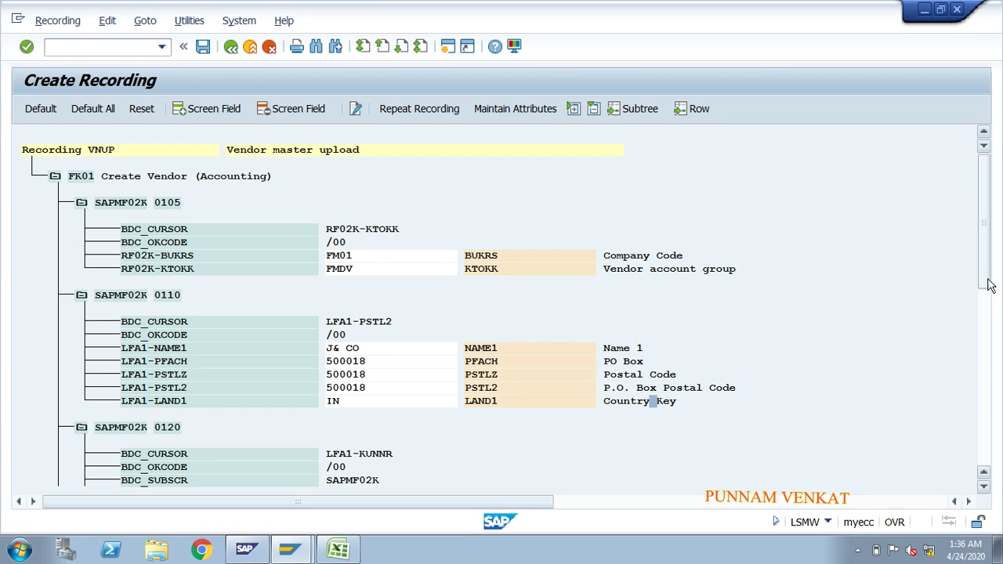
{"action": "left_click", "coordinate": [985, 487]}
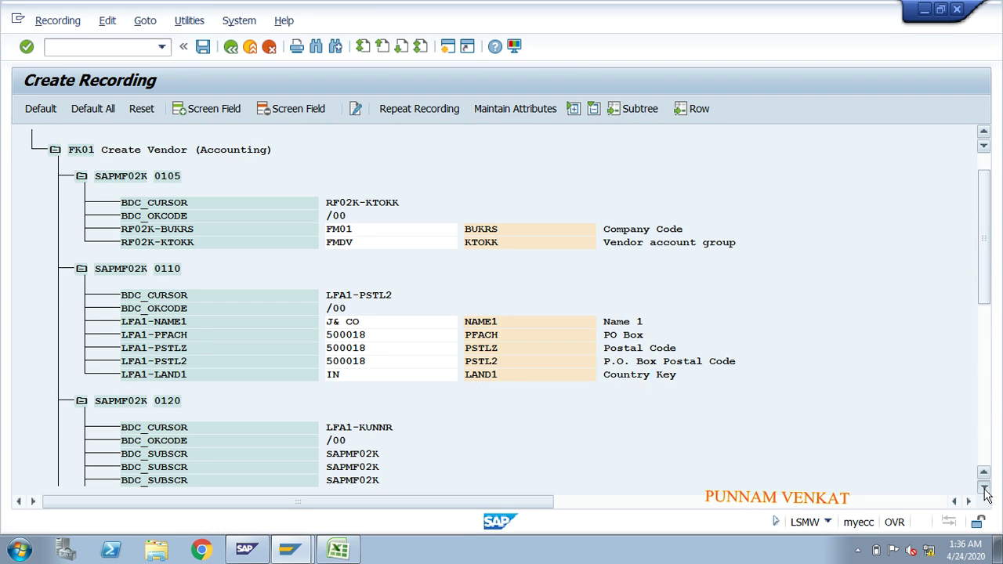
{"action": "left_click", "coordinate": [985, 488]}
{"action": "left_click", "coordinate": [985, 489]}
{"action": "left_click", "coordinate": [985, 489]}
{"action": "left_click", "coordinate": [984, 488]}
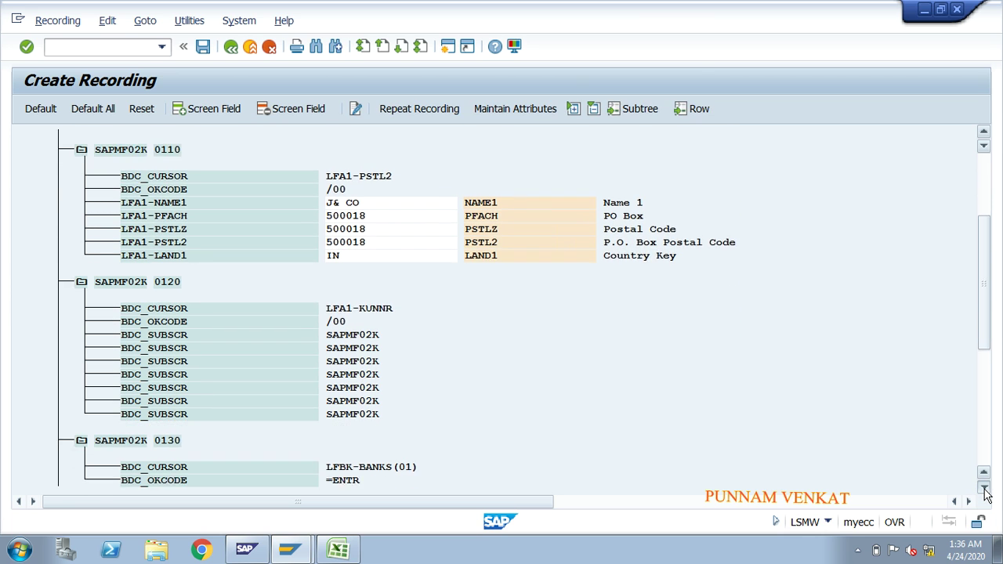
{"action": "left_click", "coordinate": [984, 488]}
{"action": "left_click", "coordinate": [985, 489]}
{"action": "left_click", "coordinate": [985, 489]}
{"action": "left_click", "coordinate": [985, 488]}
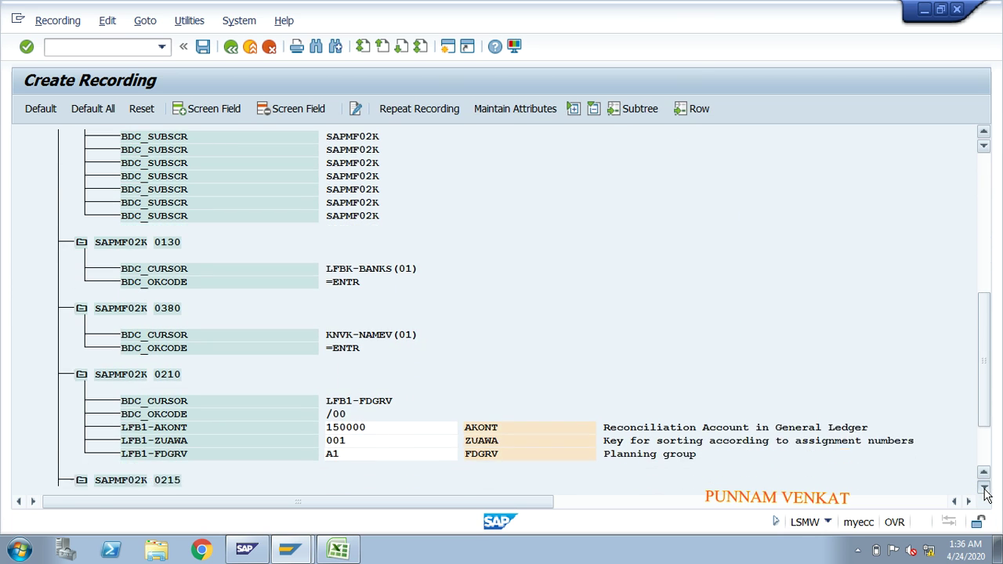
{"action": "left_click", "coordinate": [984, 489]}
{"action": "left_click", "coordinate": [985, 489]}
{"action": "left_click", "coordinate": [984, 489]}
{"action": "left_click", "coordinate": [985, 489]}
{"action": "left_click", "coordinate": [984, 489]}
{"action": "left_click", "coordinate": [985, 488]}
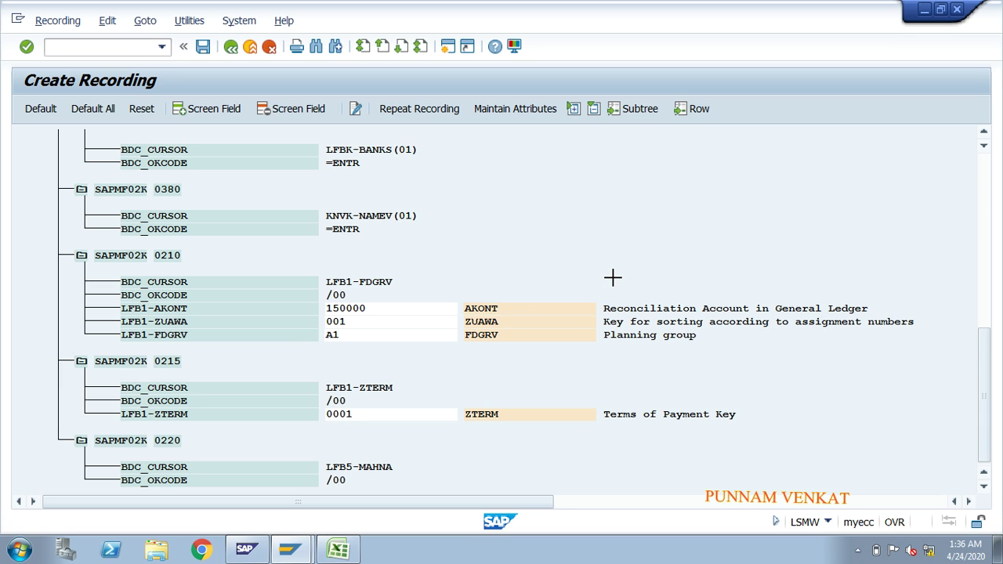
{"action": "key", "text": "ctrl+y"}
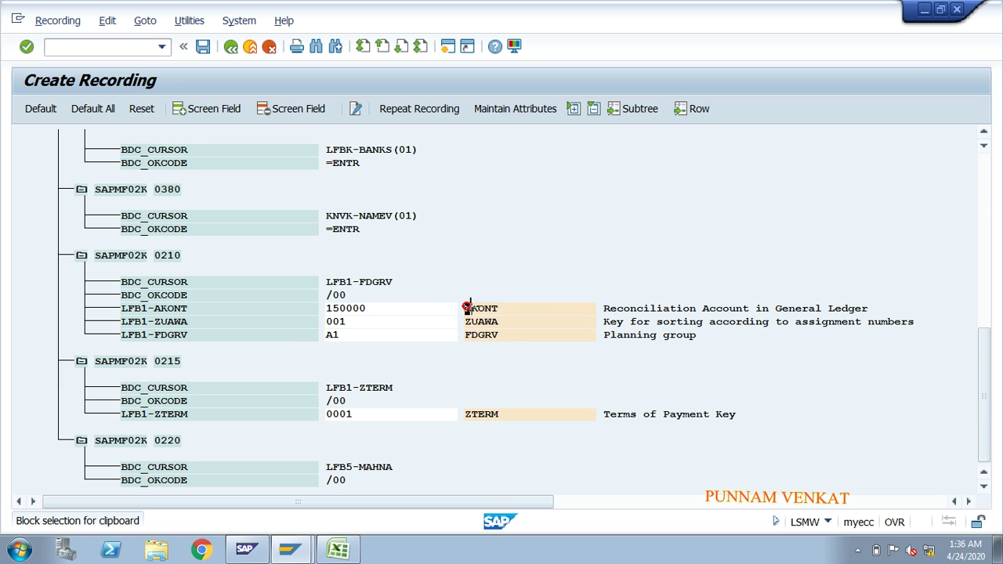
{"action": "left_click_drag", "start_coordinate": [464, 304], "coordinate": [940, 423]}
{"action": "key", "text": "ctrl+c"}
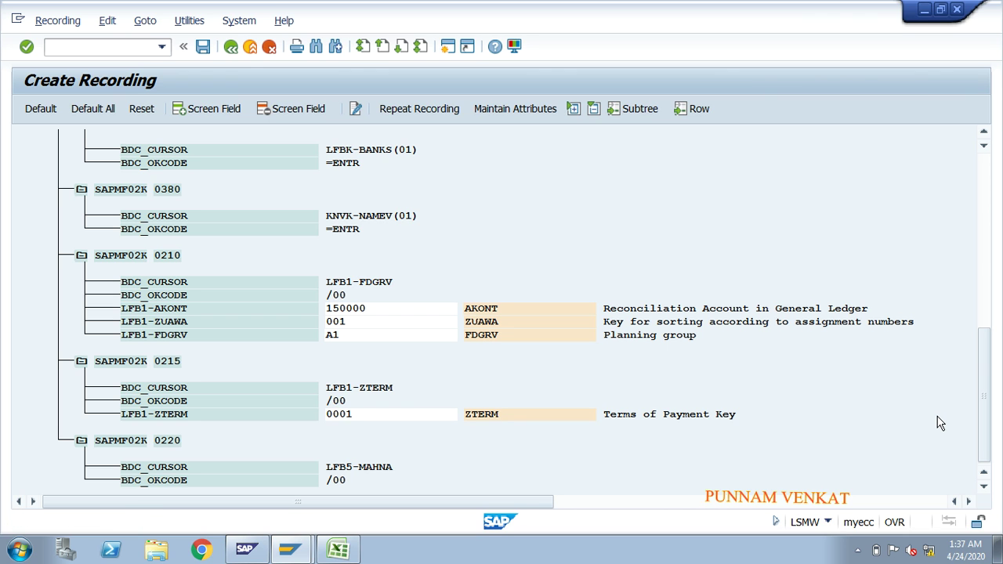
Step: Switch to Excel and paste the second block of field names and descriptions starting at cell A17
{"action": "key", "text": "alt+Tab"}
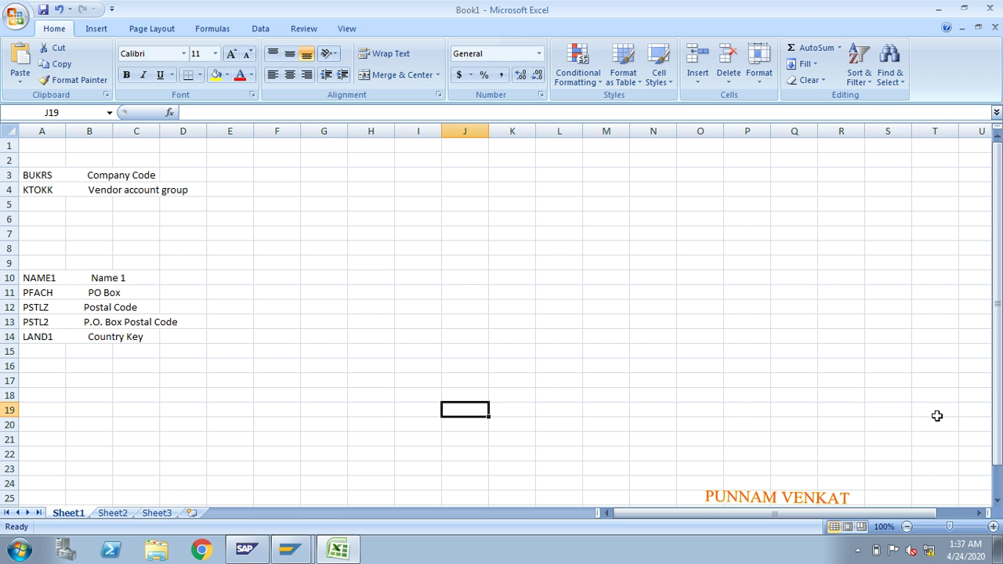
{"action": "left_click", "coordinate": [45, 378]}
{"action": "key", "text": "ctrl+v"}
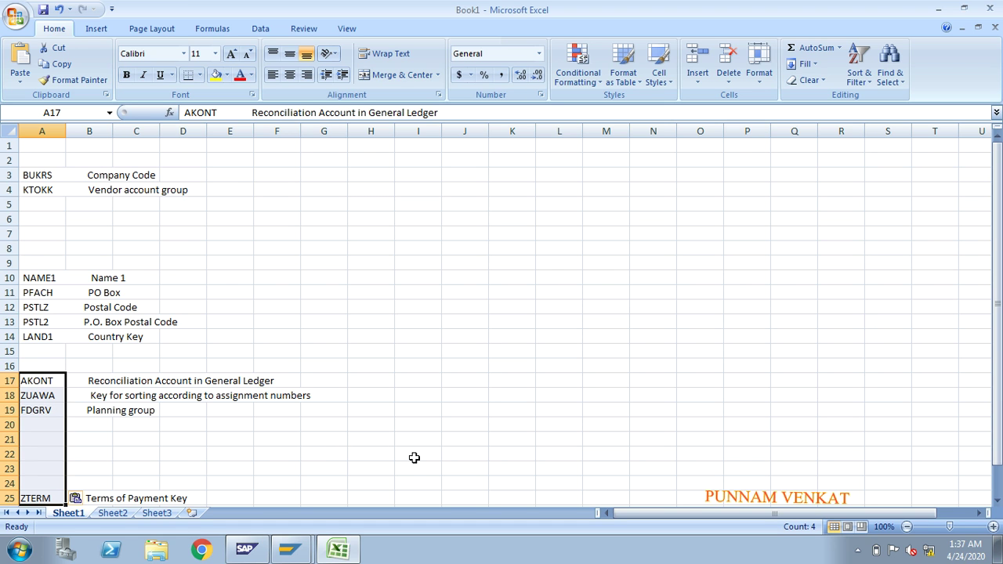
{"action": "scroll", "coordinate": [414, 458], "scroll_direction": "down", "scroll_amount": 3}
{"action": "scroll", "coordinate": [414, 458], "scroll_direction": "up", "scroll_amount": 3}
Step: Delete the blank rows above and between the pasted fields so the list runs continuously from BUKRS to ZTERM
{"action": "left_click_drag", "start_coordinate": [9, 146], "coordinate": [10, 161]}
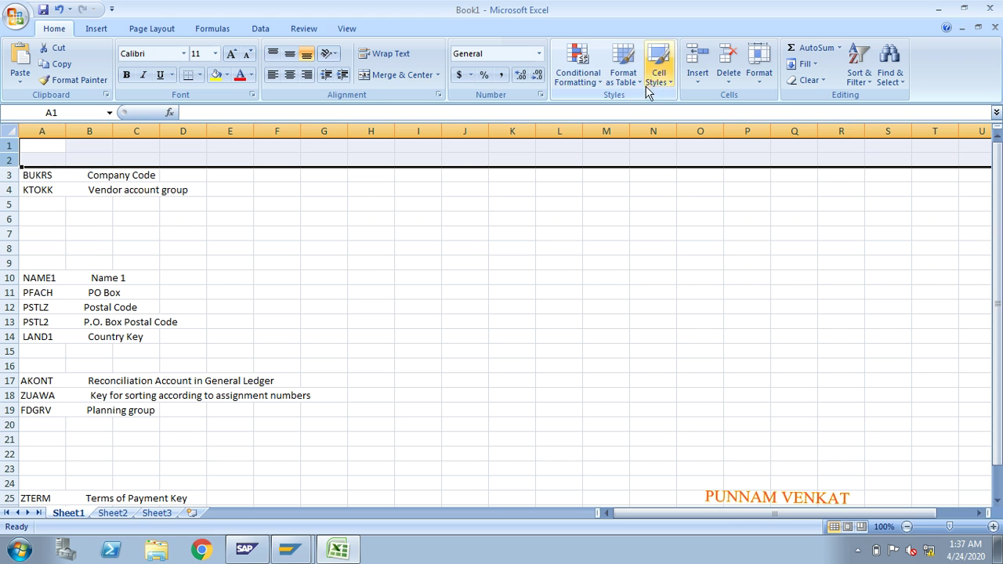
{"action": "left_click", "coordinate": [729, 61]}
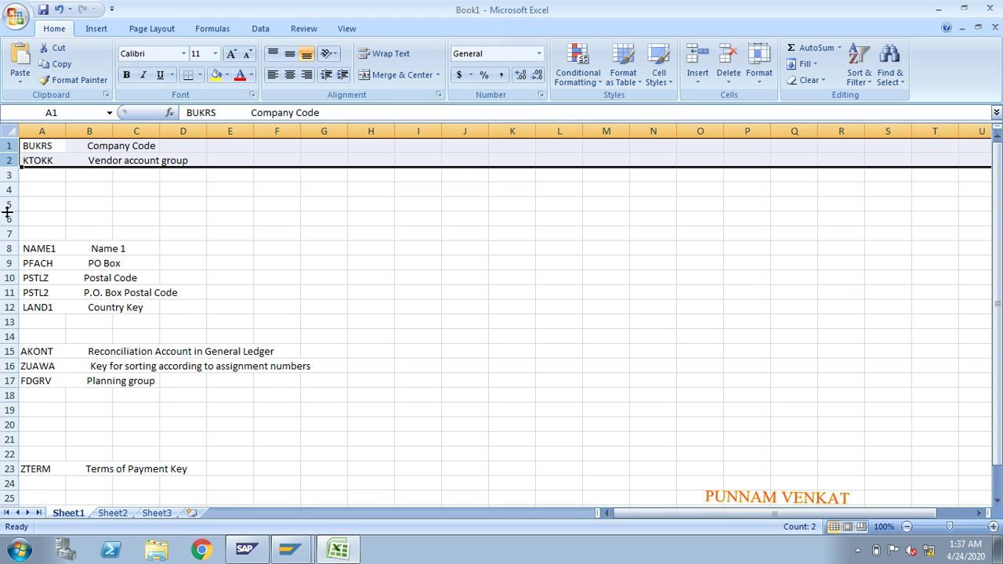
{"action": "left_click_drag", "start_coordinate": [8, 175], "coordinate": [5, 265]}
{"action": "left_click", "coordinate": [729, 62]}
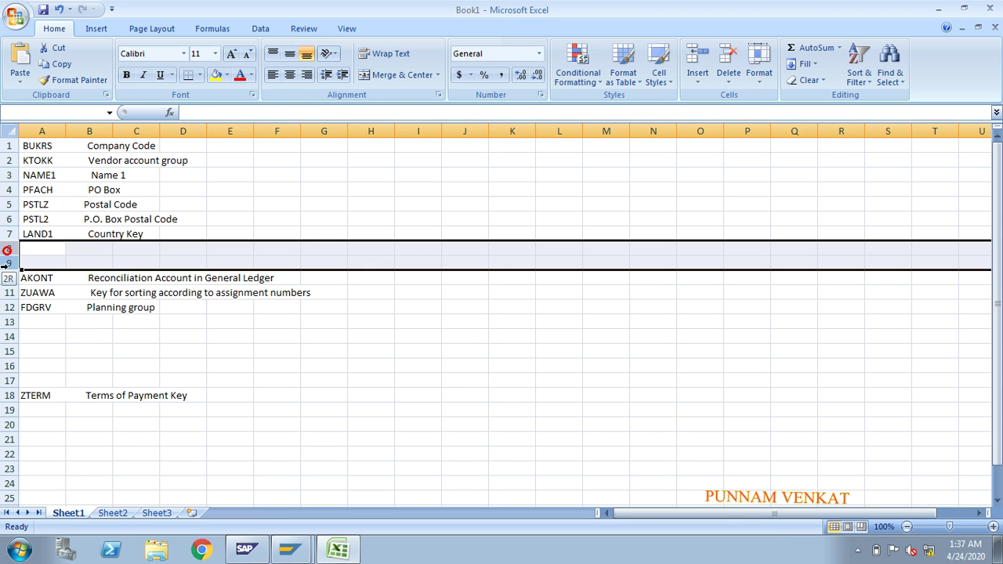
{"action": "left_click", "coordinate": [727, 63]}
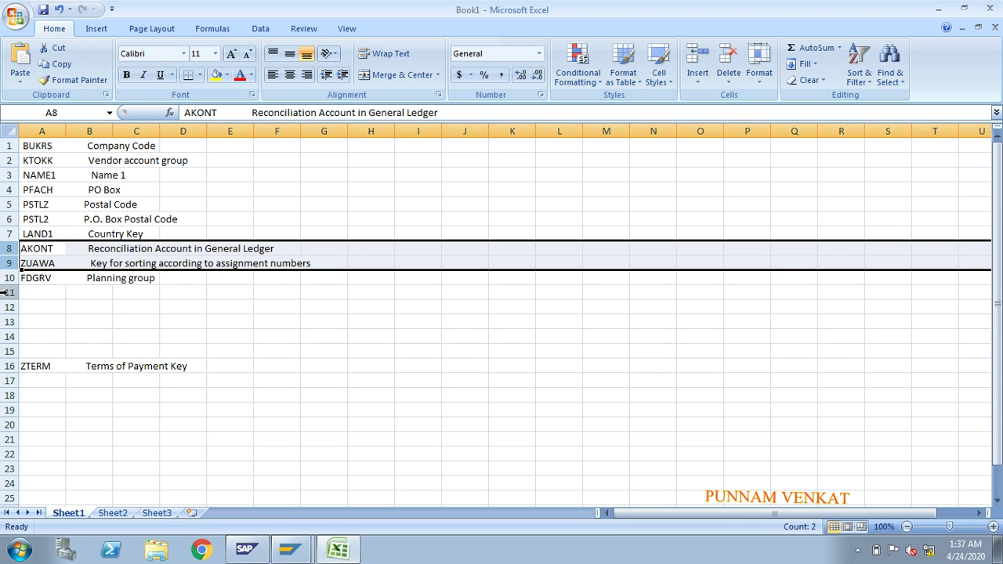
{"action": "left_click_drag", "start_coordinate": [8, 293], "coordinate": [10, 351]}
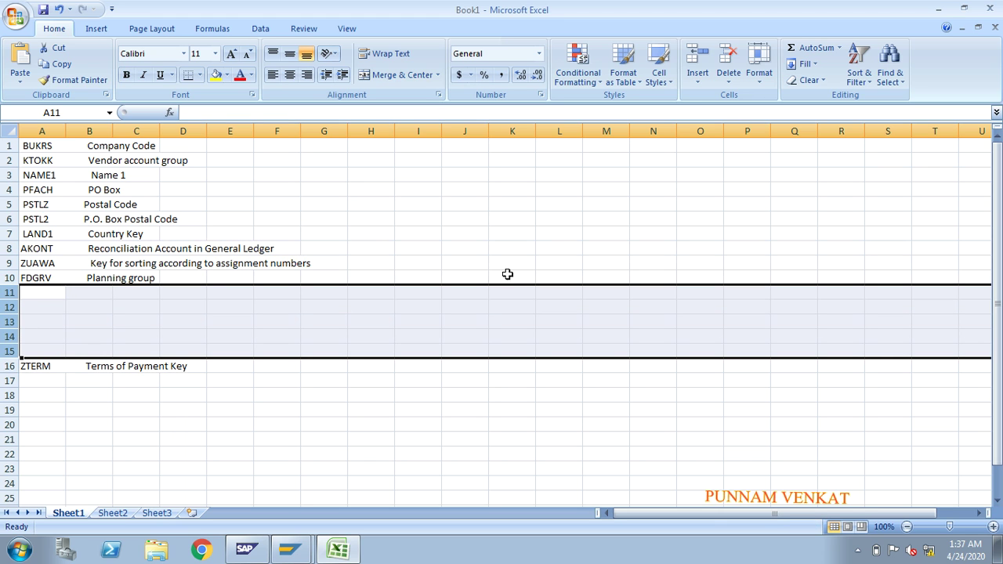
{"action": "left_click", "coordinate": [727, 58]}
{"action": "left_click", "coordinate": [436, 396]}
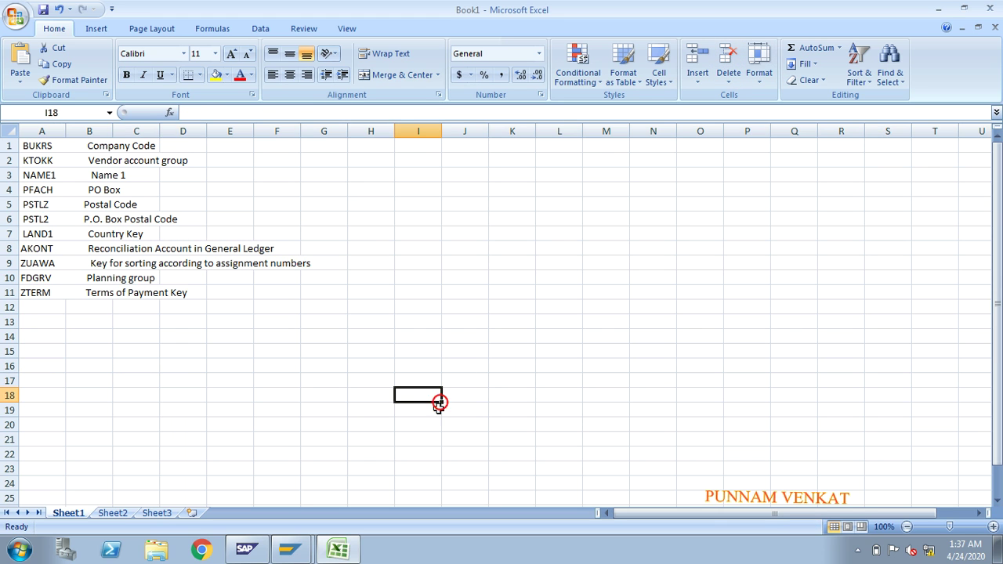
Step: Split A1:A11 with fixed-width Text to Columns, moving the first break to about position 10, and autofit columns A and B
{"action": "left_click_drag", "start_coordinate": [35, 147], "coordinate": [39, 287]}
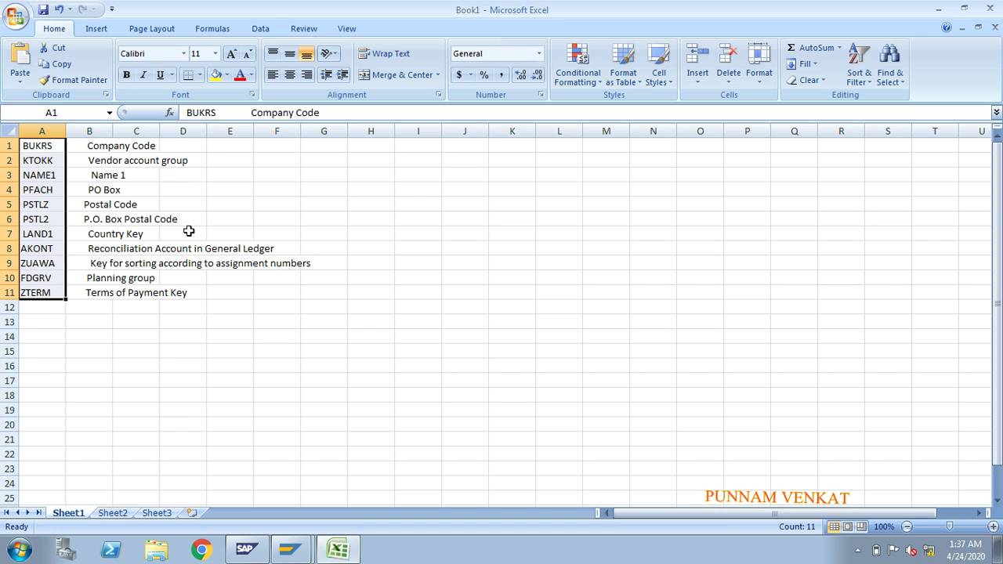
{"action": "left_click", "coordinate": [261, 30]}
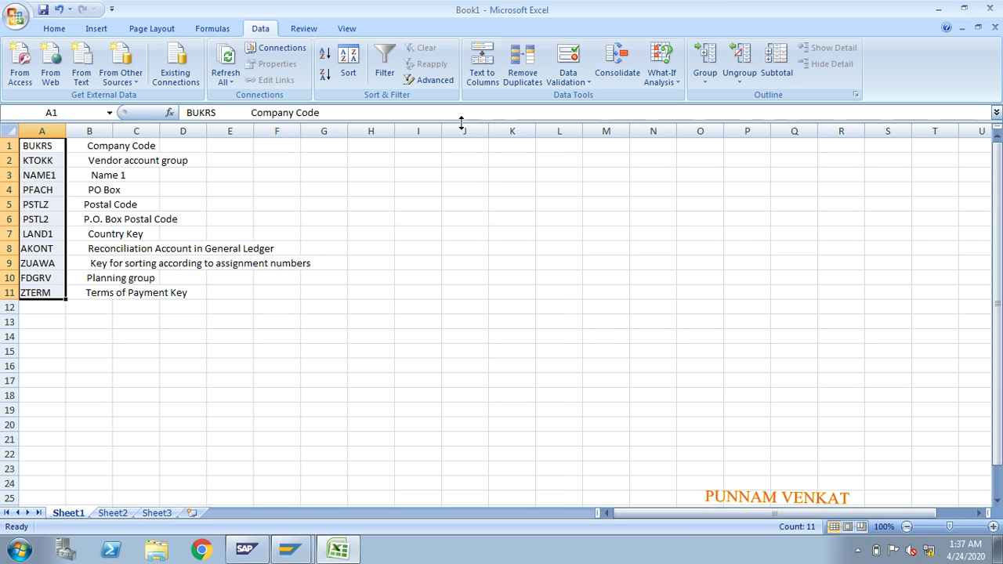
{"action": "left_click", "coordinate": [478, 82]}
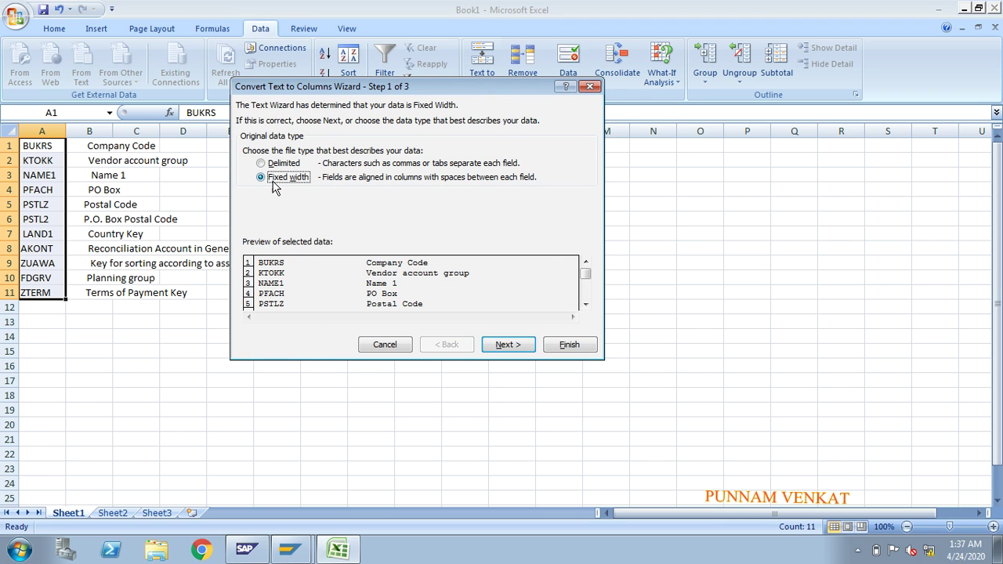
{"action": "left_click", "coordinate": [505, 345]}
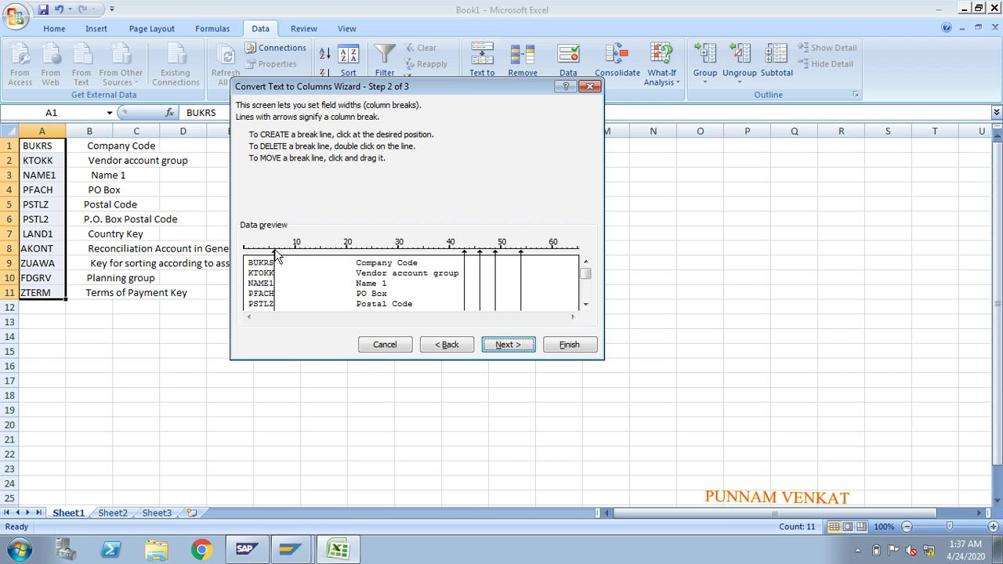
{"action": "left_click_drag", "start_coordinate": [276, 256], "coordinate": [295, 255]}
{"action": "left_click", "coordinate": [511, 347]}
{"action": "left_click", "coordinate": [568, 346]}
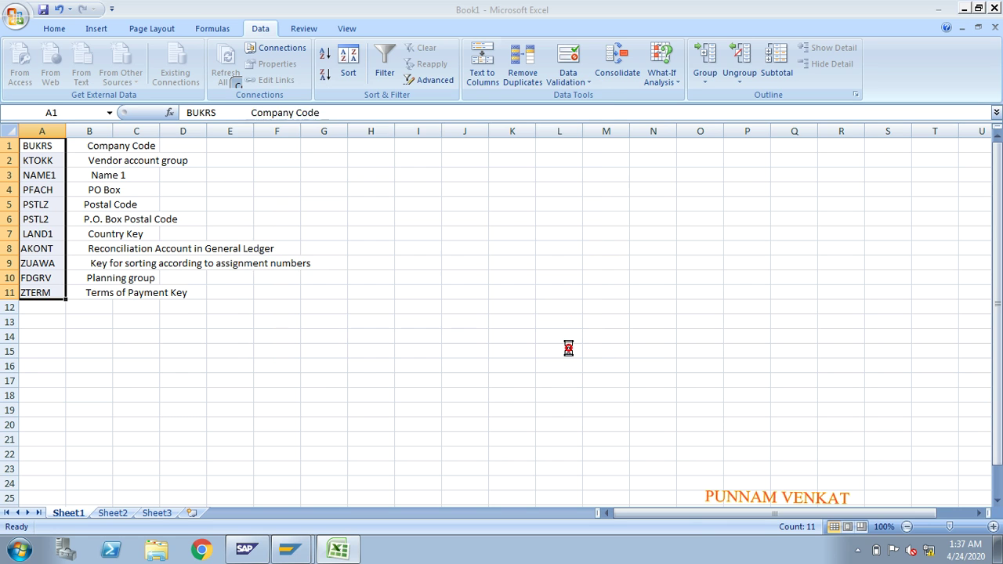
{"action": "double_click", "coordinate": [66, 132]}
{"action": "double_click", "coordinate": [106, 131]}
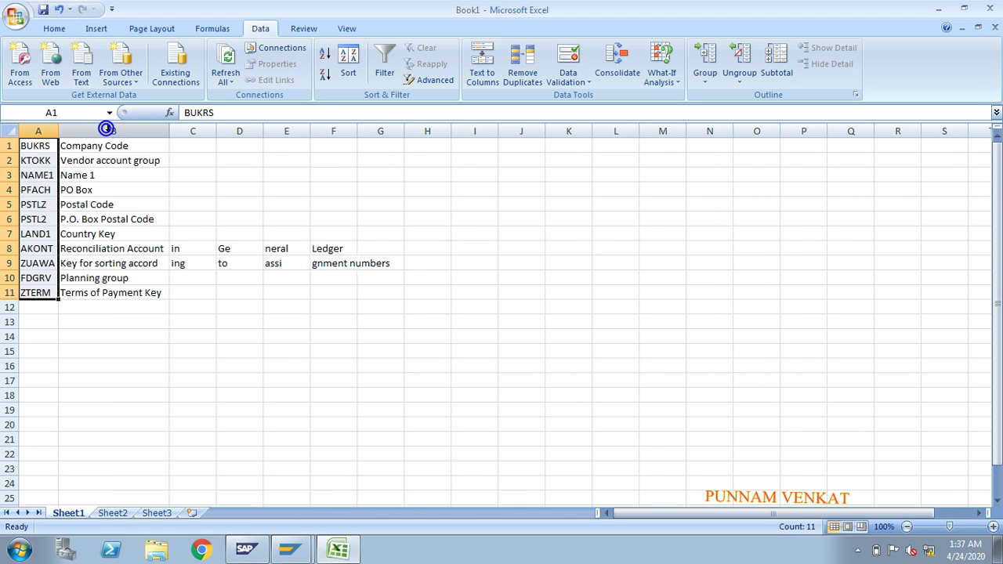
Step: Examine the technical field names in column A and their descriptions in column B
{"action": "left_click_drag", "start_coordinate": [206, 369], "coordinate": [205, 382]}
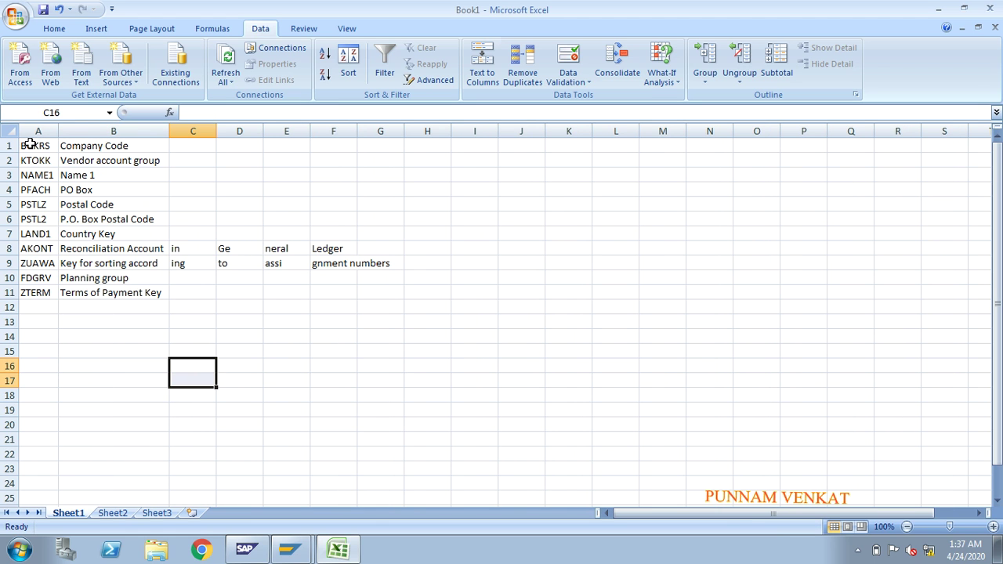
{"action": "left_click_drag", "start_coordinate": [29, 142], "coordinate": [68, 294]}
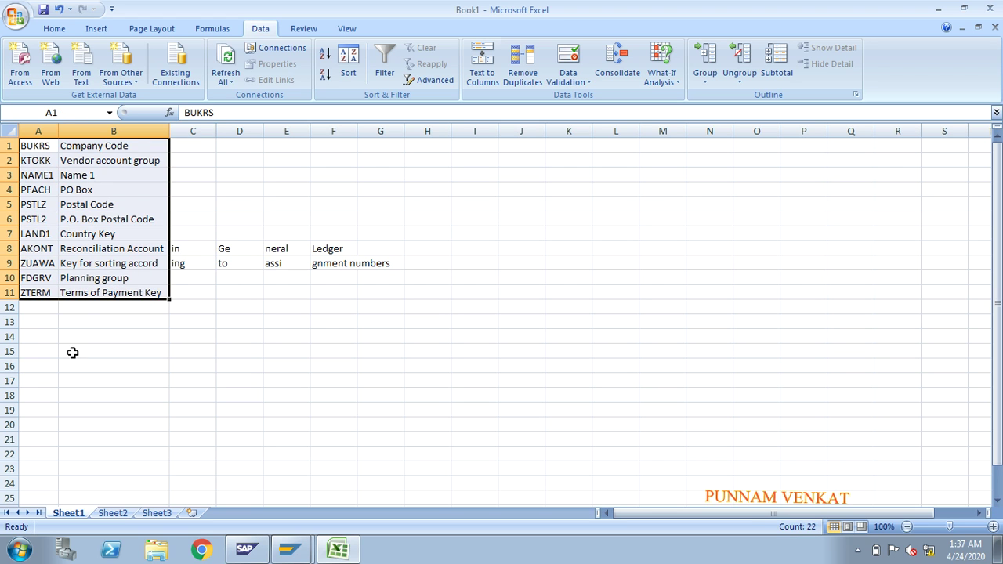
{"action": "left_click", "coordinate": [72, 353]}
{"action": "left_click_drag", "start_coordinate": [94, 147], "coordinate": [120, 292]}
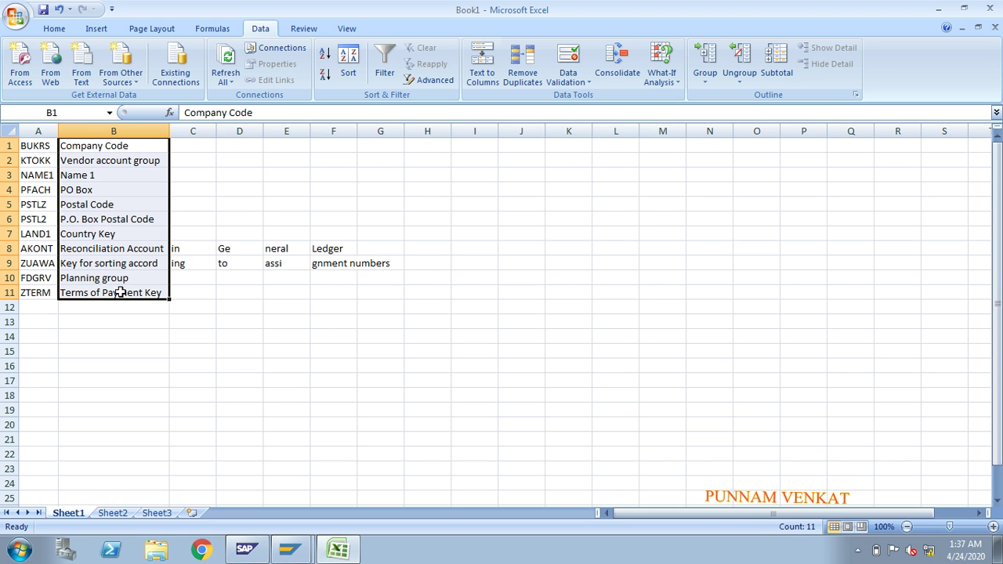
{"action": "left_click_drag", "start_coordinate": [34, 147], "coordinate": [39, 276]}
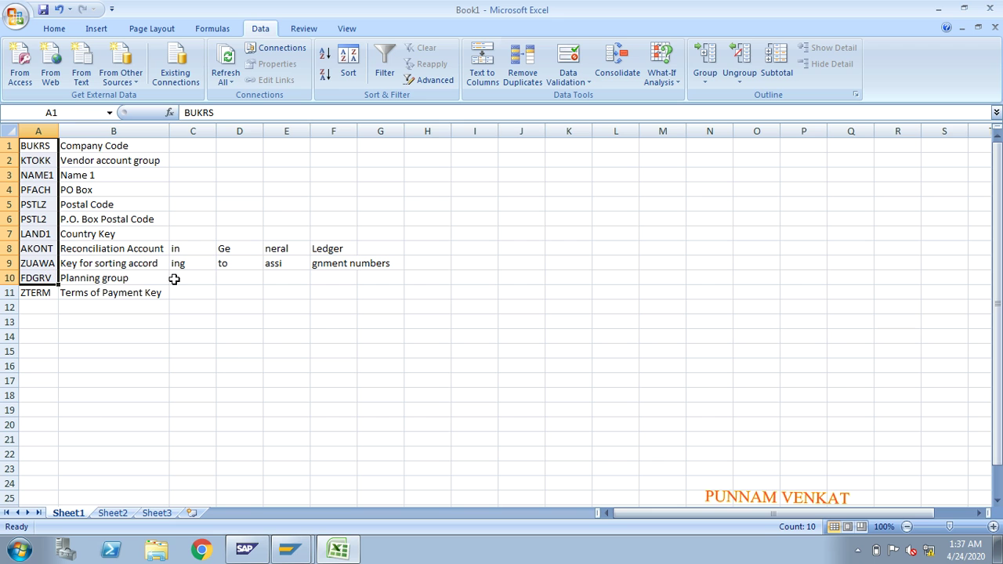
{"action": "left_click_drag", "start_coordinate": [102, 147], "coordinate": [116, 284]}
{"action": "left_click", "coordinate": [175, 370]}
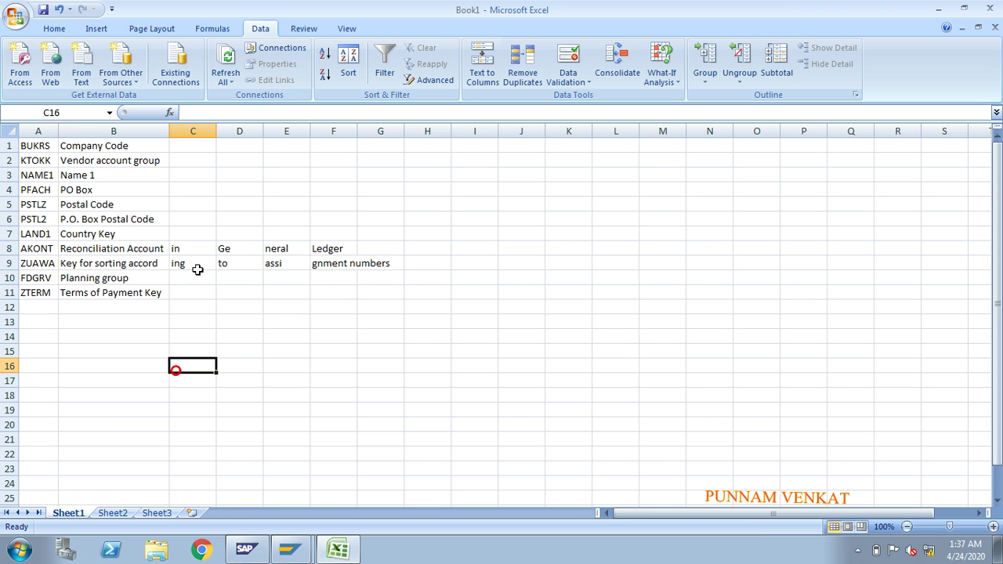
Step: Clear the split description fragments in C8:G9 and undo the deletion
{"action": "left_click_drag", "start_coordinate": [177, 250], "coordinate": [384, 265]}
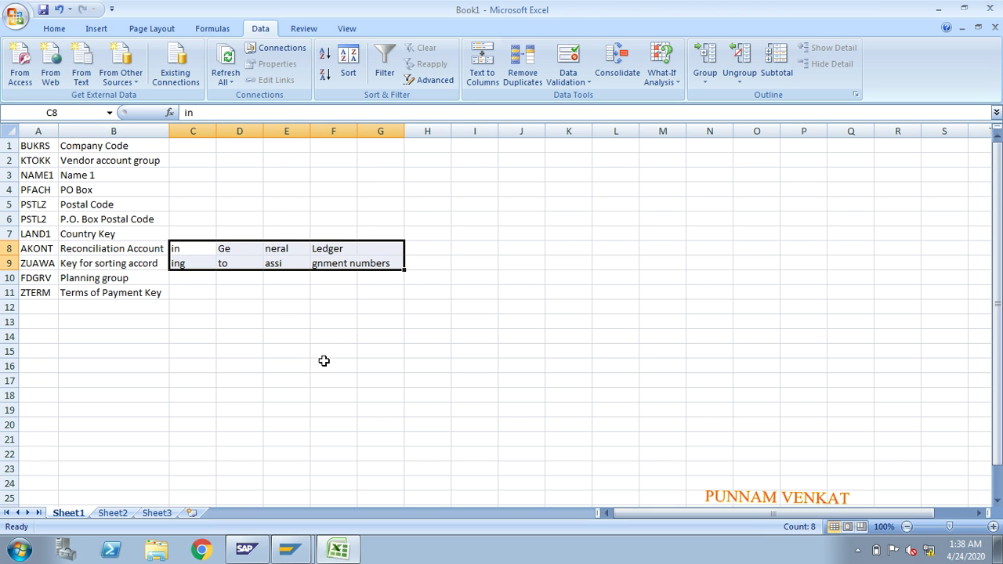
{"action": "key", "text": "Delete"}
{"action": "left_click", "coordinate": [297, 341]}
{"action": "left_click", "coordinate": [236, 221]}
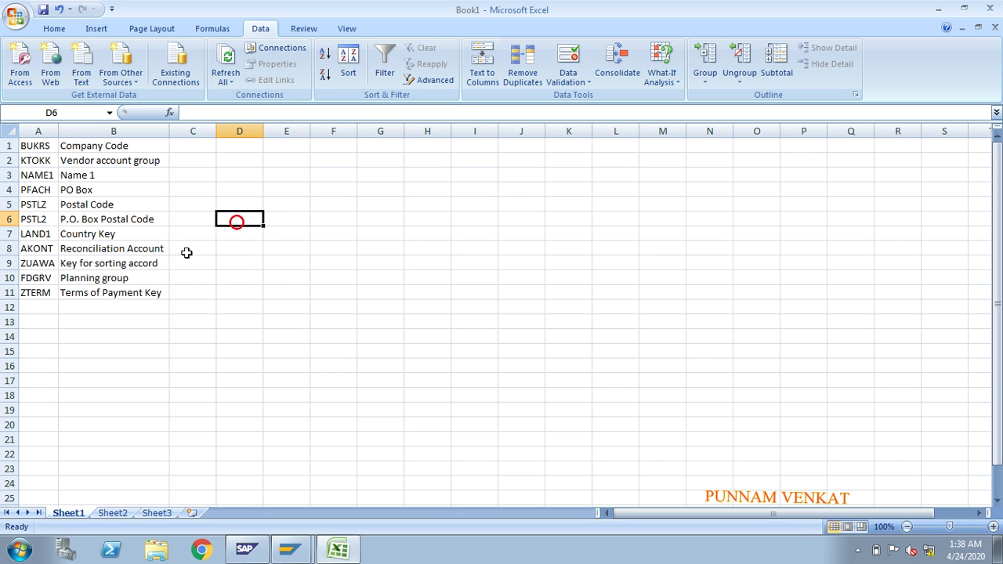
{"action": "left_click", "coordinate": [187, 252]}
{"action": "key", "text": "ctrl+z"}
{"action": "left_click", "coordinate": [258, 334]}
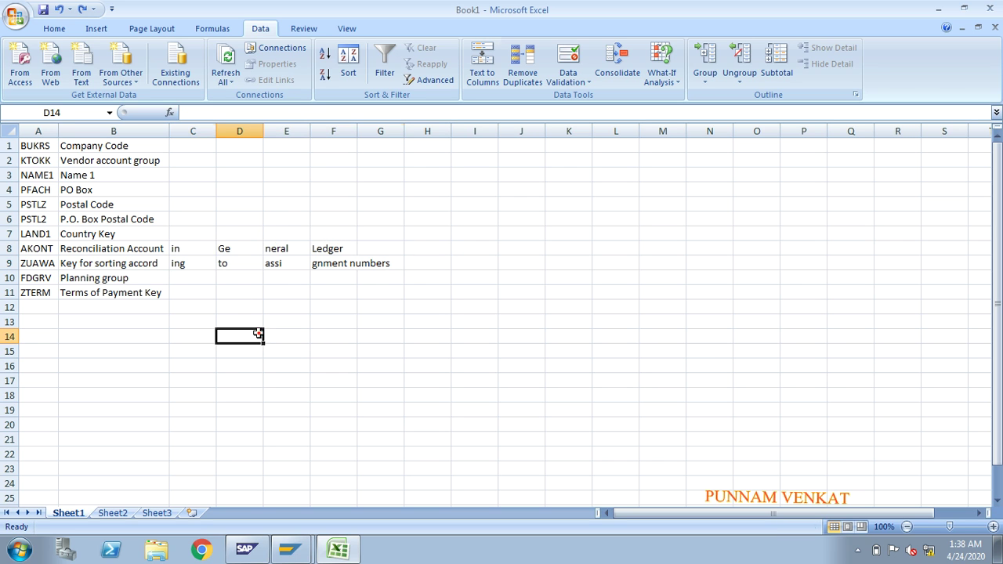
{"action": "left_click_drag", "start_coordinate": [115, 250], "coordinate": [321, 249]}
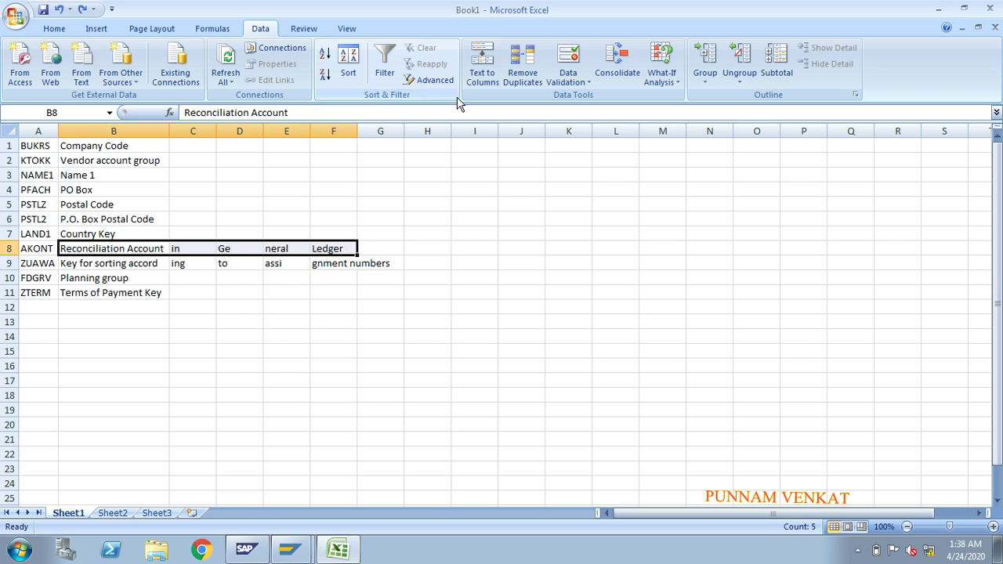
{"action": "left_click", "coordinate": [85, 29]}
{"action": "left_click", "coordinate": [54, 29]}
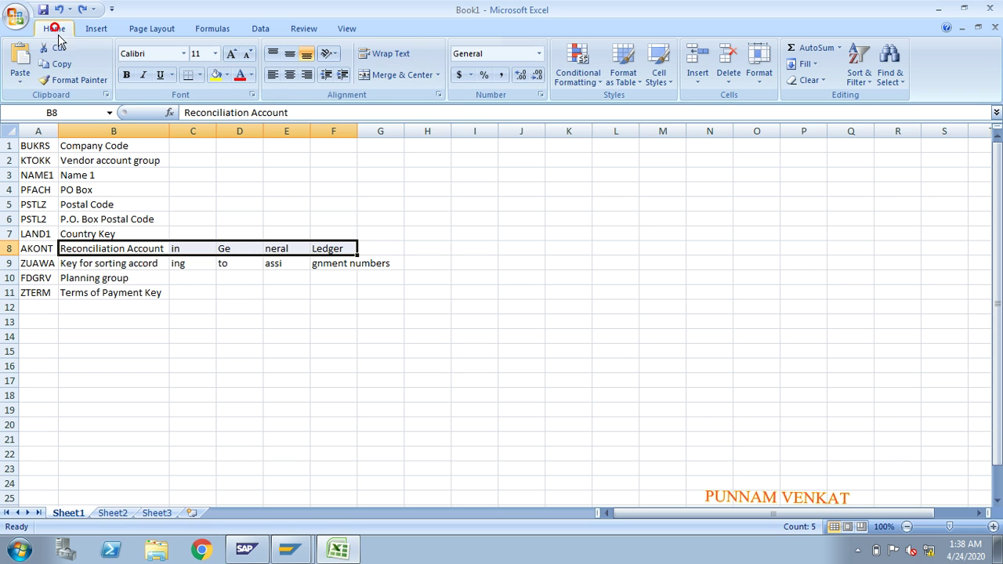
{"action": "left_click", "coordinate": [394, 73]}
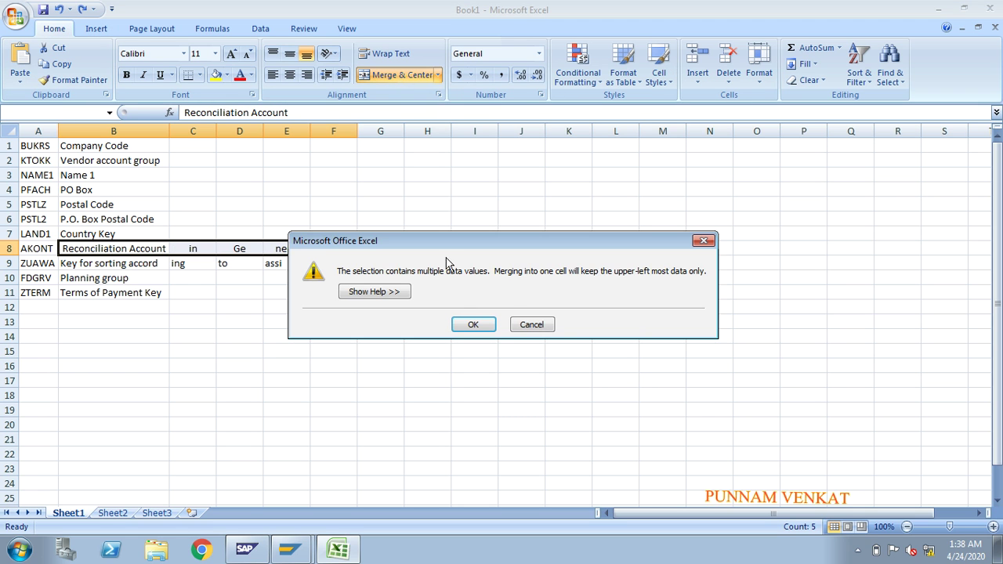
{"action": "left_click", "coordinate": [703, 241]}
{"action": "left_click", "coordinate": [674, 290]}
{"action": "left_click", "coordinate": [212, 397]}
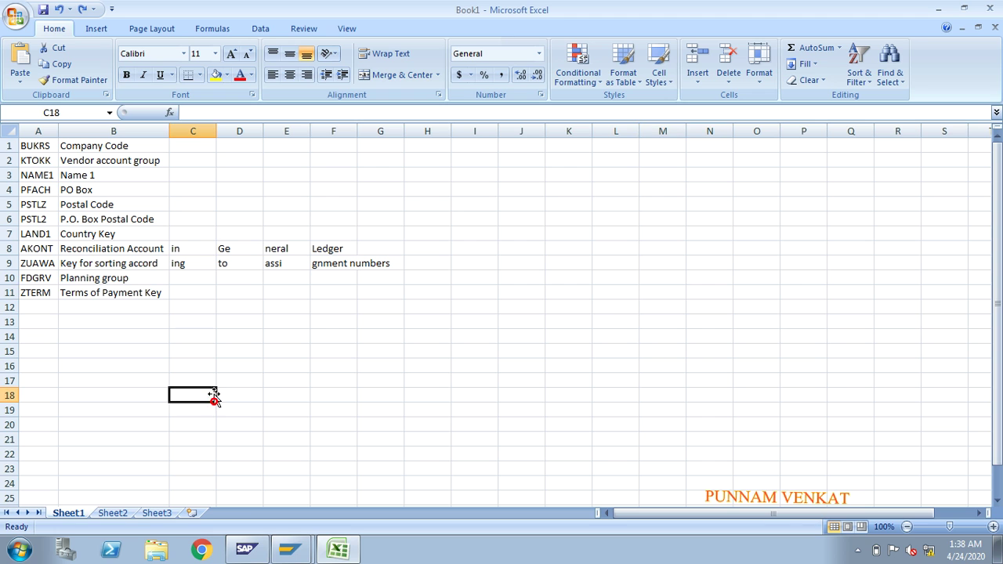
Step: Clear the leftover description fragments in C8:G9
{"action": "left_click_drag", "start_coordinate": [193, 257], "coordinate": [376, 261]}
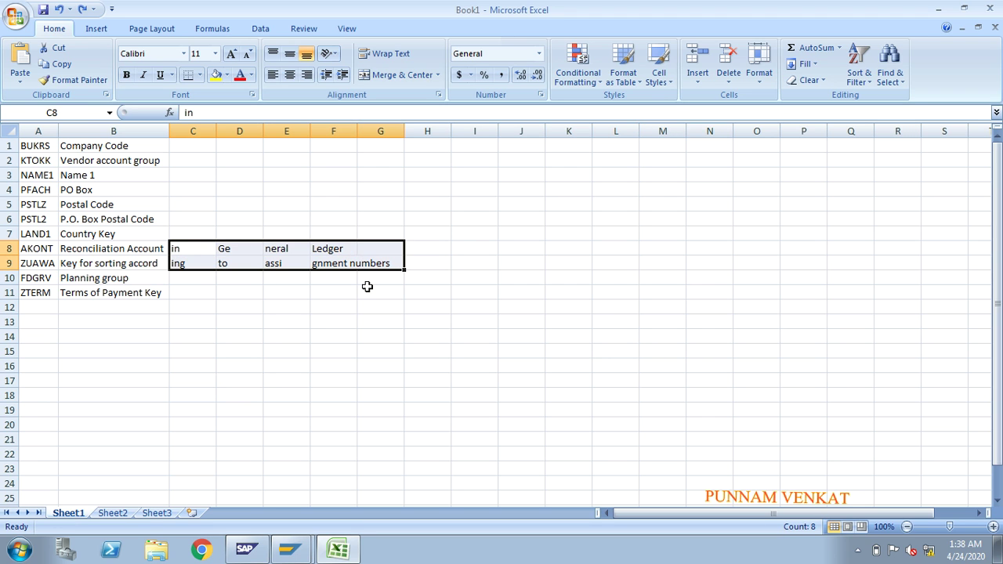
{"action": "key", "text": "Delete"}
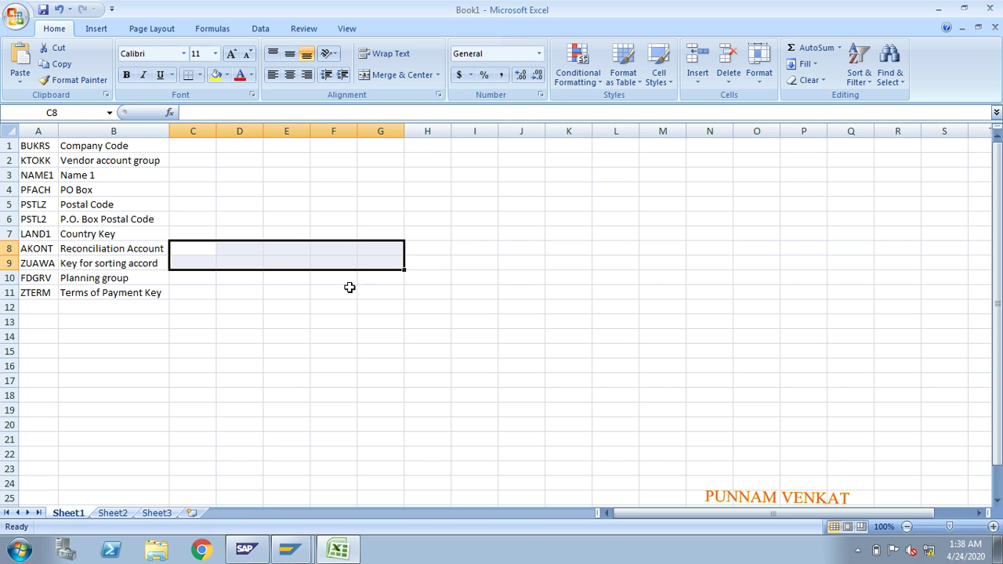
{"action": "left_click", "coordinate": [362, 335]}
{"action": "left_click", "coordinate": [315, 380]}
{"action": "left_click", "coordinate": [296, 410]}
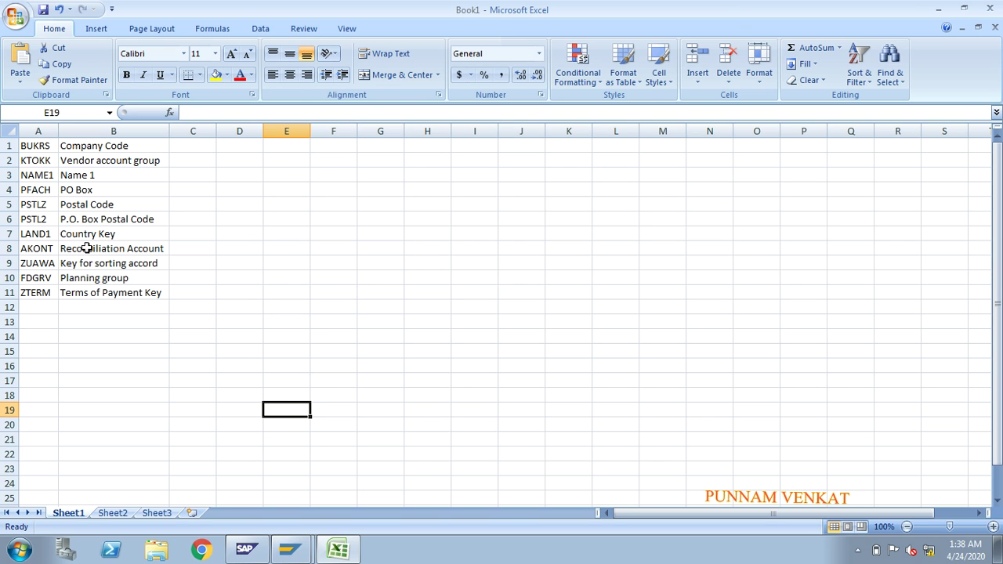
Step: Copy A1:B11 from Sheet1, paste it transposed at A1 of Sheet2, and compare the result with the original list
{"action": "left_click_drag", "start_coordinate": [44, 147], "coordinate": [148, 296]}
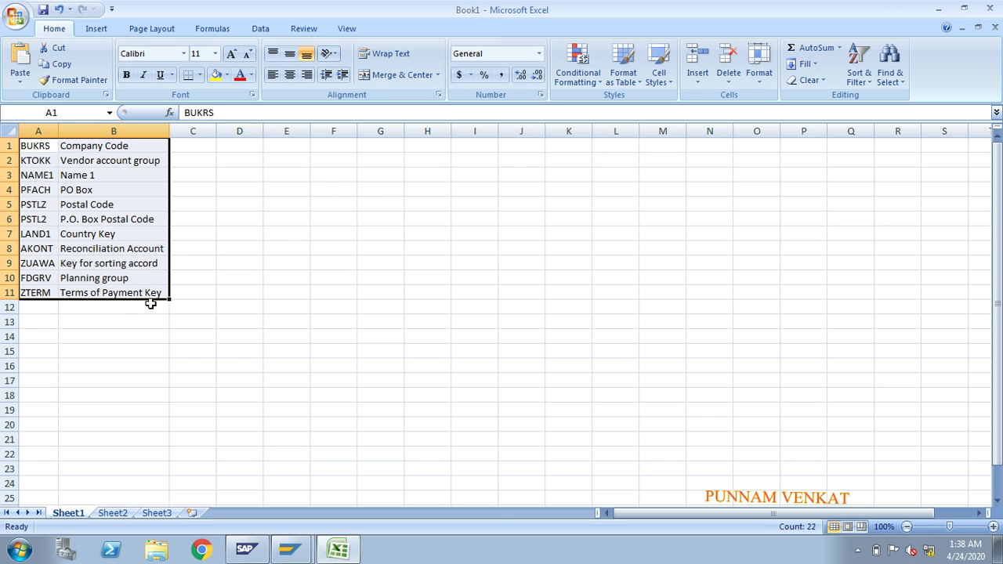
{"action": "key", "text": "ctrl+c"}
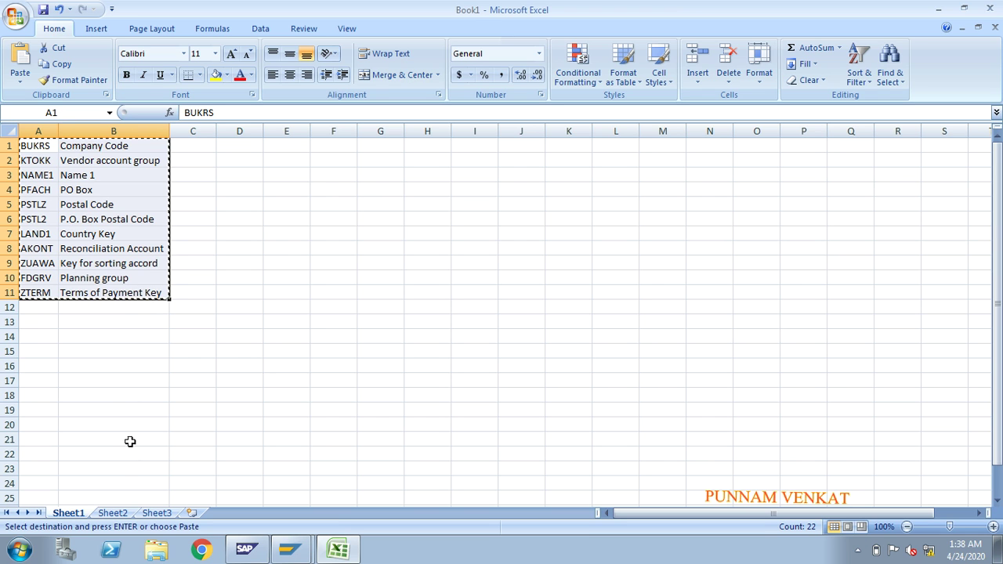
{"action": "left_click", "coordinate": [112, 514]}
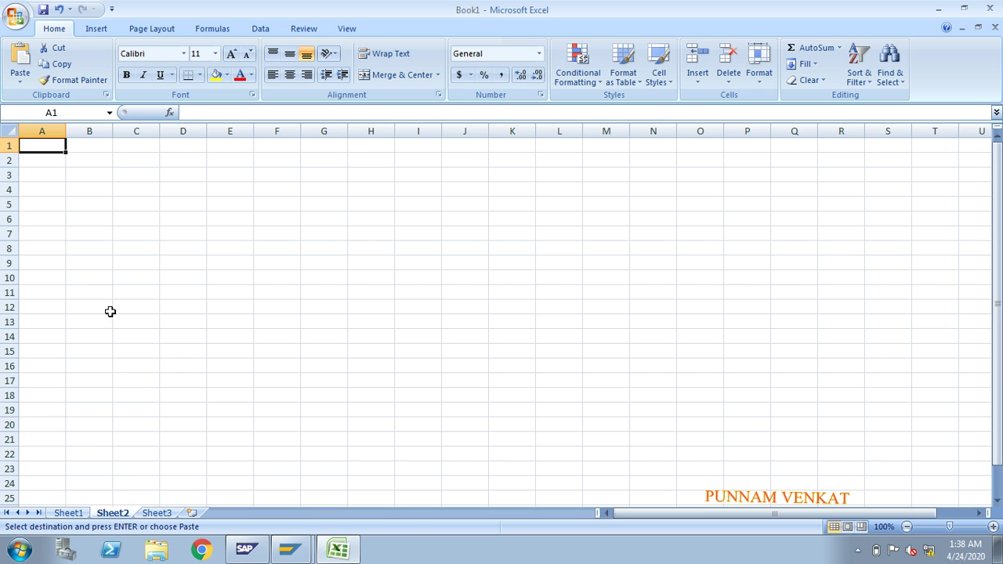
{"action": "left_click", "coordinate": [20, 82]}
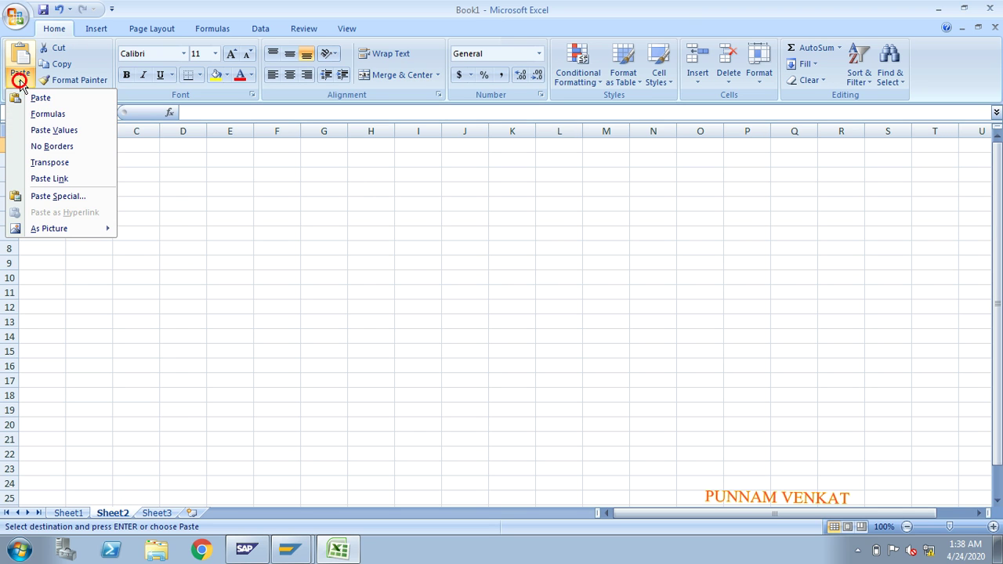
{"action": "left_click", "coordinate": [49, 163]}
{"action": "left_click", "coordinate": [171, 260]}
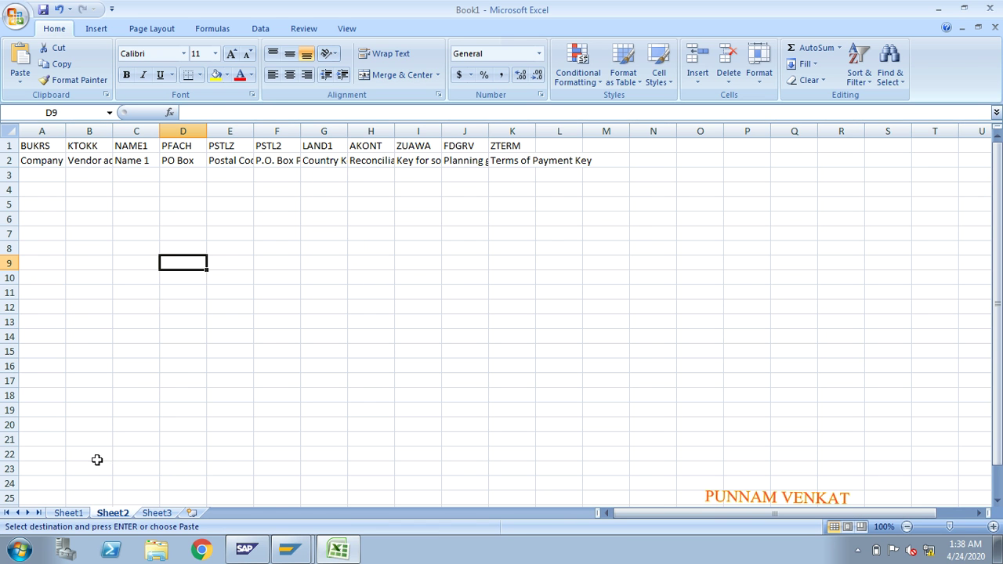
{"action": "left_click", "coordinate": [68, 514]}
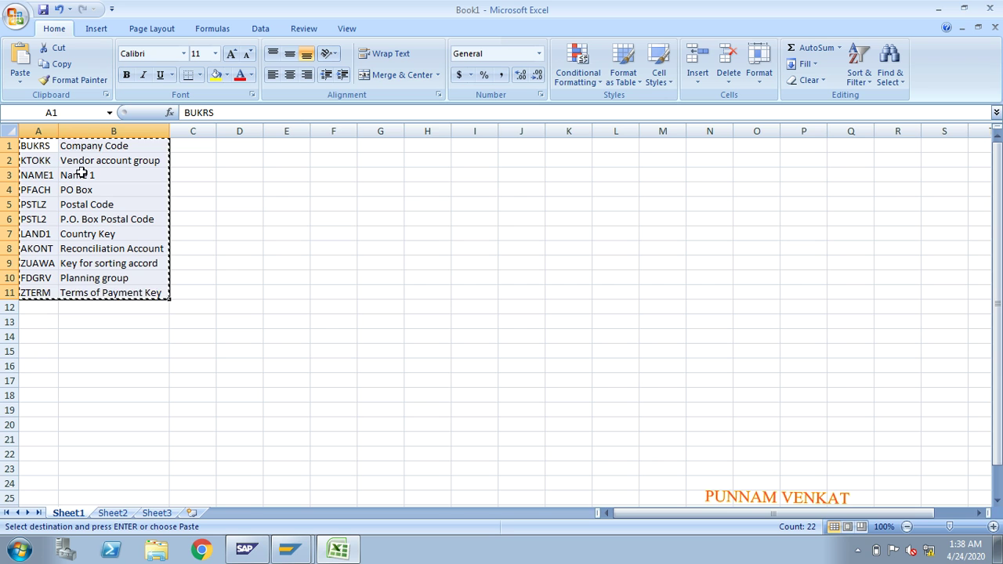
{"action": "left_click", "coordinate": [112, 513]}
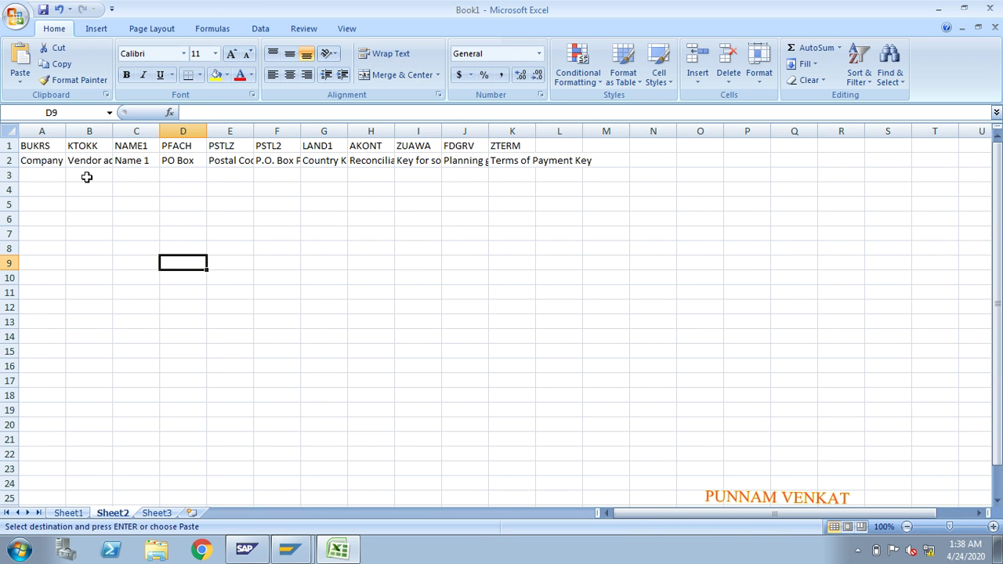
Step: Autofit columns A to K on Sheet2 to the field names and descriptions
{"action": "double_click", "coordinate": [65, 131]}
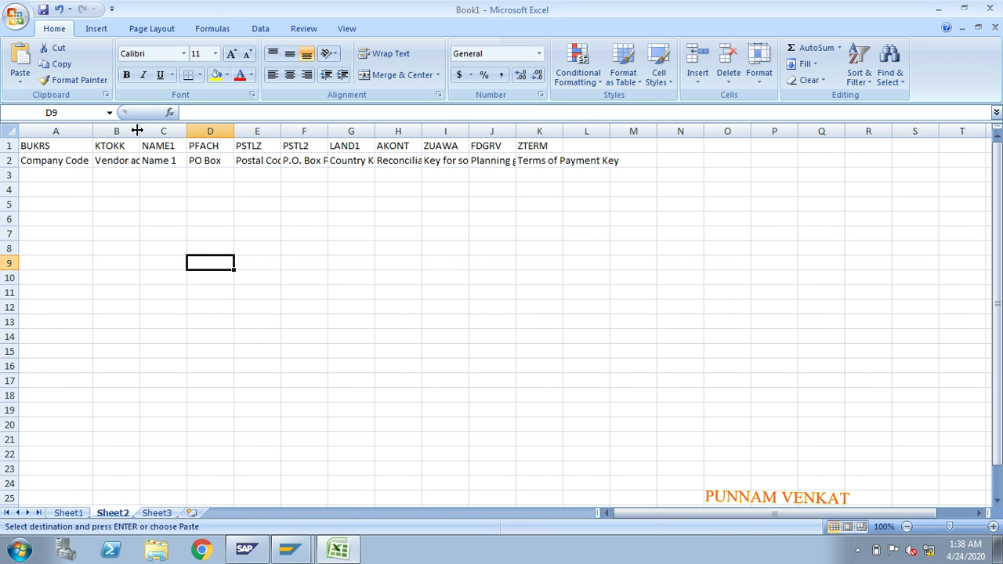
{"action": "double_click", "coordinate": [139, 131]}
{"action": "double_click", "coordinate": [247, 131]}
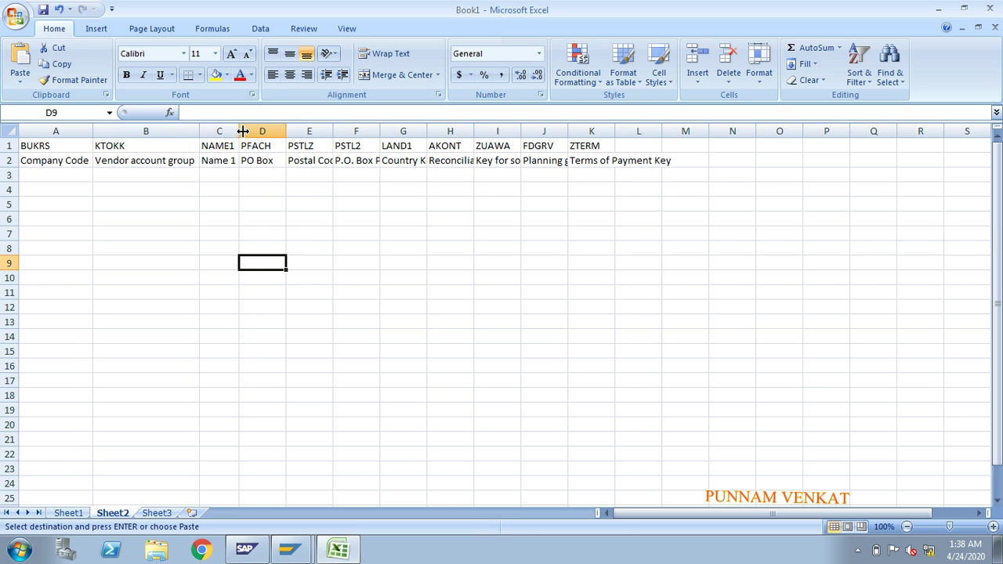
{"action": "double_click", "coordinate": [287, 131]}
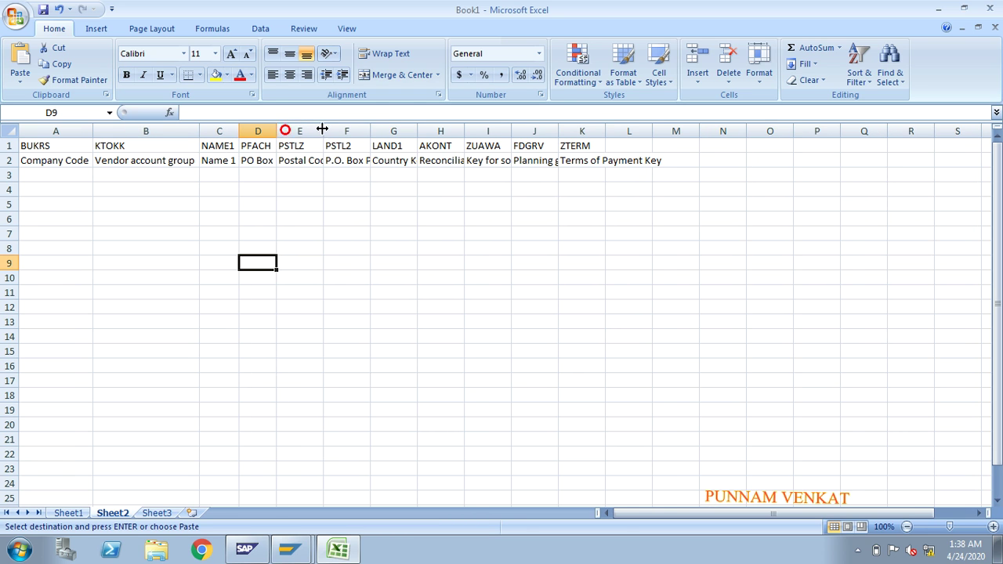
{"action": "double_click", "coordinate": [323, 130]}
{"action": "double_click", "coordinate": [380, 130]}
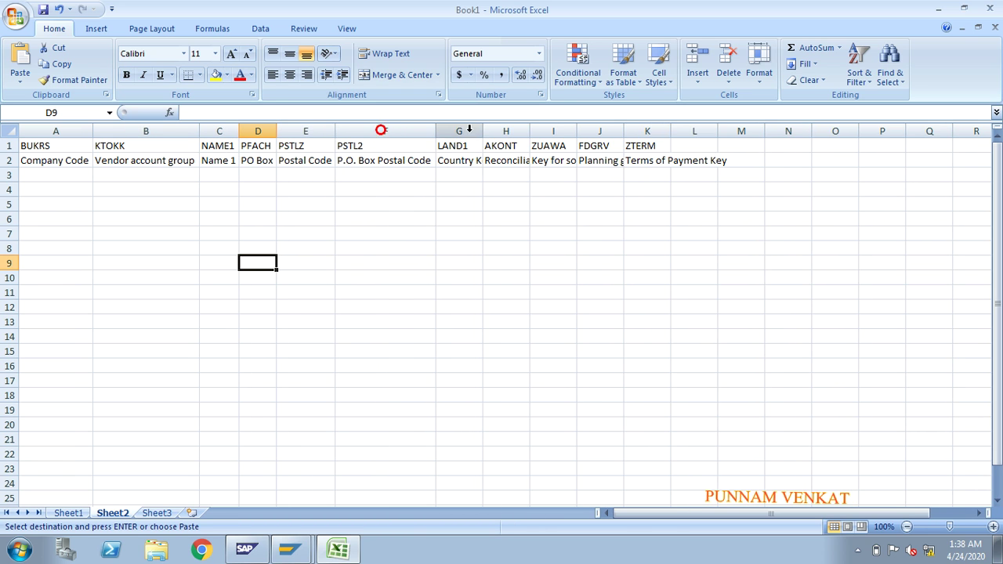
{"action": "double_click", "coordinate": [483, 130]}
{"action": "double_click", "coordinate": [543, 131]}
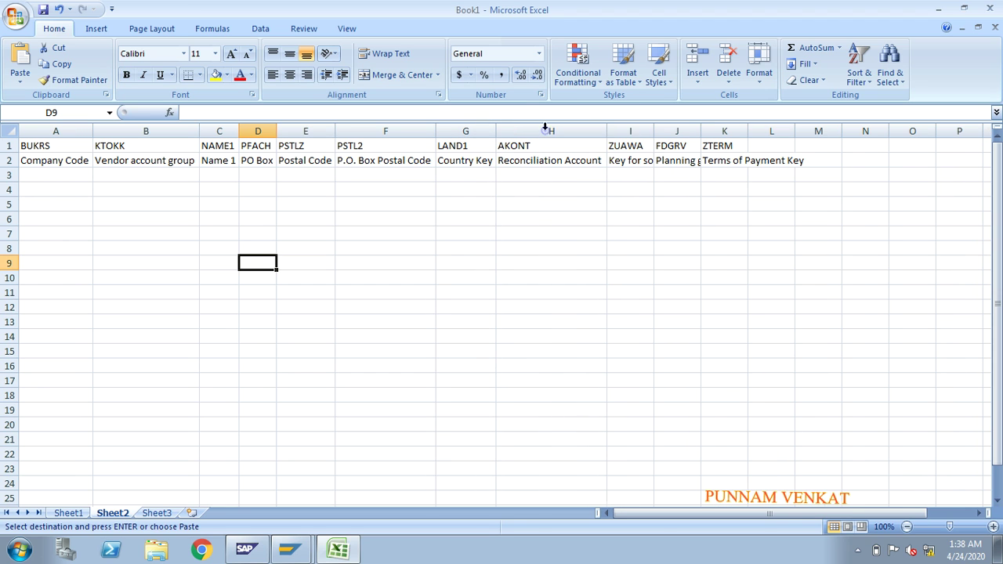
{"action": "double_click", "coordinate": [652, 131]}
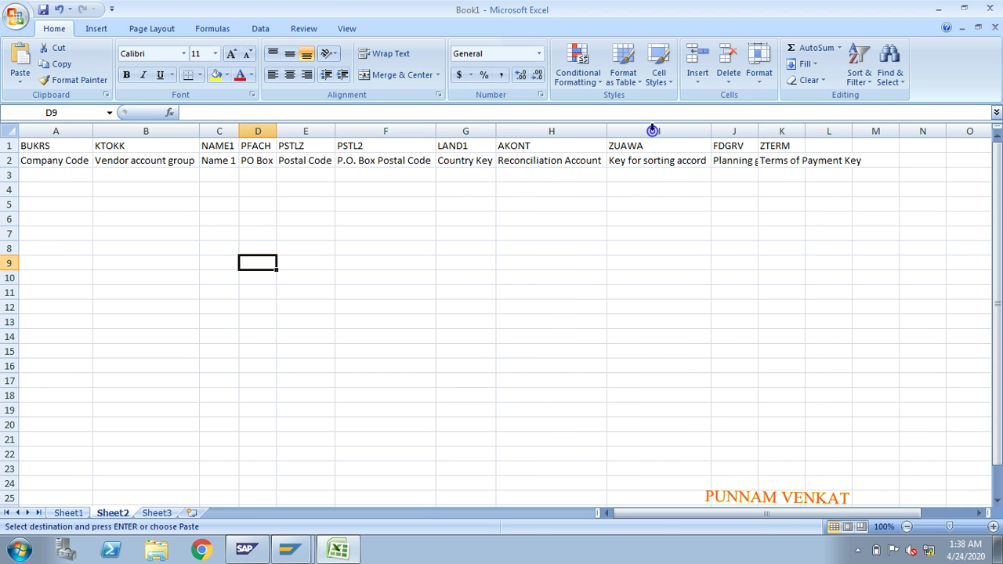
{"action": "double_click", "coordinate": [757, 132]}
{"action": "double_click", "coordinate": [834, 131]}
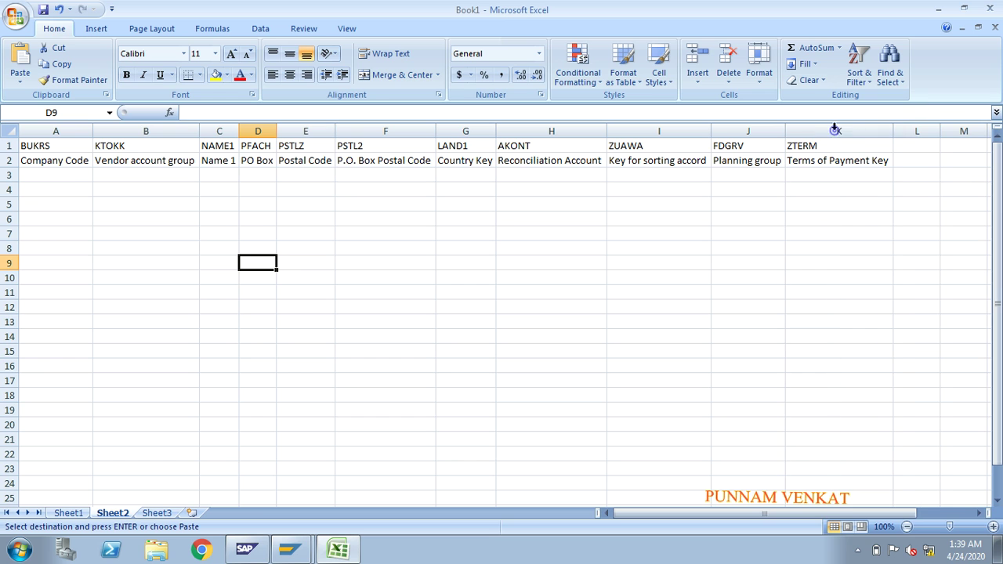
{"action": "left_click", "coordinate": [273, 290]}
{"action": "left_click_drag", "start_coordinate": [52, 175], "coordinate": [68, 336]}
{"action": "left_click", "coordinate": [315, 275]}
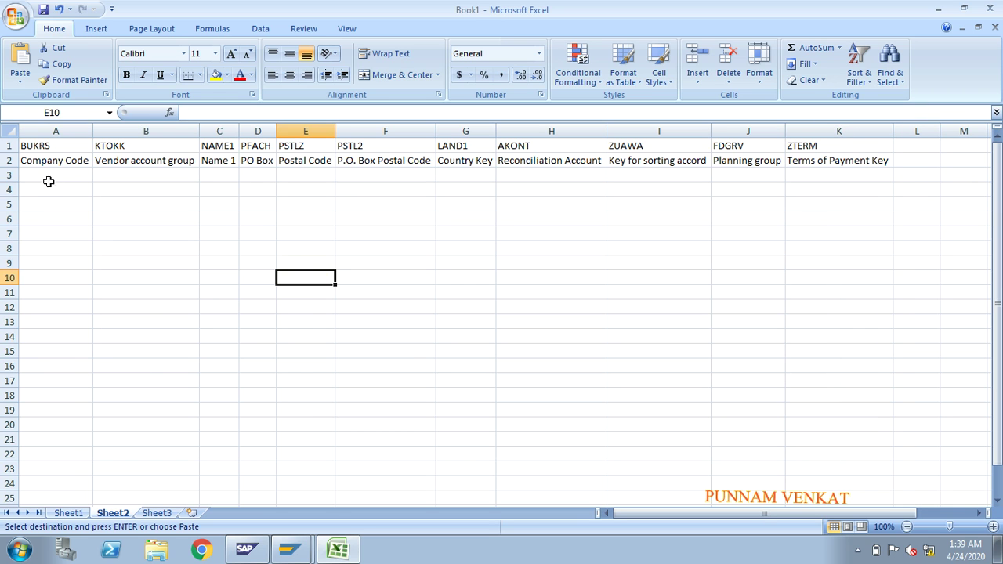
{"action": "left_click_drag", "start_coordinate": [49, 176], "coordinate": [775, 331]}
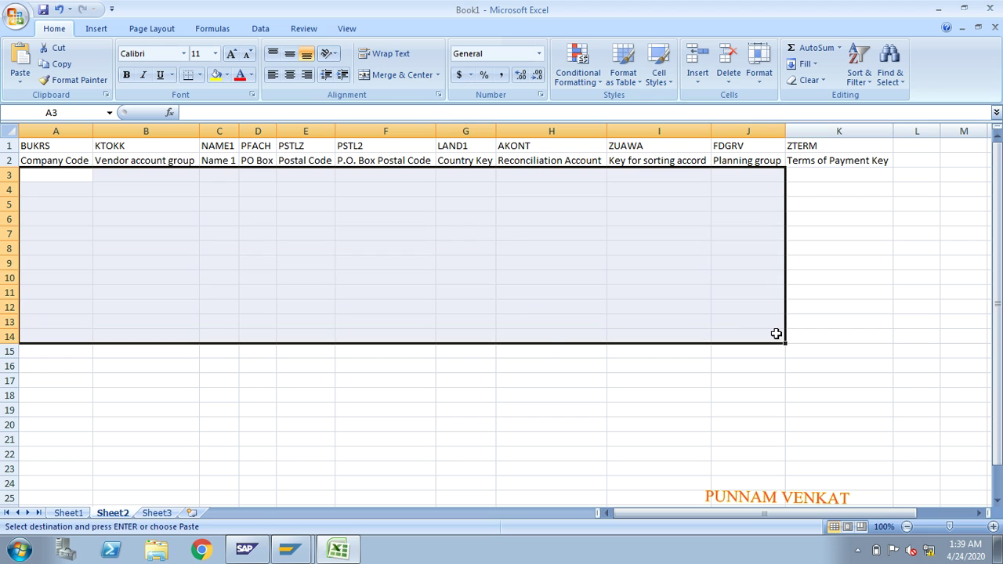
{"action": "left_click", "coordinate": [544, 348]}
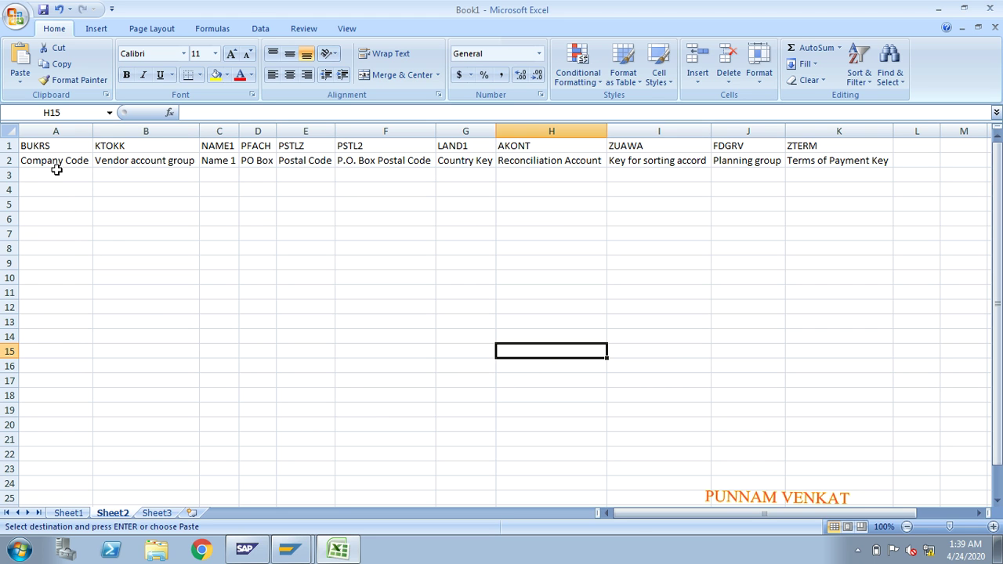
{"action": "left_click_drag", "start_coordinate": [56, 169], "coordinate": [910, 364]}
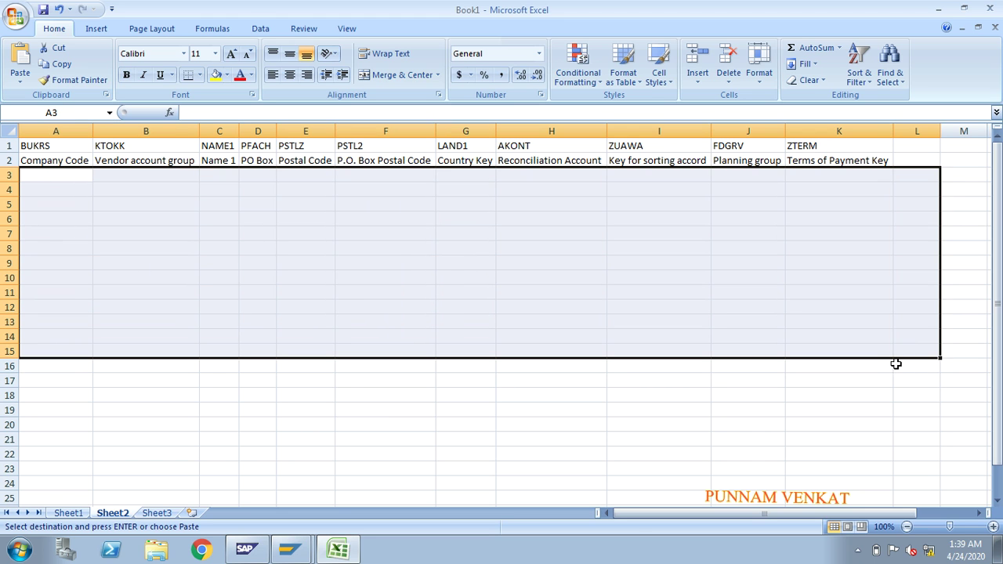
{"action": "left_click", "coordinate": [167, 290]}
Step: Enter company code FM01 in A3 and vendor account group FMDV in B3, checking them against the SAP recording
{"action": "left_click", "coordinate": [43, 180]}
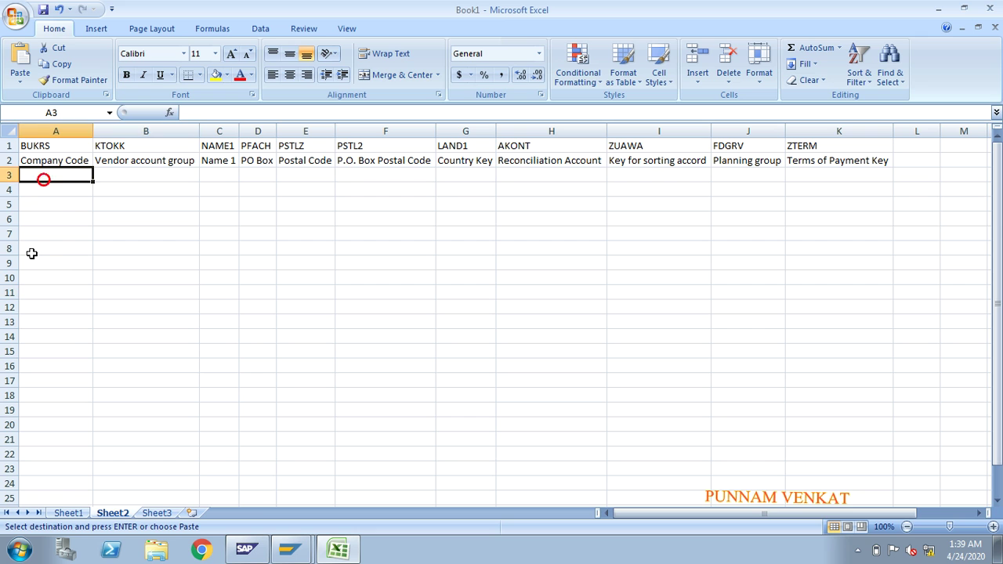
{"action": "type", "text": "FM01"}
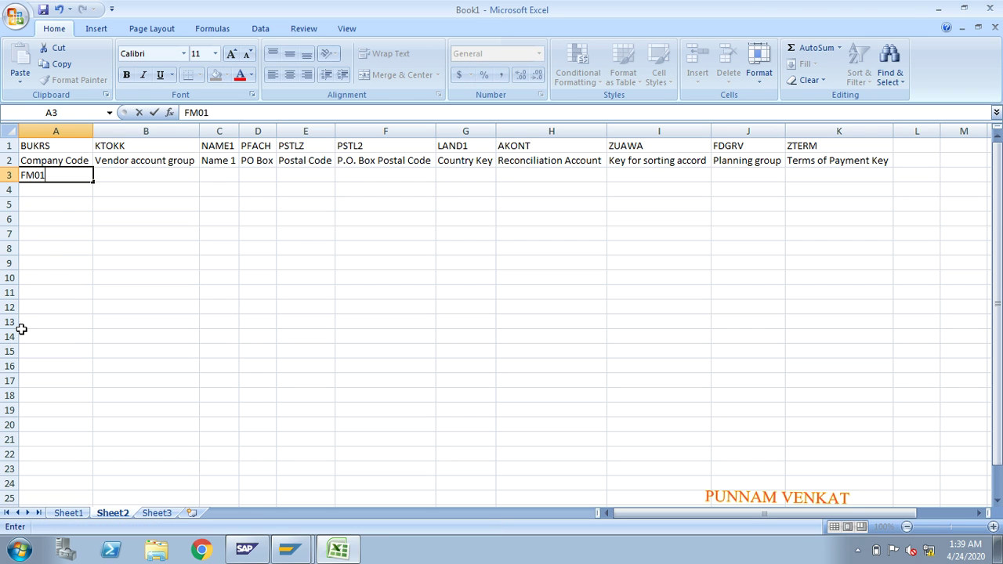
{"action": "key", "text": "Tab"}
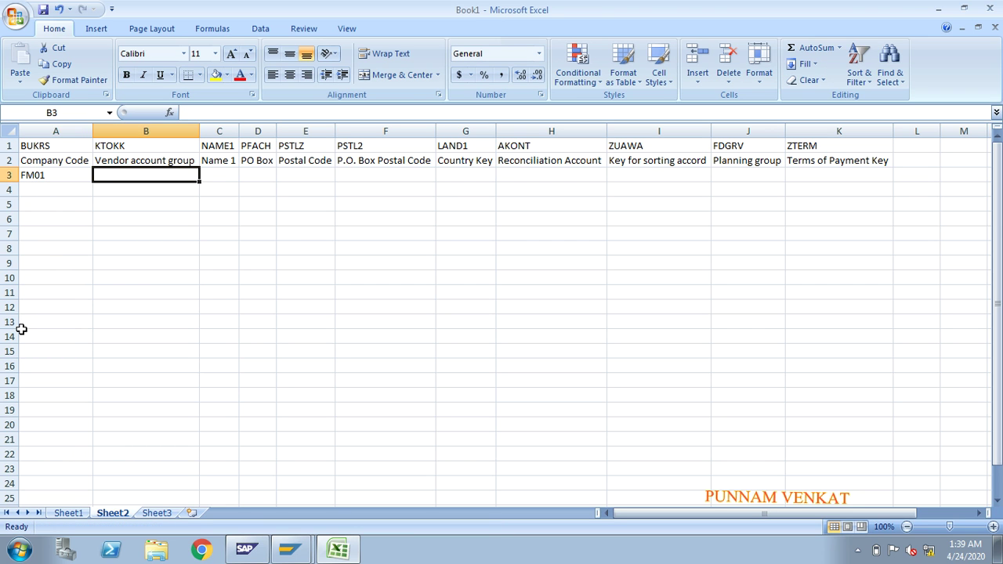
{"action": "type", "text": "FMDV"}
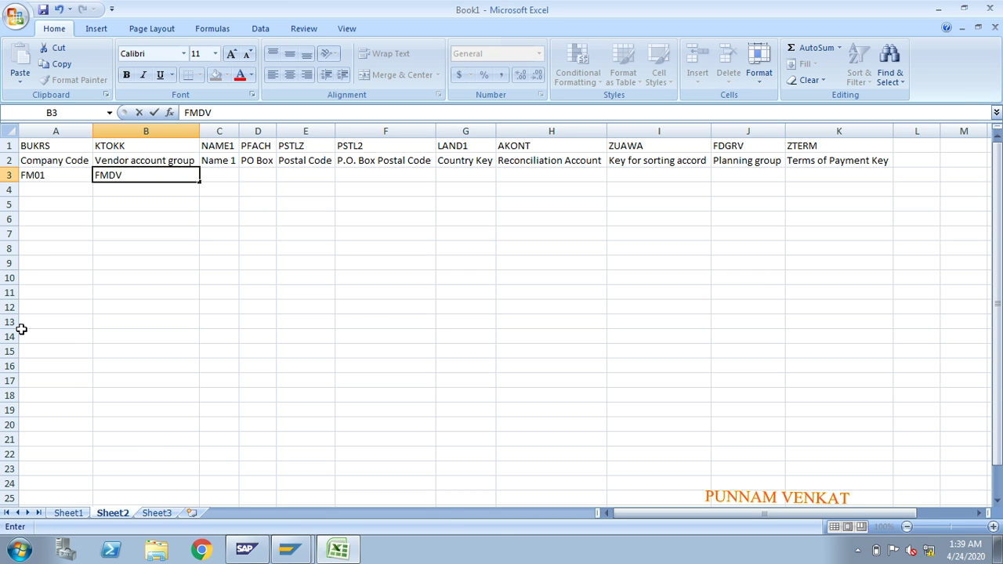
{"action": "key", "text": "alt+Tab"}
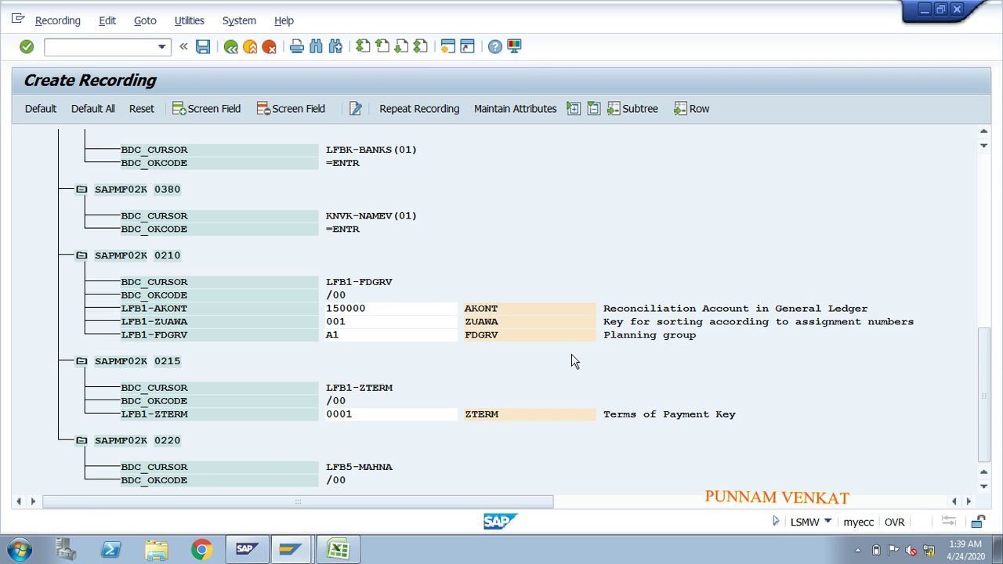
{"action": "left_click_drag", "start_coordinate": [985, 352], "coordinate": [985, 177]}
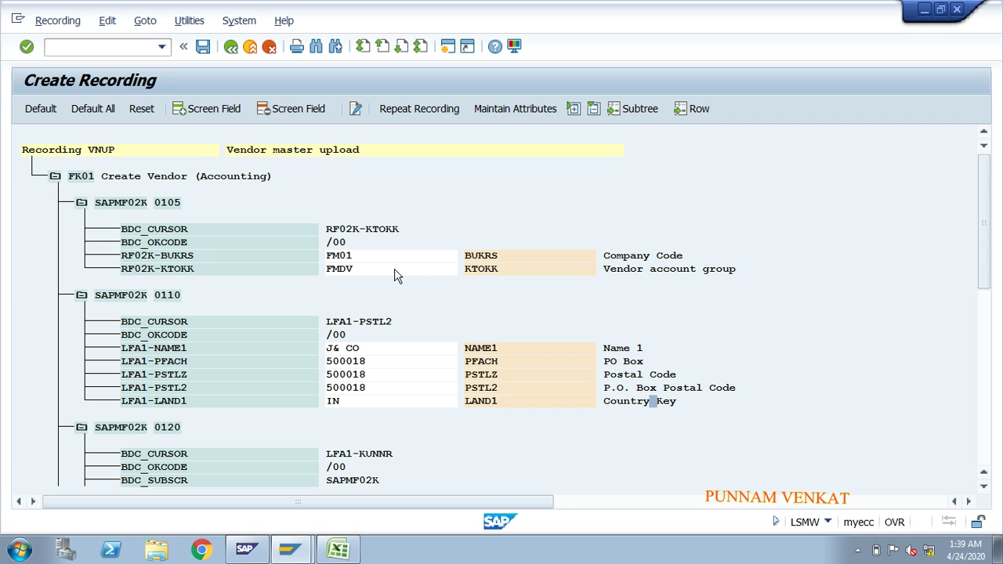
{"action": "key", "text": "alt+Tab"}
Step: Enter K@CO as Name 1 in C3 and prefix it with an apostrophe
{"action": "left_click", "coordinate": [225, 179]}
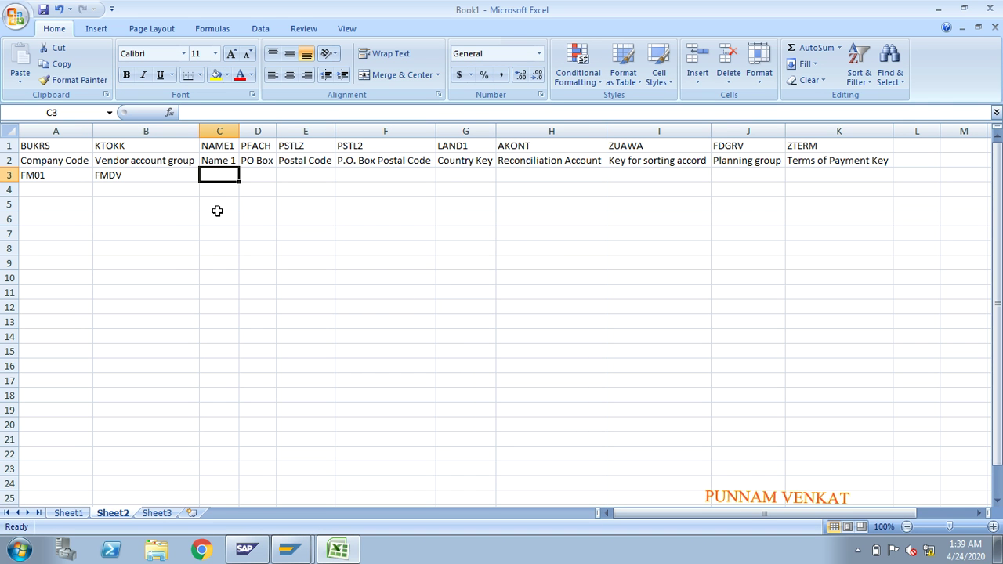
{"action": "type", "text": "K"}
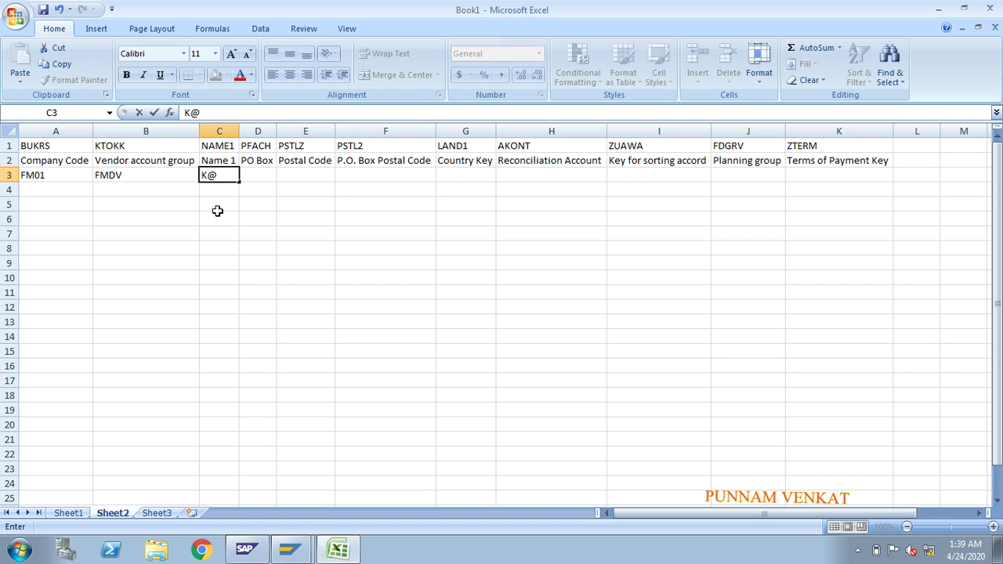
{"action": "type", "text": "@CO"}
{"action": "key", "text": "Tab"}
{"action": "key", "text": "Tab"}
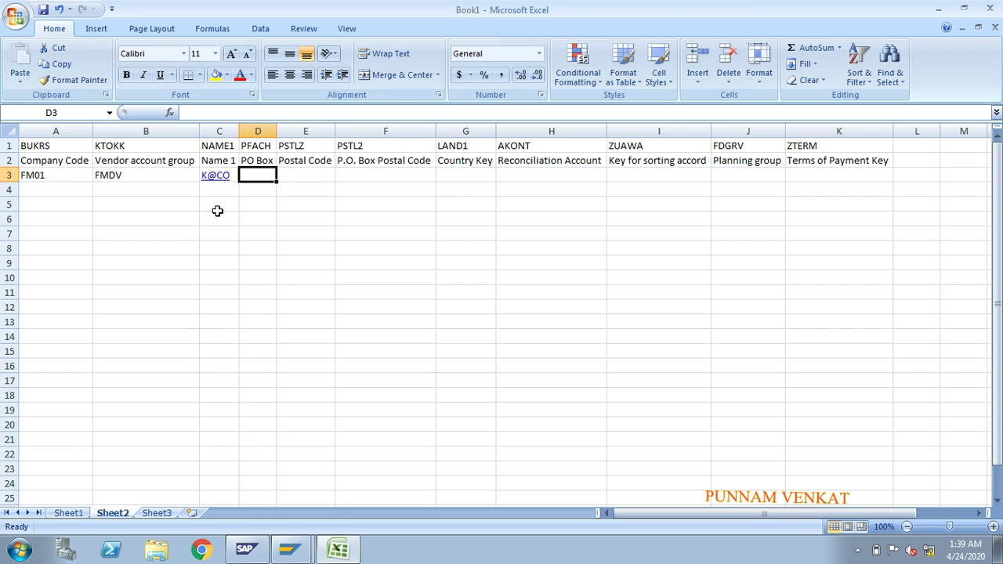
{"action": "key", "text": "Left"}
{"action": "key", "text": "Left"}
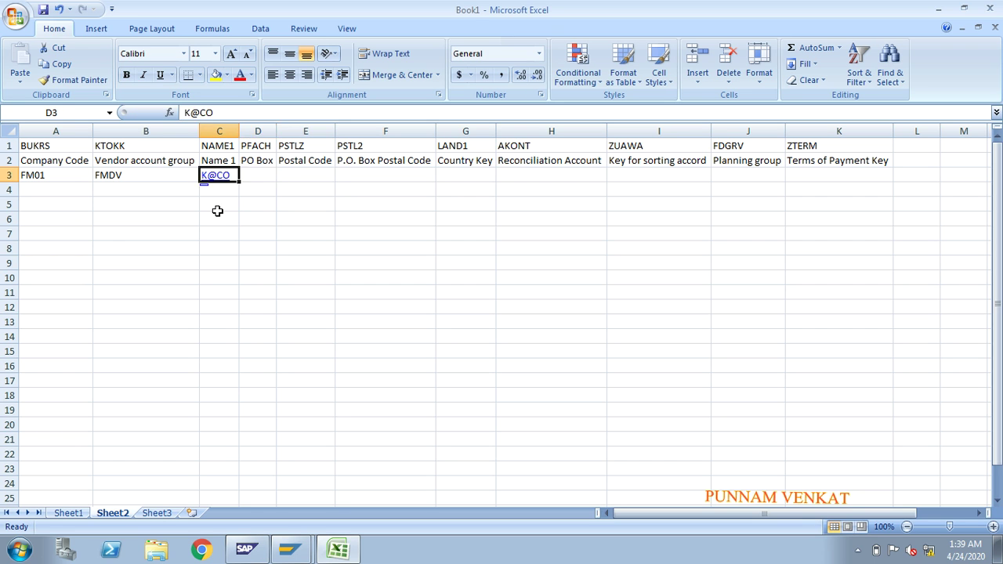
{"action": "left_click", "coordinate": [188, 112]}
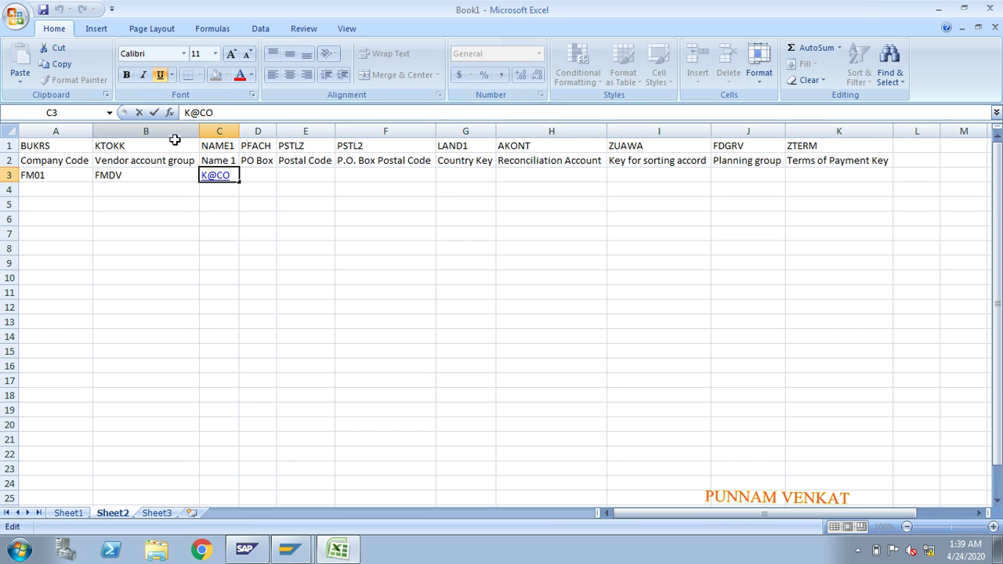
{"action": "type", "text": "'"}
{"action": "key", "text": "Return"}
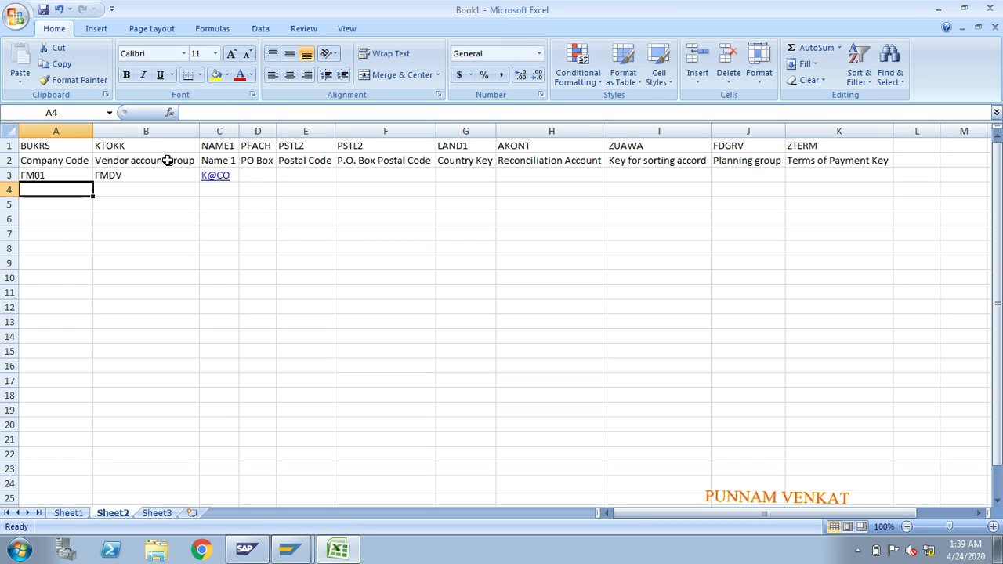
Step: Enter 500018 as the PO Box, Postal Code and P.O. Box Postal Code in D3, E3 and F3
{"action": "left_click", "coordinate": [261, 174]}
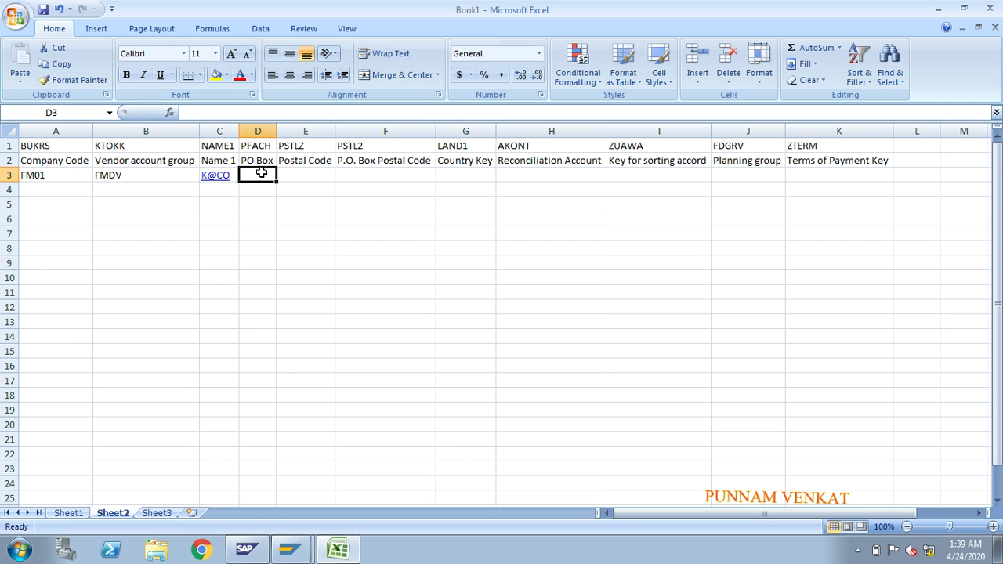
{"action": "type", "text": "5000"}
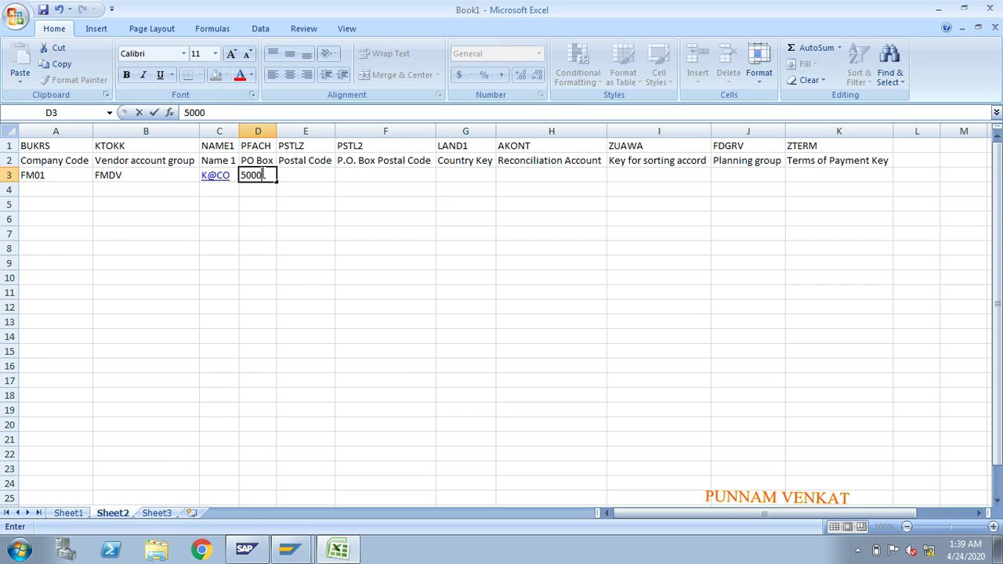
{"action": "type", "text": "18"}
{"action": "key", "text": "Tab"}
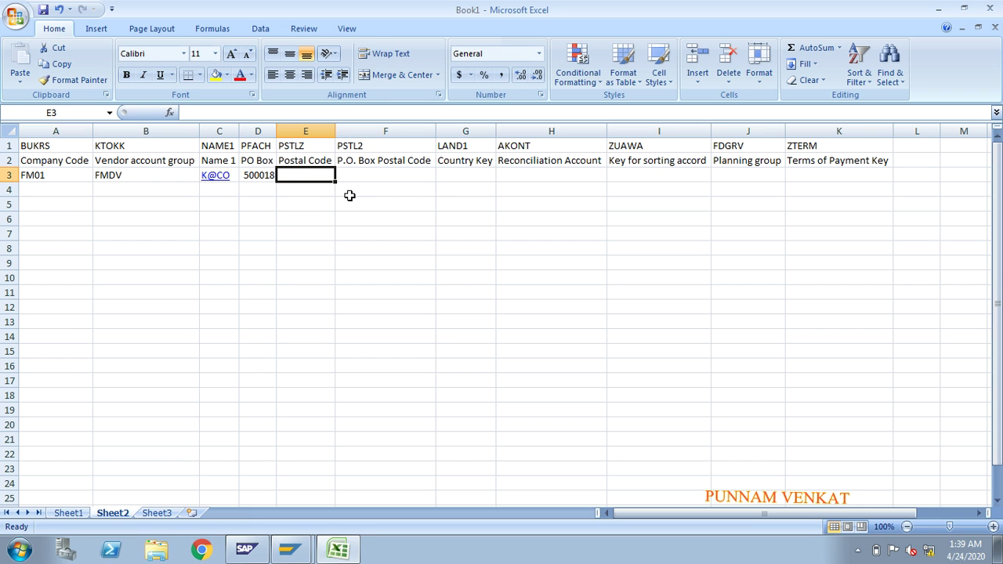
{"action": "type", "text": "50001"}
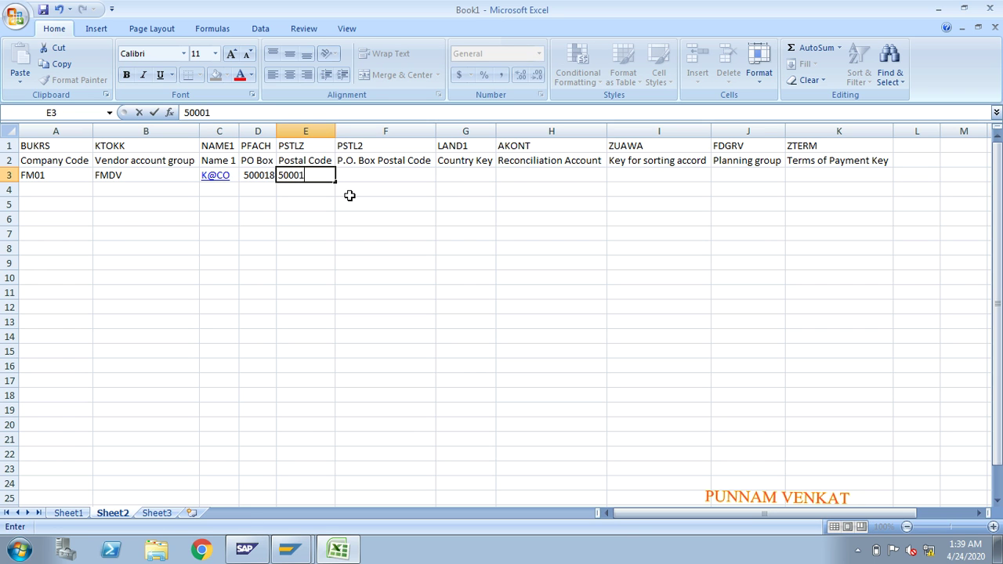
{"action": "type", "text": "8"}
{"action": "key", "text": "Tab"}
{"action": "type", "text": "5000"}
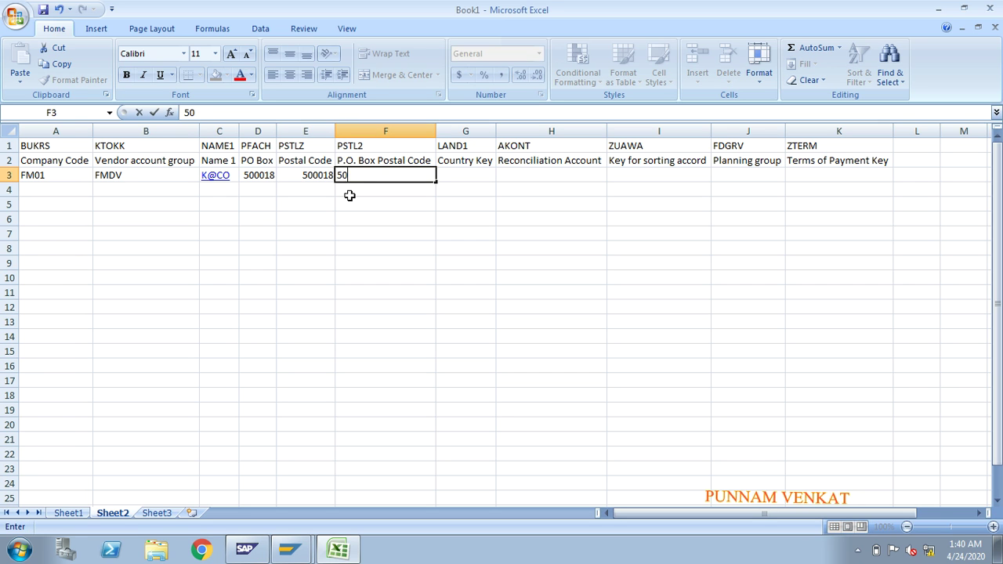
{"action": "key", "text": "Tab"}
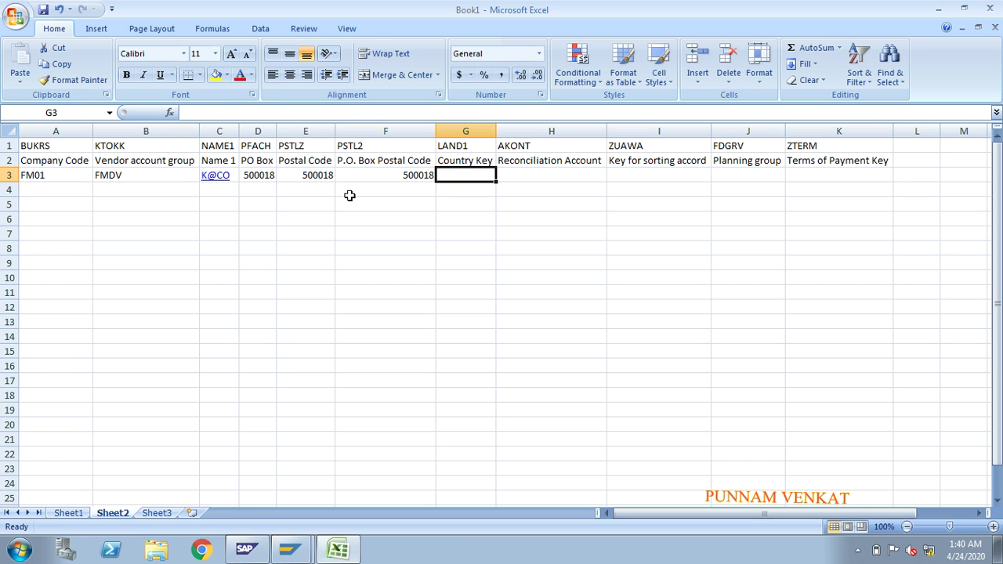
Step: Enter country key IN in G3 and reconciliation account 150000 in H3
{"action": "type", "text": "IN"}
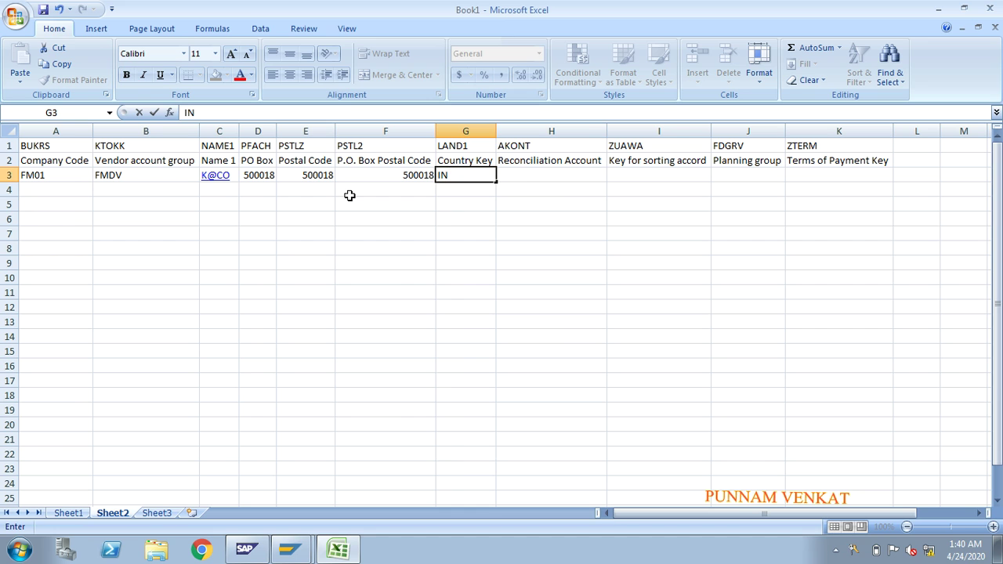
{"action": "key", "text": "Tab"}
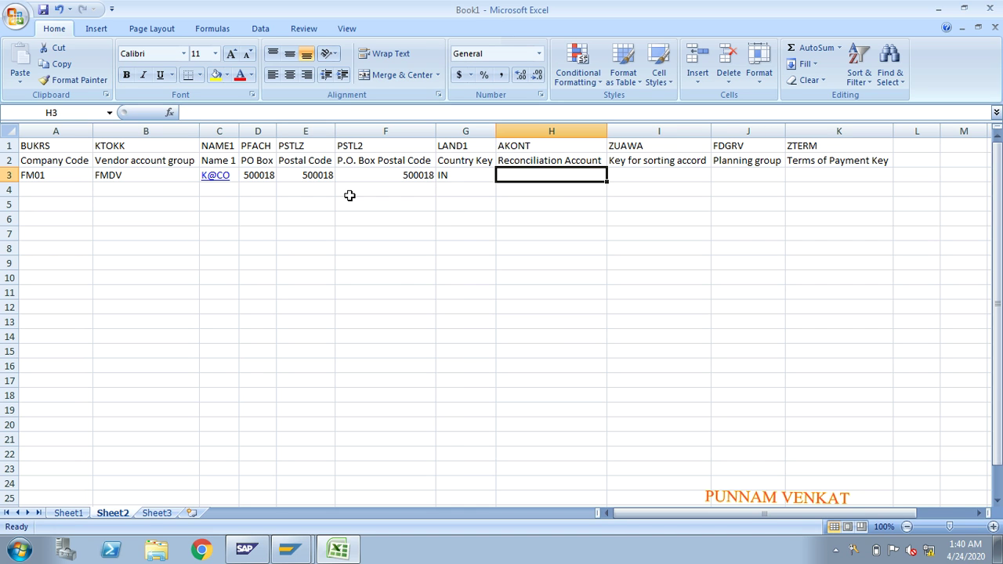
{"action": "type", "text": "150000"}
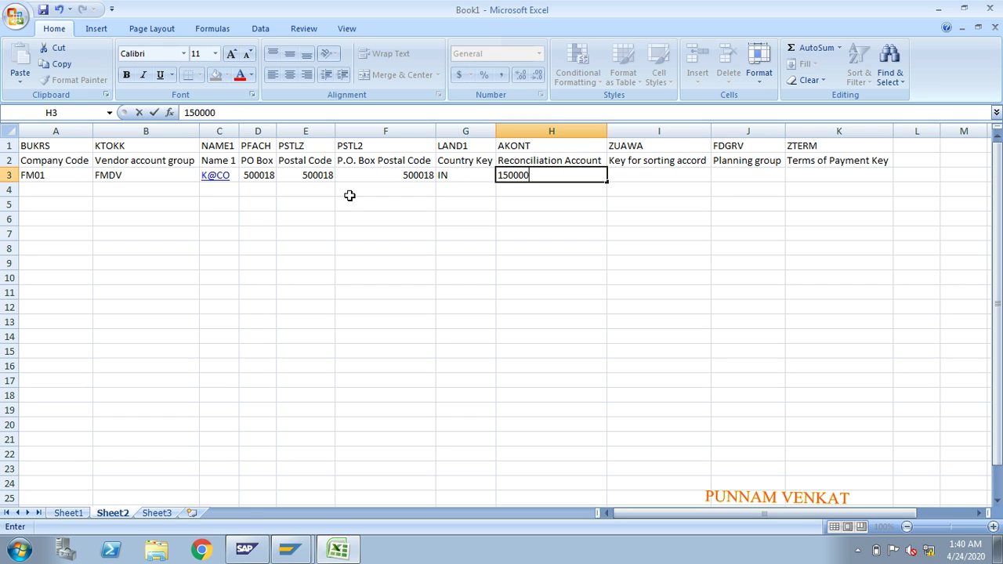
{"action": "key", "text": "Tab"}
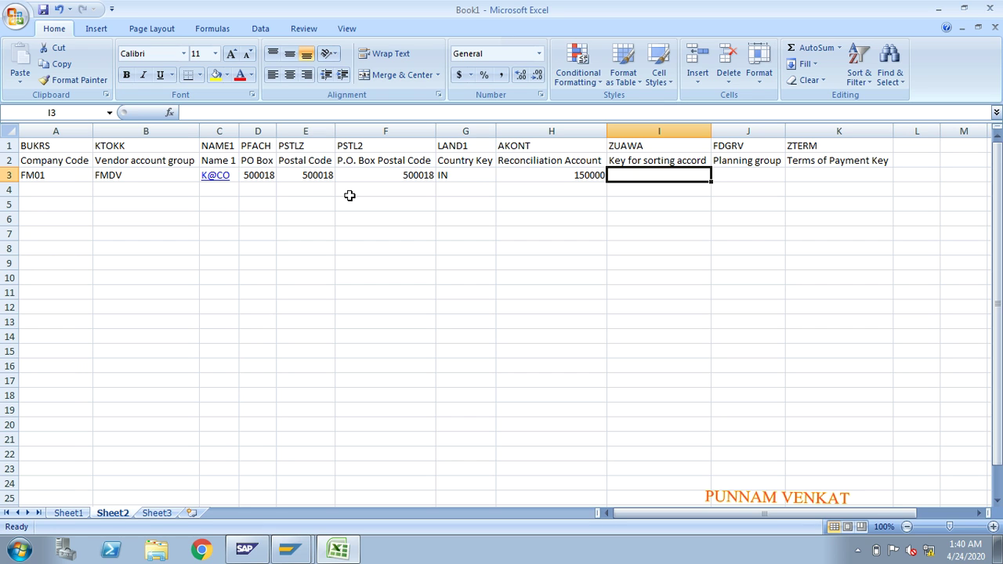
Step: Enter the sort key 0001 in I3 as text, using a leading apostrophe to keep the zeros
{"action": "type", "text": "0001"}
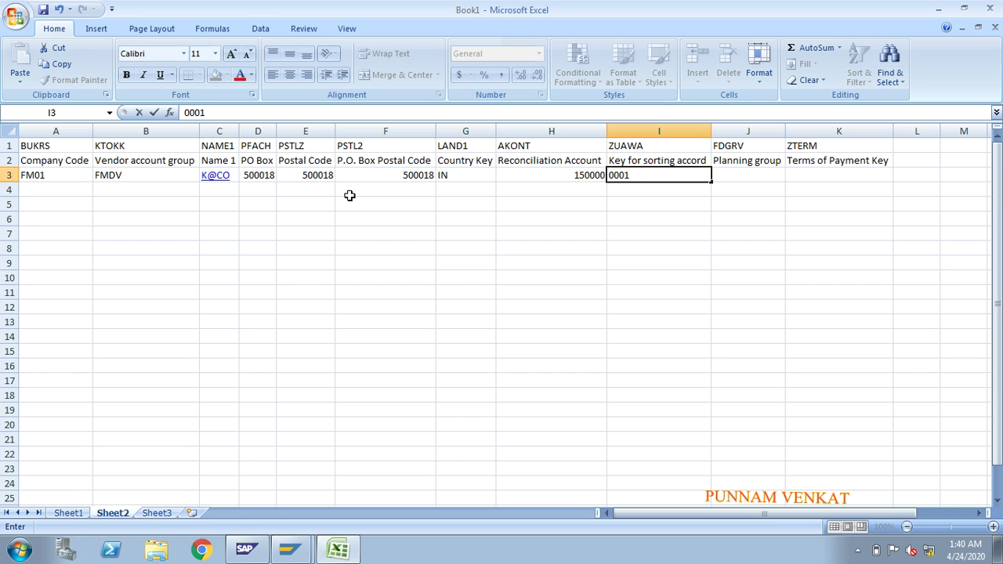
{"action": "key", "text": "Return"}
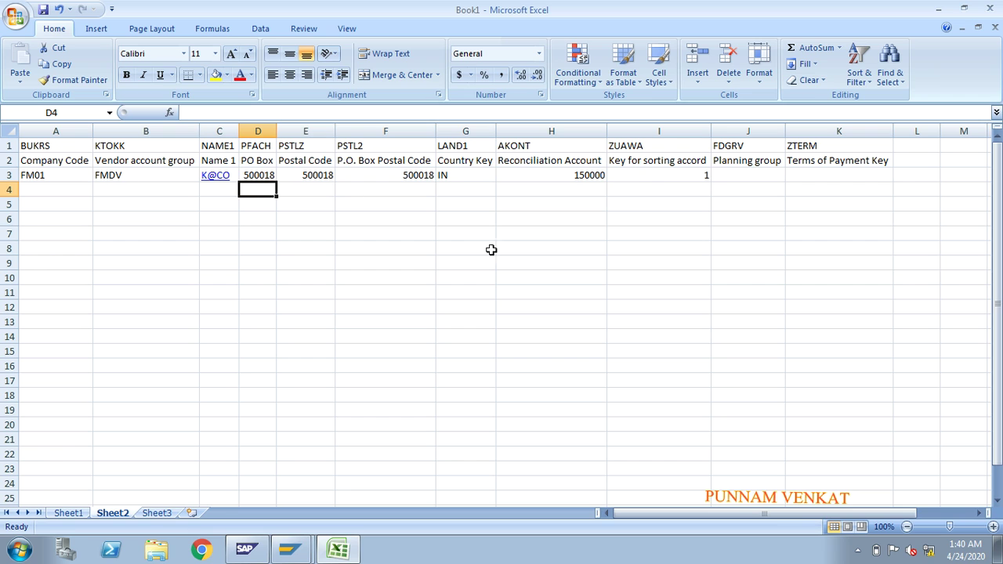
{"action": "left_click", "coordinate": [649, 175]}
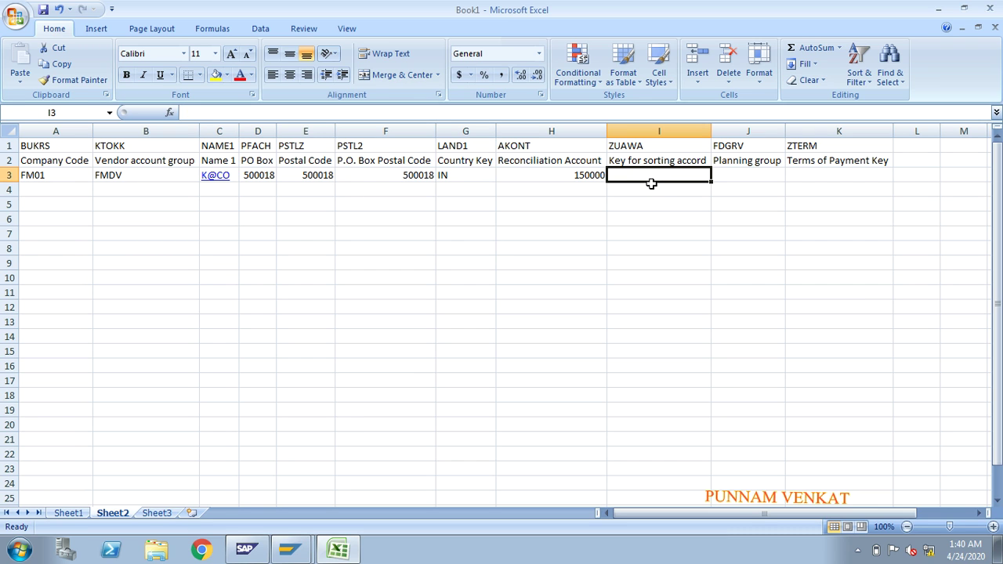
{"action": "type", "text": "'0001"}
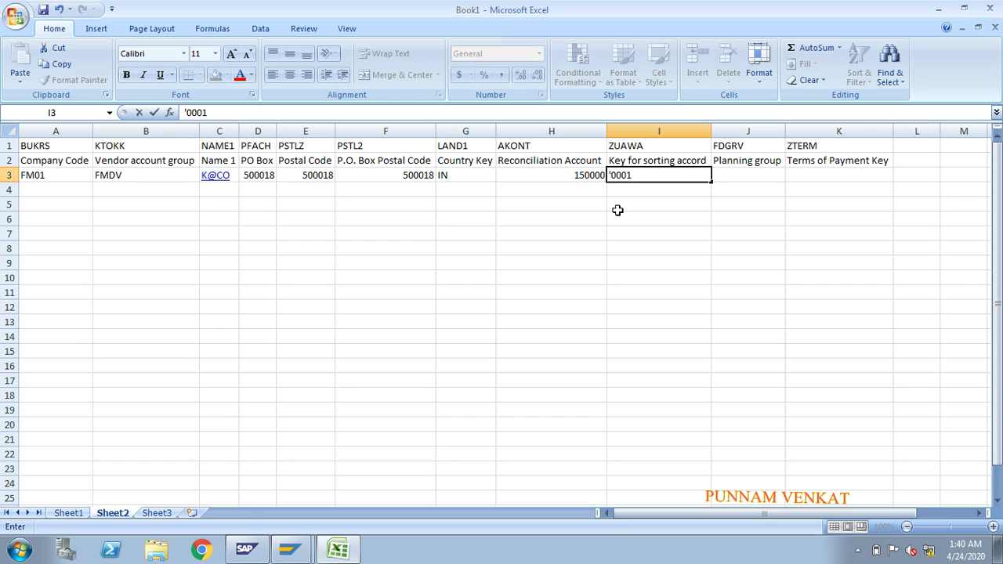
{"action": "key", "text": "Return"}
{"action": "key", "text": "Up"}
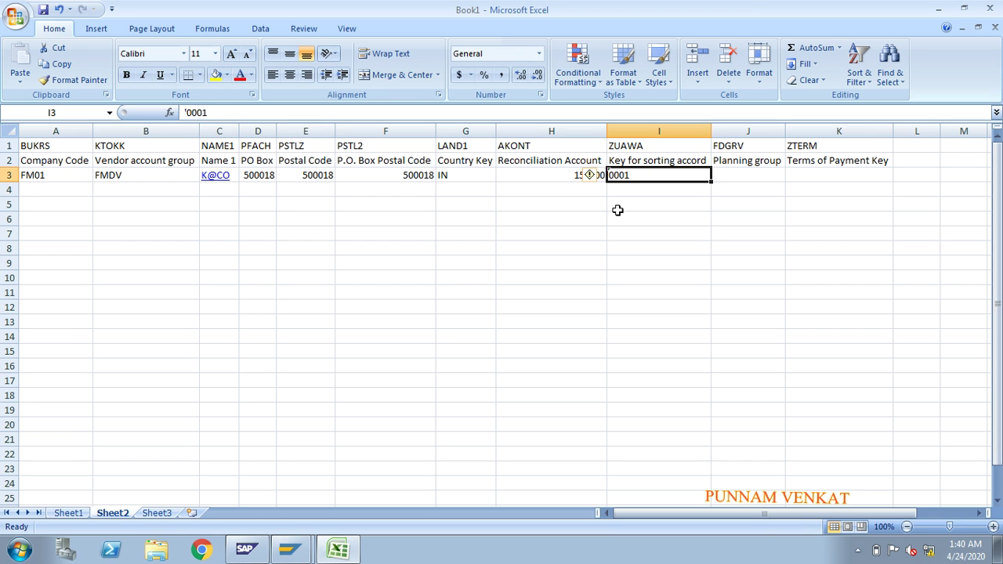
Step: Enter planning group A1 in J3
{"action": "key", "text": "Right"}
{"action": "type", "text": "A1"}
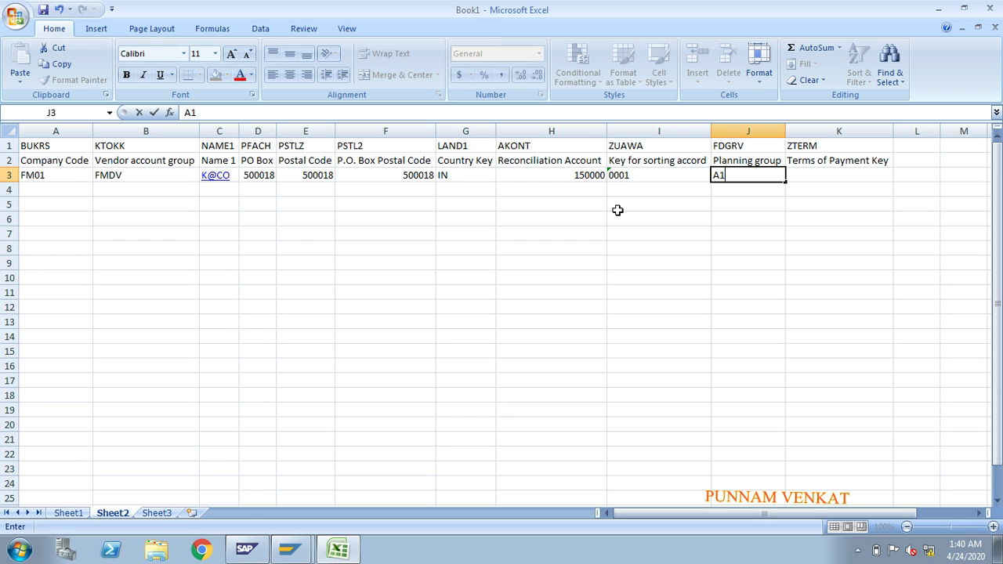
{"action": "key", "text": "Tab"}
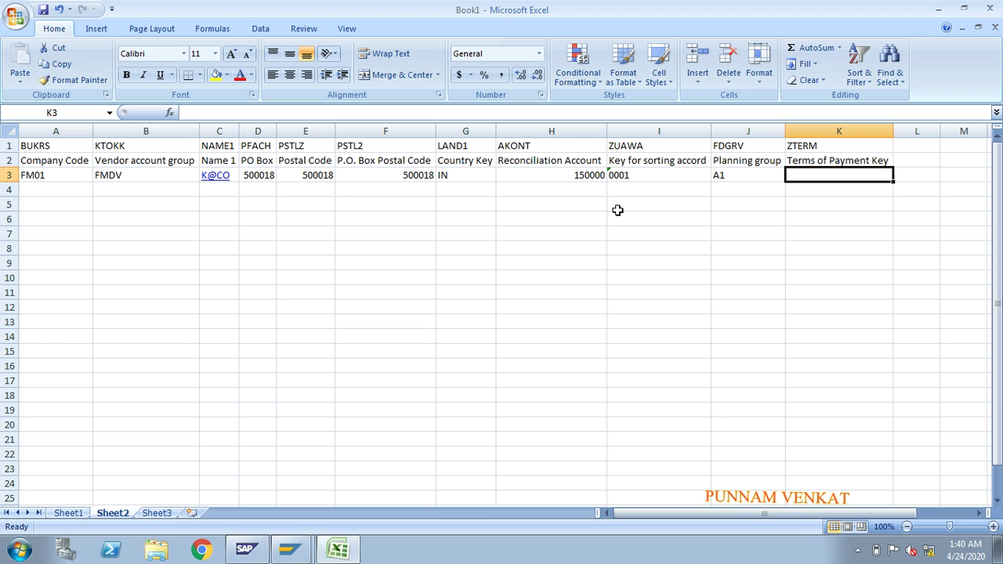
Step: Check the sort key and payment terms in the SAP recording, and correct the sort key in I3 to 001 as text
{"action": "key", "text": "alt+Tab"}
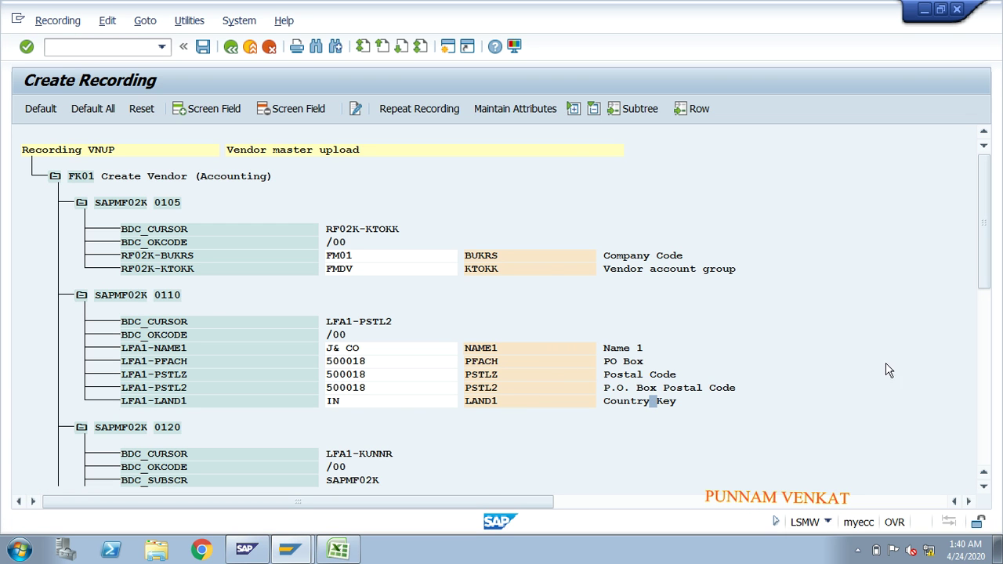
{"action": "left_click", "coordinate": [984, 486]}
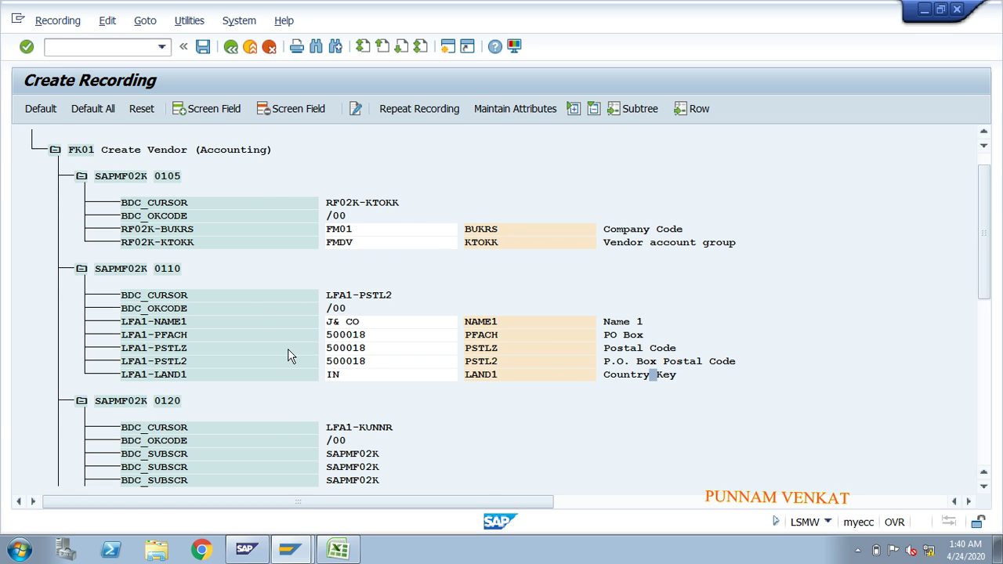
{"action": "left_click_drag", "start_coordinate": [986, 271], "coordinate": [1001, 427]}
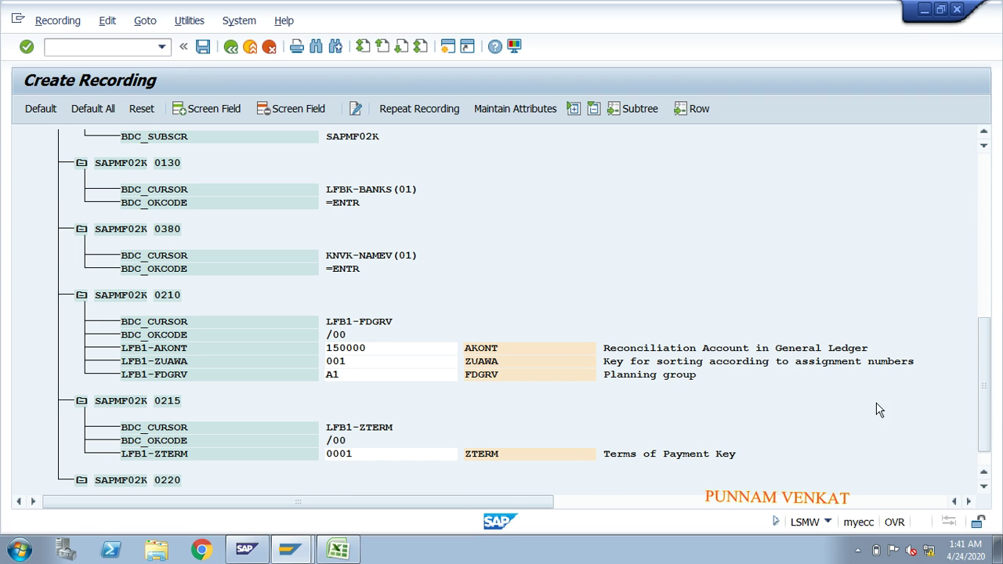
{"action": "left_click", "coordinate": [336, 363]}
{"action": "left_click", "coordinate": [349, 454]}
{"action": "key", "text": "alt+Tab"}
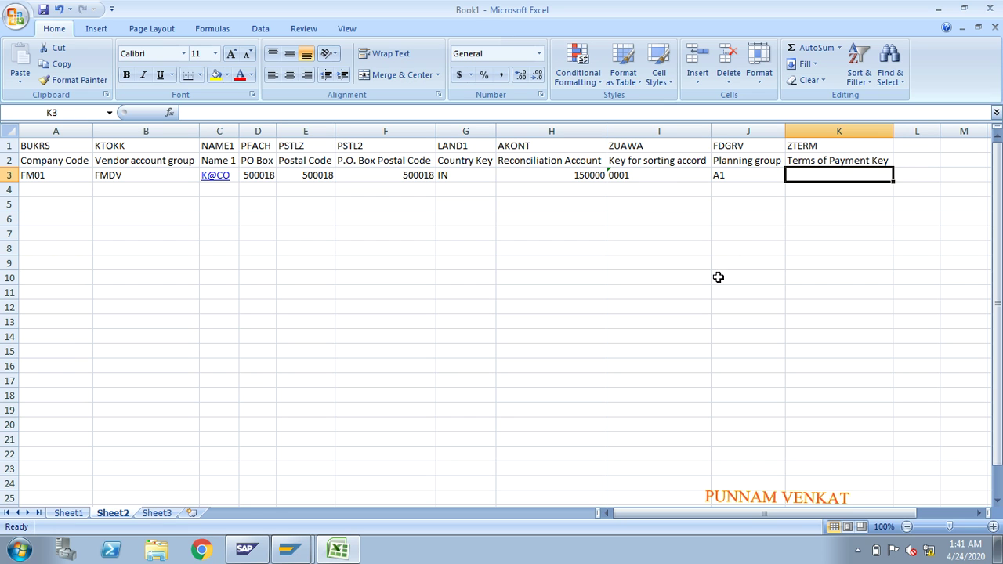
{"action": "left_click", "coordinate": [634, 175]}
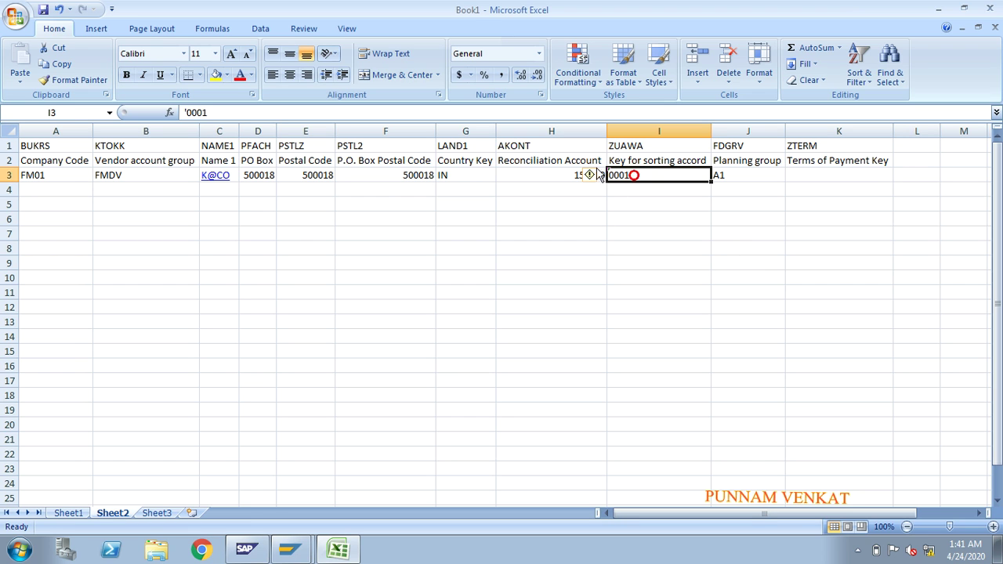
{"action": "left_click", "coordinate": [203, 112]}
{"action": "key", "text": "BackSpace"}
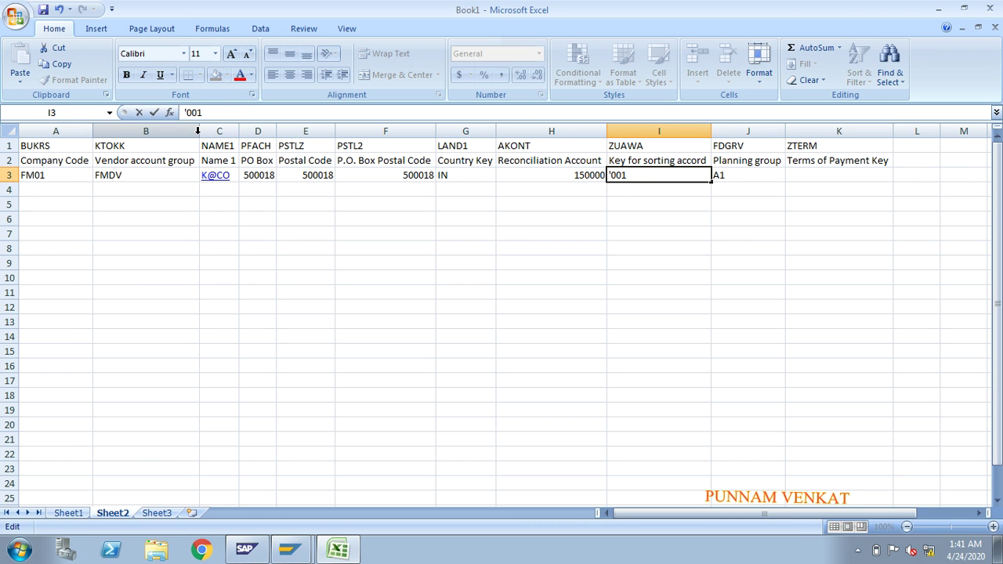
{"action": "key", "text": "Return"}
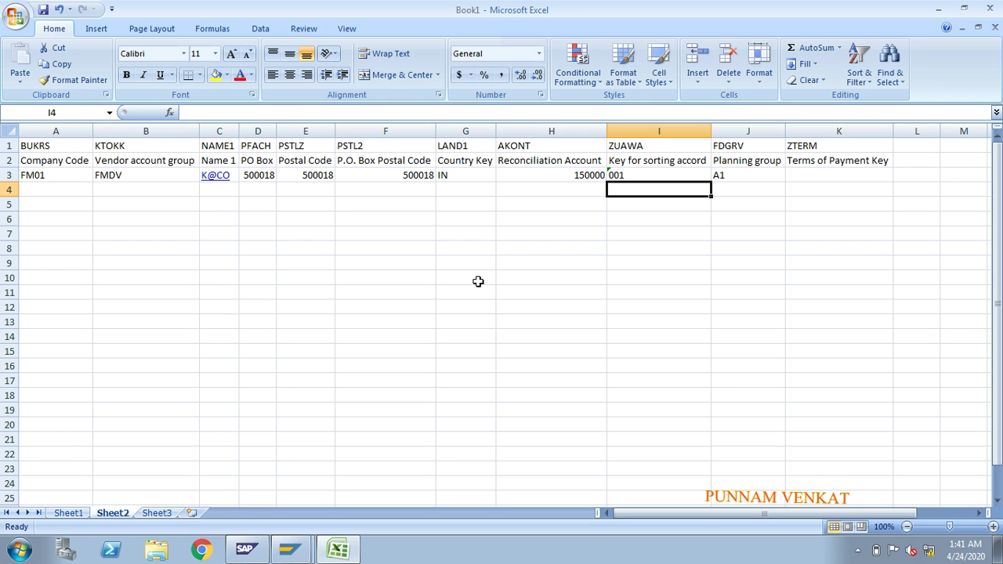
Step: Enter payment terms key 0001 in K3 as text with a leading apostrophe
{"action": "left_click", "coordinate": [802, 175]}
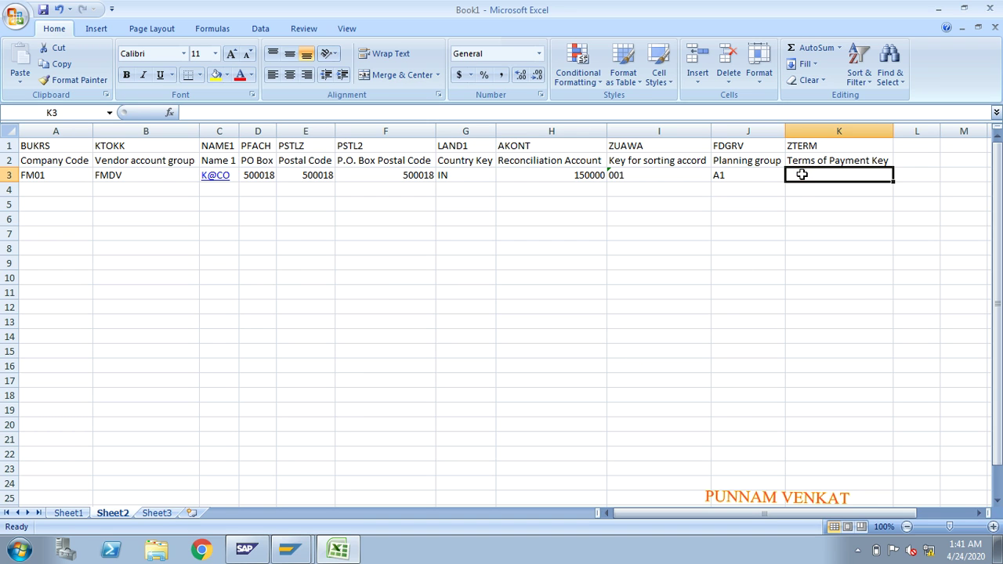
{"action": "type", "text": "'0001"}
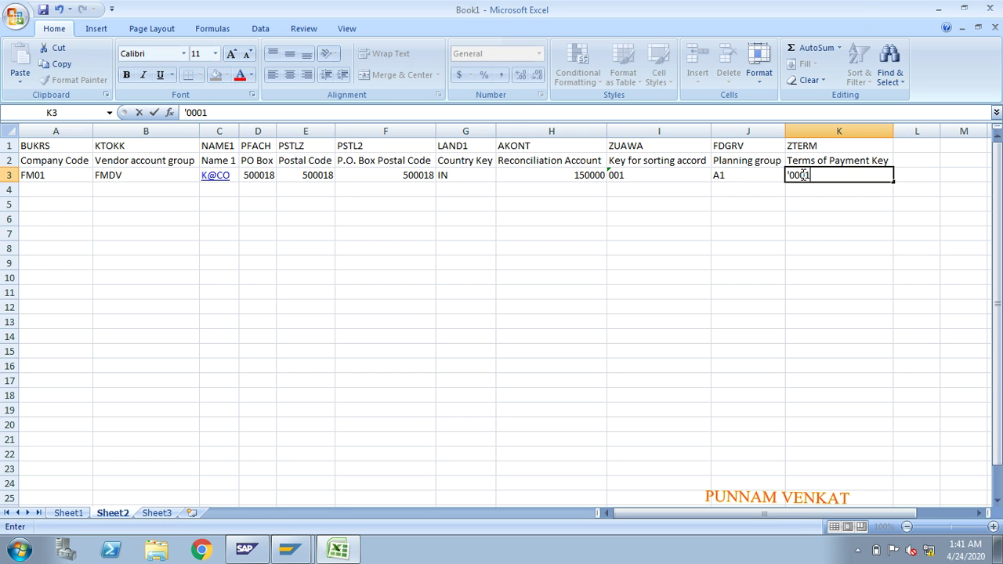
{"action": "key", "text": "Return"}
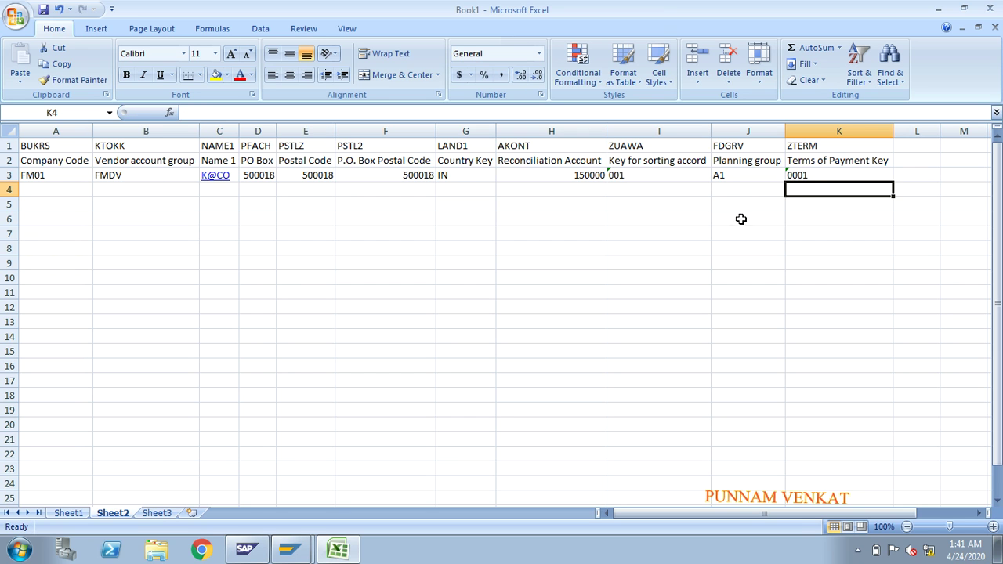
Step: Copy company code FM01 from A3 into A4:A11
{"action": "left_click", "coordinate": [62, 190]}
{"action": "left_click", "coordinate": [56, 178]}
{"action": "key", "text": "ctrl+c"}
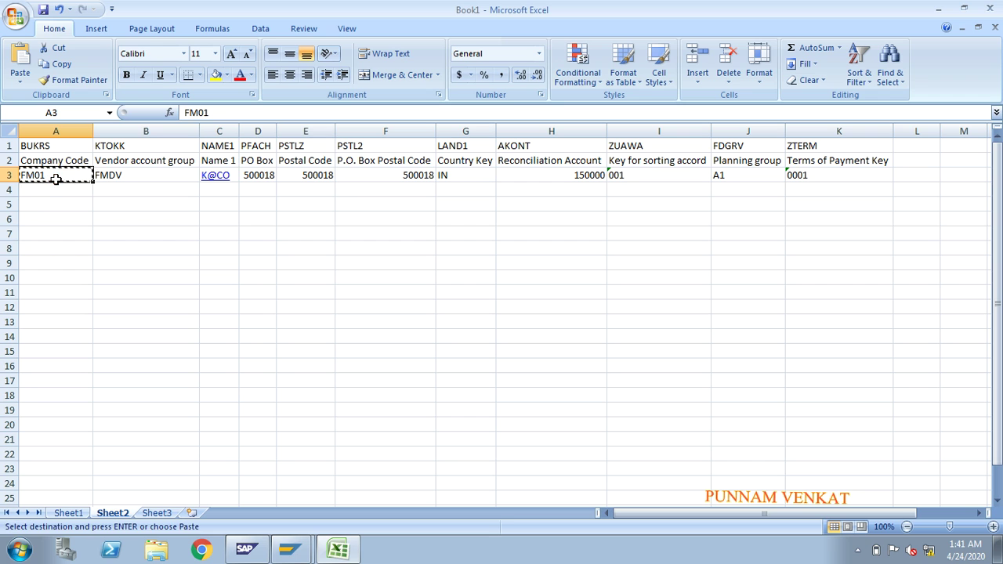
{"action": "left_click_drag", "start_coordinate": [49, 190], "coordinate": [37, 293]}
{"action": "key", "text": "ctrl+v"}
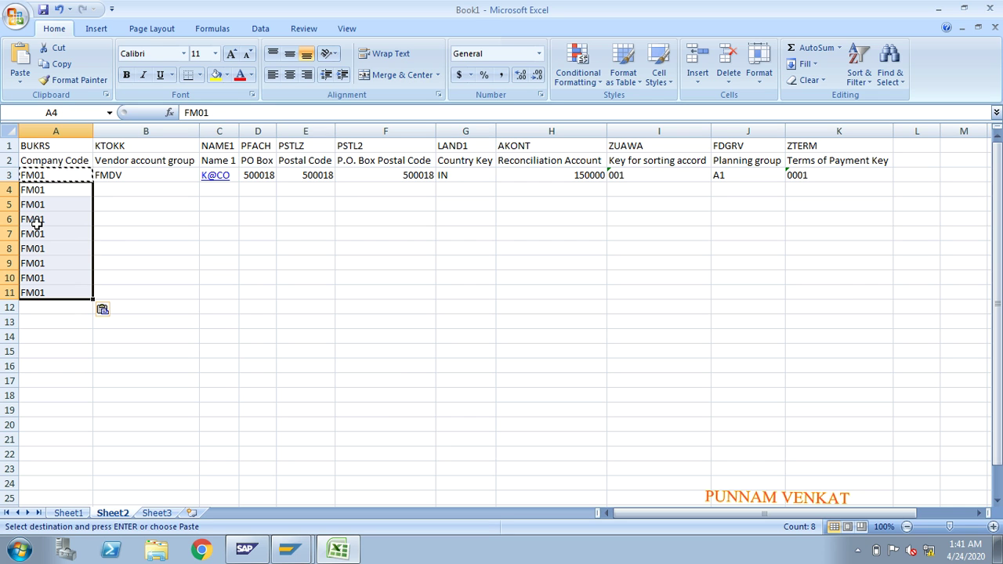
Step: Add one more company code entry, FM01, in A12 below the copied ones
{"action": "left_click", "coordinate": [69, 195]}
{"action": "key", "text": "Down"}
{"action": "key", "text": "Down"}
{"action": "key", "text": "Down"}
{"action": "key", "text": "Down"}
{"action": "key", "text": "Down"}
{"action": "key", "text": "Down"}
{"action": "key", "text": "Down"}
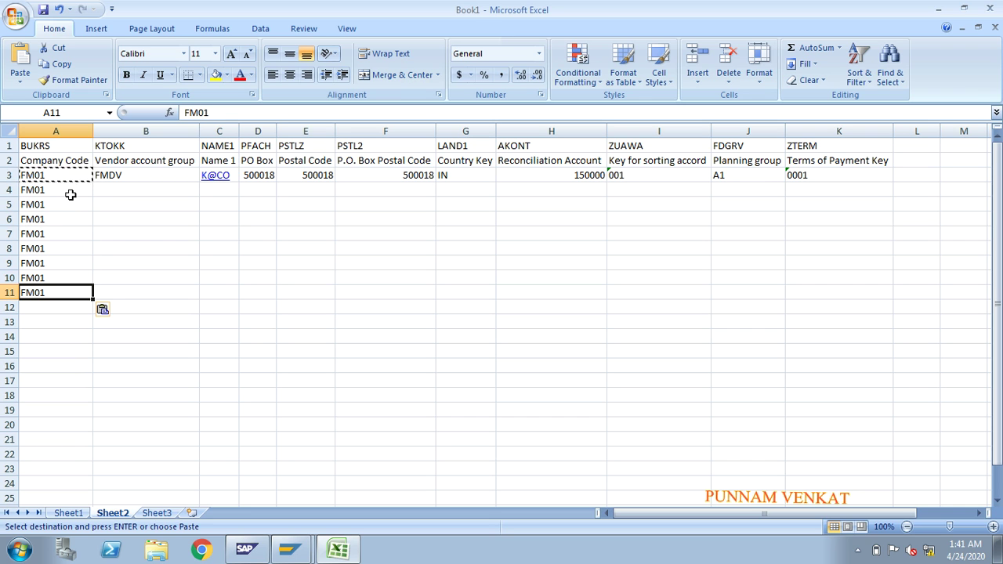
{"action": "key", "text": "Down"}
{"action": "type", "text": "FM0"}
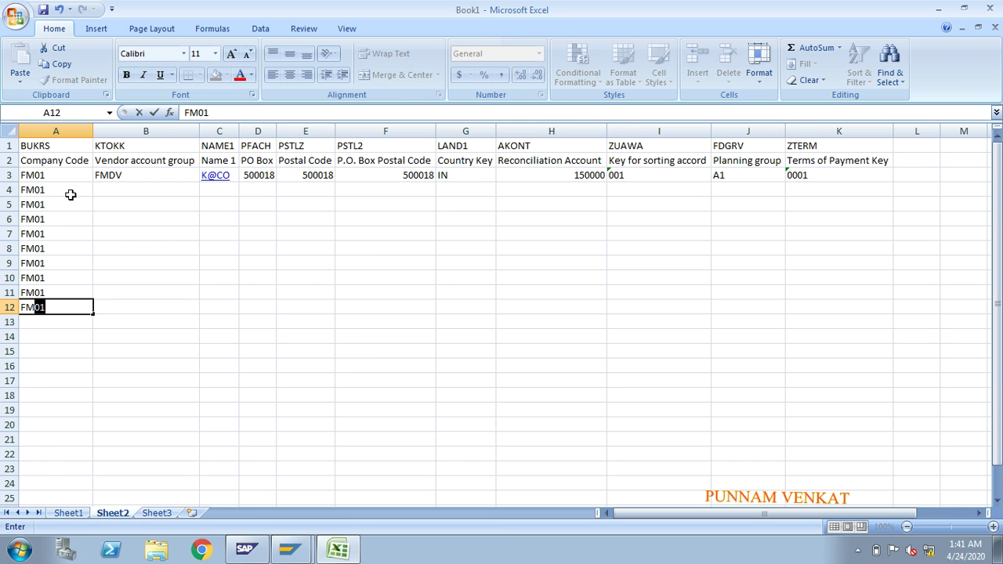
{"action": "type", "text": "1"}
{"action": "key", "text": "Tab"}
Step: Copy vendor account group FMDV from B3 into B4:B12
{"action": "key", "text": "Up"}
{"action": "key", "text": "Up"}
{"action": "key", "text": "Up"}
{"action": "key", "text": "Up"}
{"action": "key", "text": "Up"}
{"action": "key", "text": "Up"}
{"action": "key", "text": "Up"}
{"action": "key", "text": "Up"}
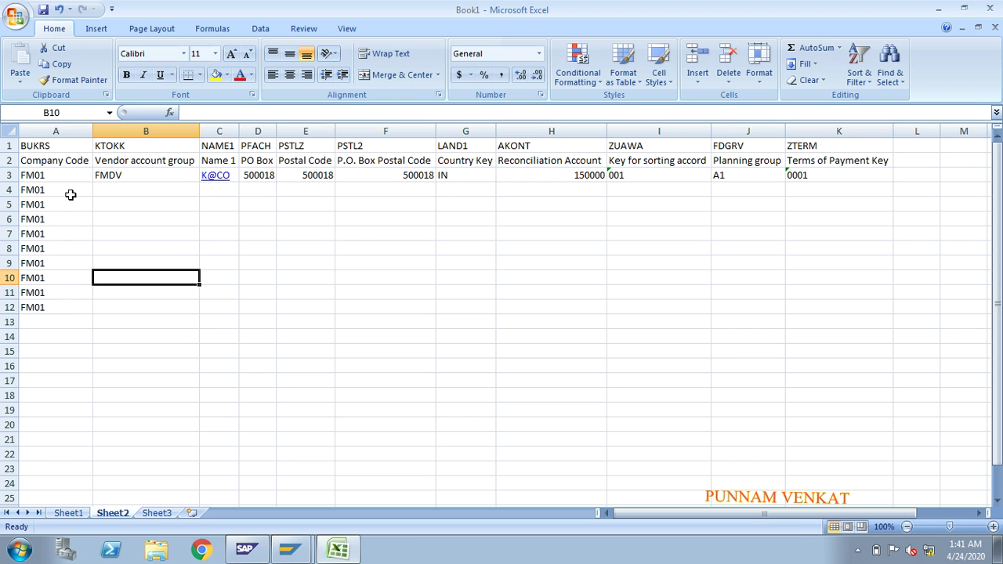
{"action": "key", "text": "Up"}
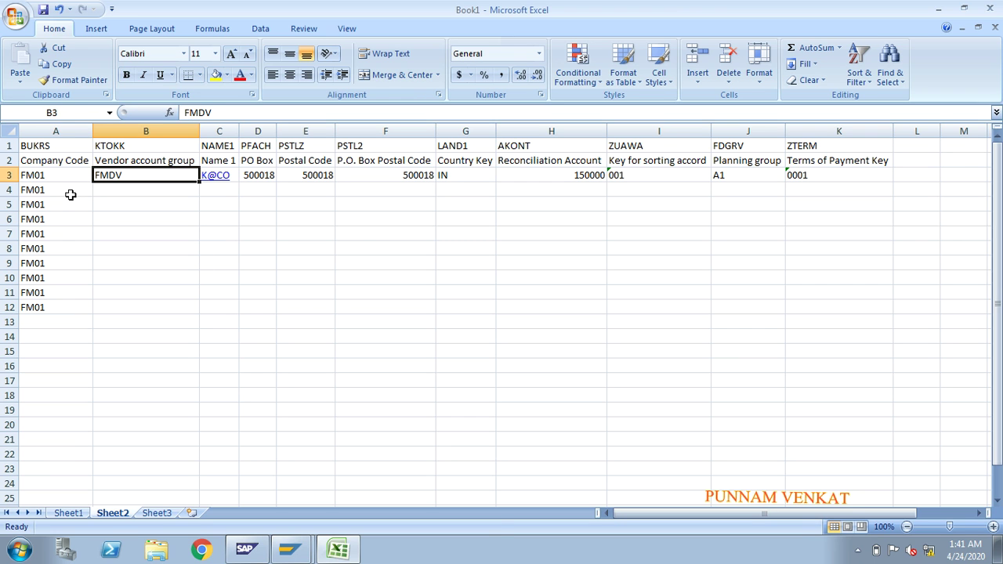
{"action": "key", "text": "ctrl+c"}
{"action": "key", "text": "Down"}
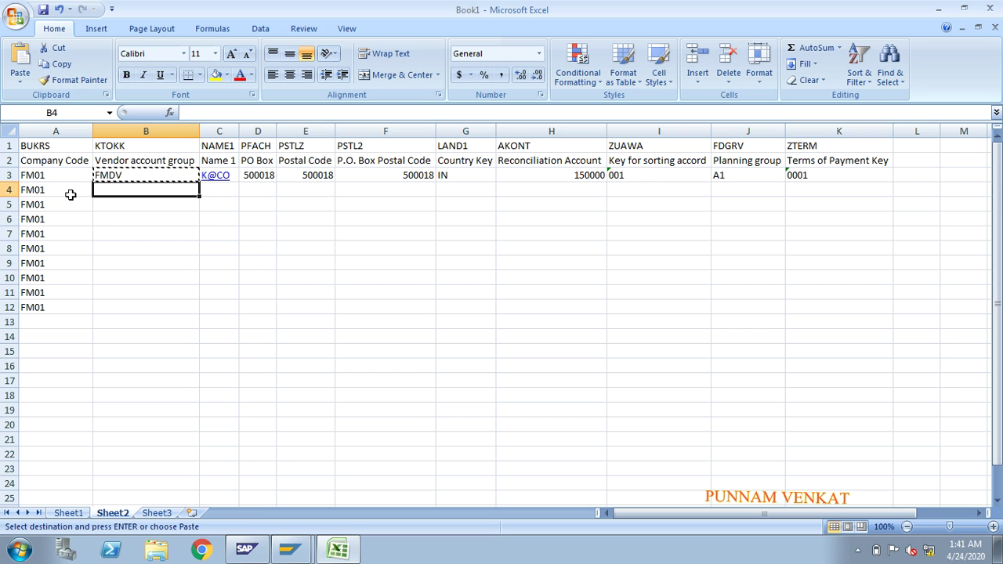
{"action": "key", "text": "shift+Down"}
{"action": "key", "text": "shift+Down"}
{"action": "key", "text": "shift+Down"}
{"action": "key", "text": "shift+Down"}
{"action": "key", "text": "shift+Down"}
{"action": "key", "text": "shift+Down"}
{"action": "key", "text": "shift+Down"}
{"action": "key", "text": "shift+Down"}
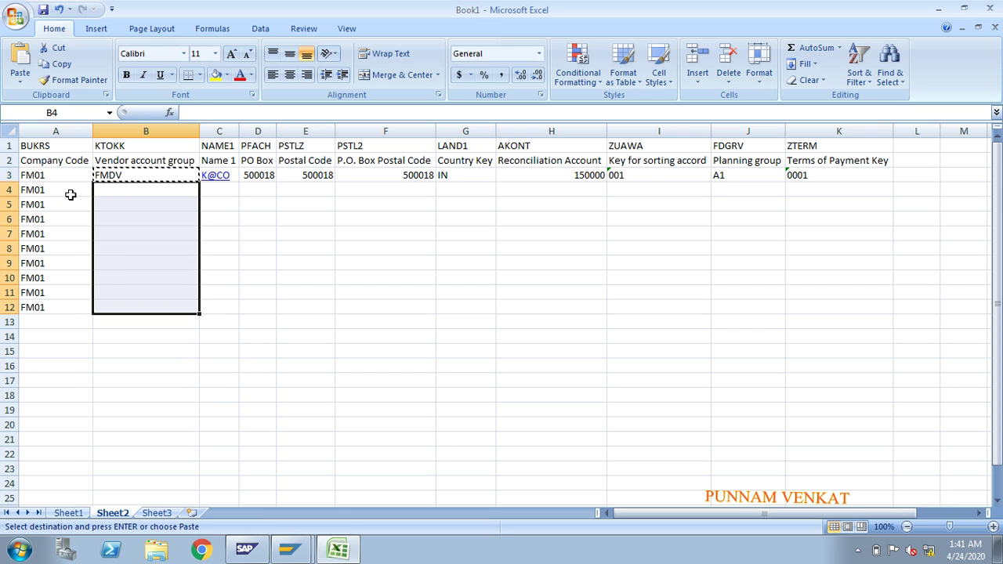
{"action": "key", "text": "ctrl+v"}
Step: Enter the vendor names K1@CO, K2@CO and K3@CO in C4:C6 of the Name 1 column
{"action": "key", "text": "Right"}
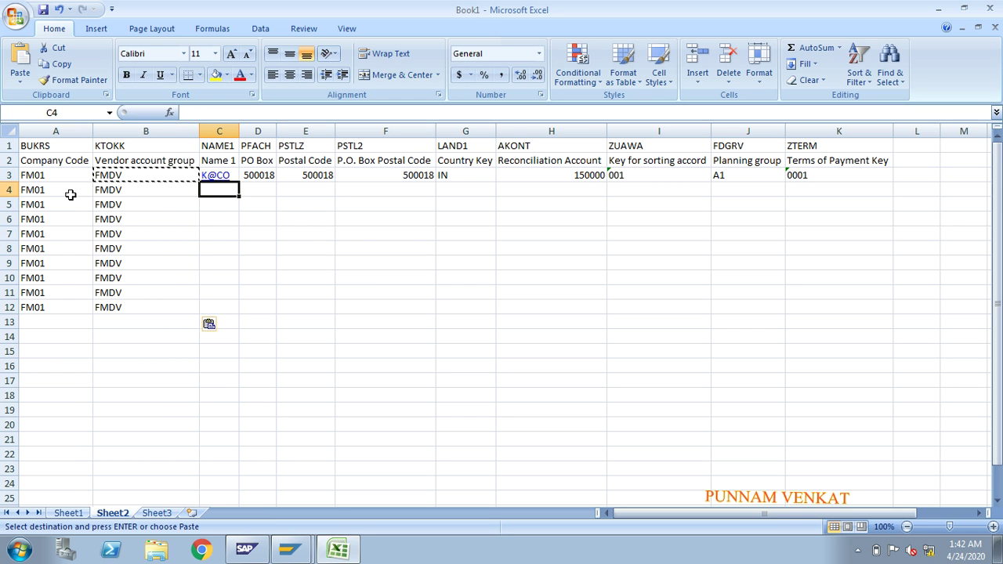
{"action": "type", "text": "K1"}
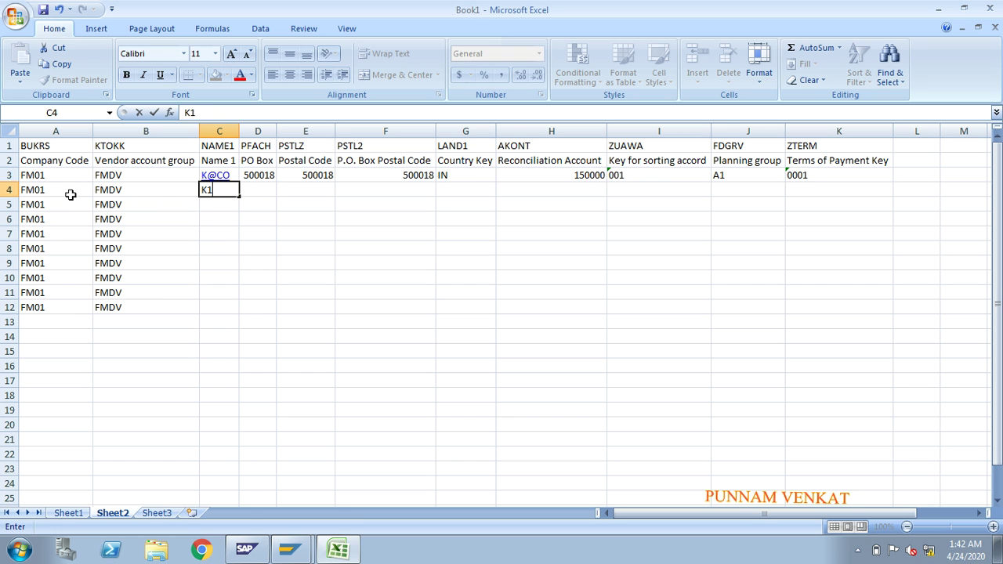
{"action": "type", "text": "@CO"}
{"action": "key", "text": "Return"}
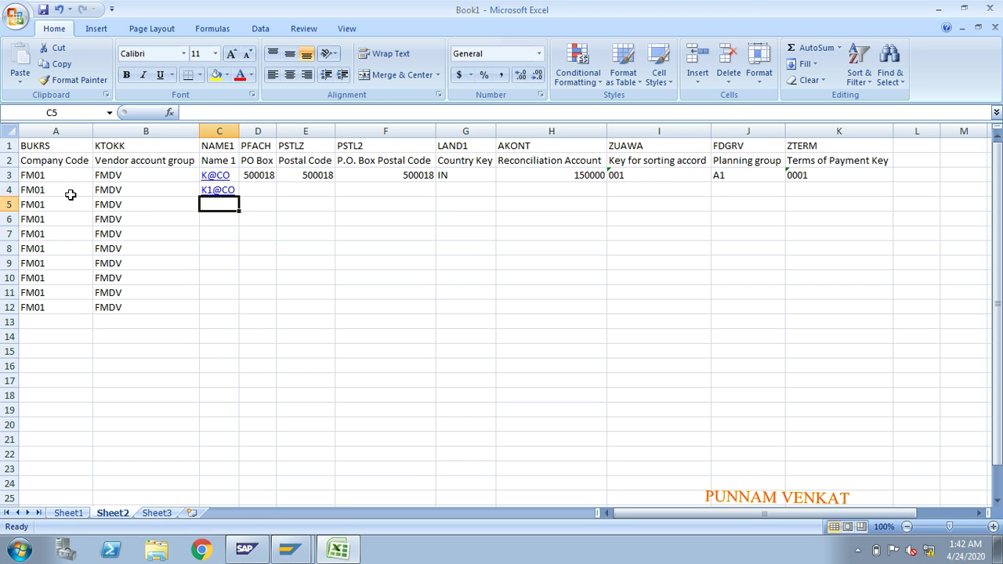
{"action": "type", "text": "K2"}
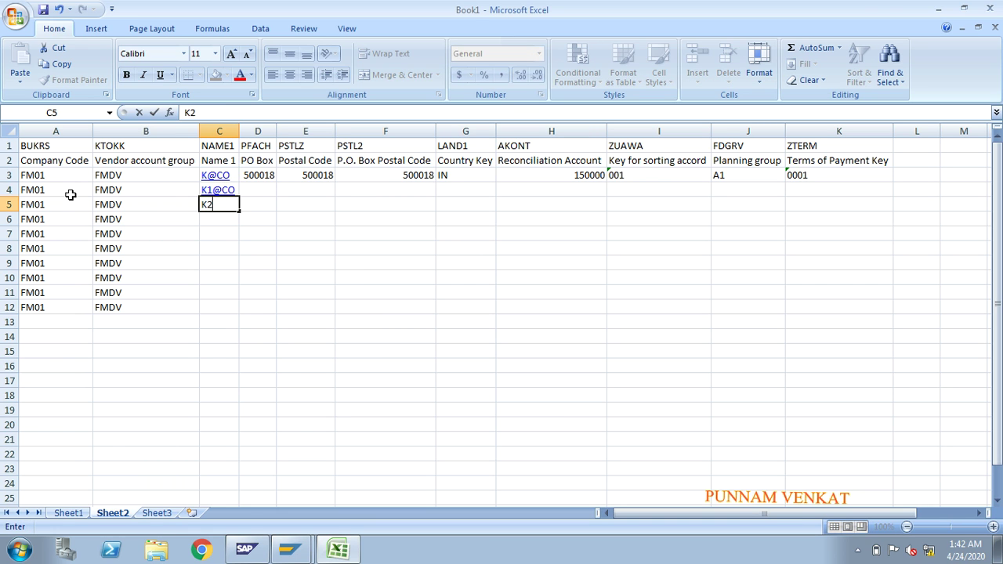
{"action": "type", "text": "@CO"}
{"action": "key", "text": "Return"}
{"action": "type", "text": "K3"}
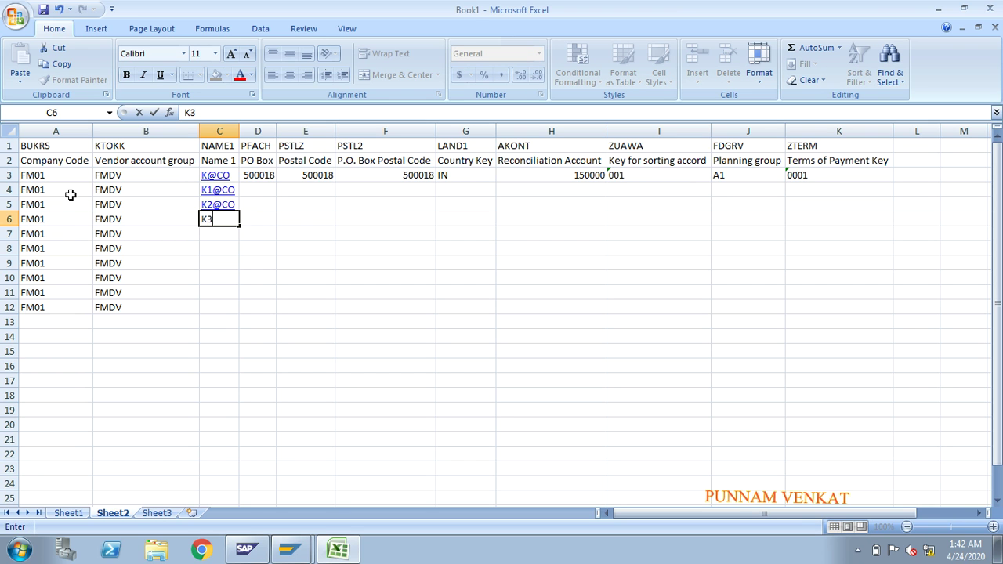
{"action": "type", "text": "@CO"}
{"action": "key", "text": "Return"}
Step: Enter the vendor names K4 @ CO, K5 @ CO and K6 @ CO in C7:C9
{"action": "type", "text": "K4"}
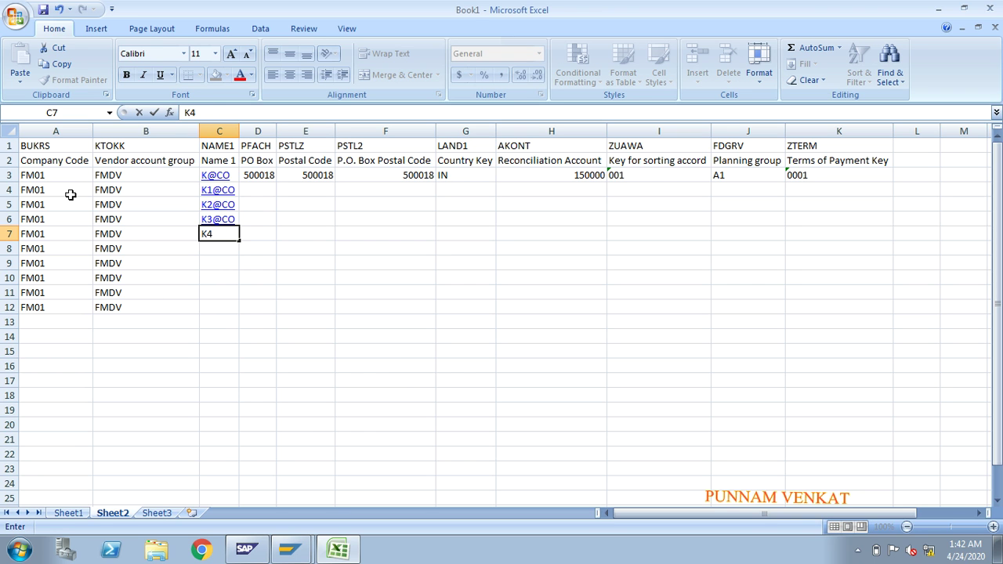
{"action": "type", "text": " @ CO"}
{"action": "key", "text": "Return"}
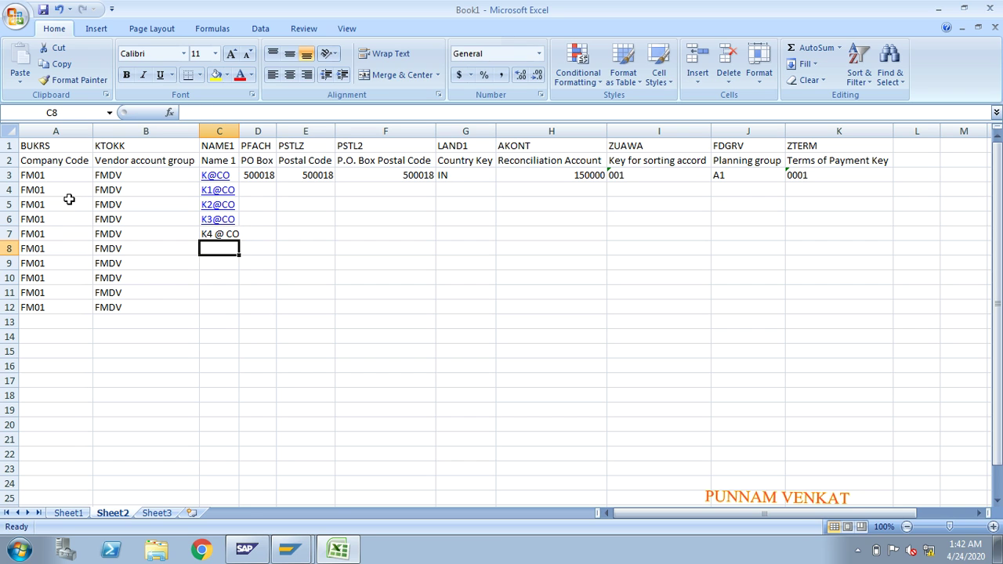
{"action": "type", "text": "K"}
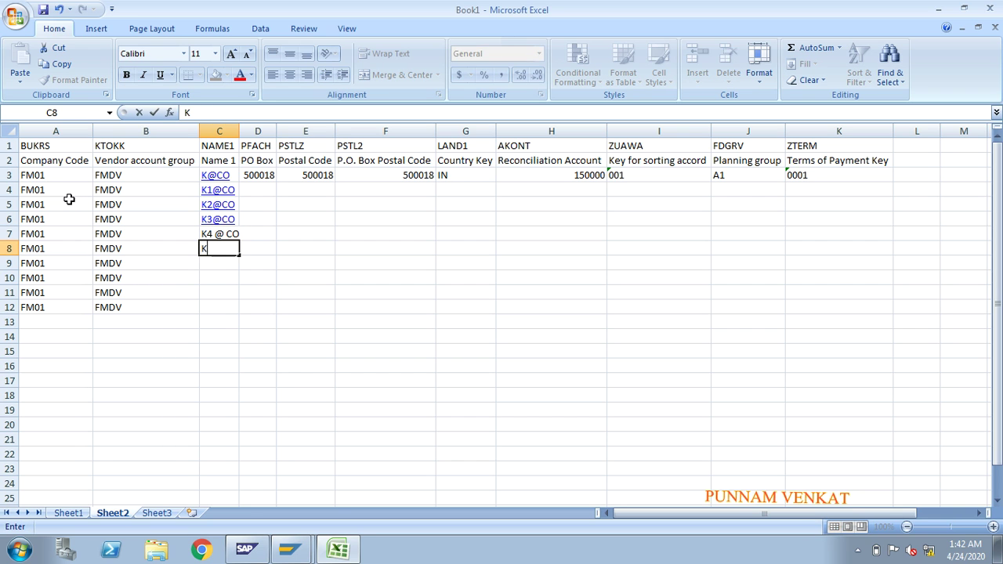
{"action": "type", "text": "5 @ CO"}
{"action": "key", "text": "Return"}
{"action": "type", "text": "K"}
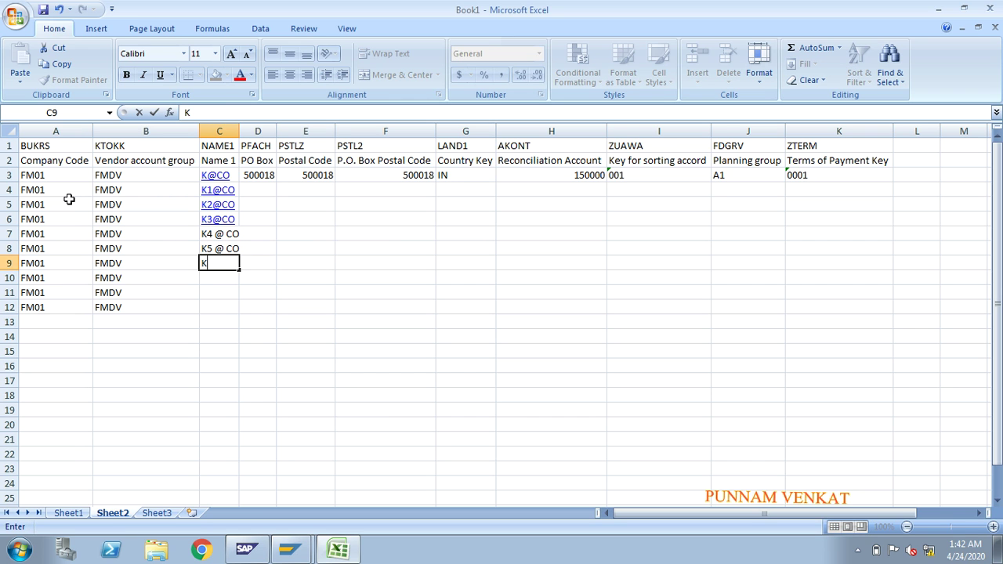
{"action": "type", "text": "6"}
{"action": "type", "text": "@ CO"}
{"action": "key", "text": "Return"}
{"action": "type", "text": "RAVI"}
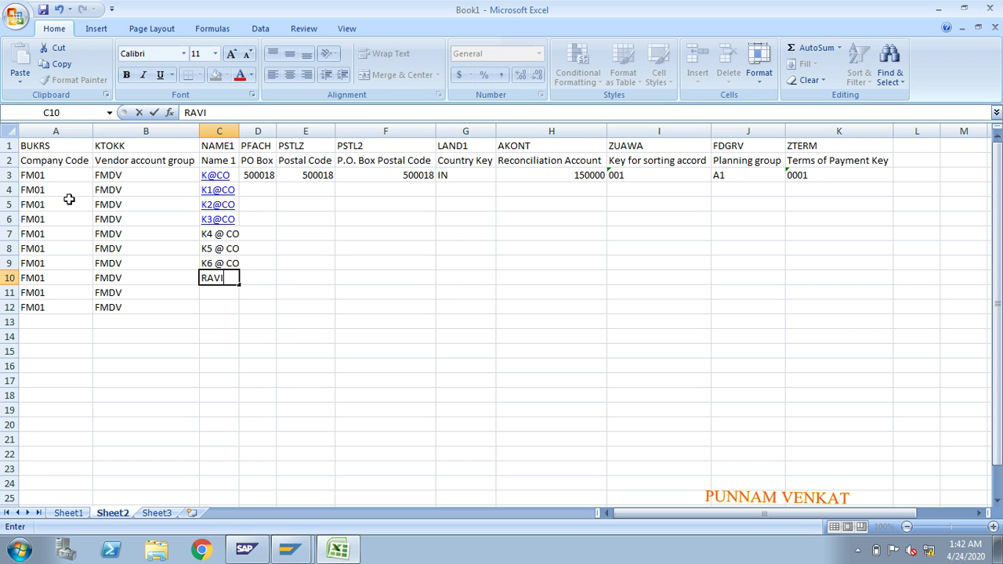
{"action": "key", "text": "Return"}
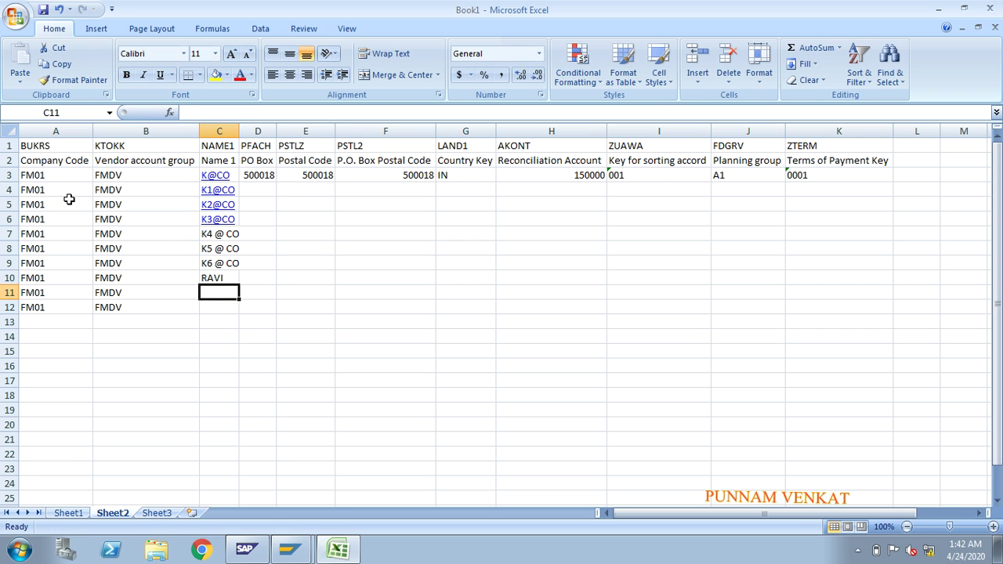
{"action": "type", "text": "AS @"}
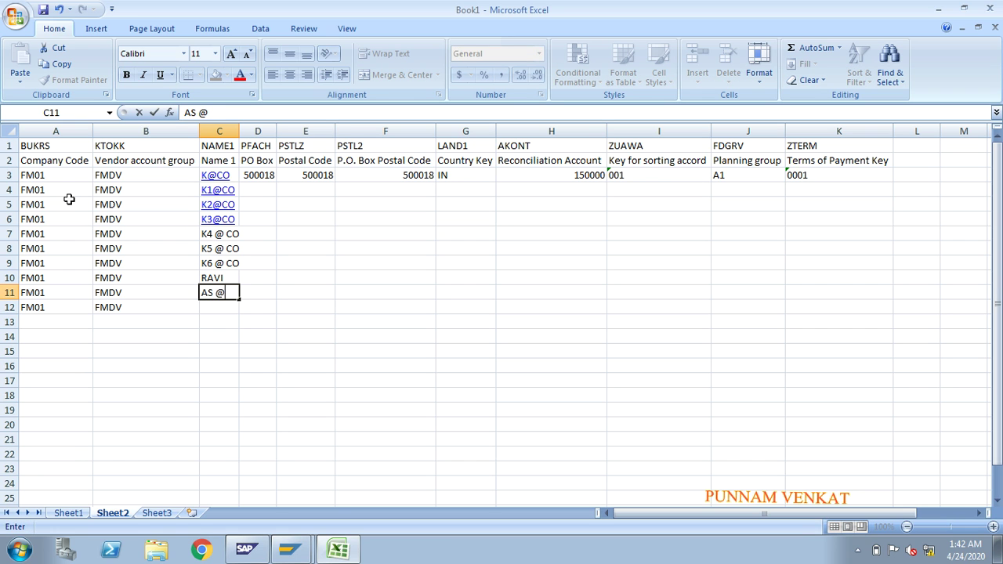
{"action": "type", "text": "CO"}
{"action": "key", "text": "Return"}
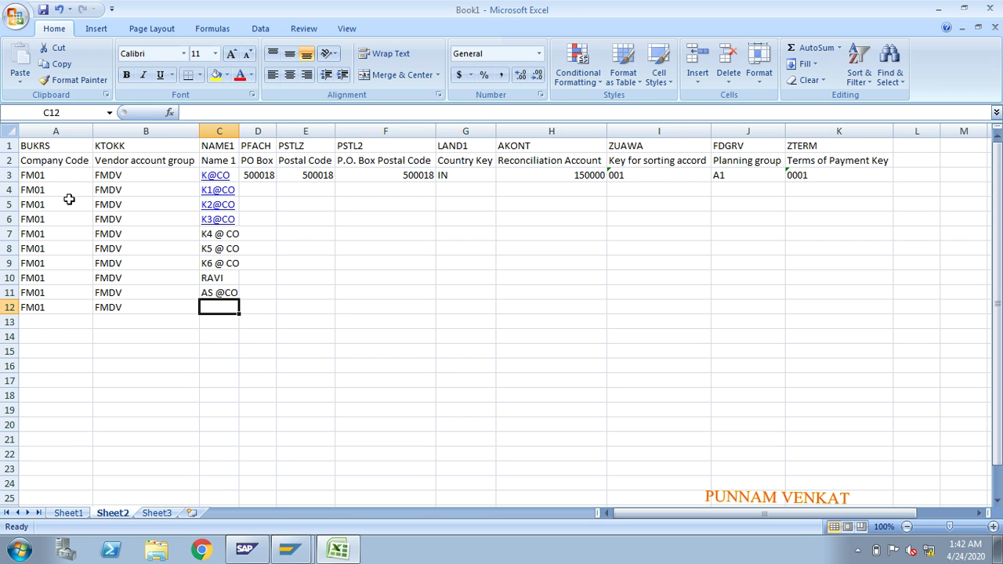
{"action": "type", "text": "VS @"}
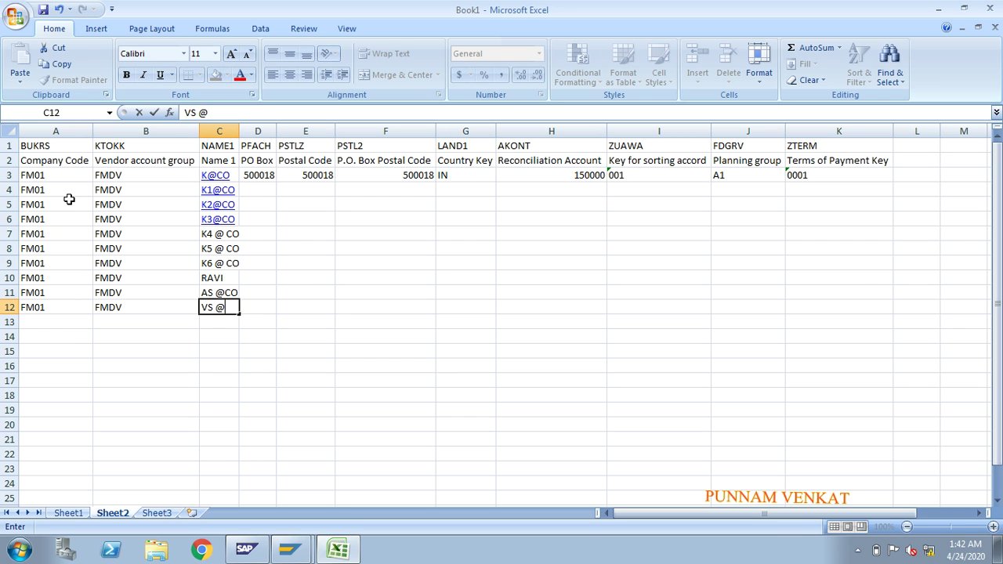
{"action": "type", "text": " CO"}
{"action": "key", "text": "Return"}
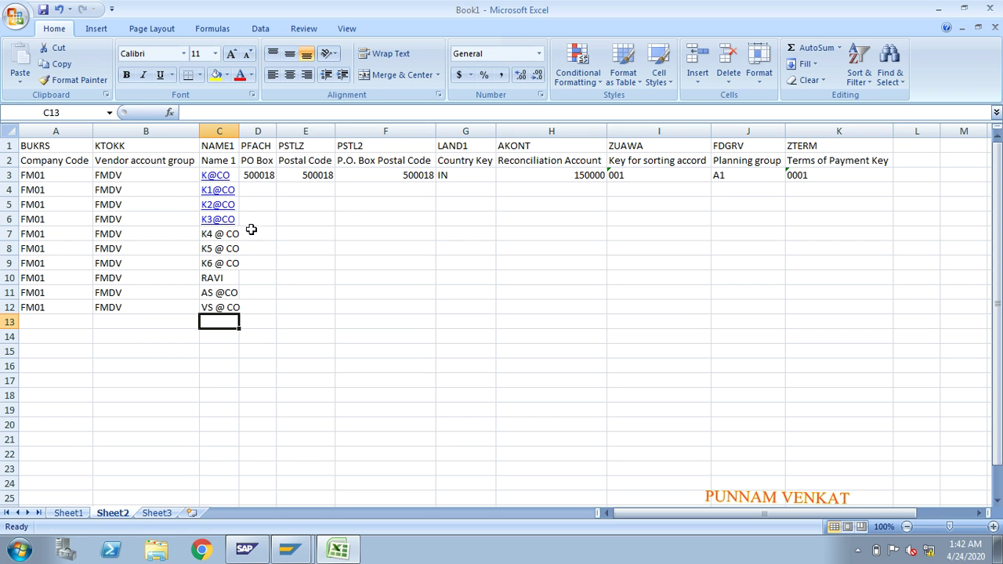
Step: Copy the PO Box value from D3 into D4:D12
{"action": "left_click", "coordinate": [270, 179]}
{"action": "key", "text": "ctrl+c"}
{"action": "left_click", "coordinate": [263, 191]}
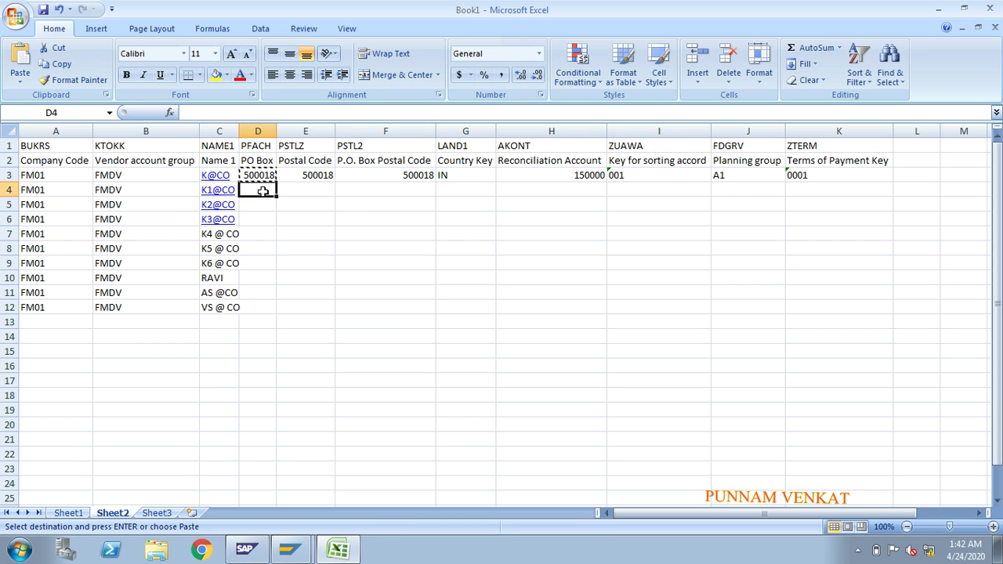
{"action": "key", "text": "shift+Down"}
{"action": "key", "text": "shift+Down"}
{"action": "key", "text": "shift+Down"}
{"action": "key", "text": "shift+Down"}
{"action": "key", "text": "shift+Down"}
{"action": "key", "text": "shift+Down"}
{"action": "key", "text": "shift+Down"}
{"action": "key", "text": "shift+Down"}
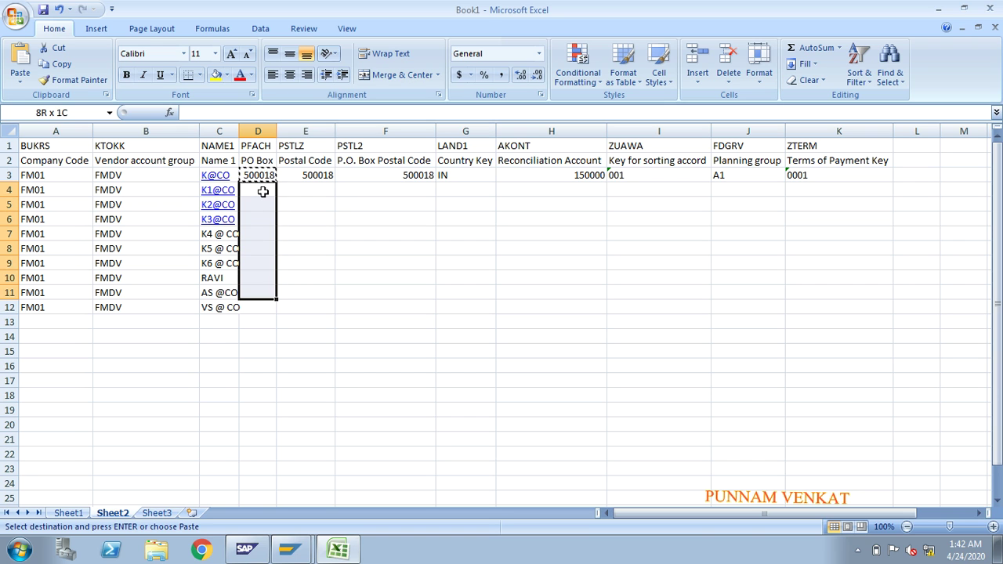
{"action": "key", "text": "ctrl+v"}
Step: Paste the copied PO Box value into the Postal Code and P.O. Box Postal Code cells E4:F12
{"action": "key", "text": "Right"}
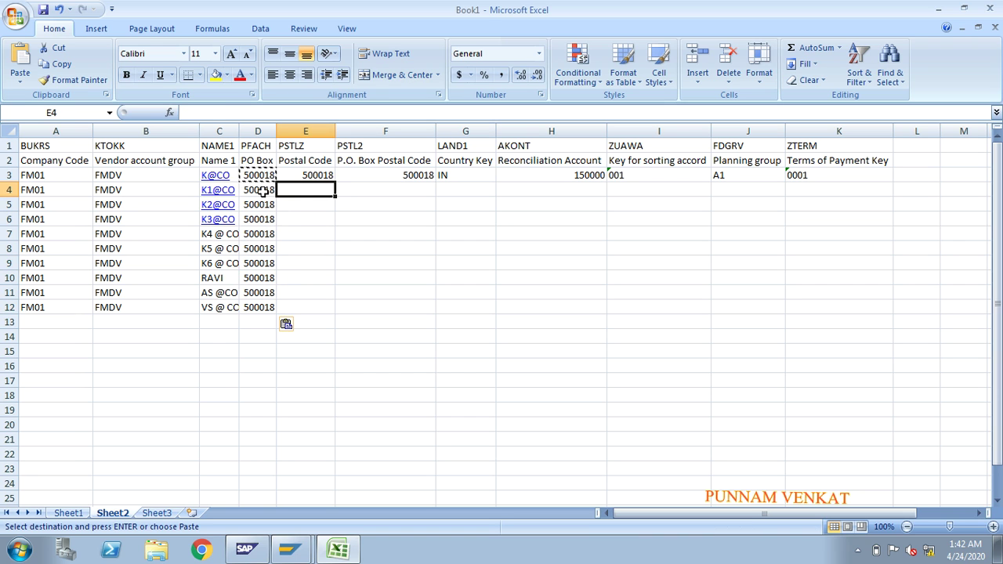
{"action": "key", "text": "Up"}
{"action": "key", "text": "shift+Down"}
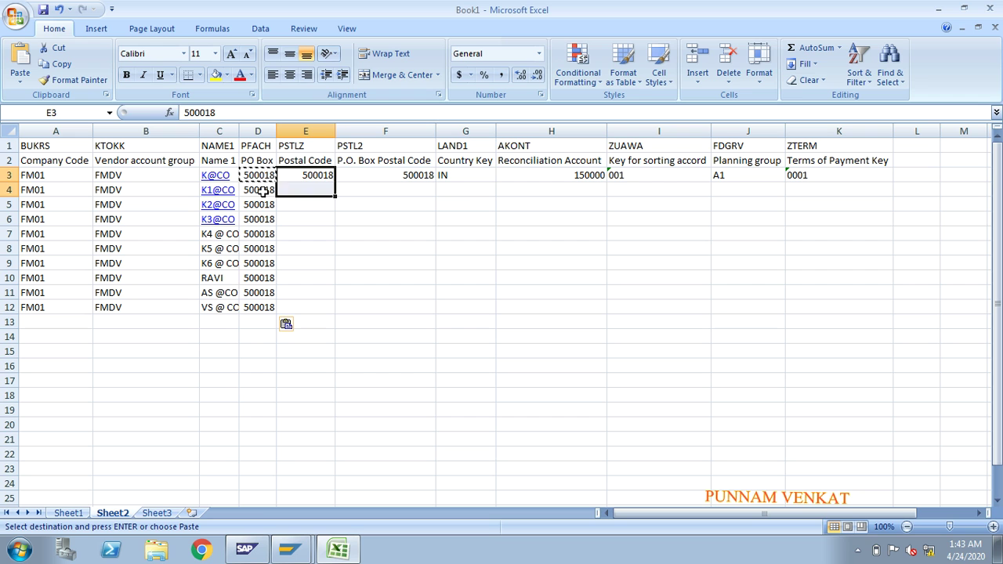
{"action": "key", "text": "Down"}
{"action": "key", "text": "shift+Down"}
{"action": "key", "text": "shift+Down"}
{"action": "key", "text": "shift+Down"}
{"action": "key", "text": "shift+Down"}
{"action": "key", "text": "shift+Down"}
{"action": "key", "text": "shift+Down"}
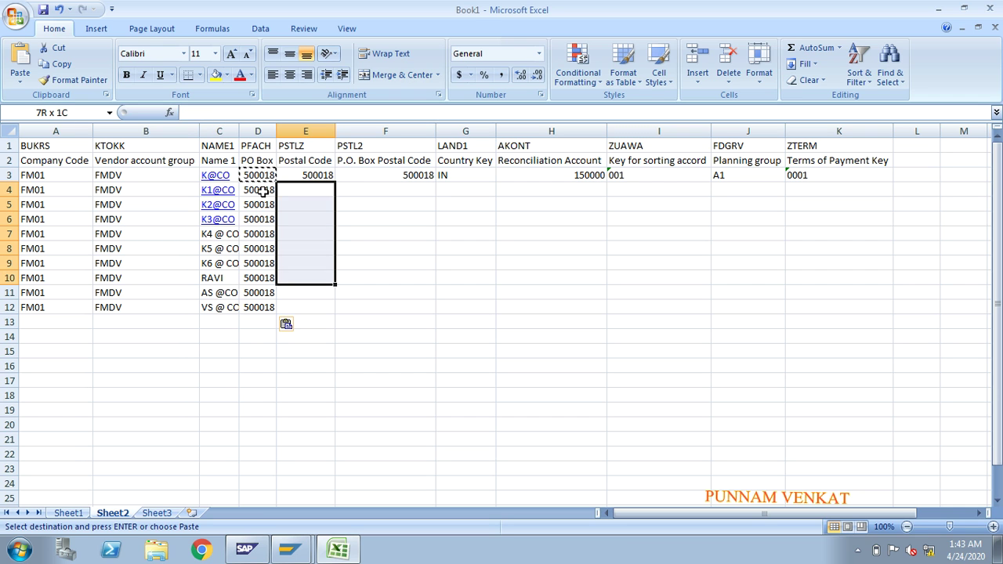
{"action": "key", "text": "shift+Down"}
{"action": "key", "text": "shift+Down"}
{"action": "key", "text": "shift+Right"}
{"action": "key", "text": "ctrl+v"}
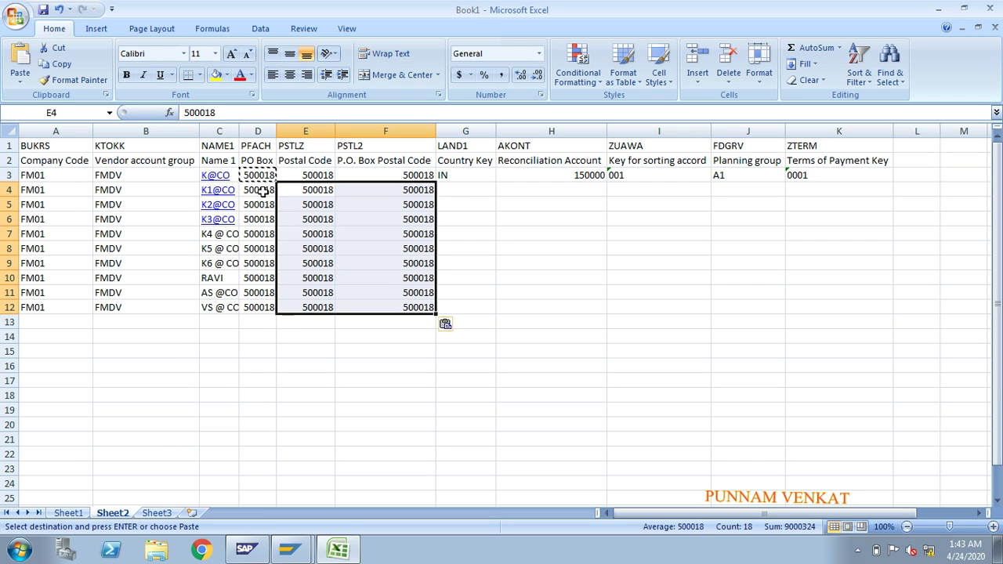
Step: Copy country key IN from G3 into G4:G12
{"action": "key", "text": "Right"}
{"action": "key", "text": "Up"}
{"action": "key", "text": "Right"}
{"action": "key", "text": "ctrl+c"}
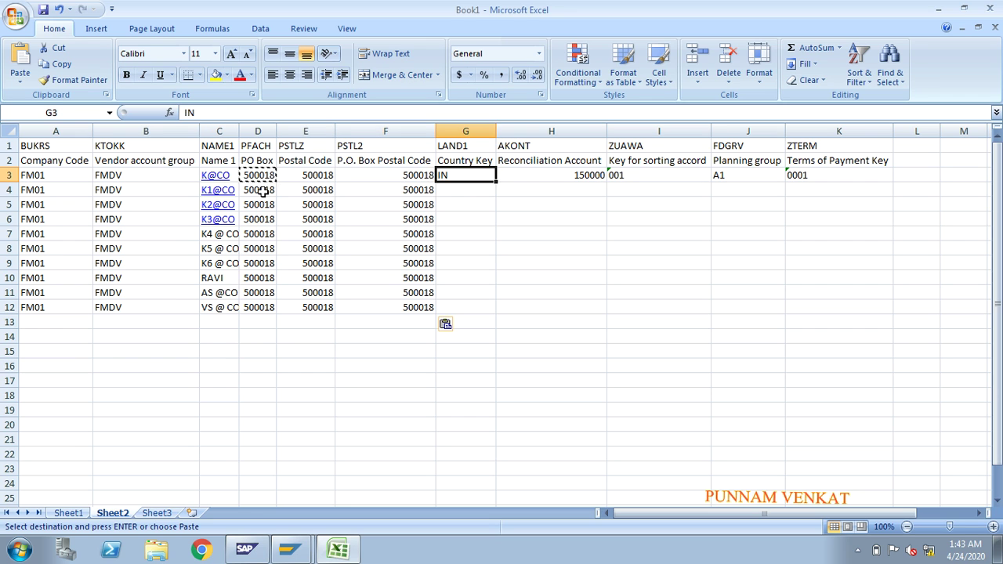
{"action": "key", "text": "Down"}
{"action": "key", "text": "shift+Down"}
{"action": "key", "text": "shift+Down"}
{"action": "key", "text": "shift+Down"}
{"action": "key", "text": "shift+Down"}
{"action": "key", "text": "shift+Down"}
{"action": "key", "text": "shift+Down"}
{"action": "key", "text": "shift+Down"}
{"action": "key", "text": "shift+Down"}
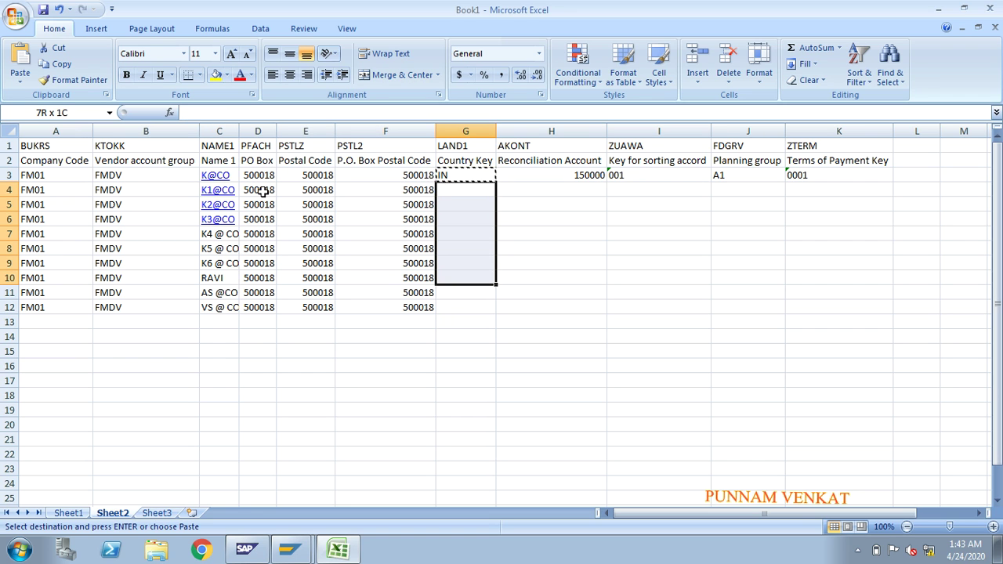
{"action": "key", "text": "ctrl+v"}
Step: Copy the reconciliation account from H3 into H4:H12
{"action": "key", "text": "Right"}
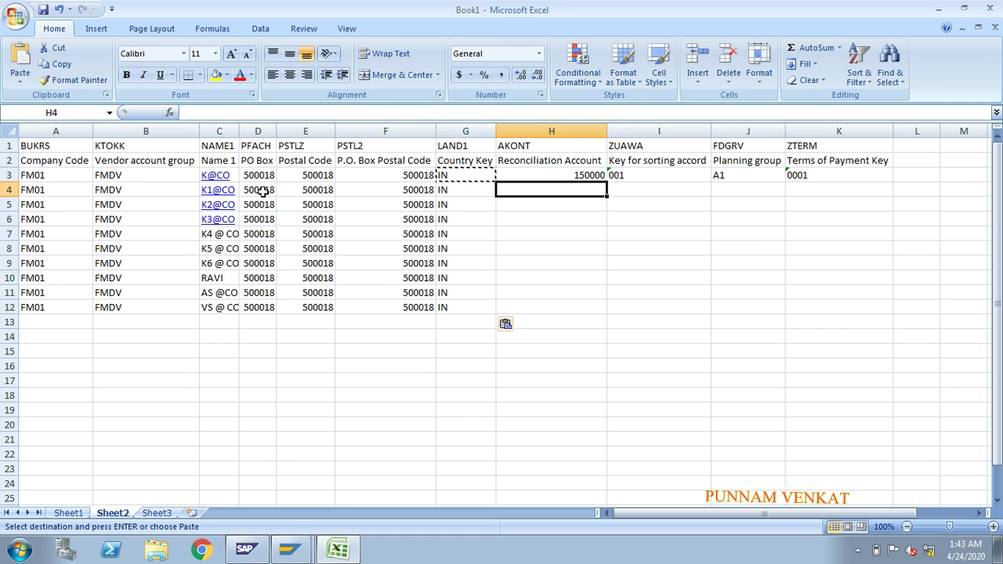
{"action": "key", "text": "Up"}
{"action": "key", "text": "ctrl+c"}
{"action": "key", "text": "Down"}
{"action": "key", "text": "shift+Down"}
{"action": "key", "text": "shift+Down"}
{"action": "key", "text": "shift+Down"}
{"action": "key", "text": "shift+Down"}
{"action": "key", "text": "shift+Down"}
{"action": "key", "text": "shift+Down"}
{"action": "key", "text": "shift+Down"}
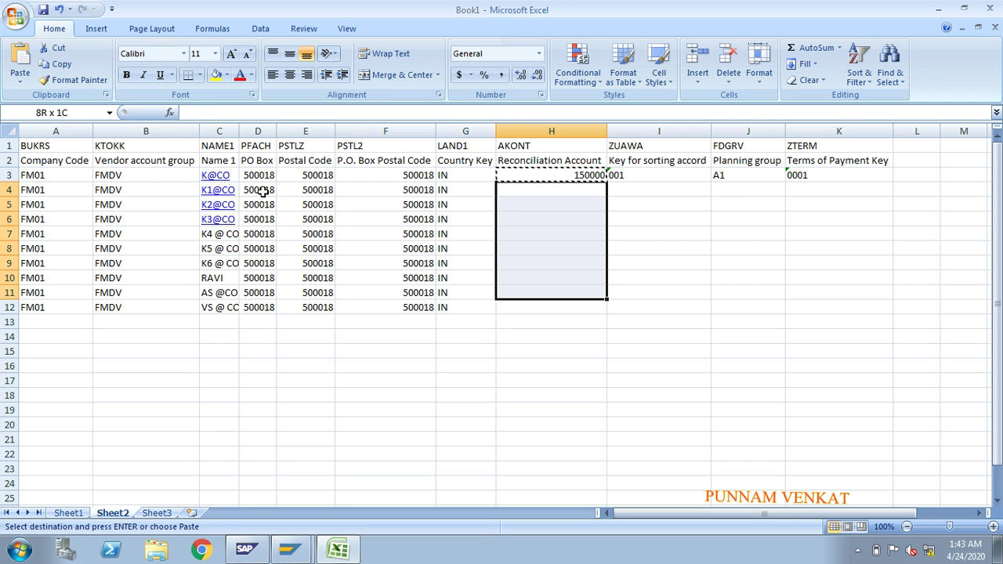
{"action": "key", "text": "shift+Down"}
{"action": "key", "text": "ctrl+v"}
Step: Copy sort key 001 from I3 into I4:I12
{"action": "key", "text": "Right"}
{"action": "key", "text": "Up"}
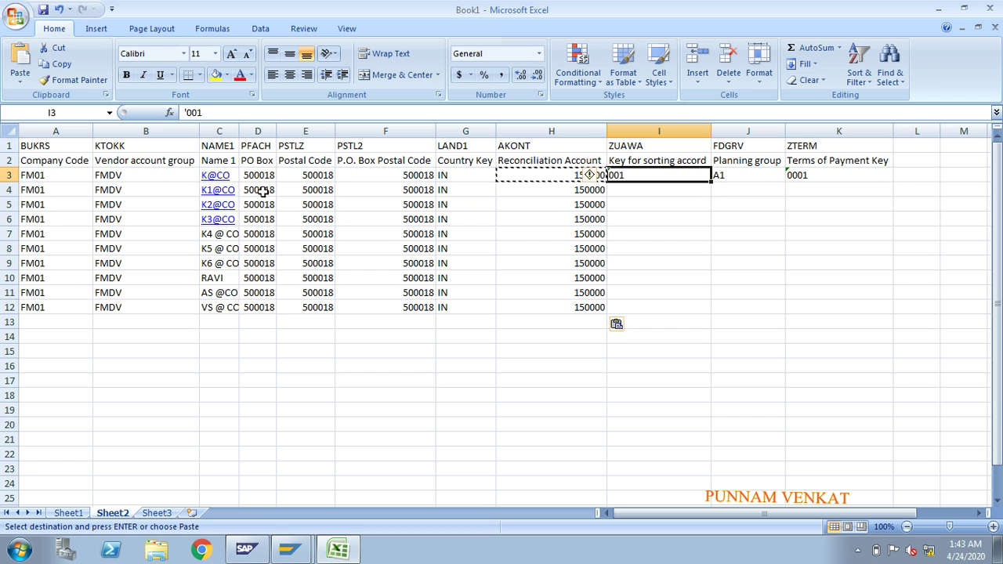
{"action": "key", "text": "ctrl+c"}
{"action": "key", "text": "Down"}
{"action": "key", "text": "shift+Down"}
{"action": "key", "text": "shift+Down"}
{"action": "key", "text": "shift+Down"}
{"action": "key", "text": "shift+Down"}
{"action": "key", "text": "shift+Down"}
{"action": "key", "text": "shift+Down"}
{"action": "key", "text": "shift+Down"}
{"action": "key", "text": "shift+Down"}
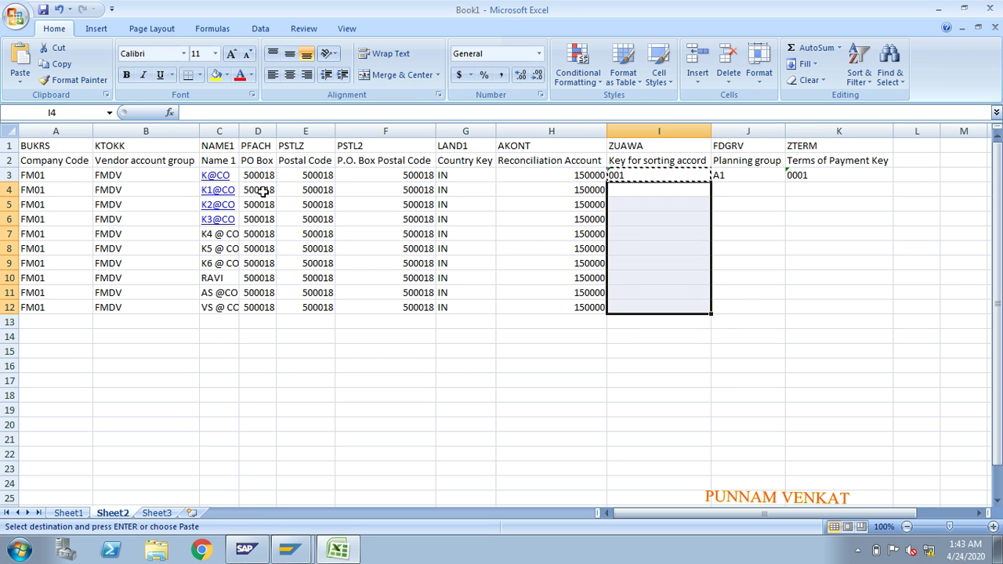
{"action": "key", "text": "ctrl+v"}
Step: Copy planning group A1 from J3 into J4:J12
{"action": "key", "text": "Right"}
{"action": "key", "text": "Up"}
{"action": "key", "text": "ctrl+c"}
{"action": "key", "text": "Down"}
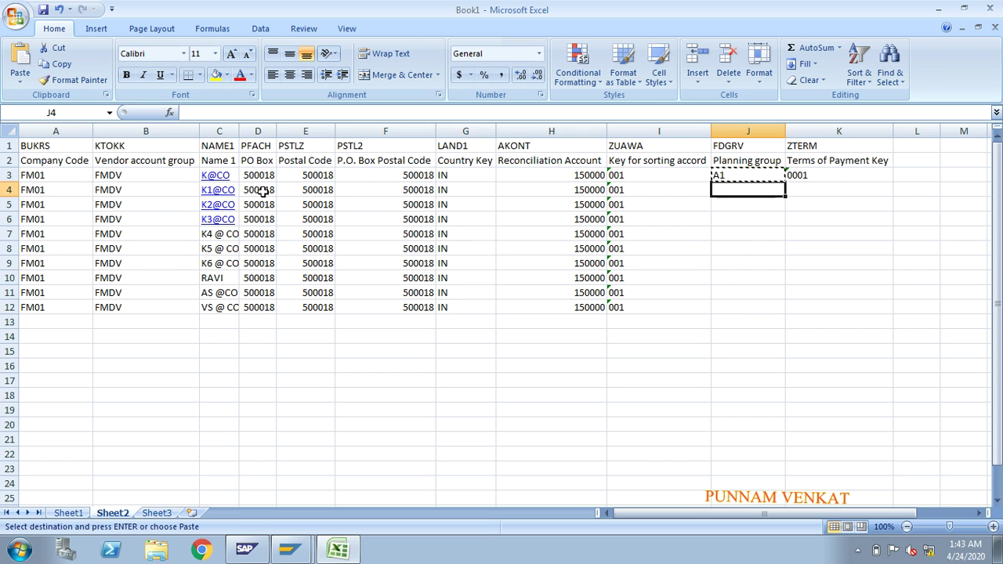
{"action": "key", "text": "shift+Down"}
{"action": "key", "text": "shift+Down"}
{"action": "key", "text": "shift+Down"}
{"action": "key", "text": "shift+Down"}
{"action": "key", "text": "shift+Down"}
{"action": "key", "text": "shift+Down"}
{"action": "key", "text": "shift+Down"}
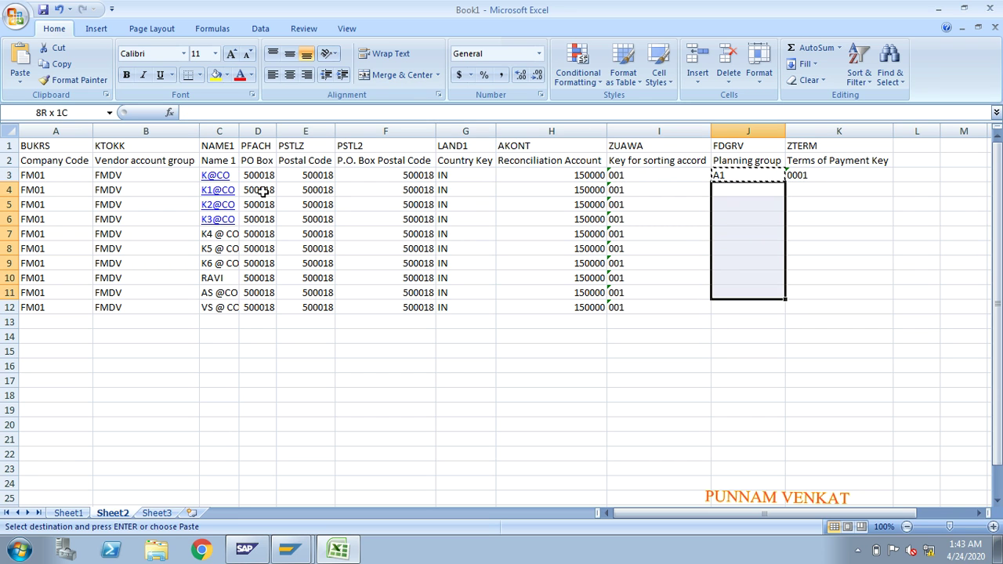
{"action": "key", "text": "shift+Down"}
{"action": "key", "text": "ctrl+v"}
Step: Copy payment terms key 0001 from K3 into K4:K12
{"action": "key", "text": "Right"}
{"action": "key", "text": "Up"}
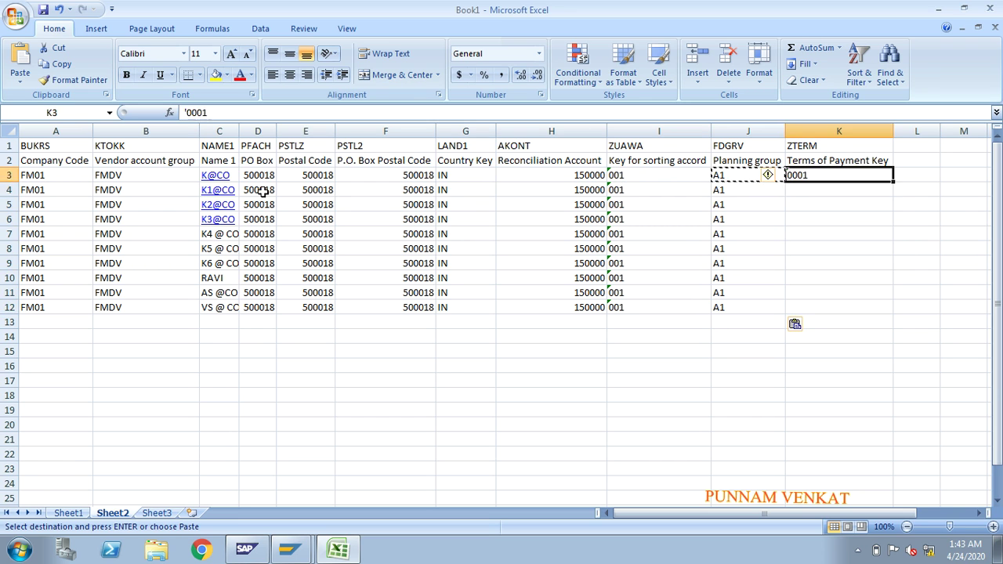
{"action": "key", "text": "ctrl+c"}
{"action": "key", "text": "Down"}
{"action": "key", "text": "ctrl+v"}
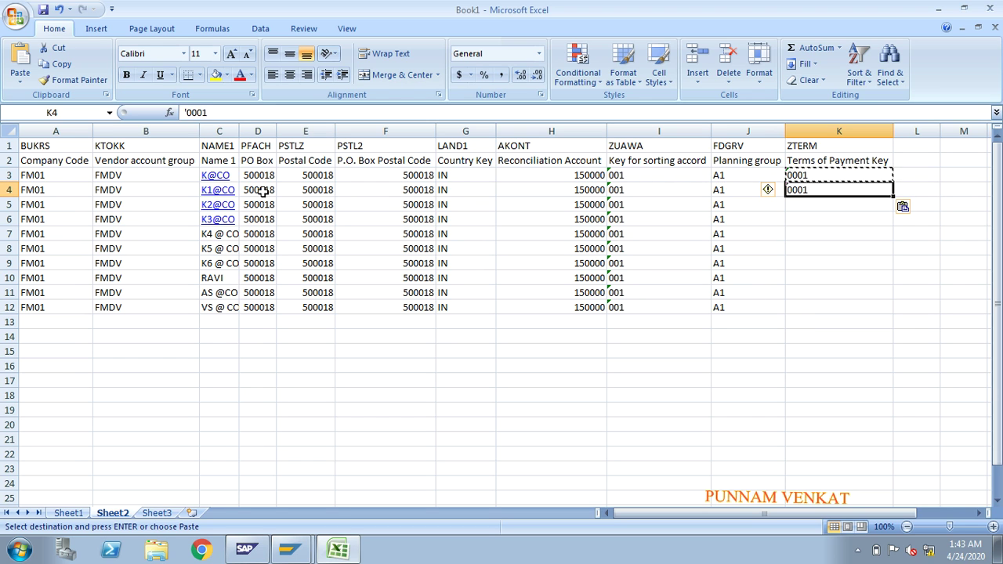
{"action": "key", "text": "Down"}
{"action": "key", "text": "shift+Down"}
{"action": "key", "text": "shift+Down"}
{"action": "key", "text": "shift+Down"}
{"action": "key", "text": "shift+Down"}
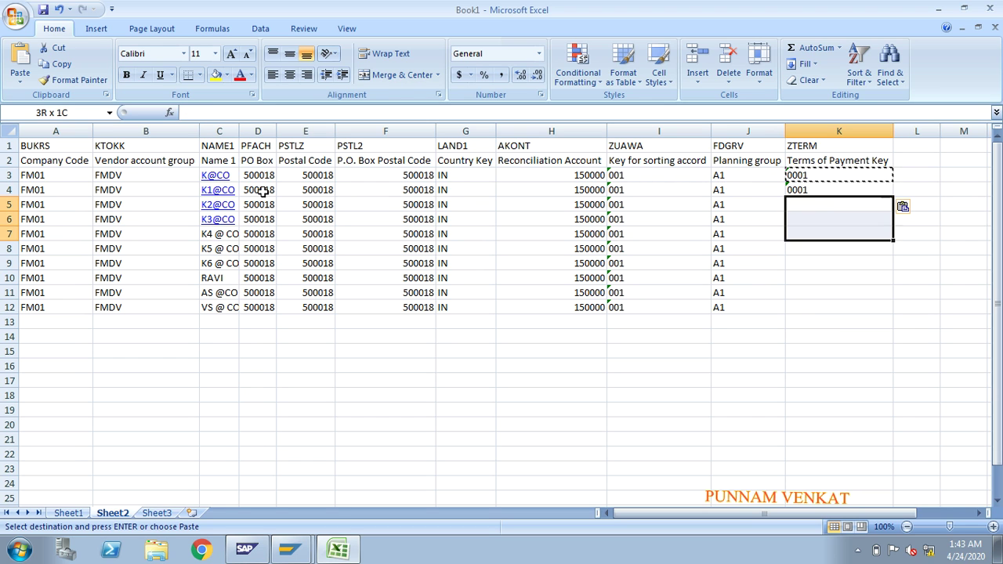
{"action": "key", "text": "shift+Down"}
{"action": "key", "text": "shift+Down"}
{"action": "key", "text": "shift+Down"}
{"action": "key", "text": "ctrl+v"}
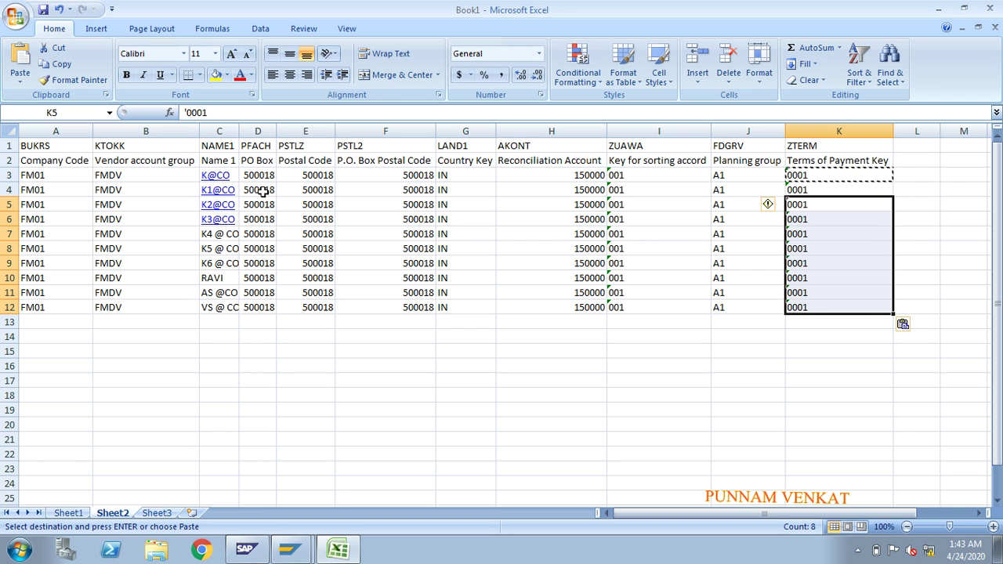
Step: Add spaces around the @ in the vendor names in C3 and C4, making them K @ CO and K1 @ CO
{"action": "left_click", "coordinate": [224, 249]}
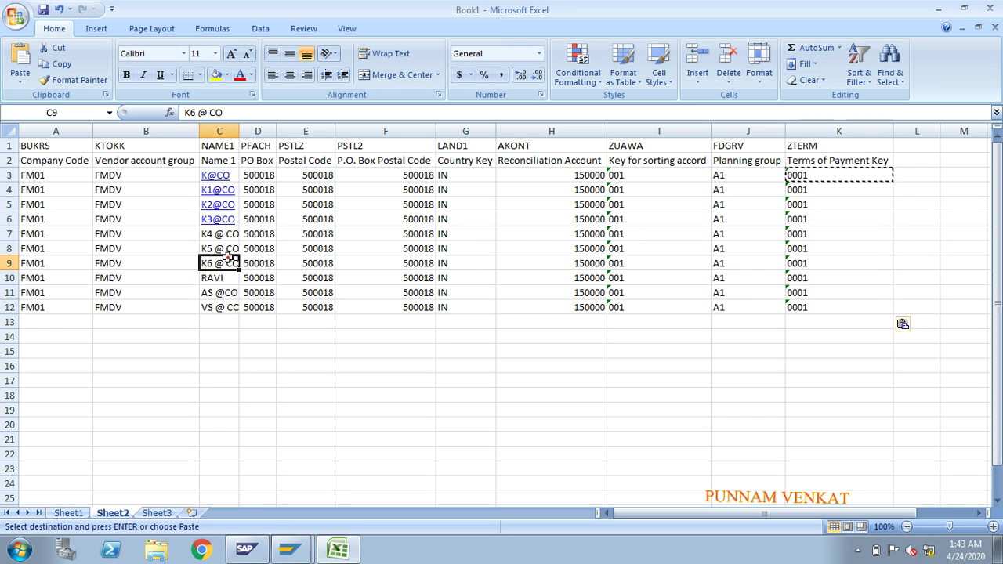
{"action": "key", "text": "Up"}
{"action": "key", "text": "Up"}
{"action": "key", "text": "Up"}
{"action": "key", "text": "Up"}
{"action": "key", "text": "Up"}
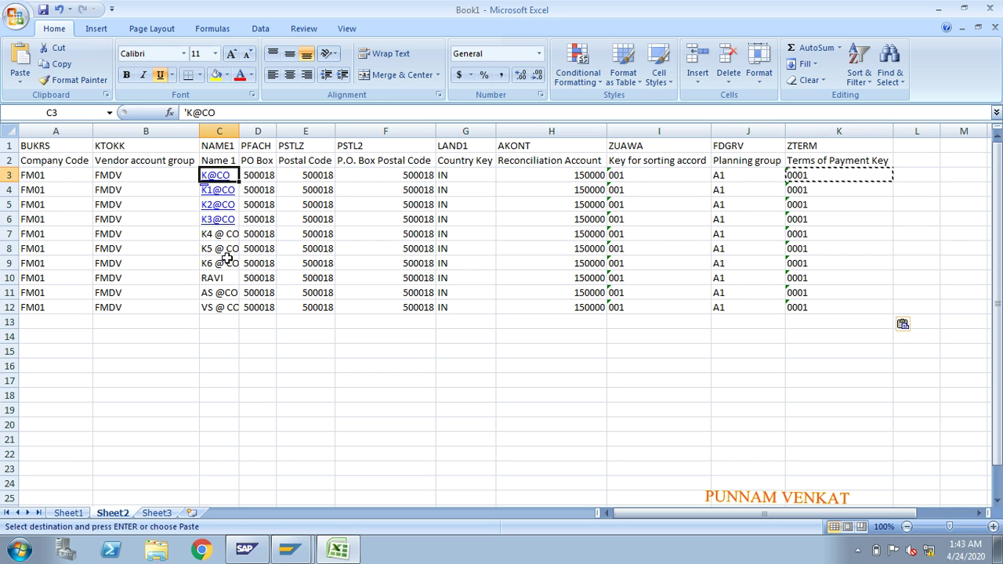
{"action": "left_click", "coordinate": [194, 113]}
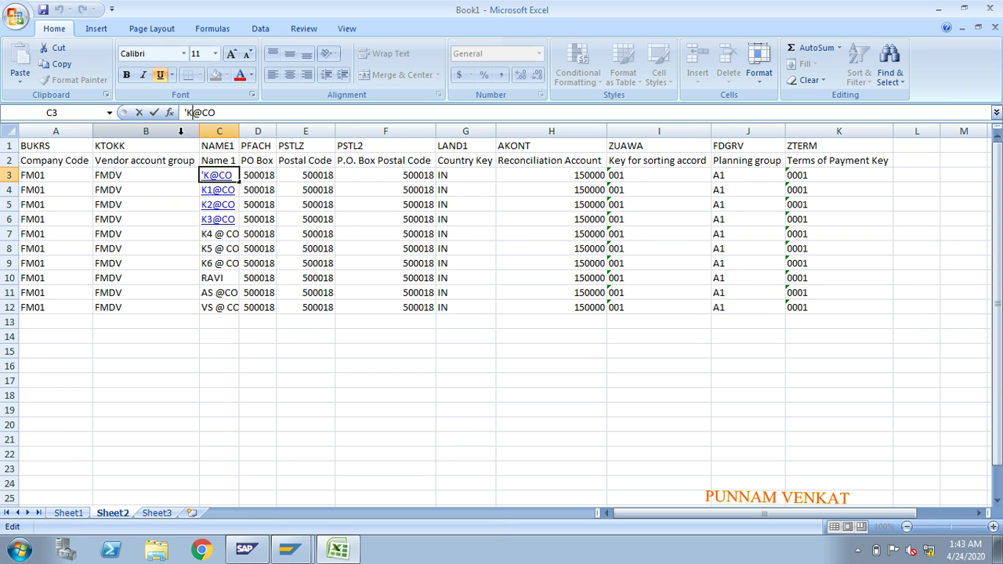
{"action": "left_click", "coordinate": [207, 112]}
{"action": "key", "text": "Return"}
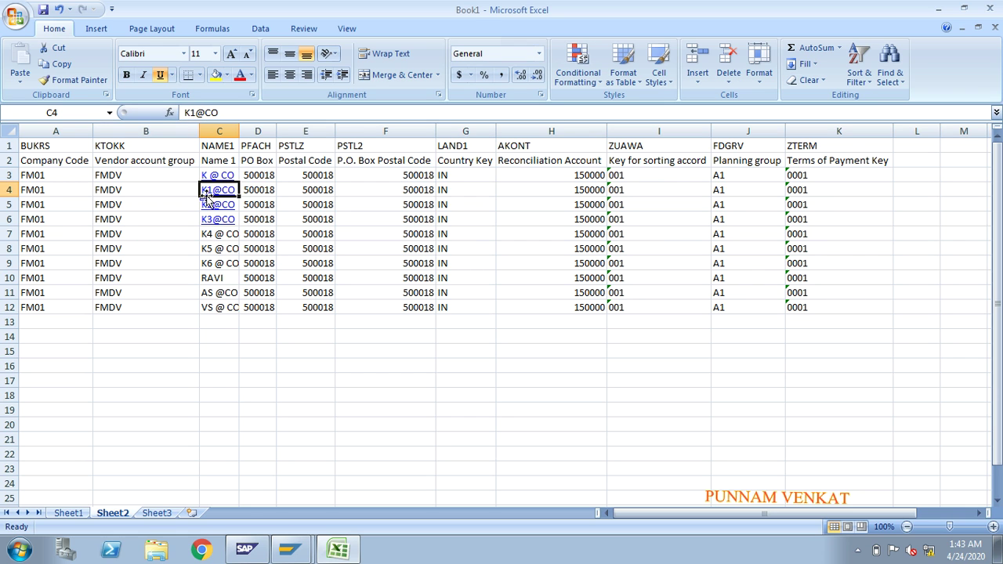
{"action": "left_click", "coordinate": [197, 113]}
{"action": "left_click", "coordinate": [197, 113]}
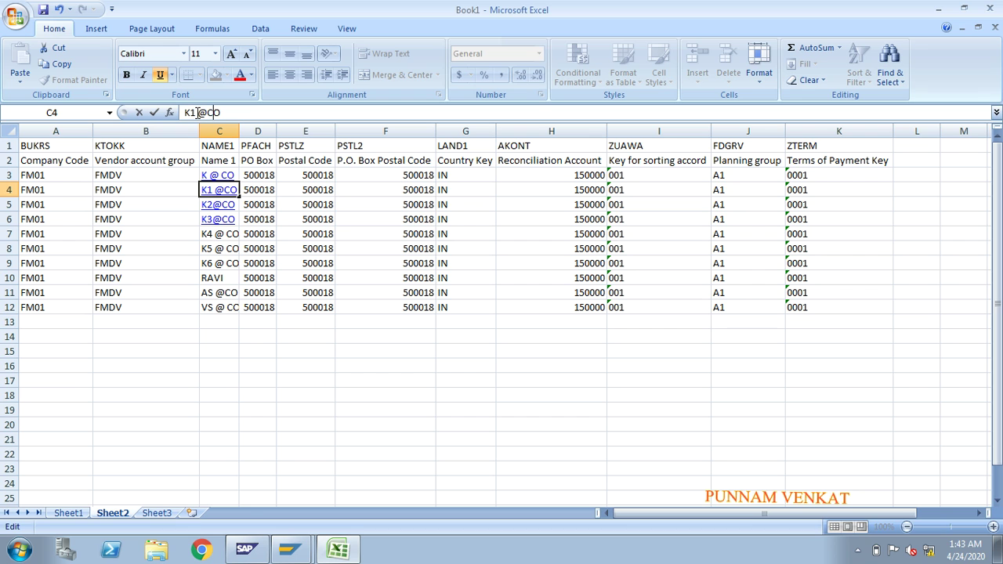
{"action": "key", "text": "Return"}
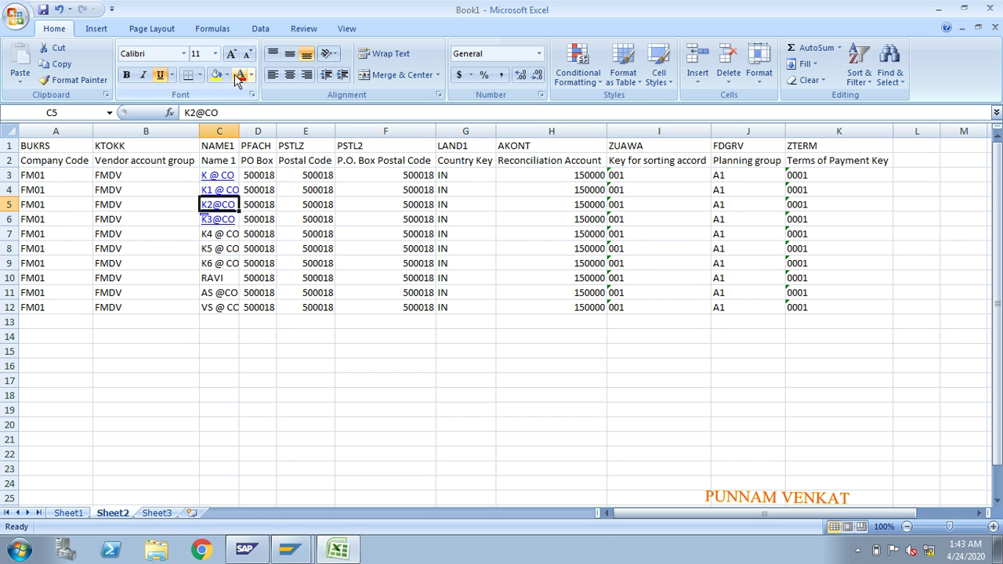
{"action": "left_click", "coordinate": [227, 250]}
{"action": "left_click", "coordinate": [216, 233]}
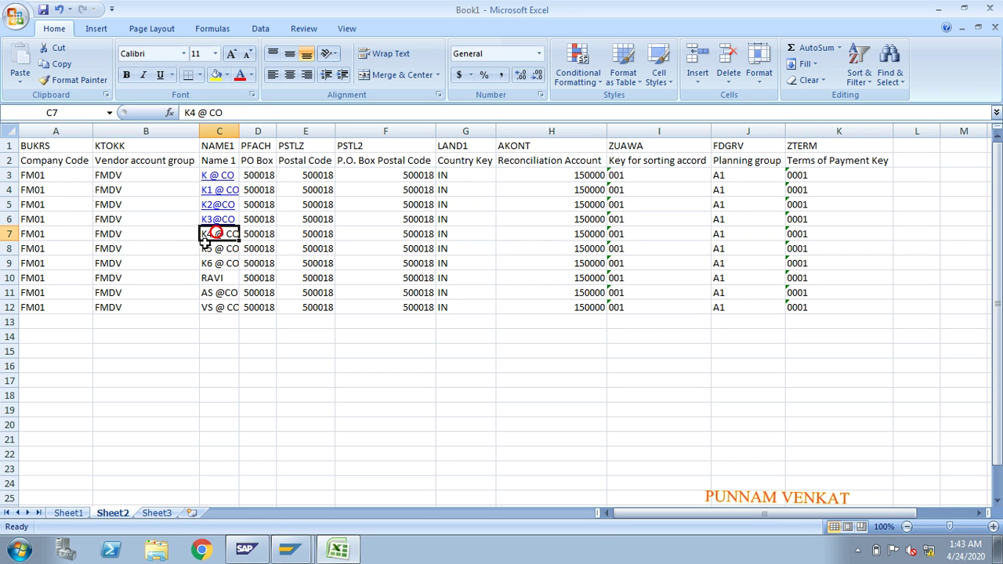
{"action": "key", "text": "Up"}
{"action": "key", "text": "shift+Up"}
{"action": "key", "text": "shift+Up"}
{"action": "key", "text": "shift+Up"}
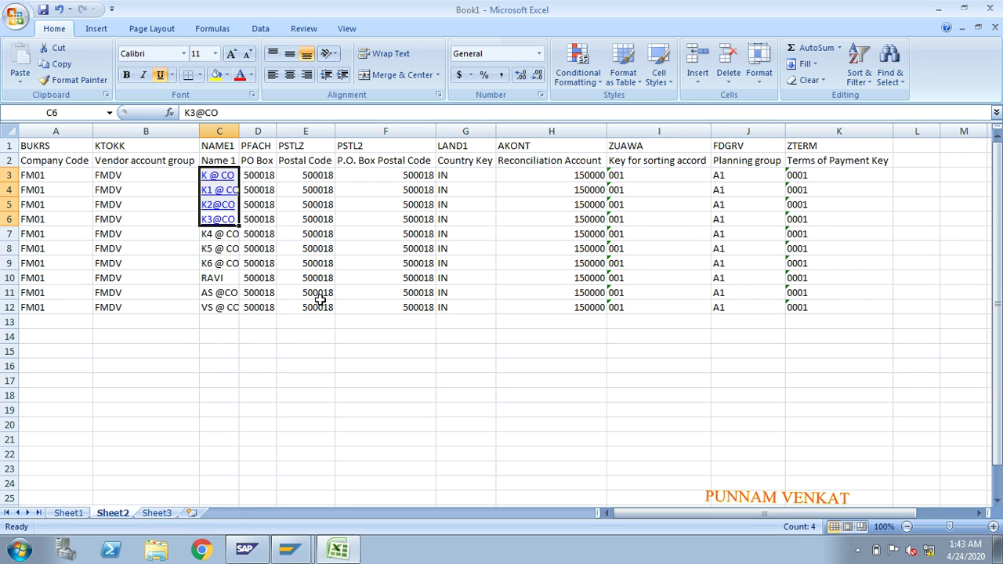
{"action": "left_click", "coordinate": [320, 348]}
{"action": "left_click", "coordinate": [271, 393]}
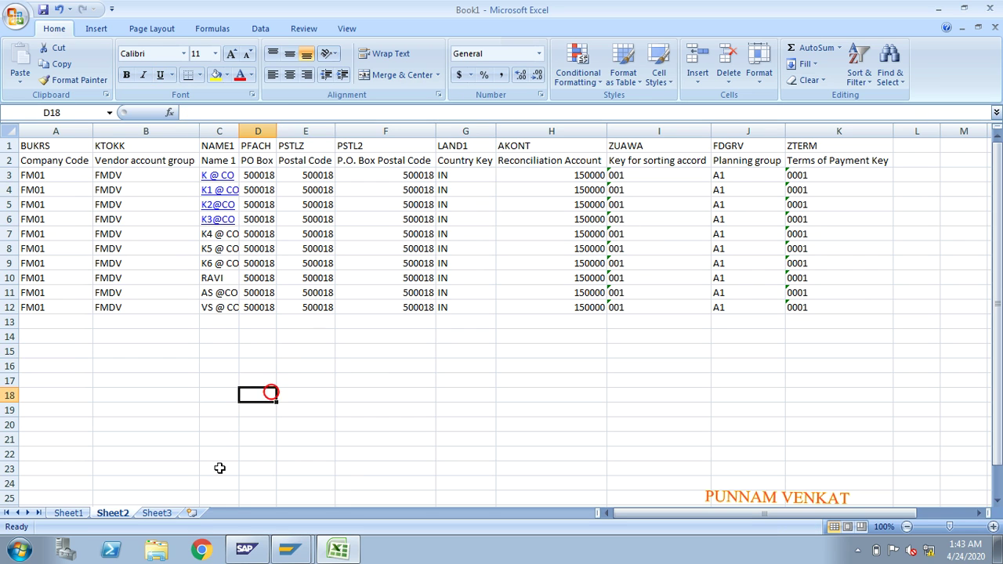
{"action": "left_click", "coordinate": [365, 421]}
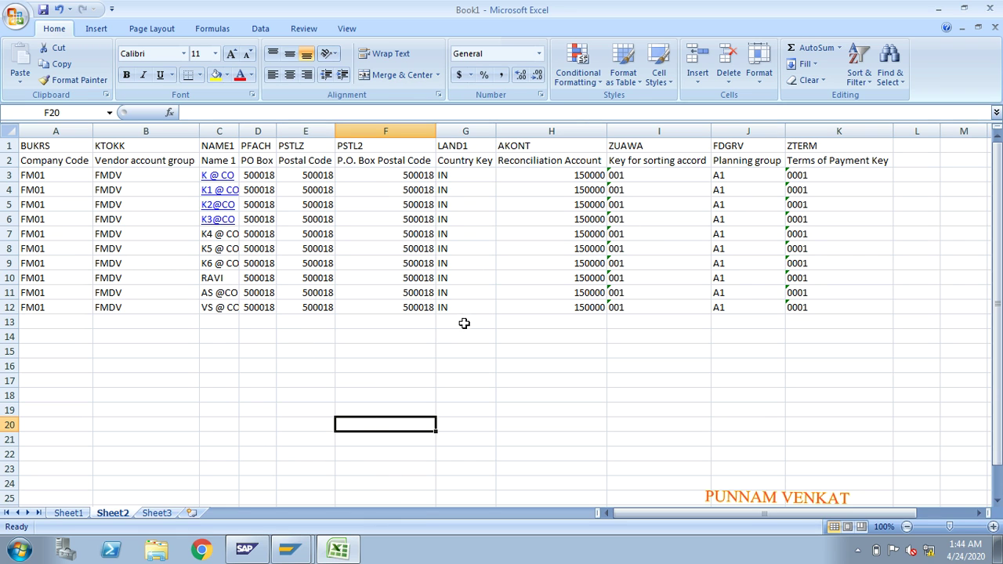
{"action": "left_click", "coordinate": [182, 395]}
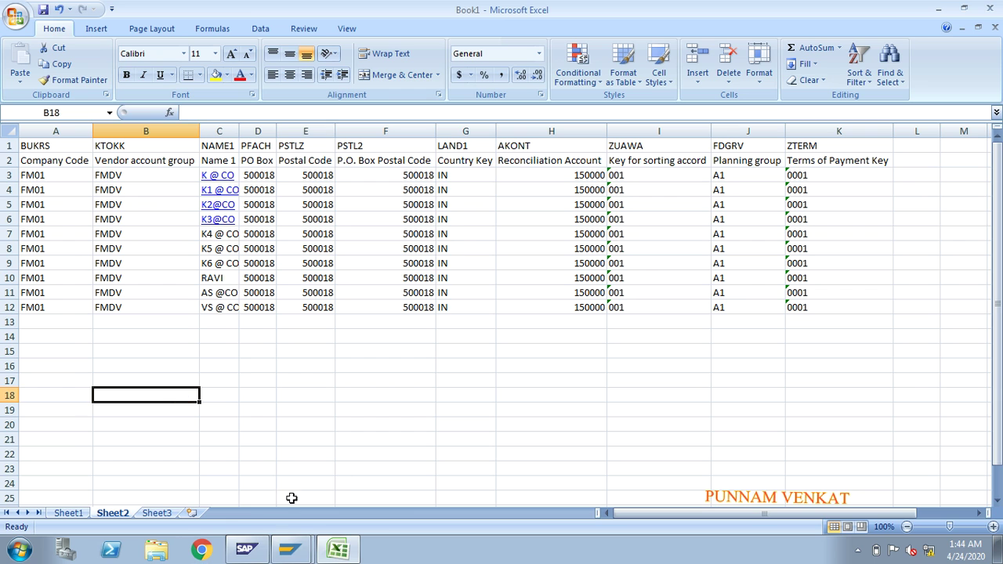
{"action": "left_click", "coordinate": [295, 464]}
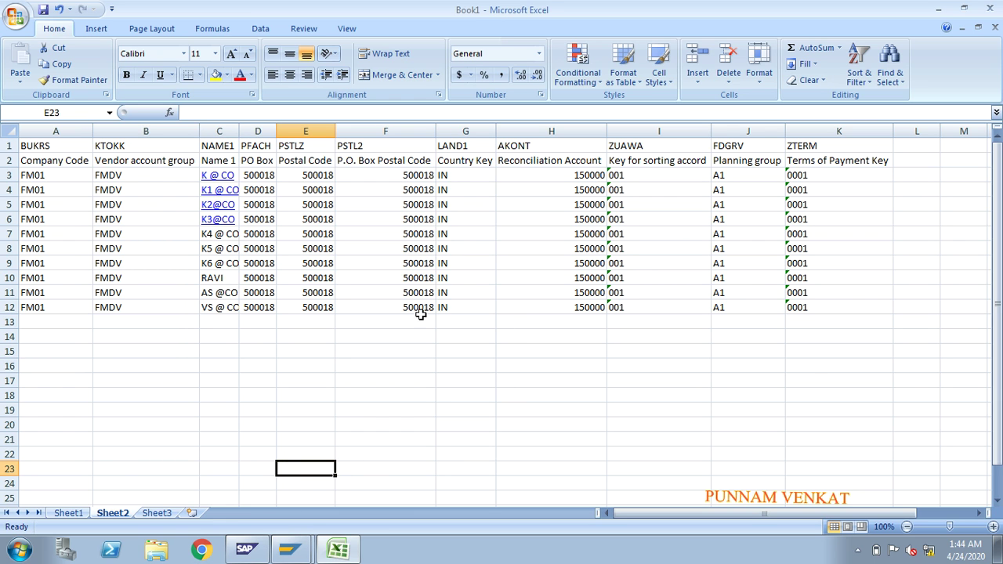
Step: Left-align the whole vendor table A1:K12, including both header rows
{"action": "left_click_drag", "start_coordinate": [33, 152], "coordinate": [822, 302]}
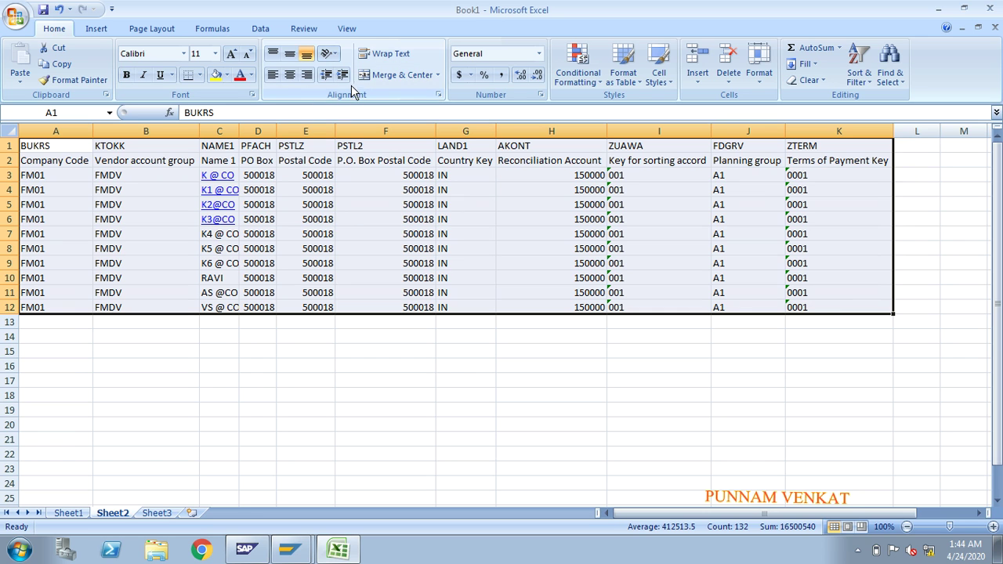
{"action": "left_click", "coordinate": [273, 75]}
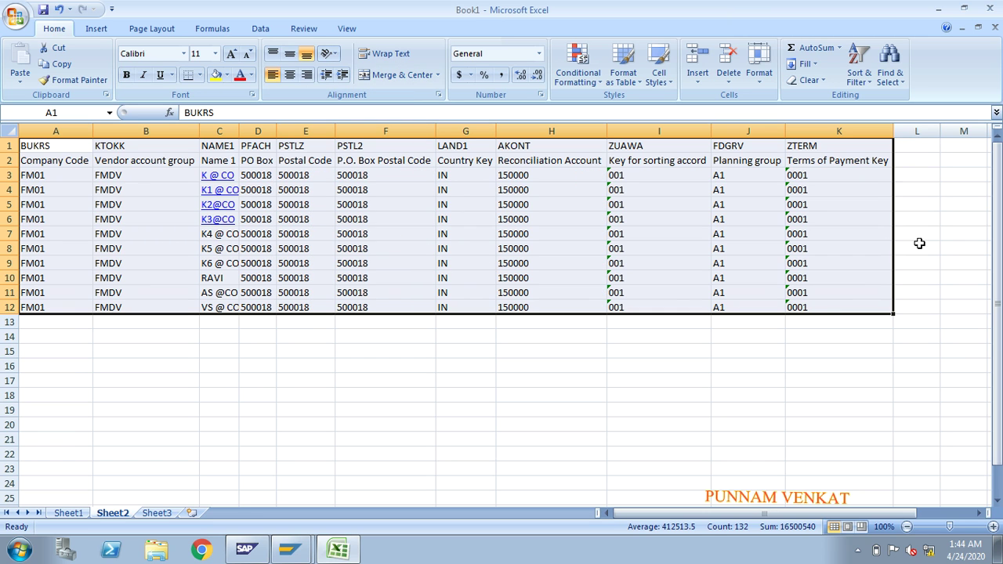
{"action": "left_click", "coordinate": [476, 401]}
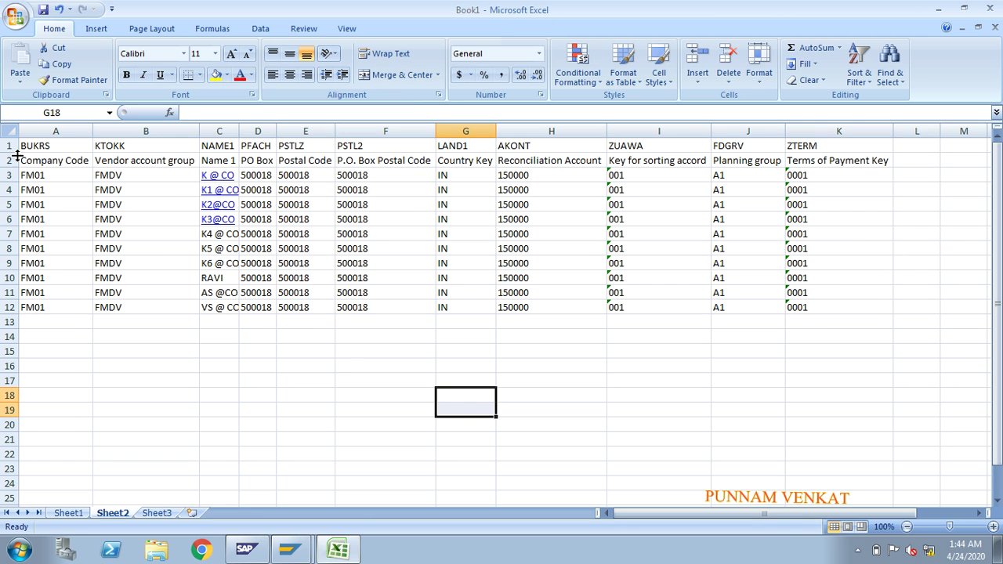
Step: Delete the two header rows with the field names and descriptions, leaving only the vendor data rows
{"action": "left_click_drag", "start_coordinate": [7, 146], "coordinate": [6, 159]}
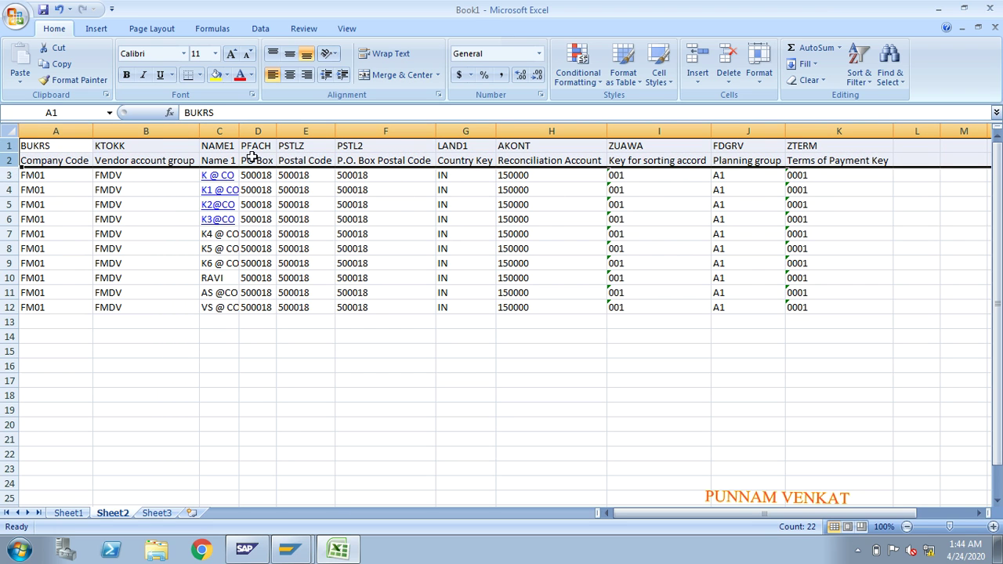
{"action": "left_click", "coordinate": [728, 62]}
{"action": "left_click", "coordinate": [445, 337]}
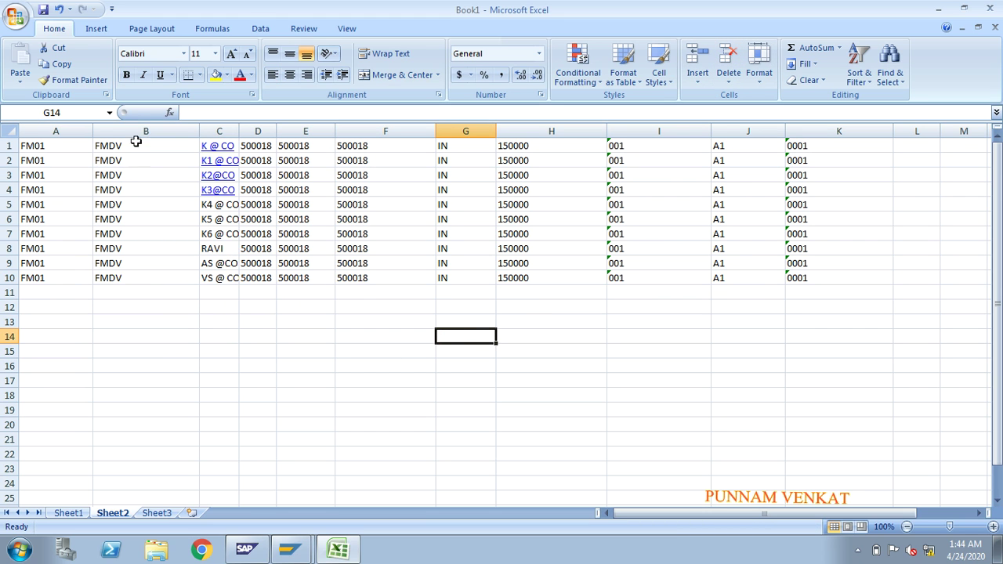
Step: Auto-fit the widths of columns A through K on Sheet2 to their contents
{"action": "double_click", "coordinate": [92, 135]}
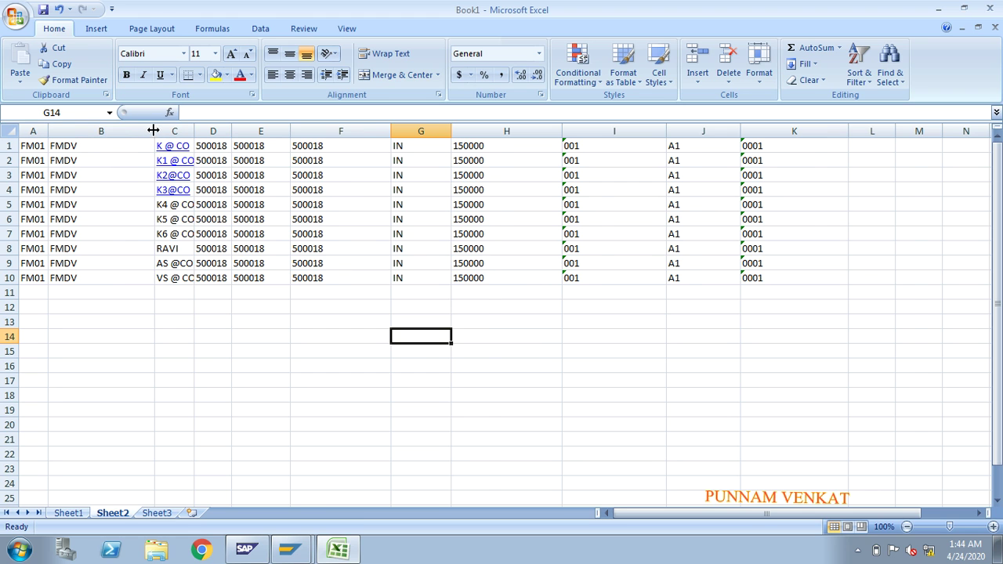
{"action": "double_click", "coordinate": [154, 131]}
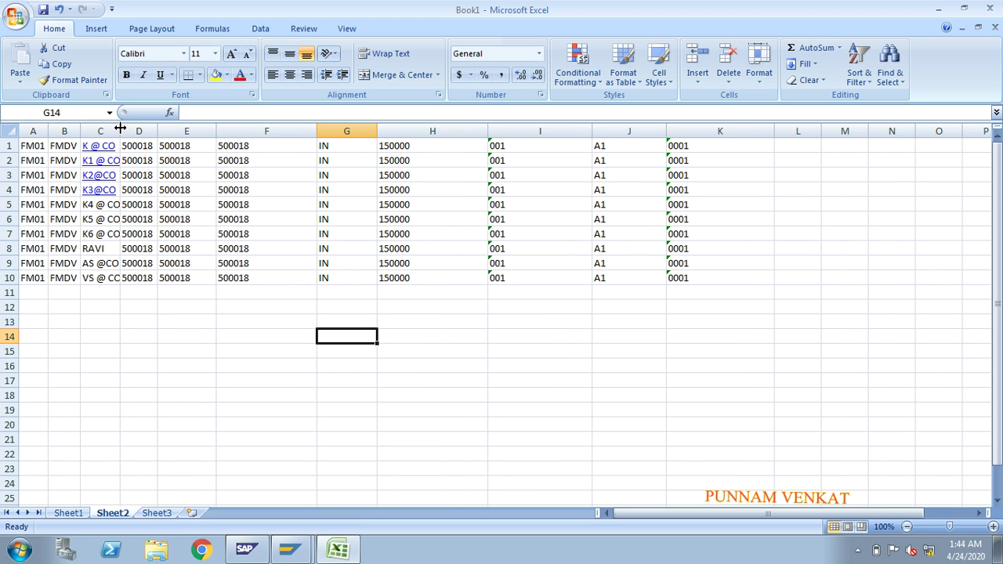
{"action": "double_click", "coordinate": [121, 129]}
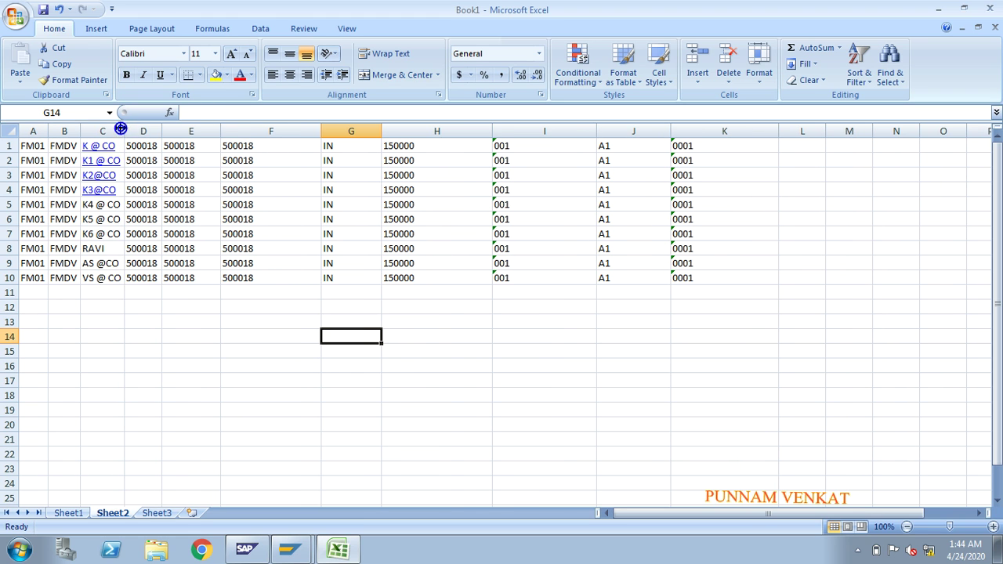
{"action": "double_click", "coordinate": [162, 131]}
{"action": "double_click", "coordinate": [219, 132]}
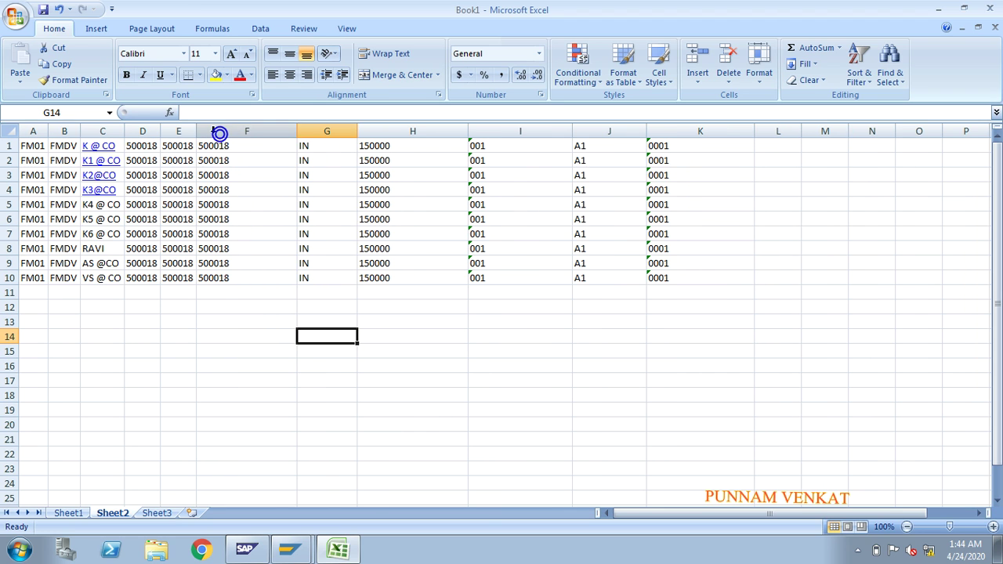
{"action": "double_click", "coordinate": [296, 131]}
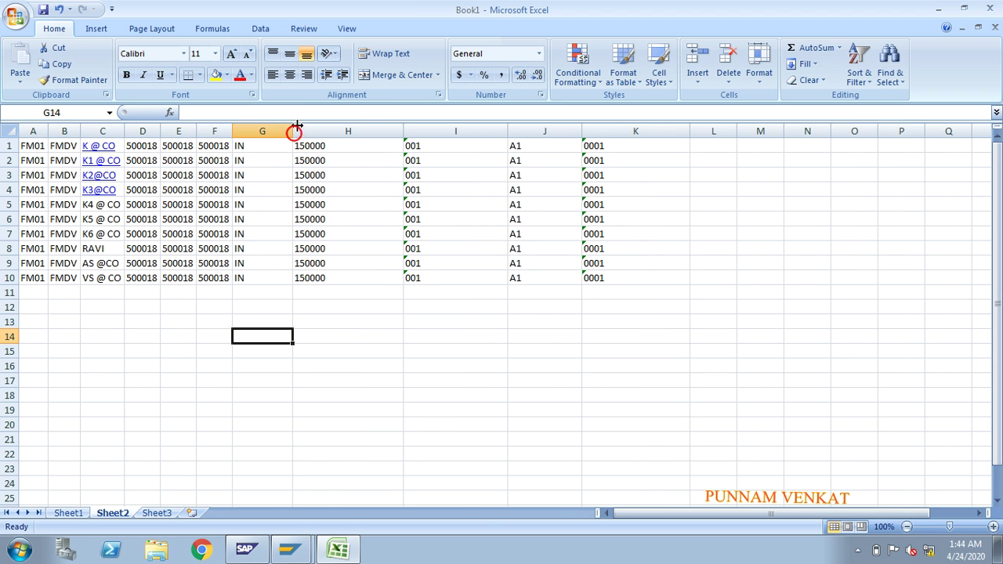
{"action": "double_click", "coordinate": [294, 132]}
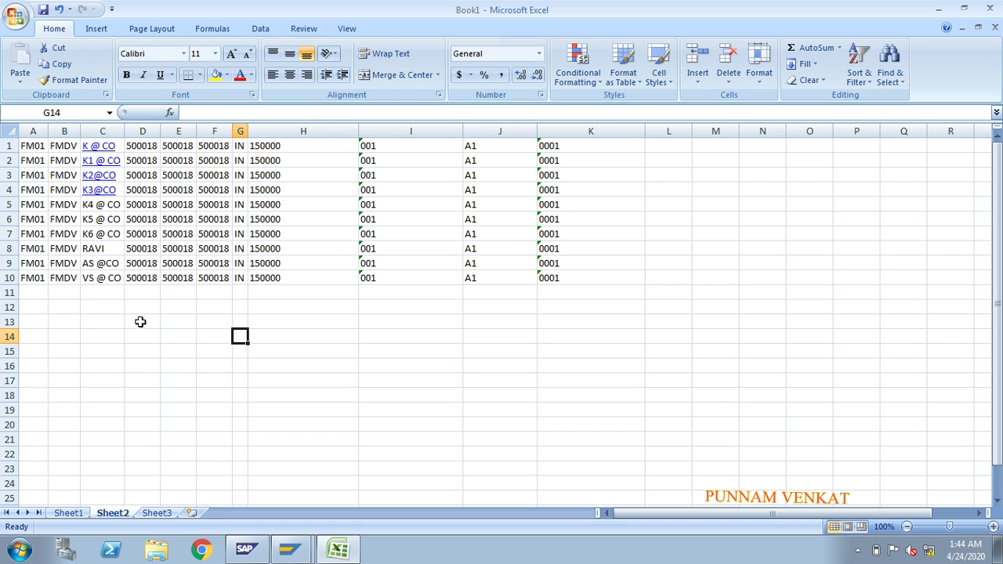
{"action": "double_click", "coordinate": [358, 131]}
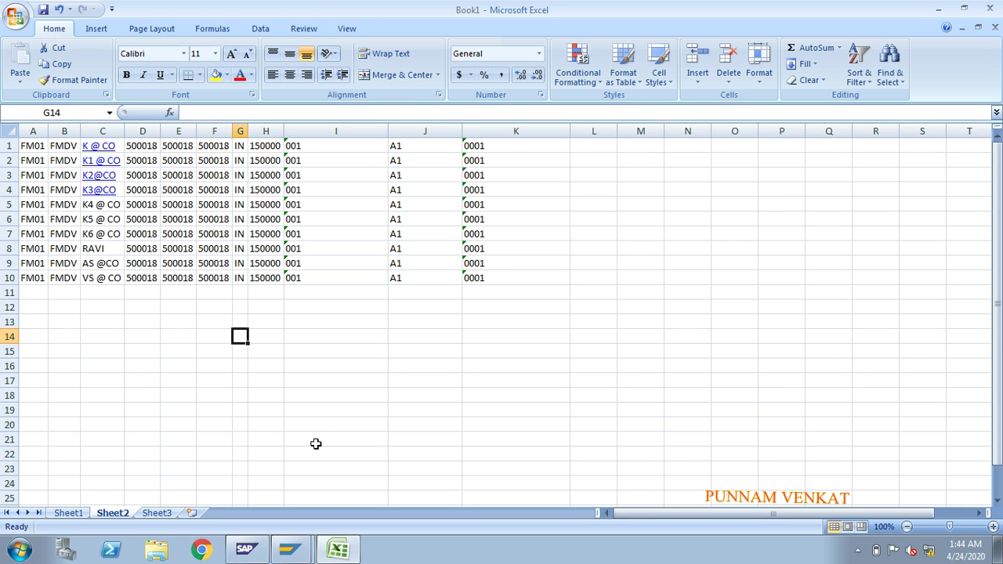
{"action": "double_click", "coordinate": [384, 133]}
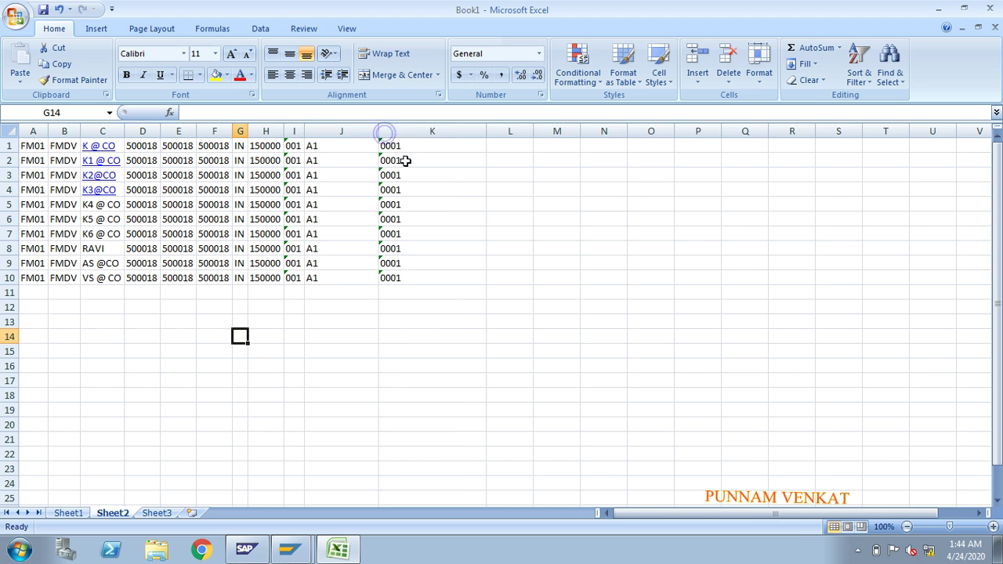
{"action": "double_click", "coordinate": [378, 131]}
{"action": "double_click", "coordinate": [428, 131]}
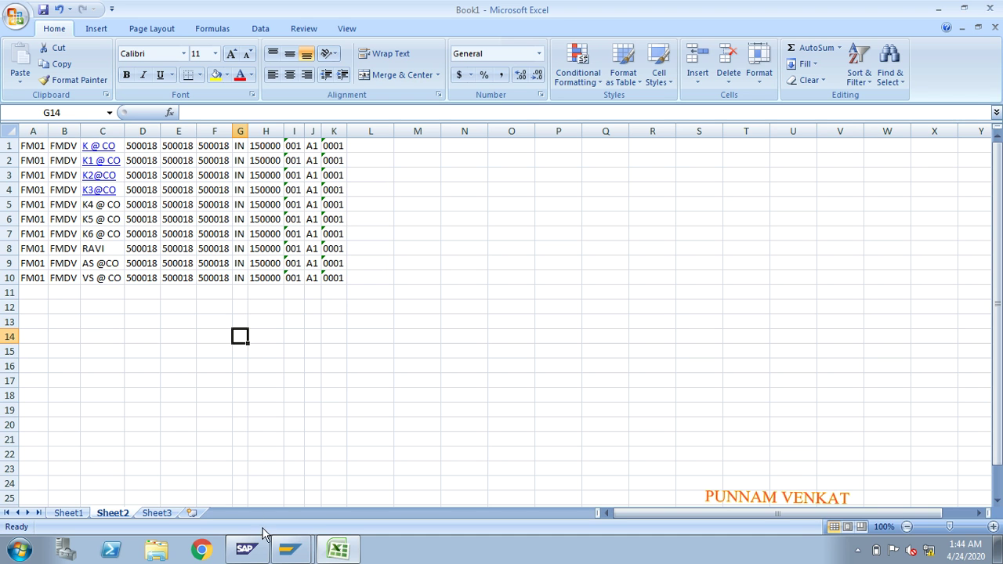
Step: Switch to SAP, save the vendor recording and return to the object attributes
{"action": "left_click", "coordinate": [282, 551]}
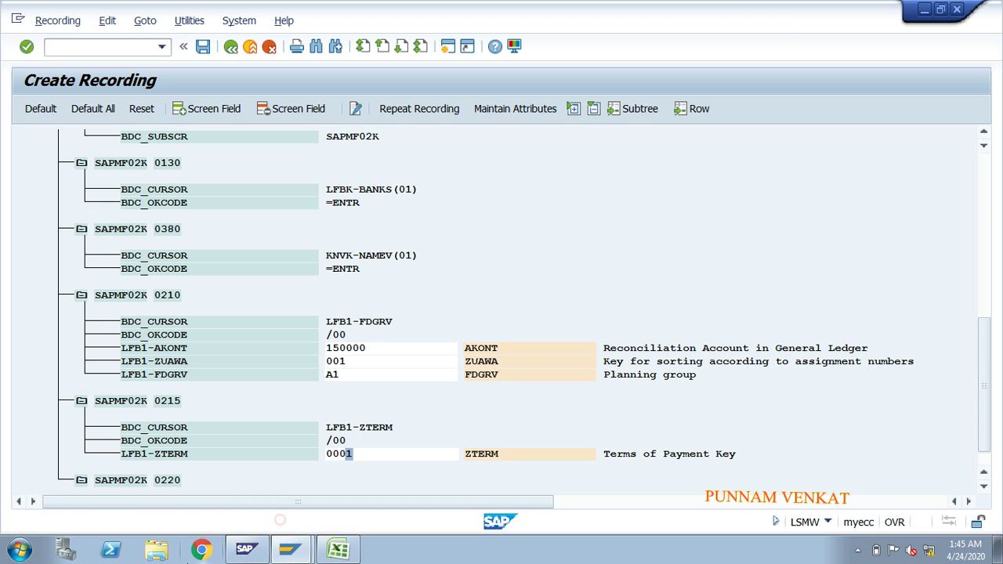
{"action": "left_click", "coordinate": [205, 48]}
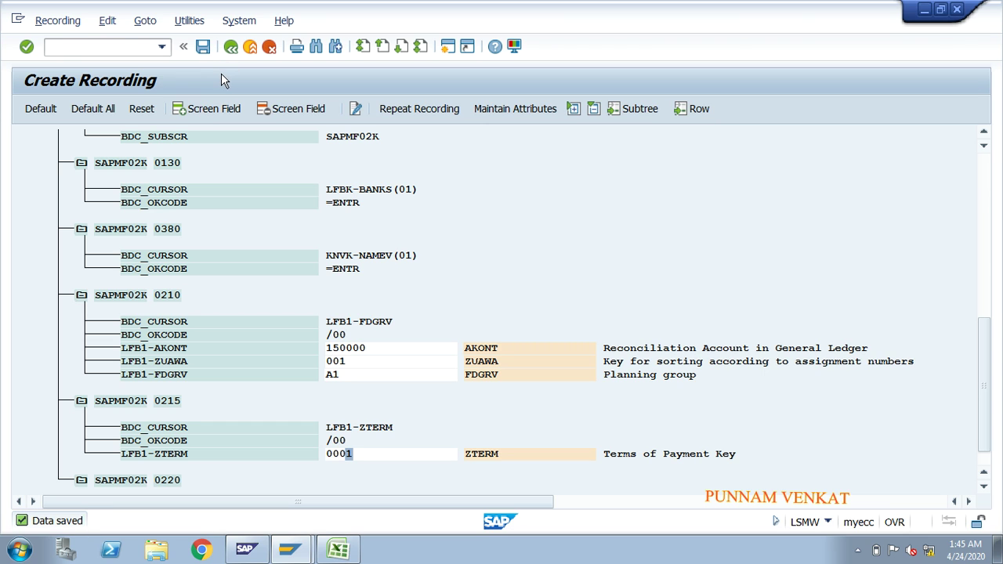
{"action": "left_click", "coordinate": [230, 47]}
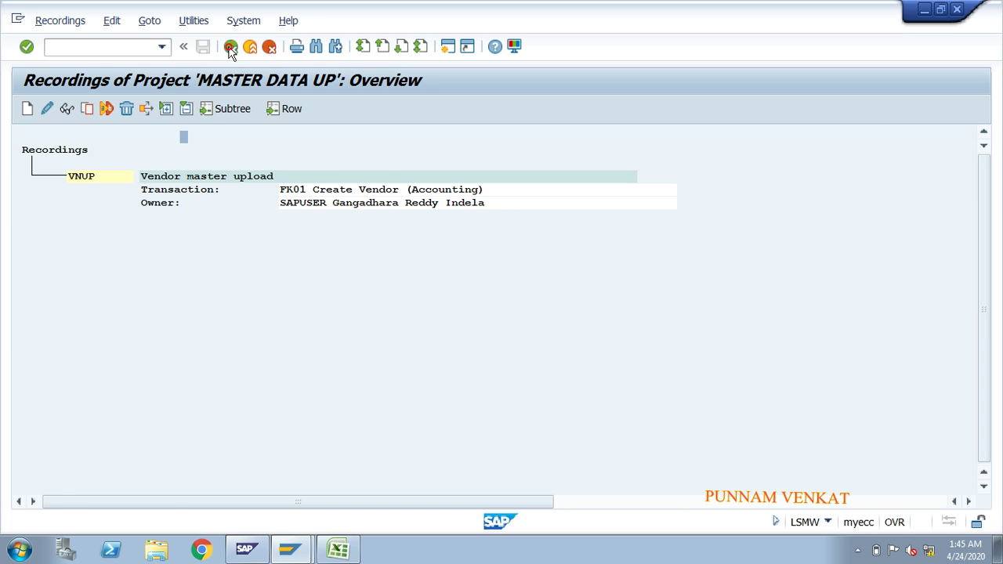
{"action": "left_click", "coordinate": [231, 47]}
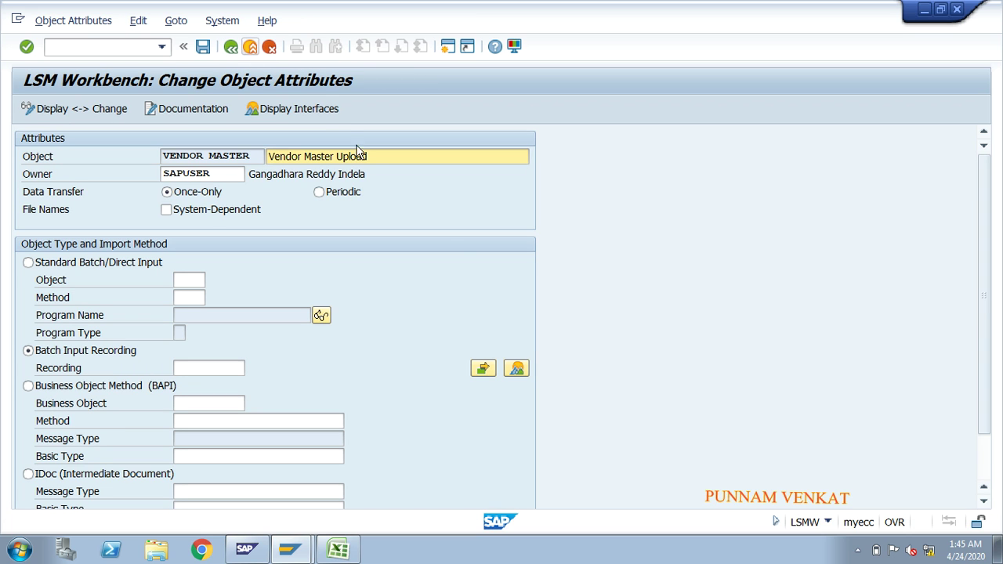
Step: Assign the batch input recording VNUP to the object, save the attributes and return to the process steps
{"action": "left_click", "coordinate": [183, 369]}
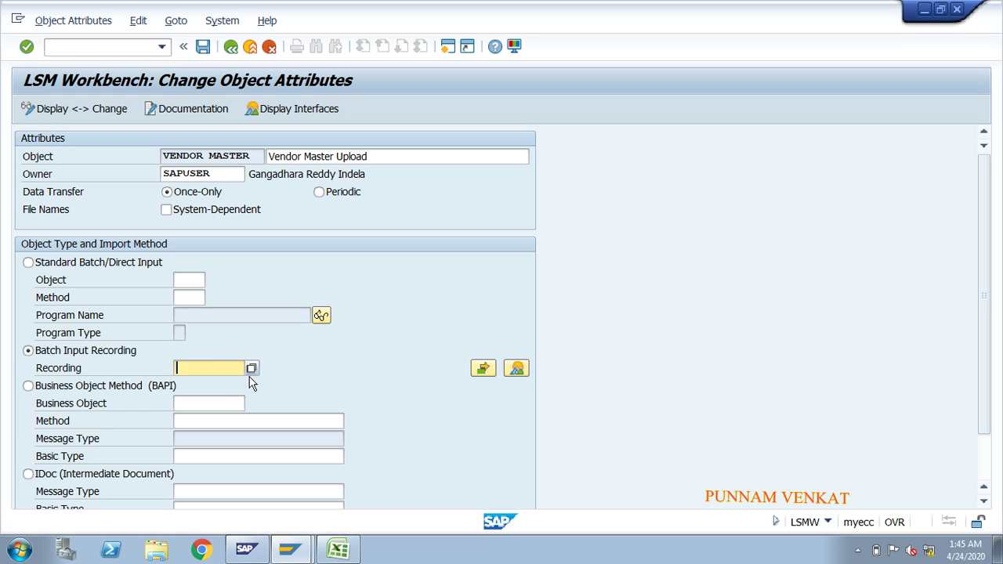
{"action": "type", "text": "VNUP"}
{"action": "key", "text": "Return"}
{"action": "left_click", "coordinate": [202, 49]}
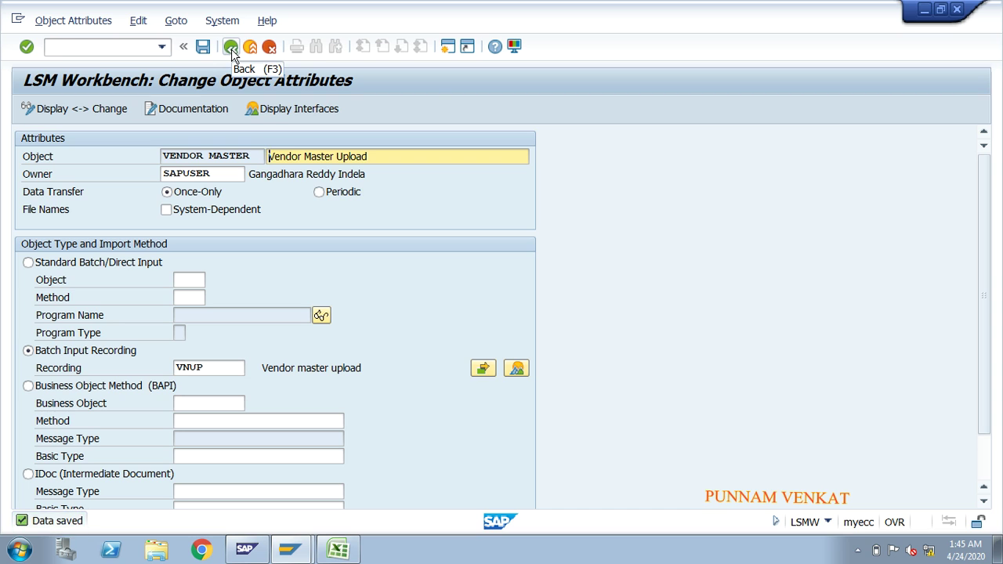
{"action": "left_click", "coordinate": [232, 47]}
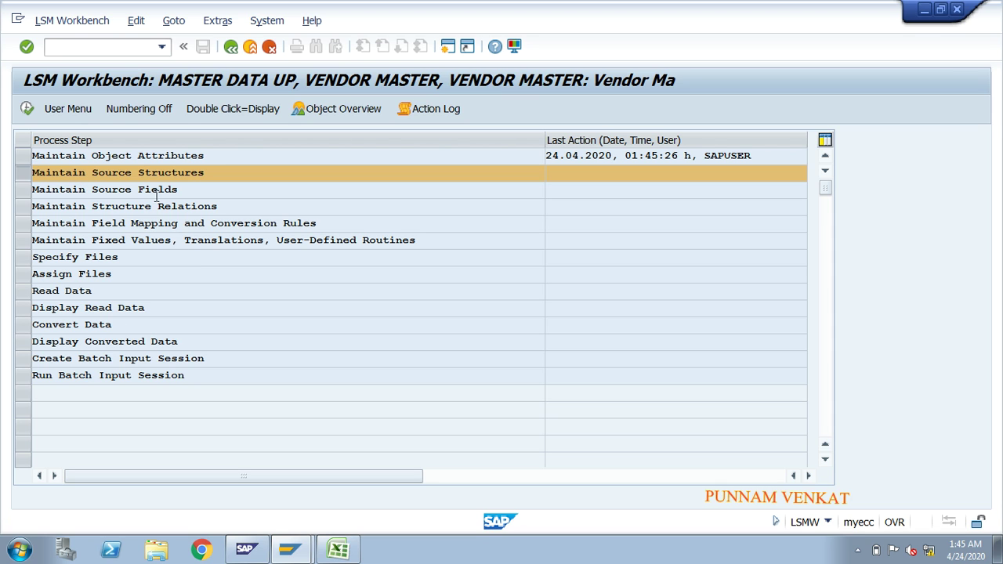
Step: Create a source structure named VECR1 with the description VENDOR MASTER CREATION
{"action": "double_click", "coordinate": [110, 177]}
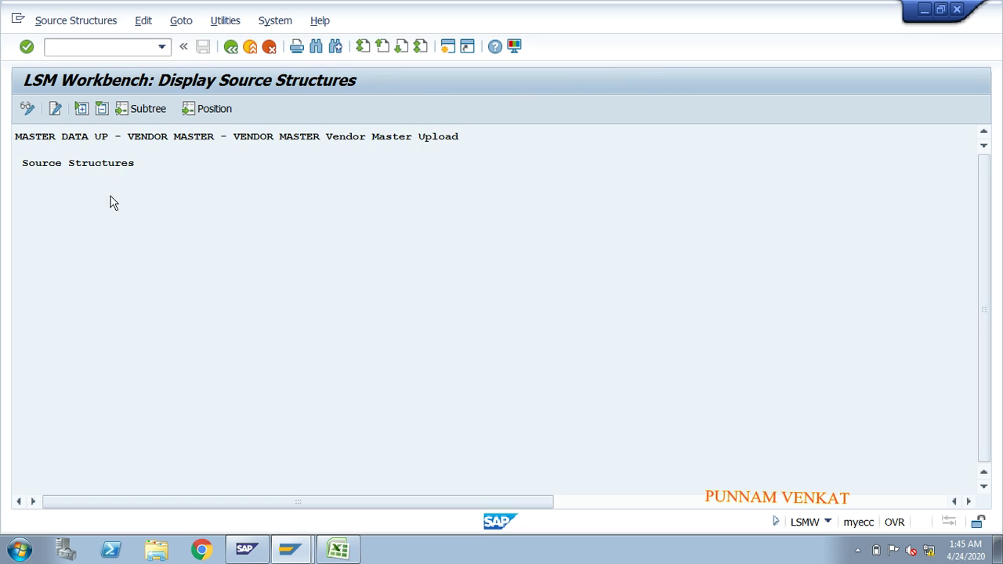
{"action": "left_click", "coordinate": [29, 110]}
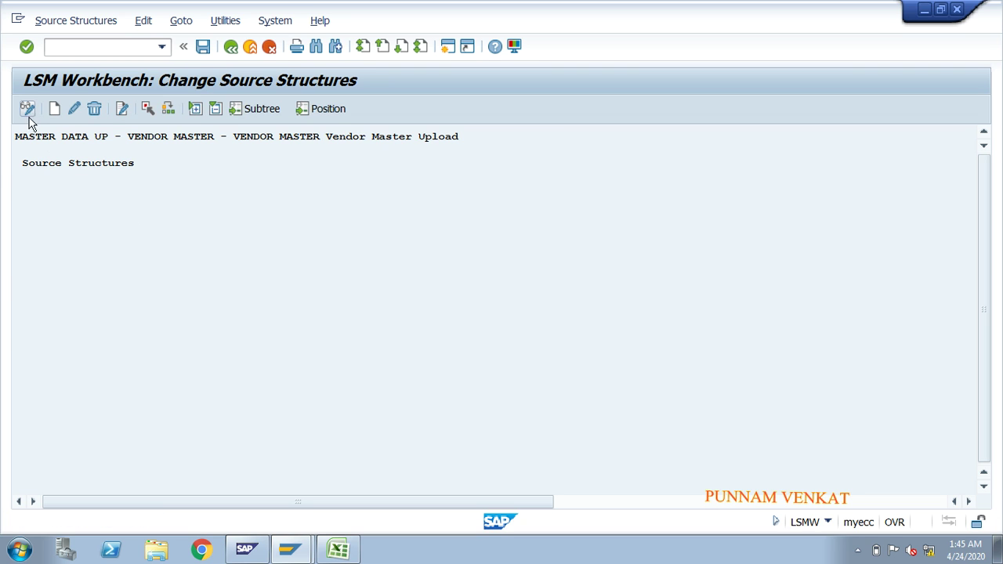
{"action": "left_click", "coordinate": [54, 110]}
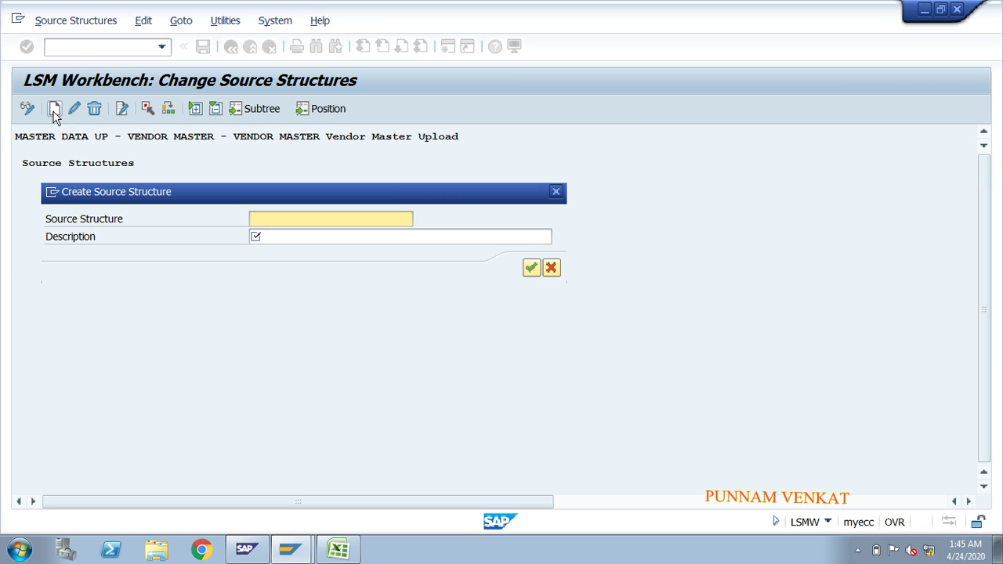
{"action": "type", "text": "VEN"}
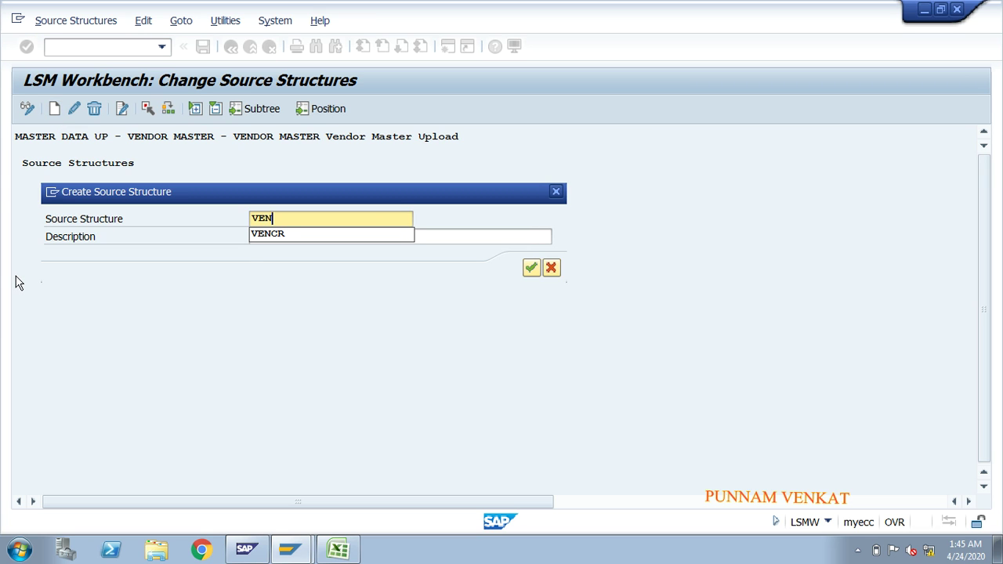
{"action": "type", "text": "CR1"}
{"action": "key", "text": "Tab"}
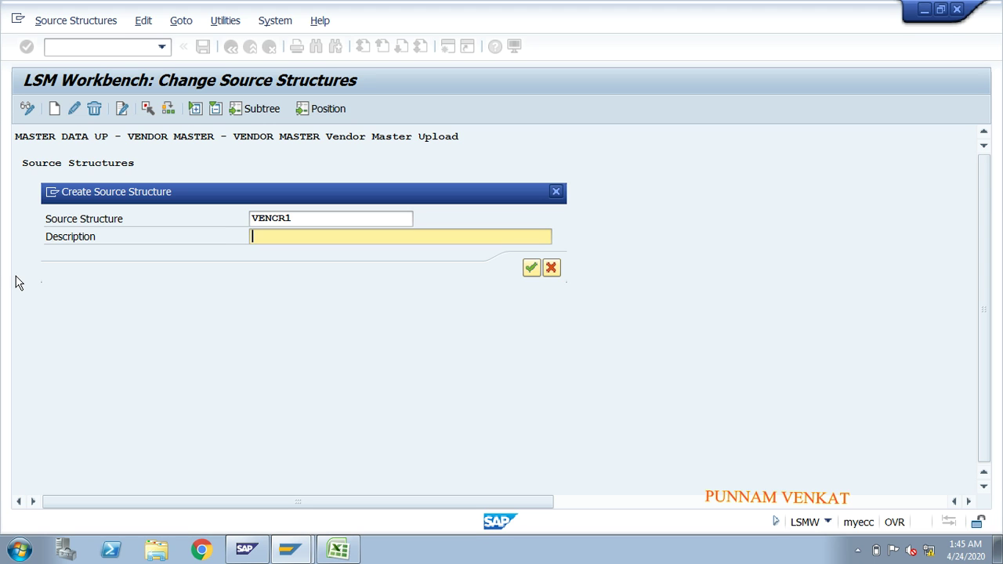
{"action": "type", "text": "VENDOR MASTER CREATION"}
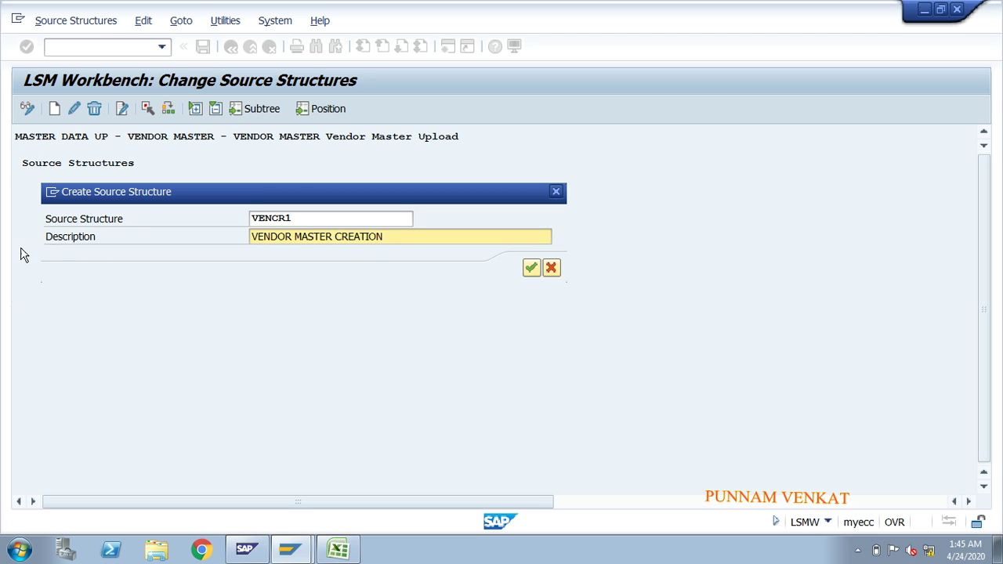
{"action": "left_click", "coordinate": [274, 219]}
{"action": "key", "text": "BackSpace"}
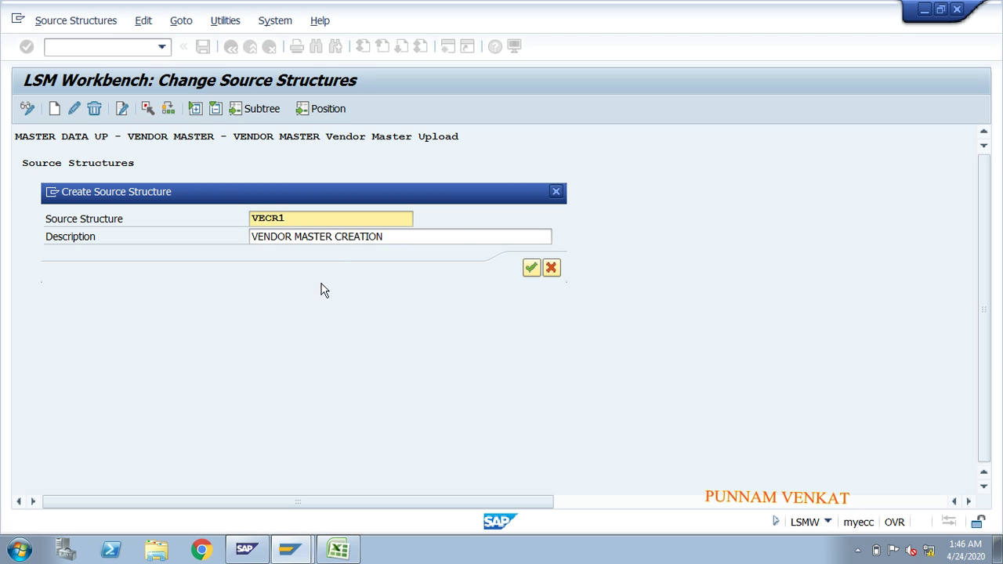
{"action": "left_click", "coordinate": [529, 268]}
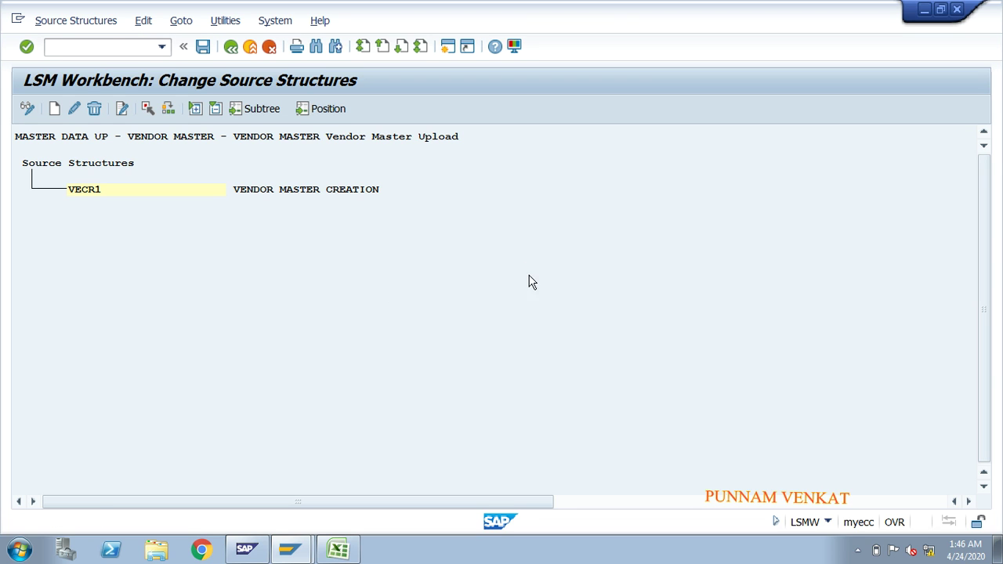
Step: Save the source structure and return to the process step list
{"action": "left_click", "coordinate": [205, 50]}
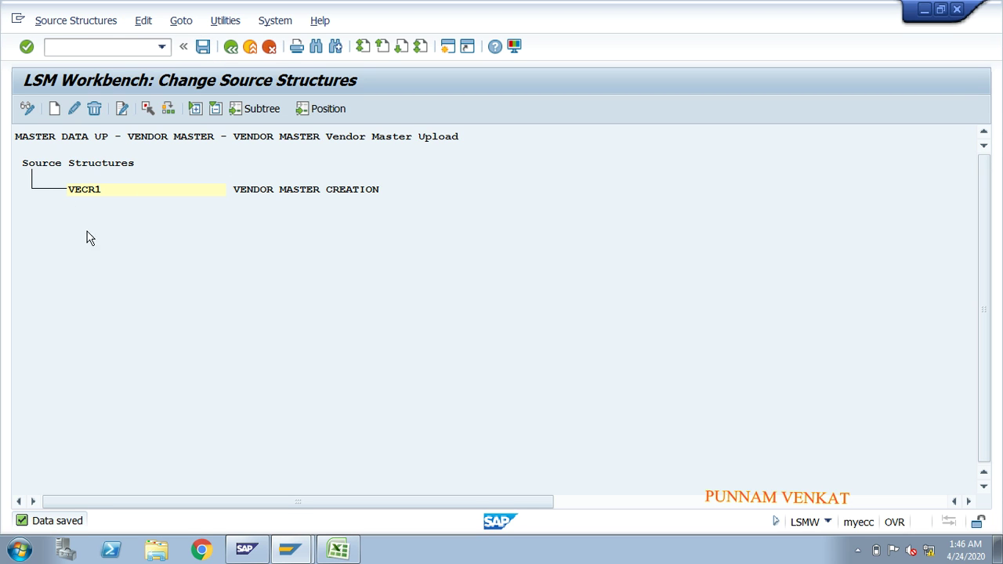
{"action": "left_click", "coordinate": [202, 52]}
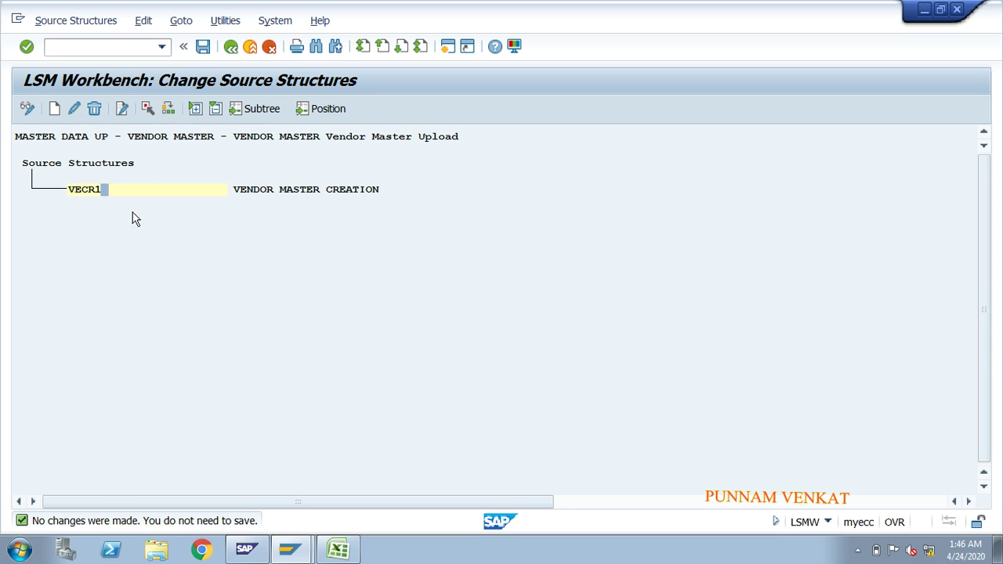
{"action": "left_click", "coordinate": [117, 190]}
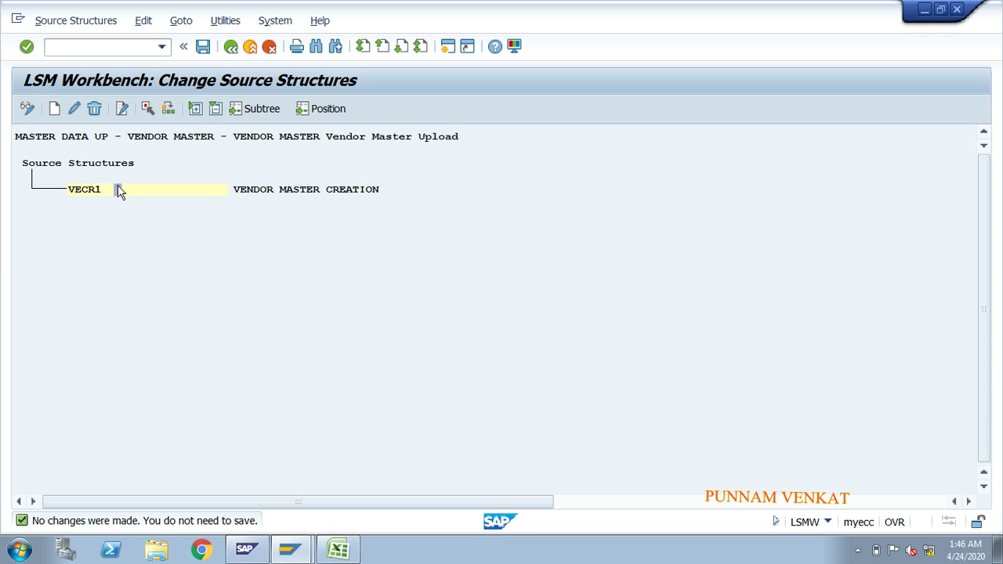
{"action": "left_click", "coordinate": [203, 46]}
{"action": "left_click", "coordinate": [231, 48]}
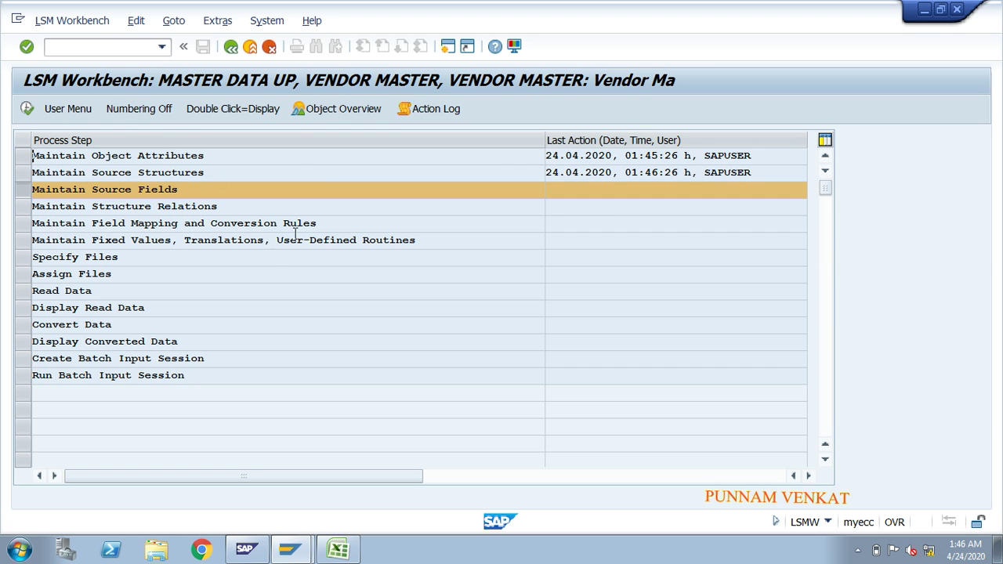
Step: Show the object overview as a list and examine the target fields of VNUP
{"action": "left_click", "coordinate": [320, 114]}
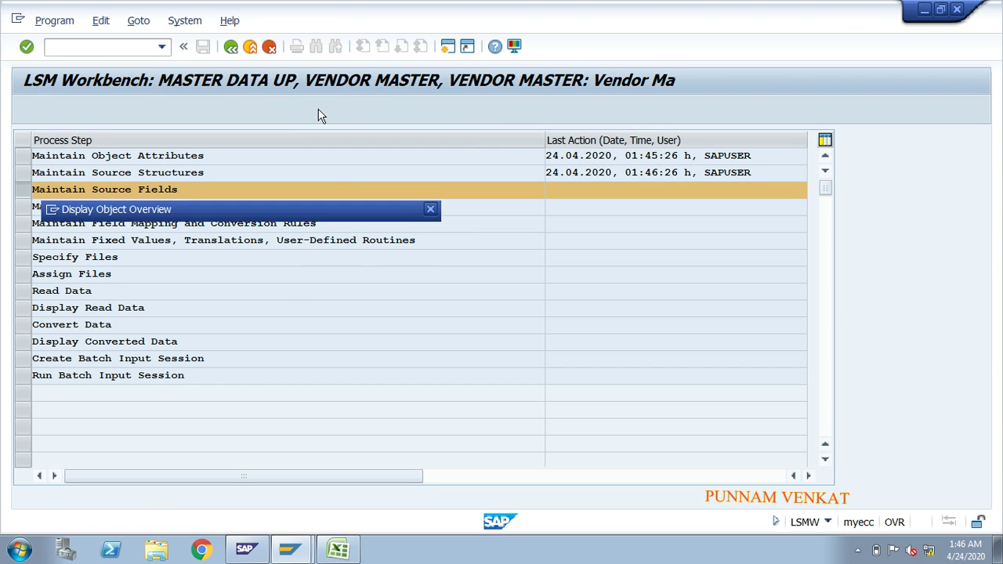
{"action": "left_click", "coordinate": [366, 239]}
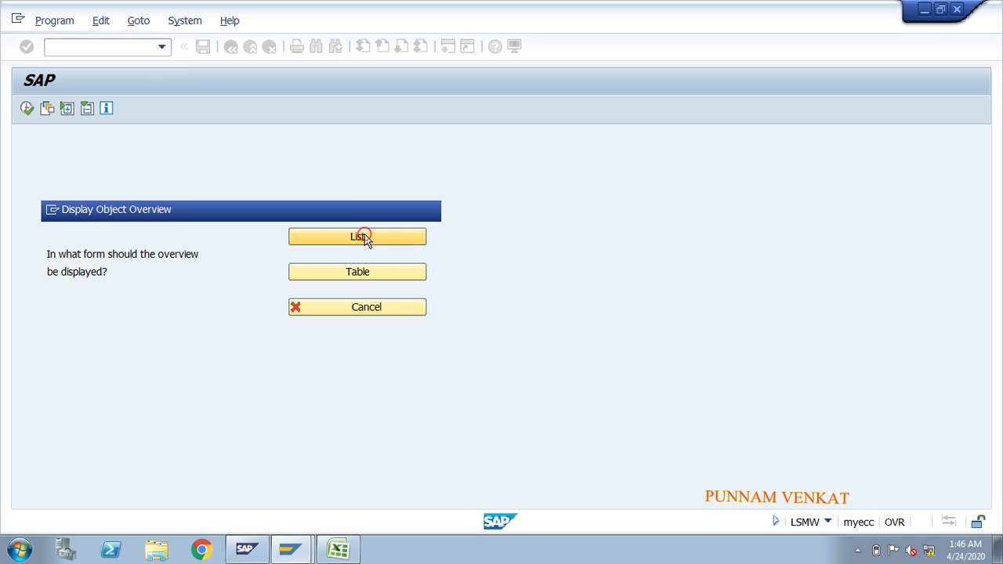
{"action": "left_click_drag", "start_coordinate": [985, 333], "coordinate": [987, 411]}
{"action": "scroll", "coordinate": [985, 487], "scroll_direction": "down", "scroll_amount": 8}
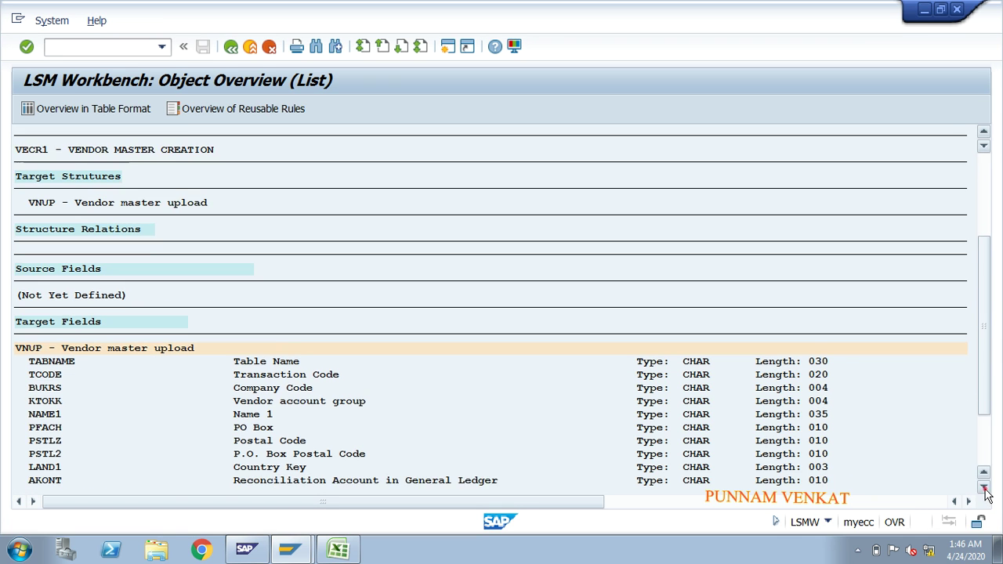
{"action": "left_click", "coordinate": [986, 487]}
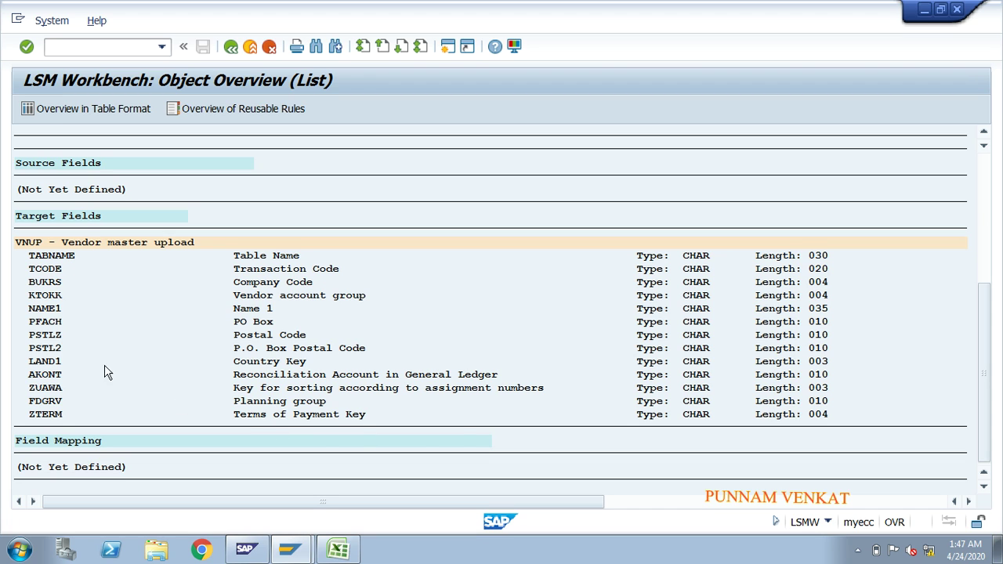
{"action": "left_click", "coordinate": [269, 269]}
{"action": "left_click", "coordinate": [257, 256]}
{"action": "left_click", "coordinate": [256, 268]}
{"action": "left_click", "coordinate": [248, 257]}
{"action": "left_click", "coordinate": [264, 270]}
{"action": "left_click", "coordinate": [51, 283]}
Step: Copy the VNUP target field names BUKRS through ZTERM into Sheet1 of the Excel workbook, starting at cell H11
{"action": "left_click_drag", "start_coordinate": [32, 271], "coordinate": [83, 410]}
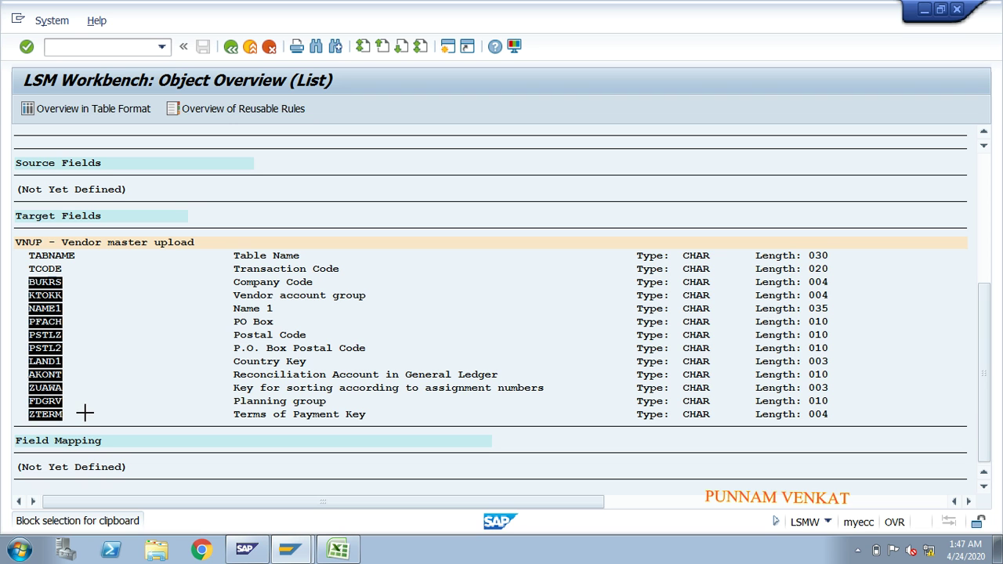
{"action": "key", "text": "ctrl+c"}
{"action": "left_click", "coordinate": [325, 549]}
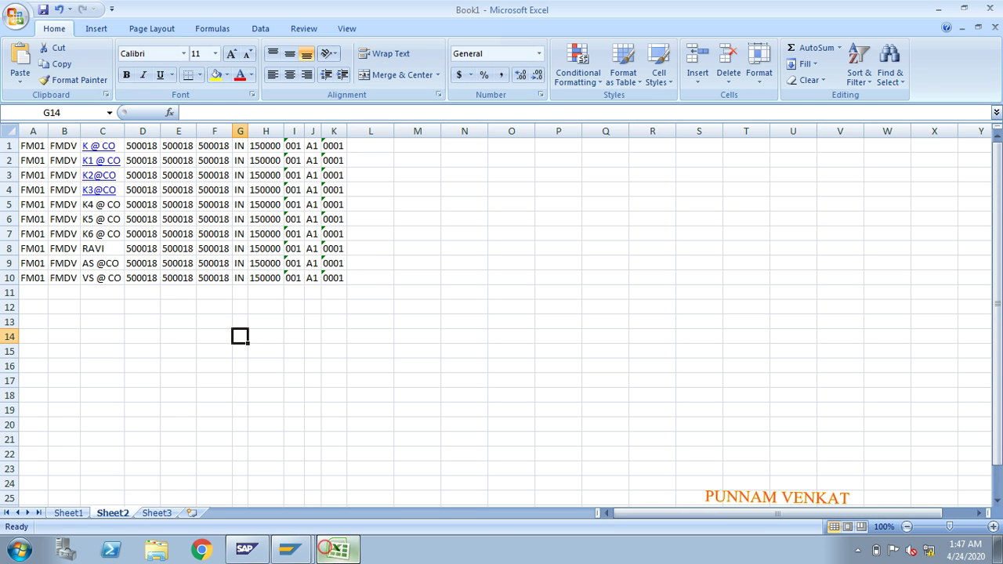
{"action": "left_click", "coordinate": [70, 514]}
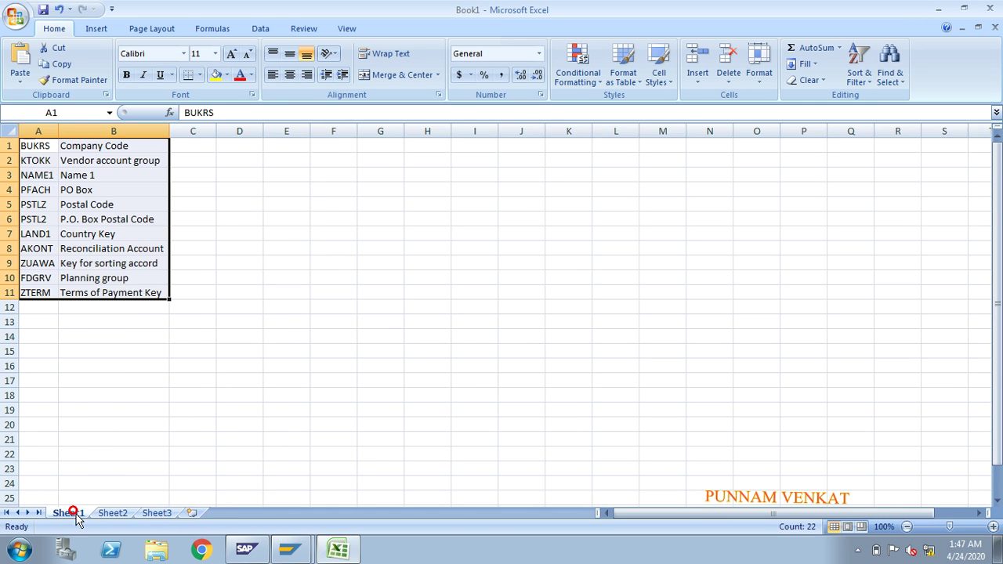
{"action": "left_click", "coordinate": [117, 381]}
{"action": "left_click", "coordinate": [418, 298]}
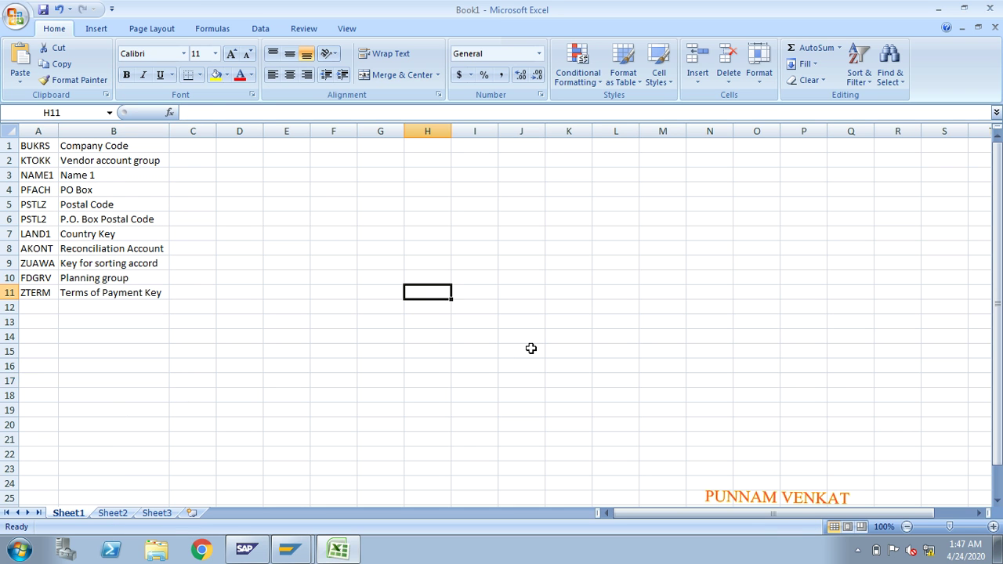
{"action": "key", "text": "ctrl+v"}
{"action": "left_click", "coordinate": [533, 349]}
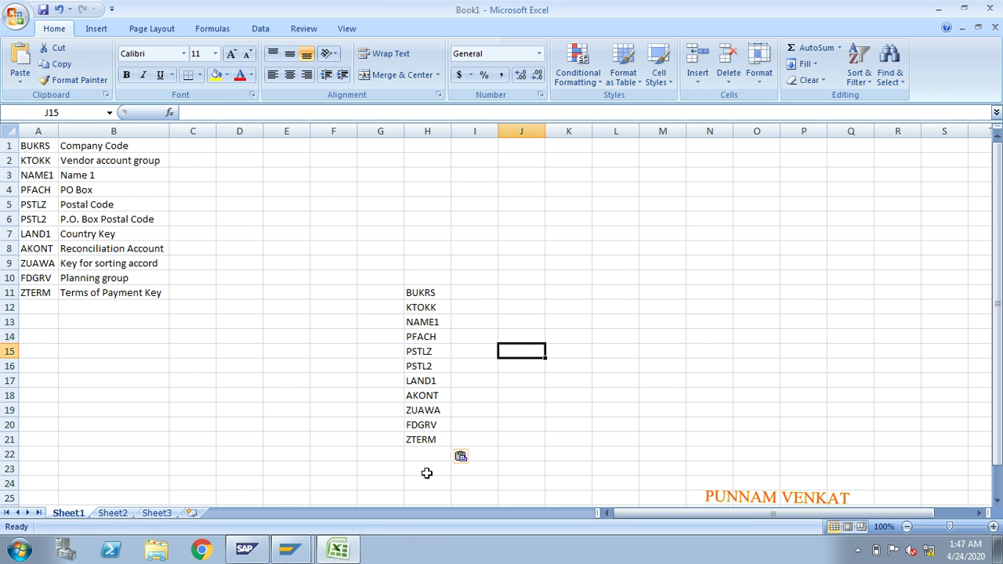
Step: Copy the descriptions of fields BUKRS through ZTERM from SAP into Excel starting at I11, and fit column I to its contents
{"action": "key", "text": "alt+Tab"}
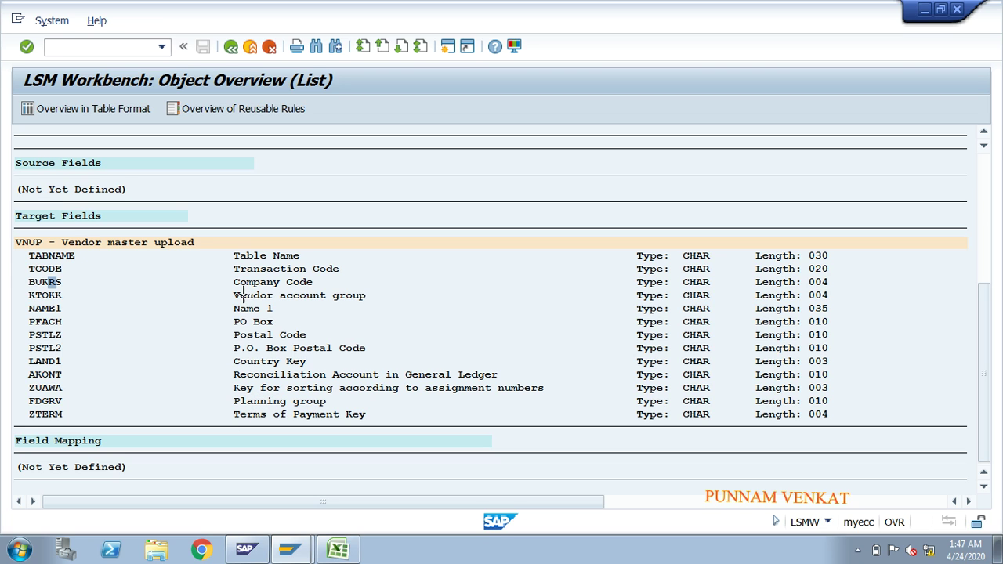
{"action": "left_click_drag", "start_coordinate": [235, 278], "coordinate": [546, 413]}
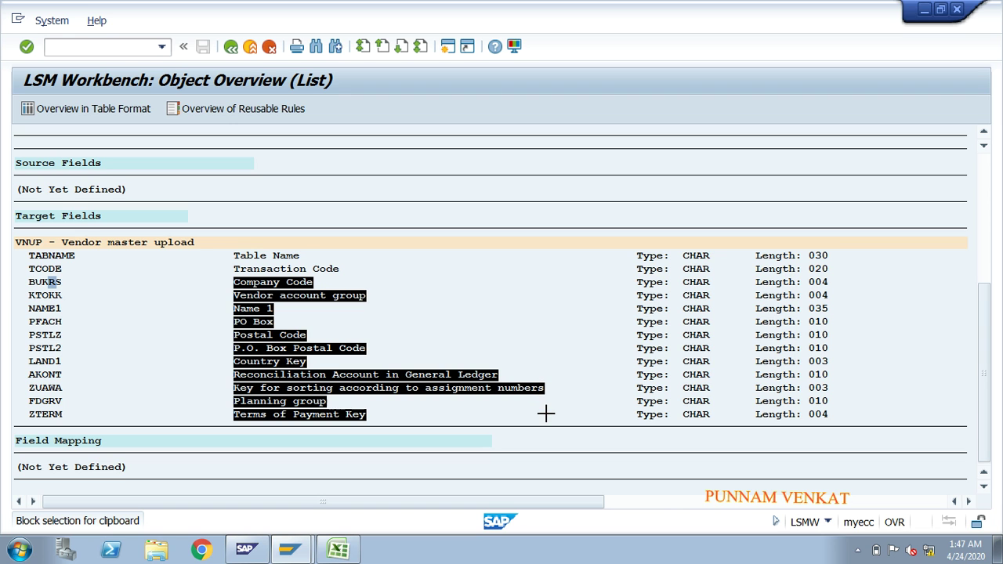
{"action": "key", "text": "ctrl+c"}
{"action": "key", "text": "alt+Tab"}
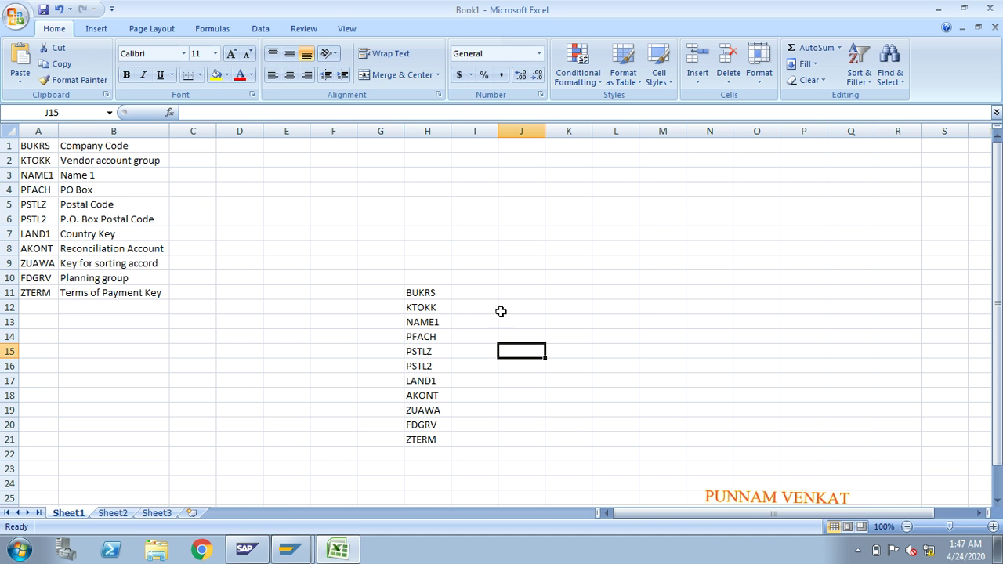
{"action": "left_click", "coordinate": [476, 294]}
{"action": "key", "text": "ctrl+v"}
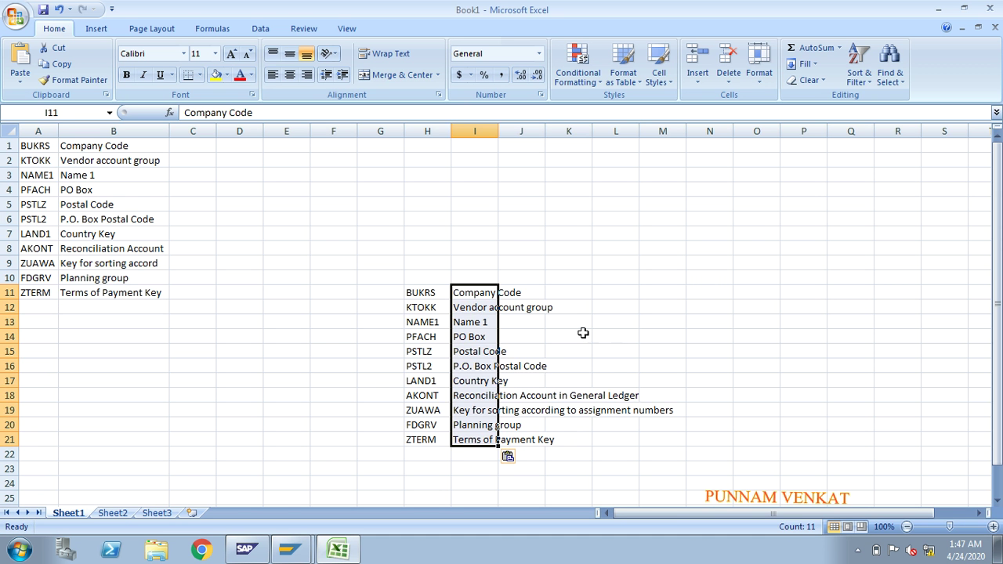
{"action": "double_click", "coordinate": [497, 133]}
{"action": "left_click", "coordinate": [700, 352]}
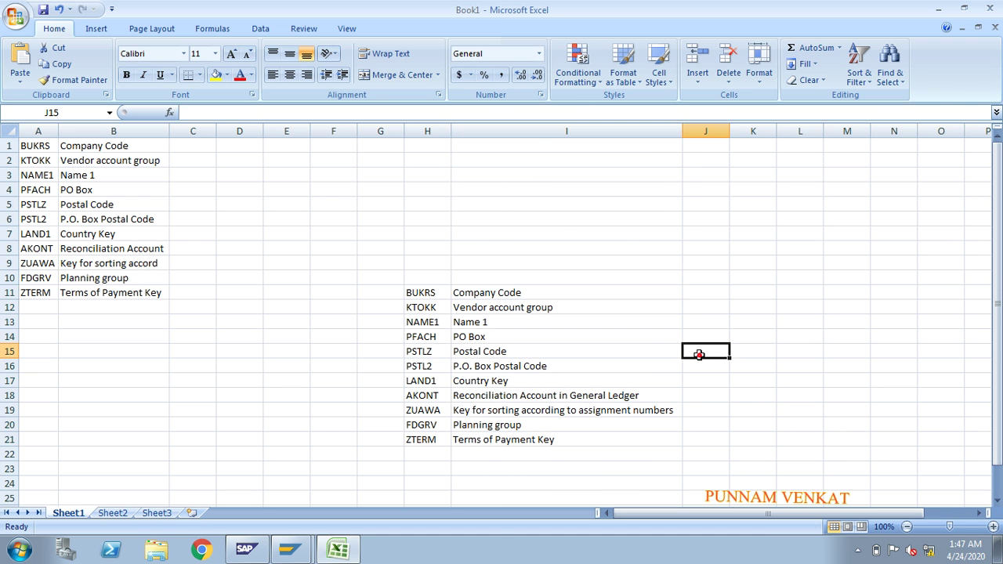
Step: Enter the field type C for all eleven fields in cells J11 to J21 of the Excel sheet
{"action": "key", "text": "alt+Tab"}
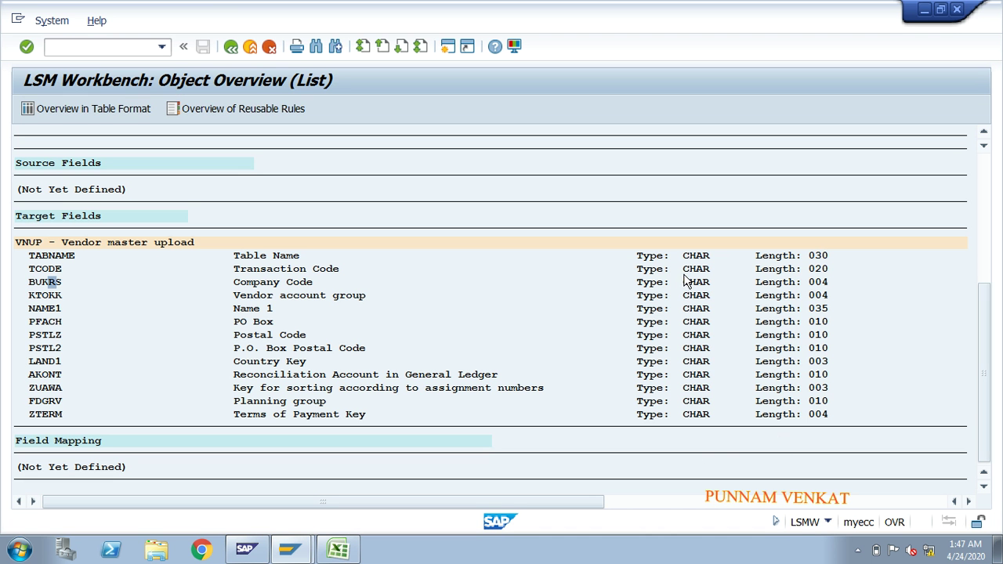
{"action": "key", "text": "alt+Tab"}
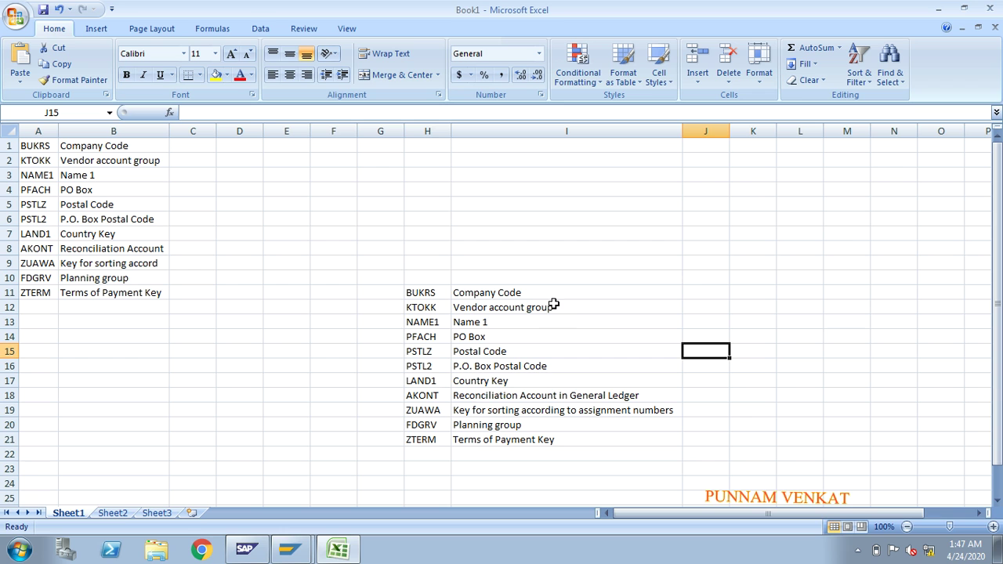
{"action": "left_click", "coordinate": [711, 289]}
{"action": "type", "text": "C"}
{"action": "key", "text": "Return"}
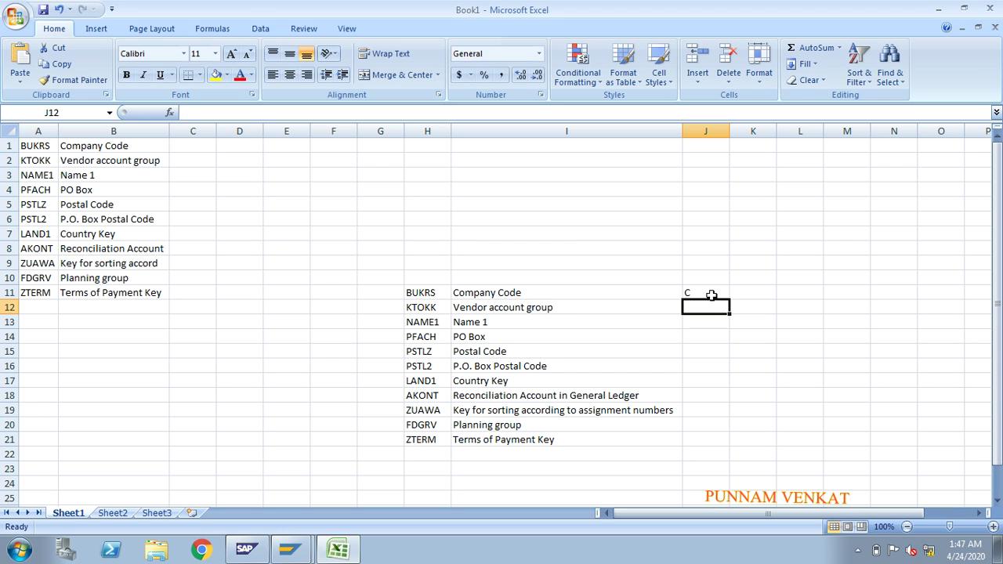
{"action": "type", "text": "C"}
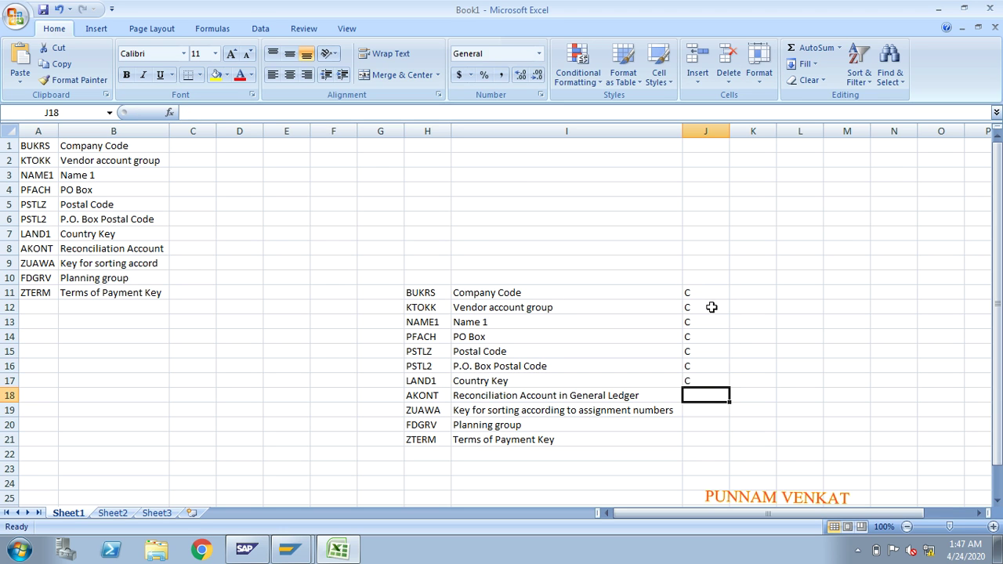
{"action": "type", "text": " C C C C C C C C C C"}
{"action": "key", "text": "Return"}
{"action": "key", "text": "Up"}
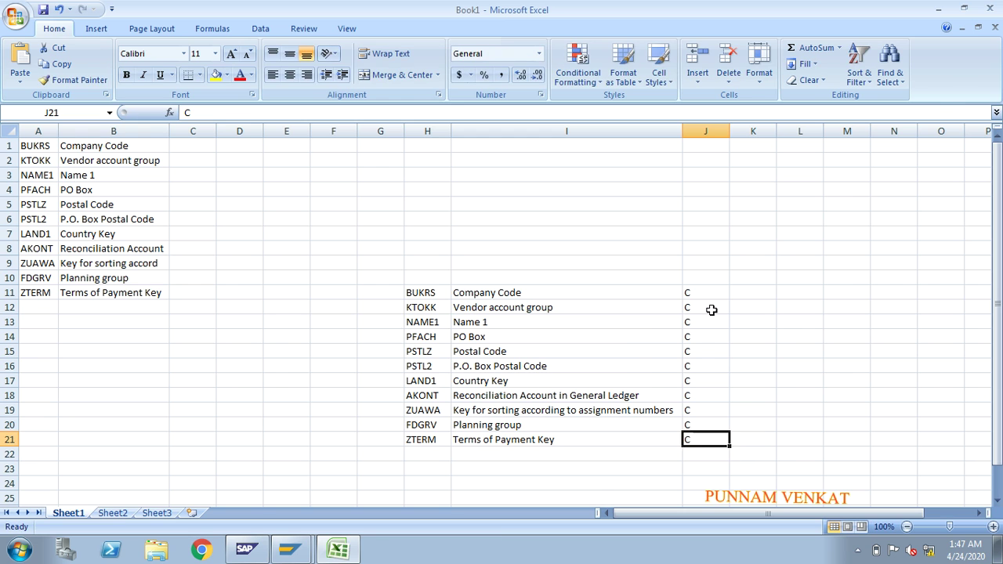
Step: Copy the lengths of fields BUKRS through ZTERM from the SAP overview into Excel, starting at cell K11
{"action": "key", "text": "alt+Tab"}
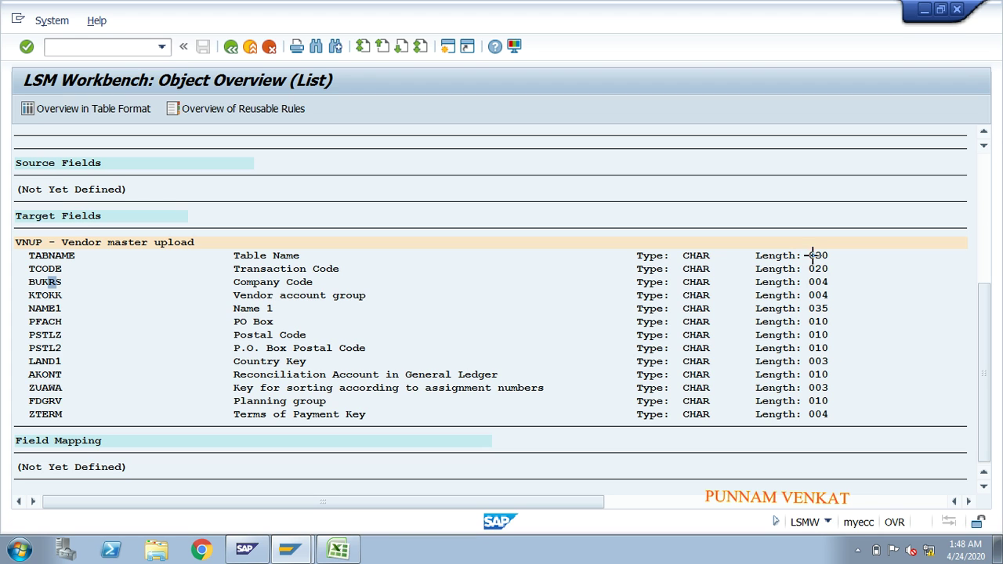
{"action": "left_click_drag", "start_coordinate": [810, 278], "coordinate": [852, 426]}
{"action": "key", "text": "ctrl+c"}
{"action": "key", "text": "alt+Tab"}
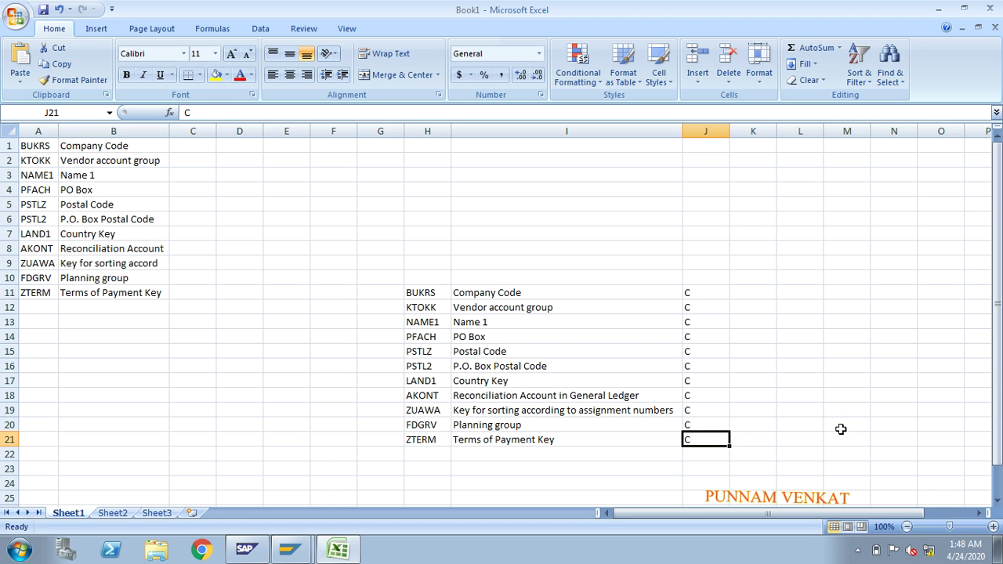
{"action": "left_click", "coordinate": [748, 291]}
{"action": "key", "text": "ctrl+v"}
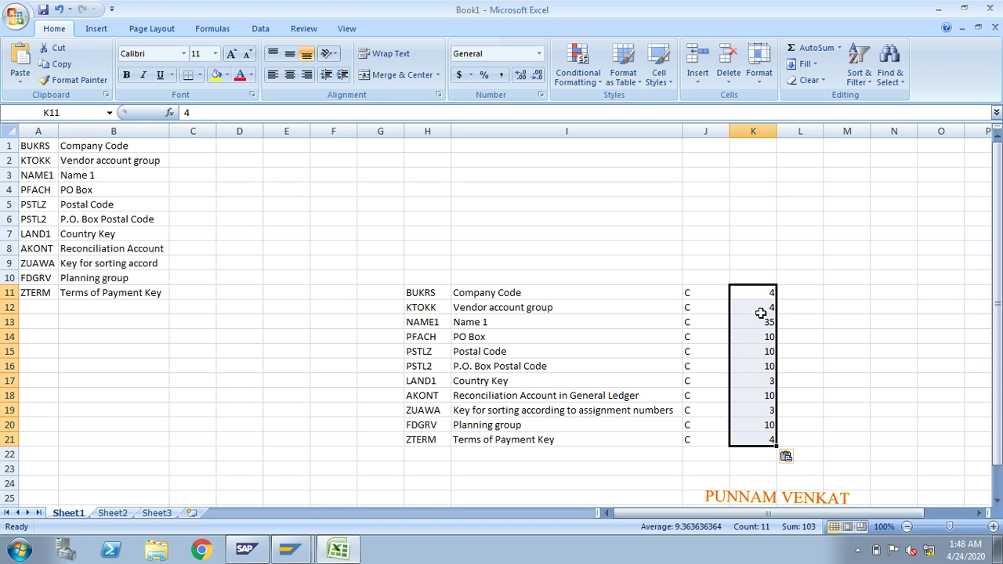
{"action": "left_click", "coordinate": [874, 394]}
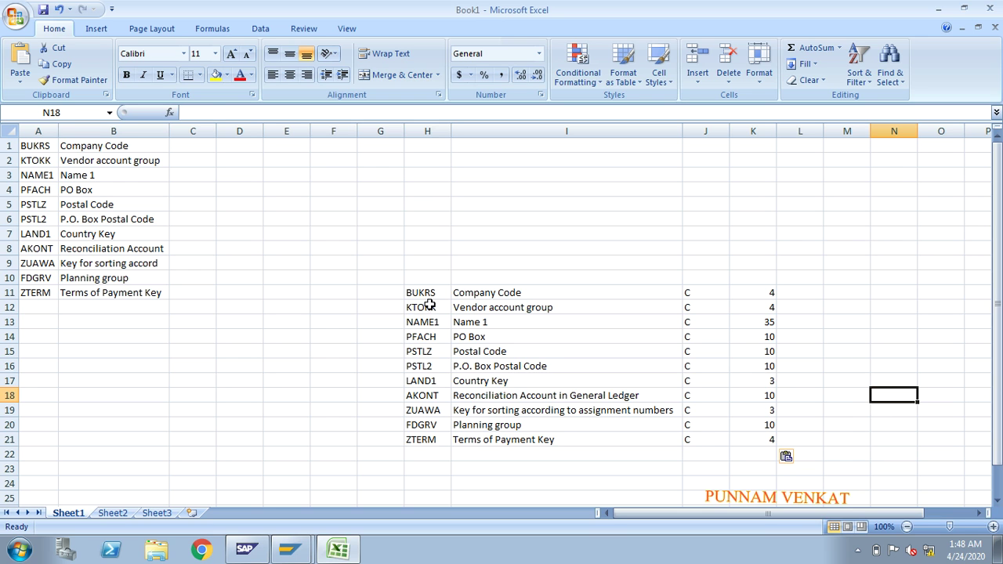
Step: Review the name, description, type and length columns of the Excel field list, and compare them with the SAP target fields
{"action": "left_click_drag", "start_coordinate": [431, 293], "coordinate": [431, 427]}
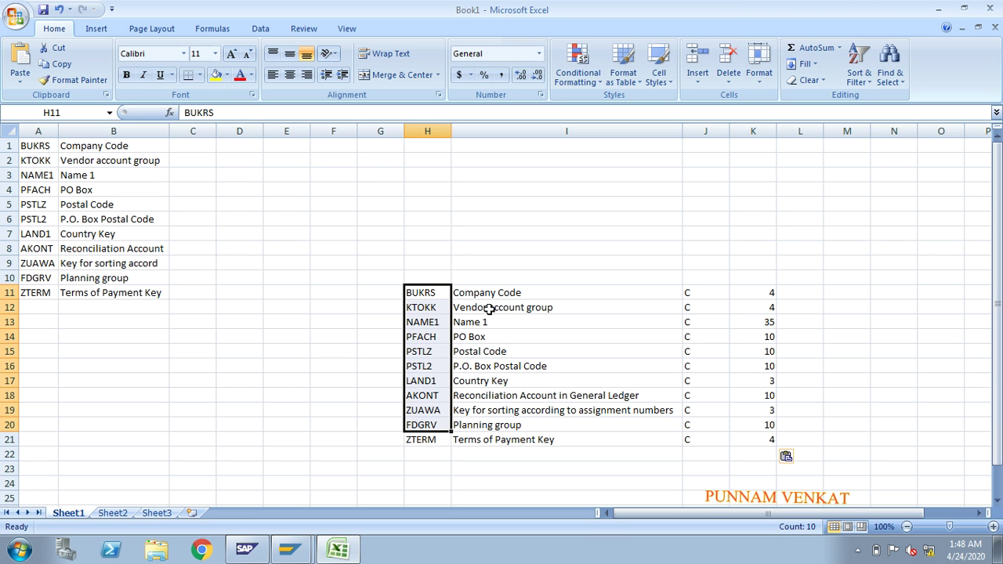
{"action": "left_click_drag", "start_coordinate": [489, 293], "coordinate": [519, 437]}
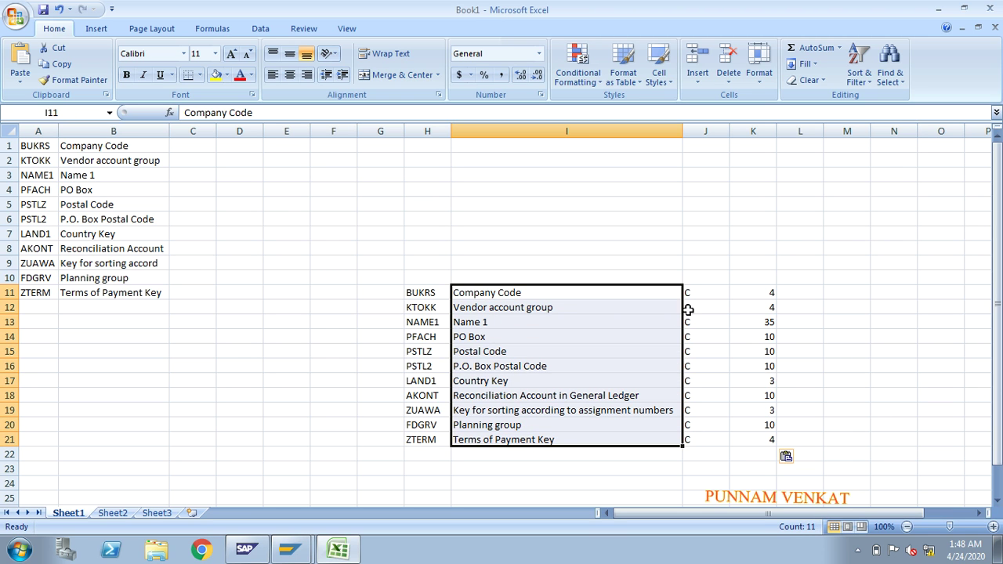
{"action": "left_click_drag", "start_coordinate": [698, 293], "coordinate": [723, 441]}
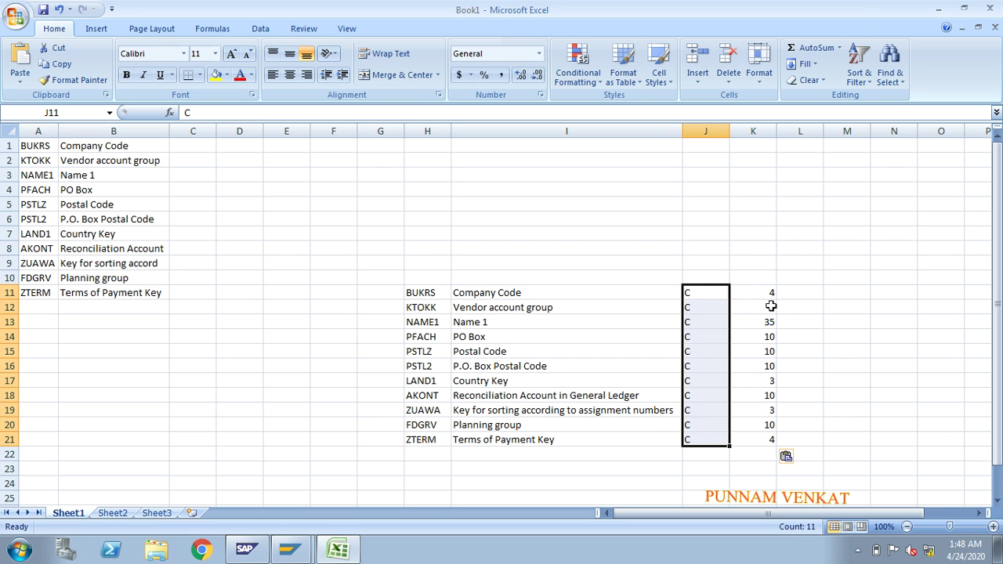
{"action": "left_click_drag", "start_coordinate": [763, 291], "coordinate": [771, 435]}
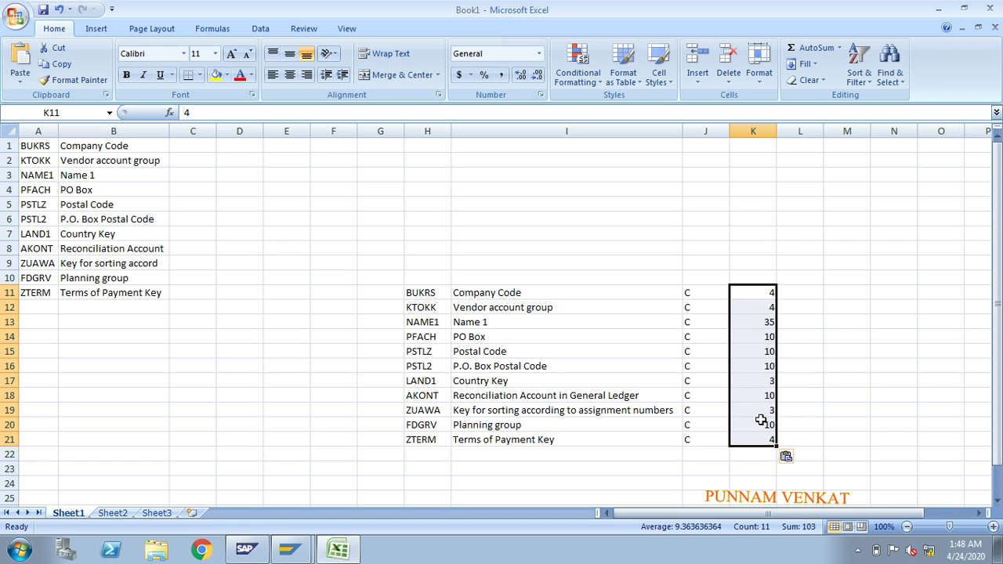
{"action": "key", "text": "alt+Tab"}
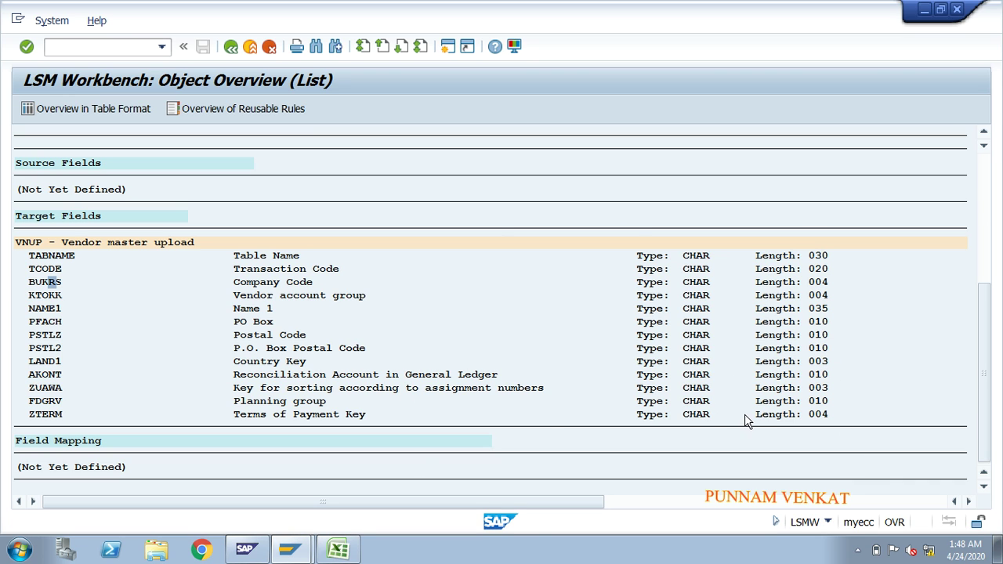
{"action": "key", "text": "alt+Tab"}
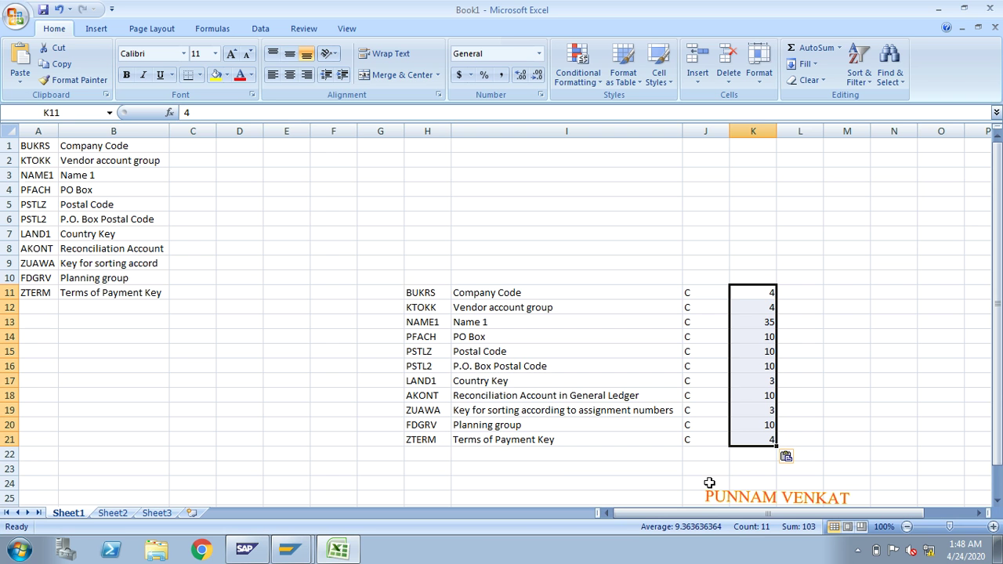
{"action": "key", "text": "alt+Tab"}
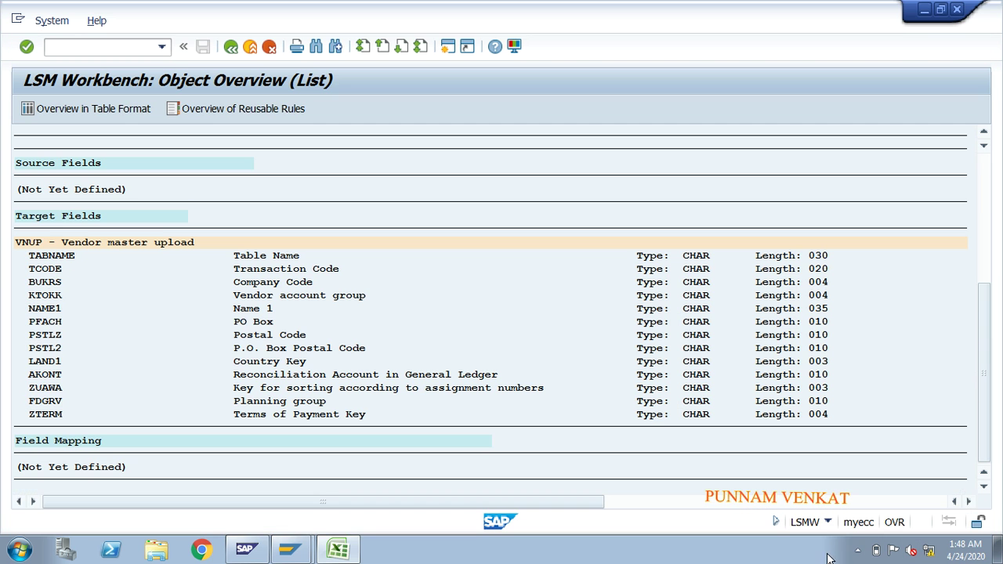
Step: Return to the process steps, open Maintain Source Fields and switch it to change mode for structure VECR1
{"action": "left_click", "coordinate": [230, 48]}
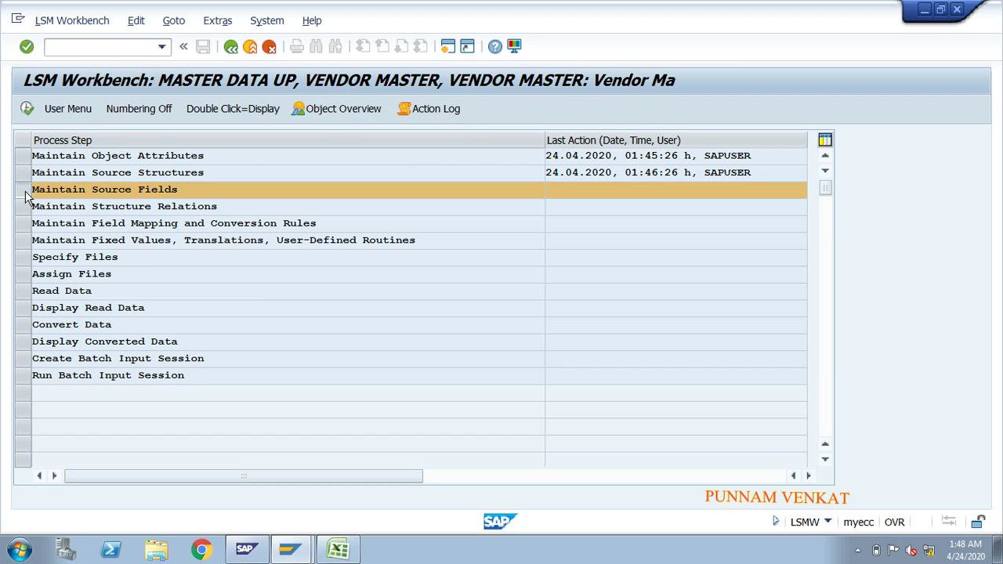
{"action": "left_click", "coordinate": [27, 114]}
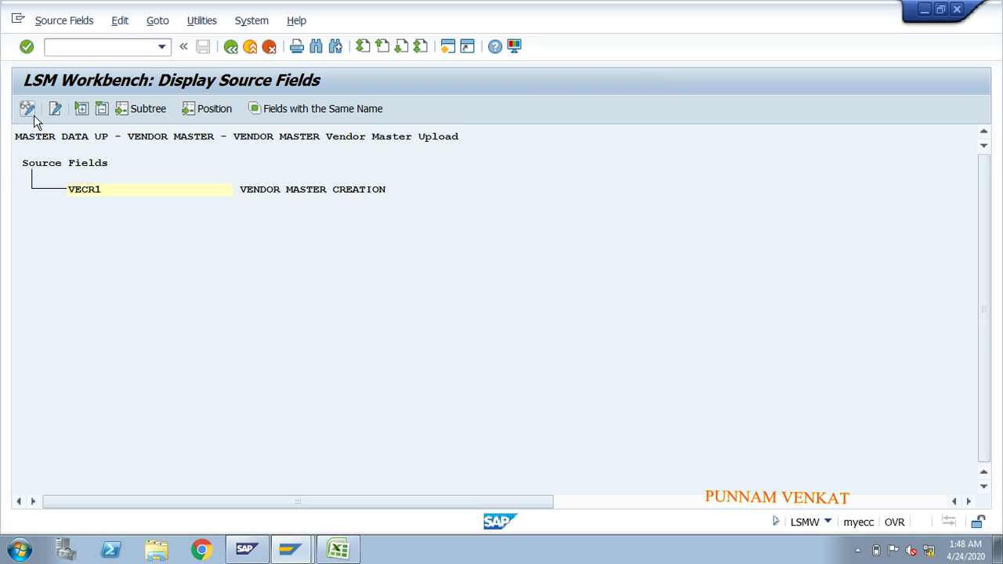
{"action": "left_click", "coordinate": [82, 189]}
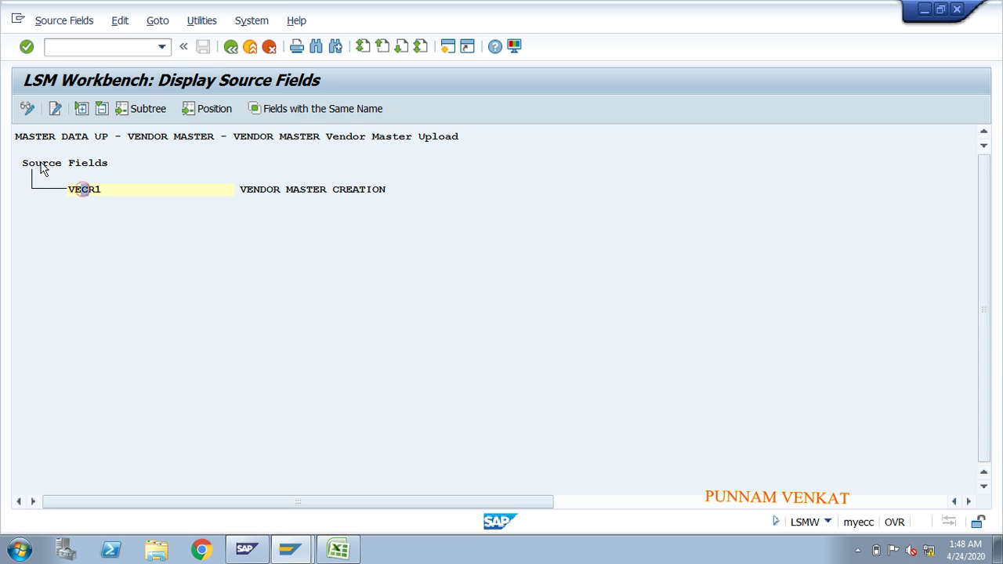
{"action": "left_click", "coordinate": [28, 115]}
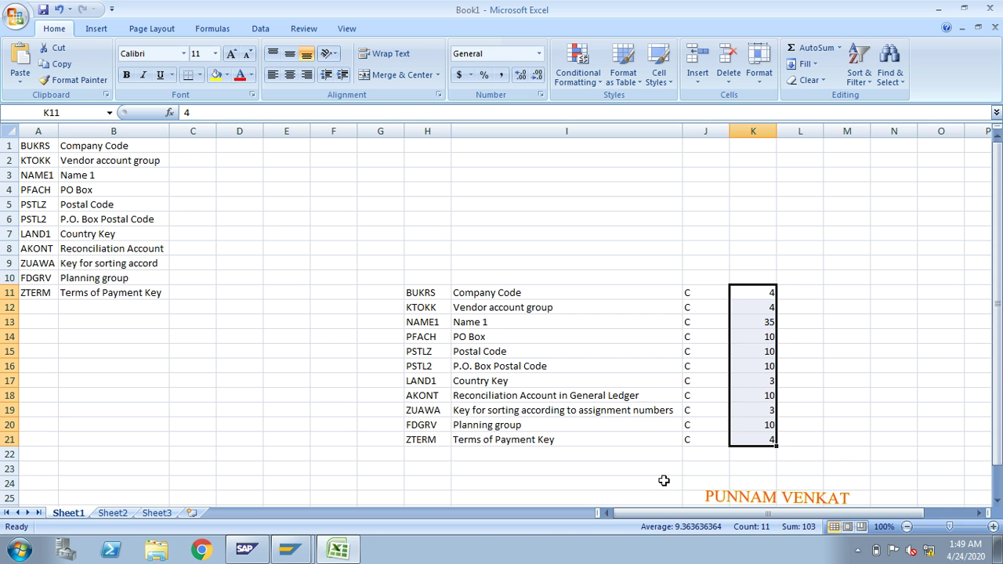
Step: Highlight the field list H11:K21 in Excel, and open the source field table of structure VECR1 in SAP
{"action": "left_click", "coordinate": [417, 290]}
{"action": "left_click_drag", "start_coordinate": [417, 291], "coordinate": [775, 439]}
{"action": "key", "text": "alt+Tab"}
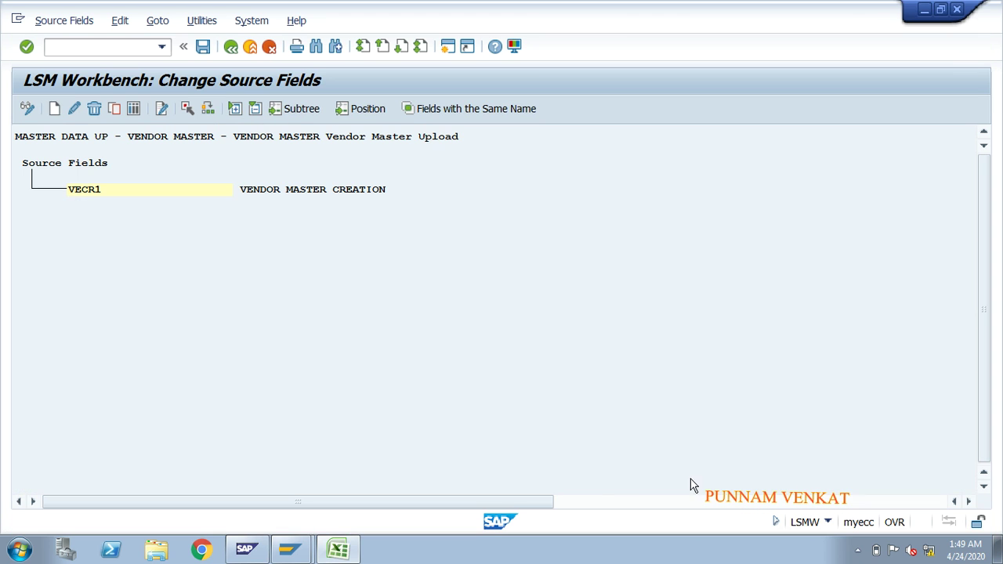
{"action": "left_click", "coordinate": [133, 109]}
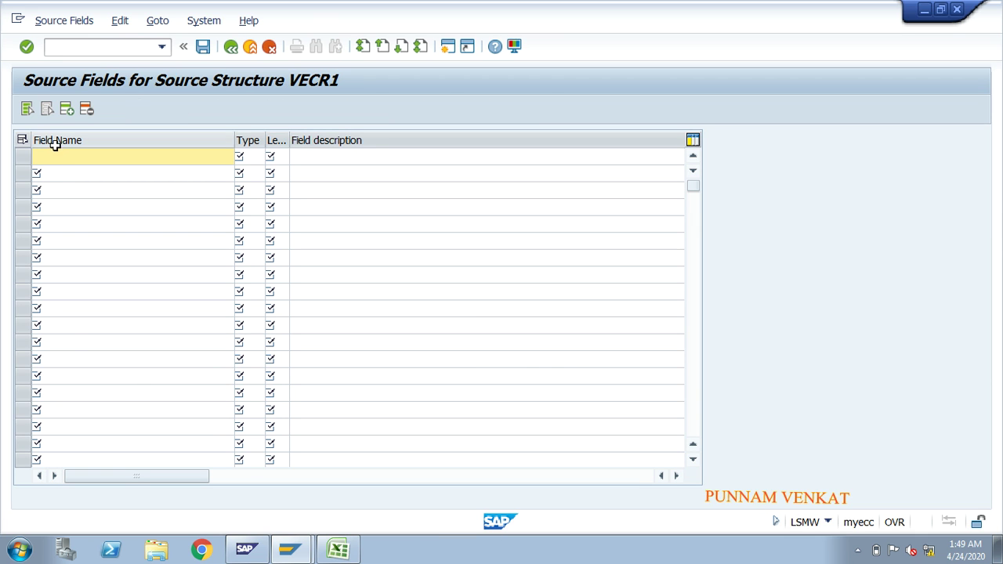
Step: Copy the field names BUKRS through ZTERM from Excel cells H11:H21 into the SAP Field Name column
{"action": "key", "text": "alt+Tab"}
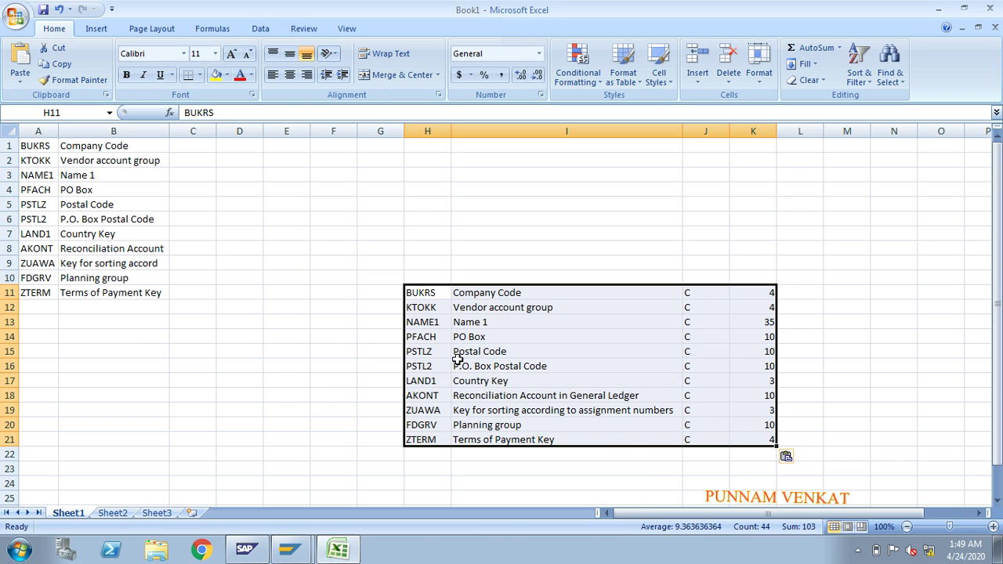
{"action": "left_click_drag", "start_coordinate": [425, 292], "coordinate": [428, 440]}
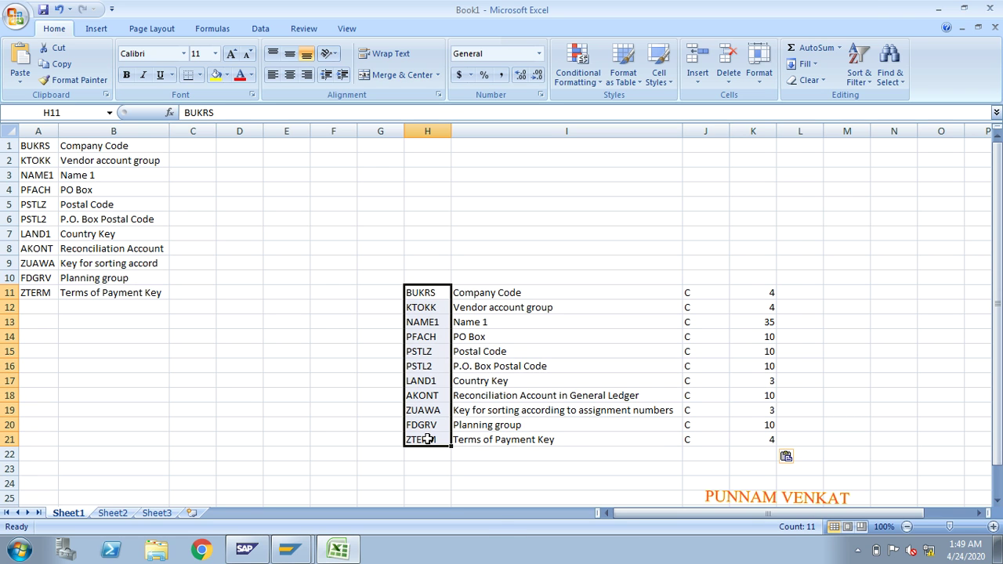
{"action": "key", "text": "ctrl+c"}
{"action": "key", "text": "alt+Tab"}
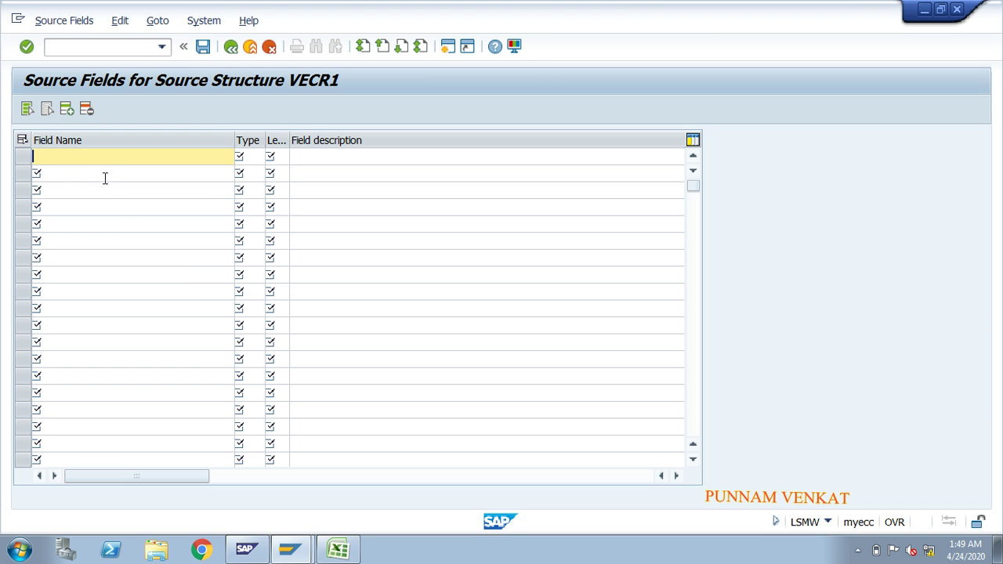
{"action": "key", "text": "ctrl+v"}
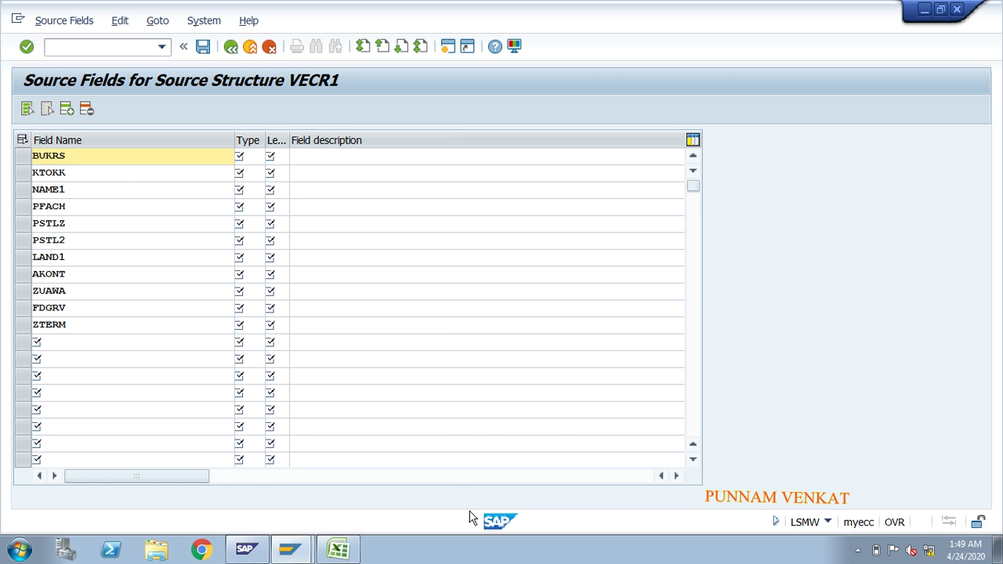
Step: Copy the type C entries from Excel cells J11:J21 into the Type column of the SAP source field table
{"action": "key", "text": "alt+Tab"}
{"action": "key", "text": "alt+Tab"}
{"action": "key", "text": "alt+Tab"}
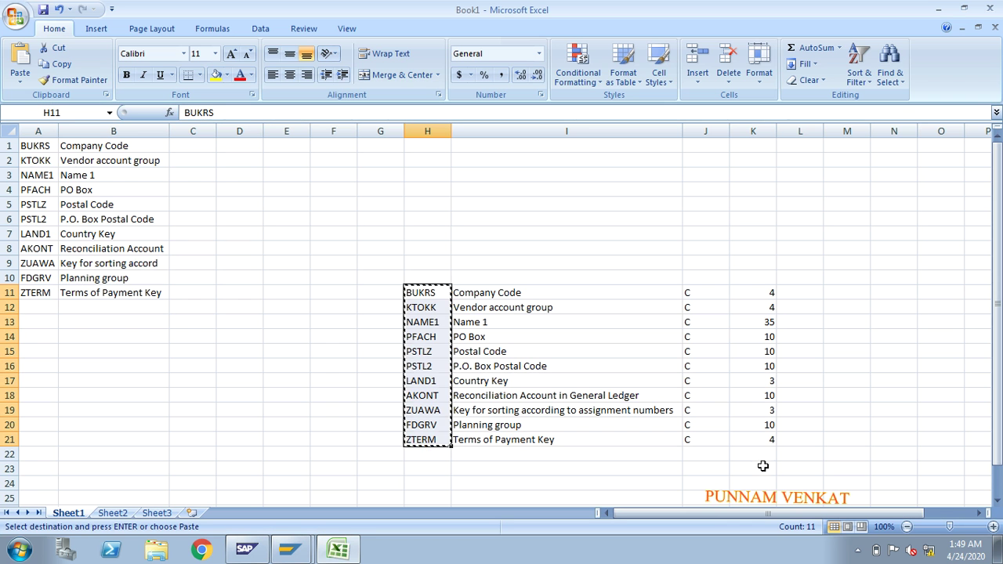
{"action": "left_click_drag", "start_coordinate": [695, 295], "coordinate": [703, 437]}
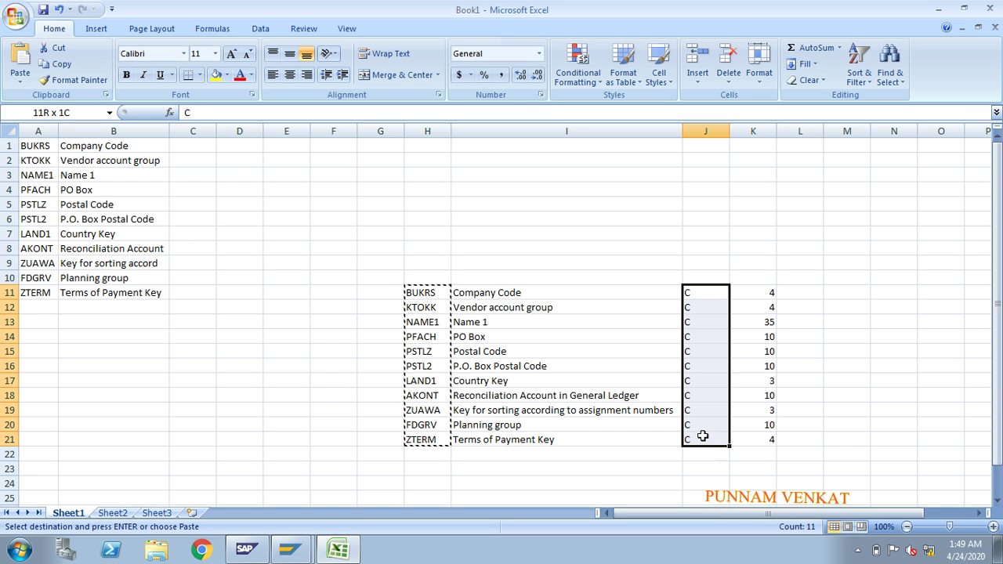
{"action": "key", "text": "ctrl+c"}
{"action": "key", "text": "alt+Tab"}
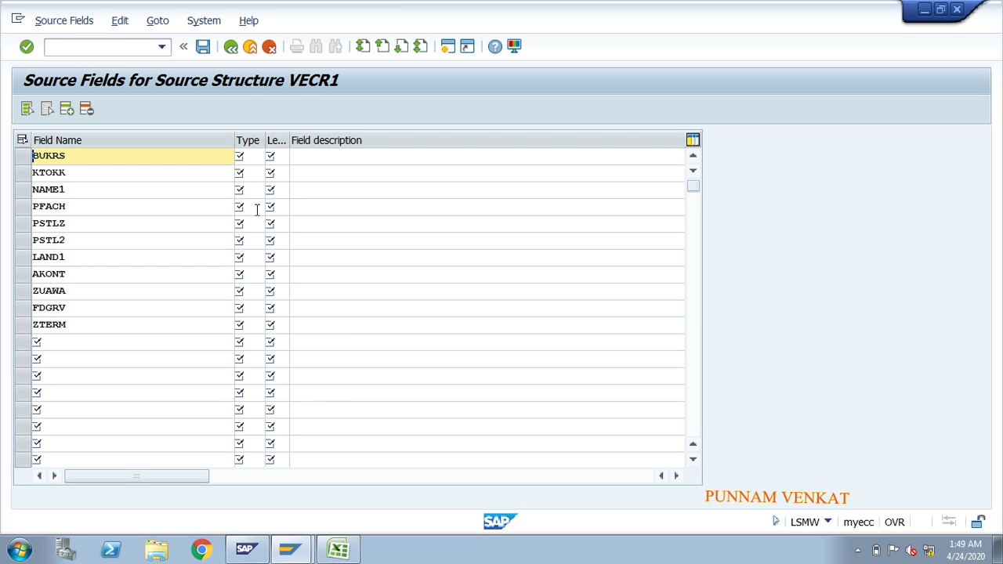
{"action": "left_click", "coordinate": [261, 155]}
{"action": "key", "text": "ctrl+v"}
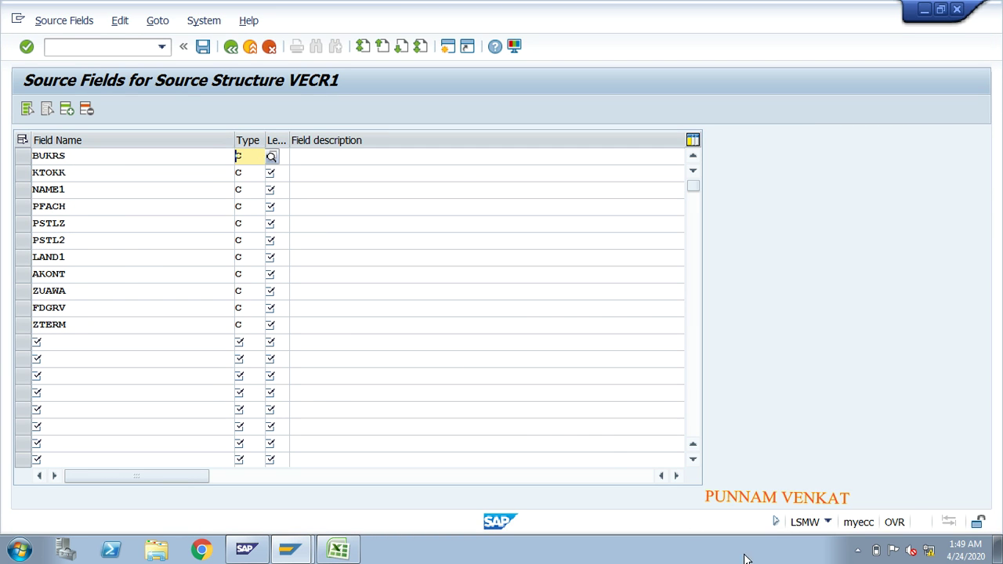
Step: Copy the field lengths from Excel cells K11:K21 into the length column of the SAP table, starting at BUKRS
{"action": "key", "text": "alt+Tab"}
{"action": "left_click_drag", "start_coordinate": [770, 293], "coordinate": [761, 434]}
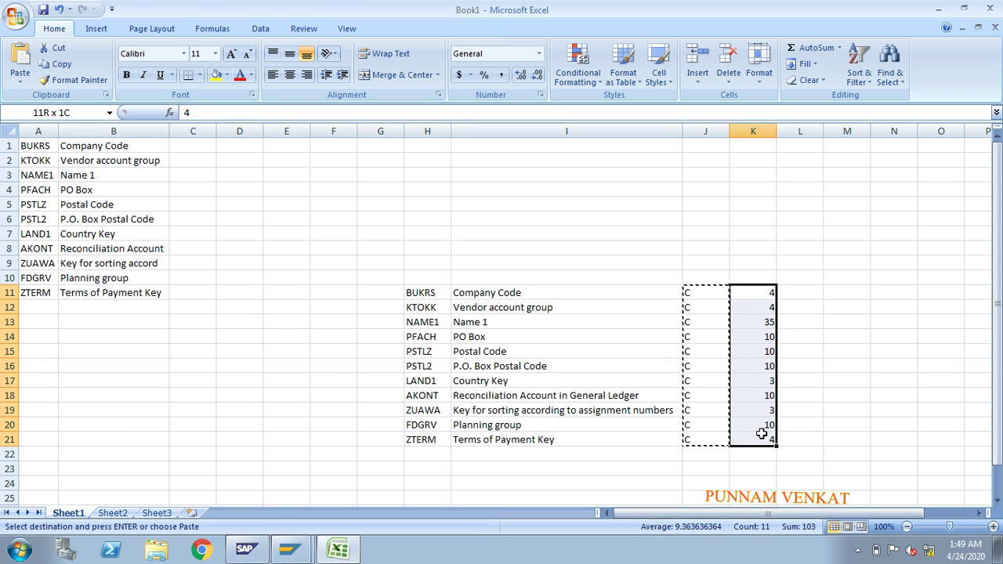
{"action": "key", "text": "ctrl+c"}
{"action": "key", "text": "alt+Tab"}
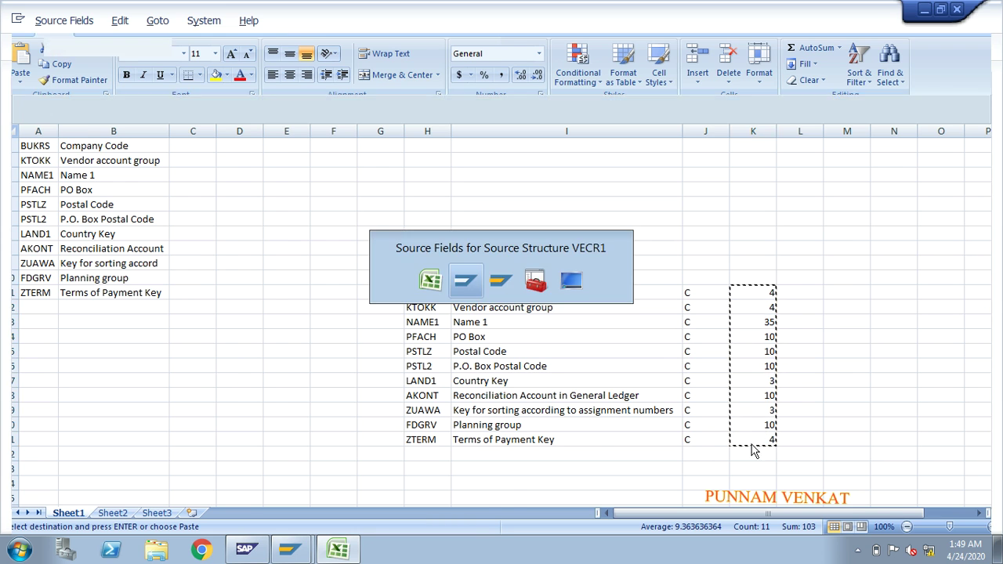
{"action": "left_click", "coordinate": [285, 146]}
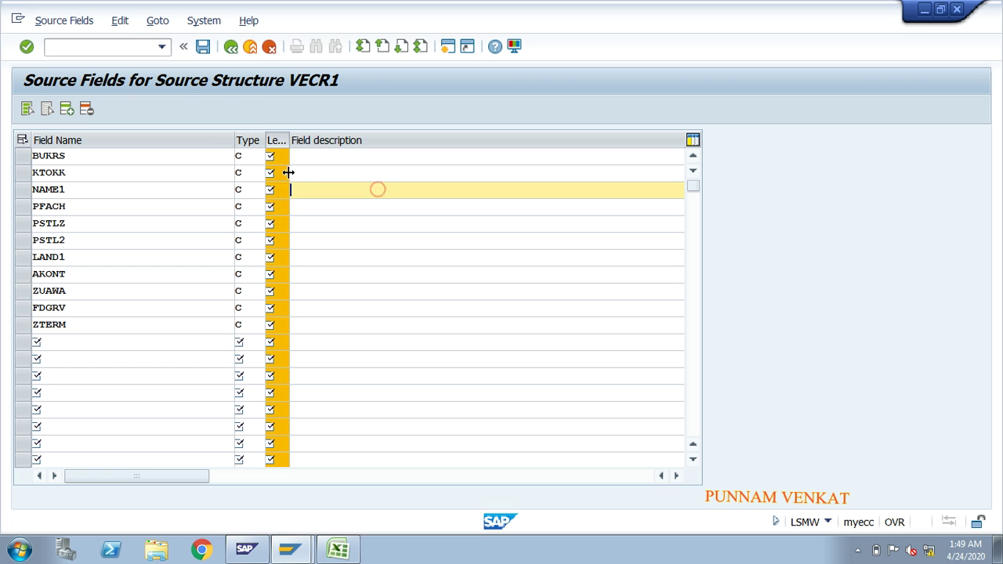
{"action": "left_click", "coordinate": [275, 140]}
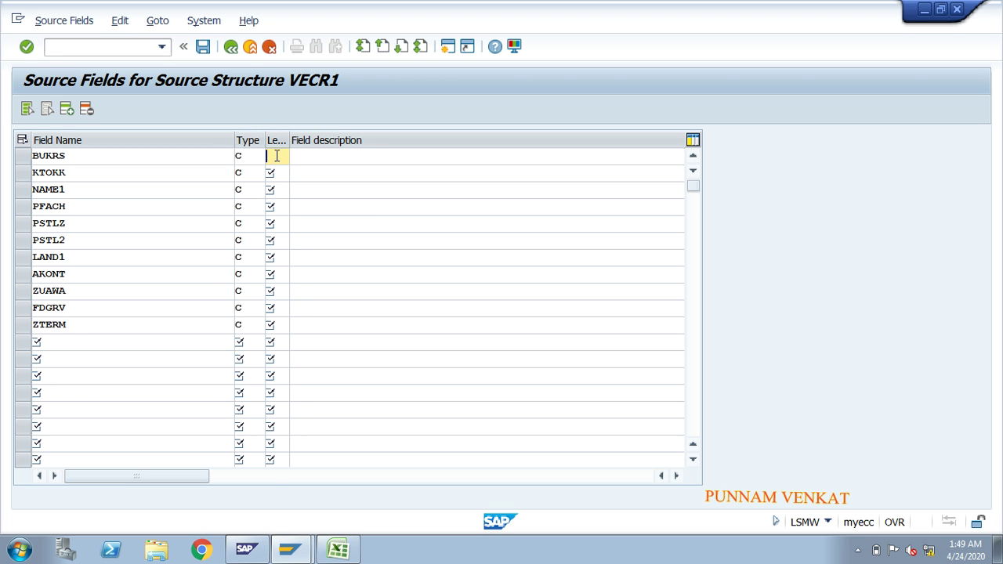
{"action": "key", "text": "alt+Tab"}
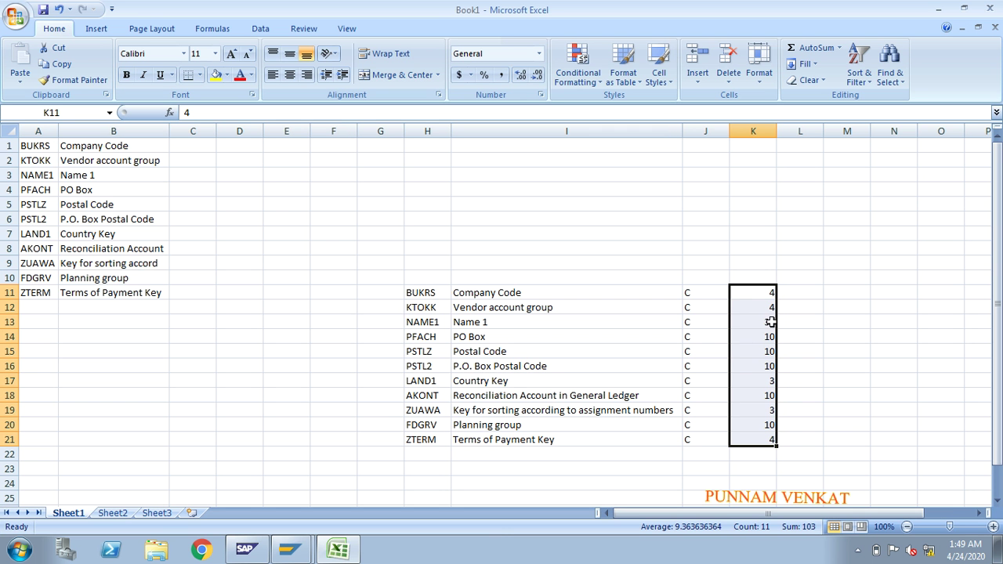
{"action": "key", "text": "ctrl+c"}
{"action": "key", "text": "alt+Tab"}
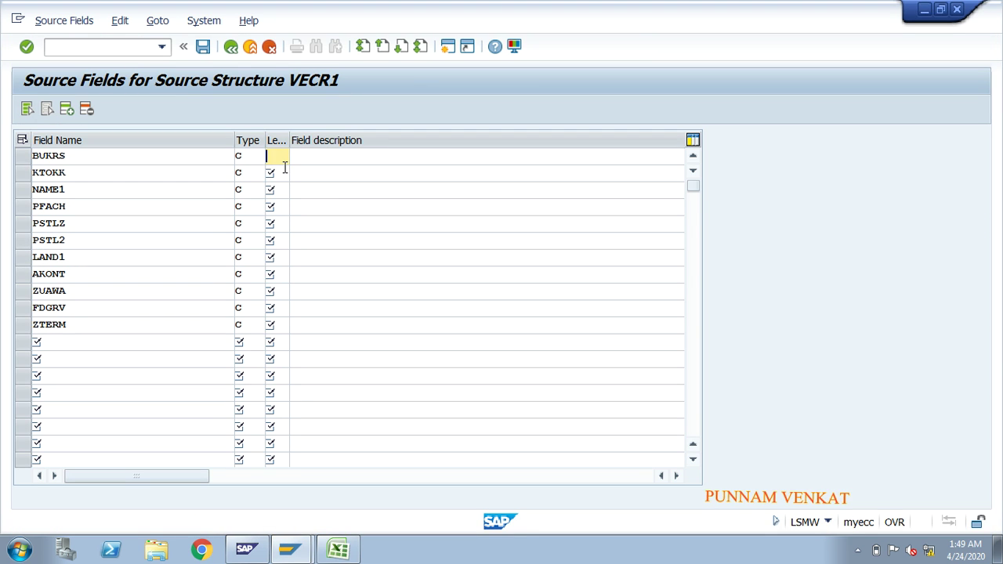
{"action": "key", "text": "ctrl+v"}
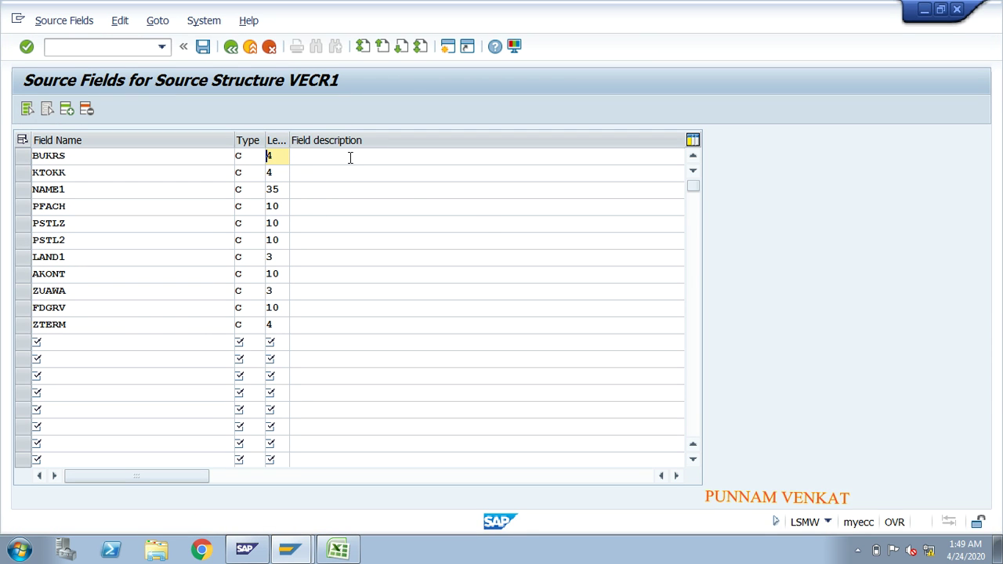
Step: Copy the descriptions I11:I21 in Excel, and confirm the SAP source field table to fill in its field descriptions
{"action": "key", "text": "alt+Tab"}
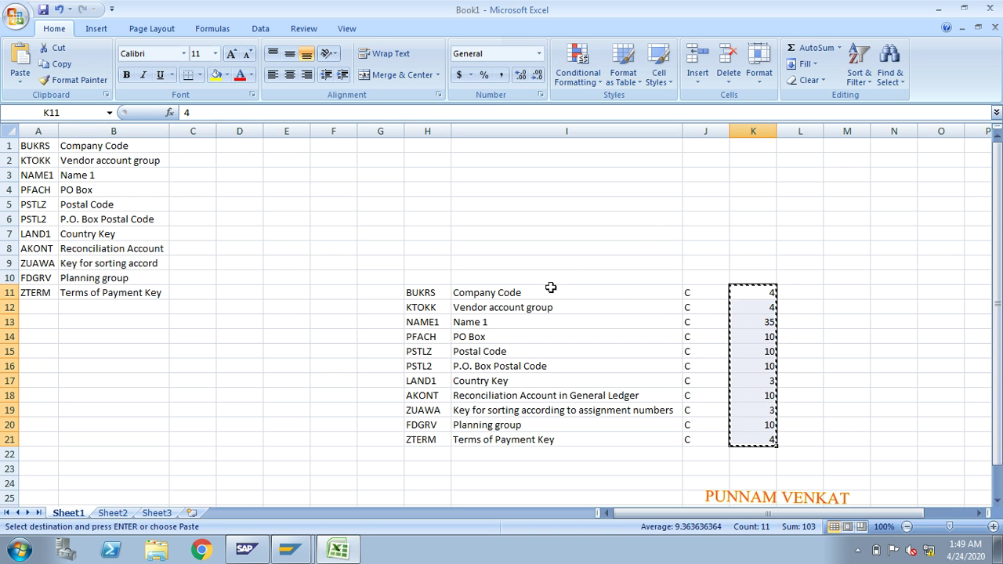
{"action": "left_click_drag", "start_coordinate": [549, 290], "coordinate": [545, 440]}
{"action": "key", "text": "ctrl+c"}
{"action": "key", "text": "alt+Tab"}
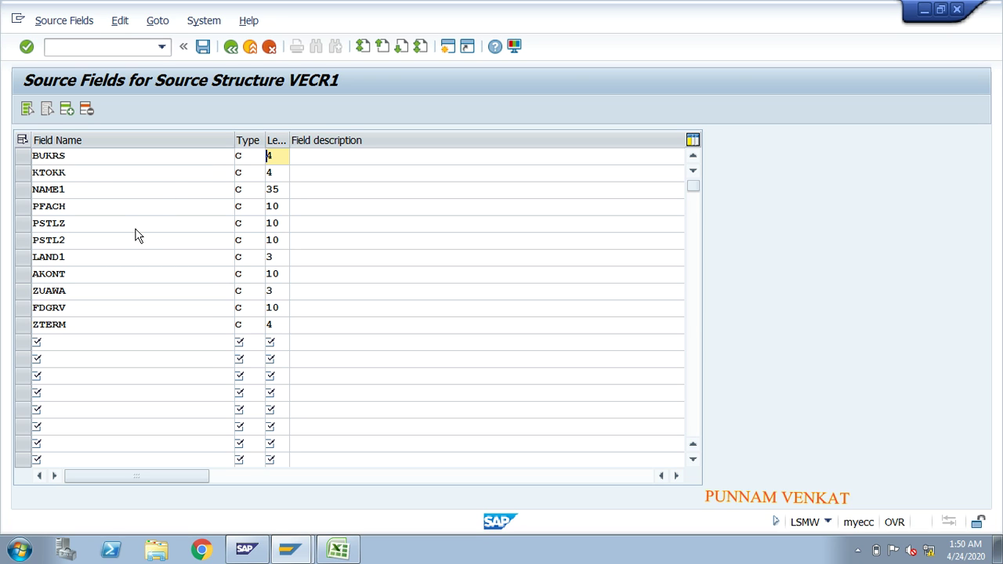
{"action": "key", "text": "Return"}
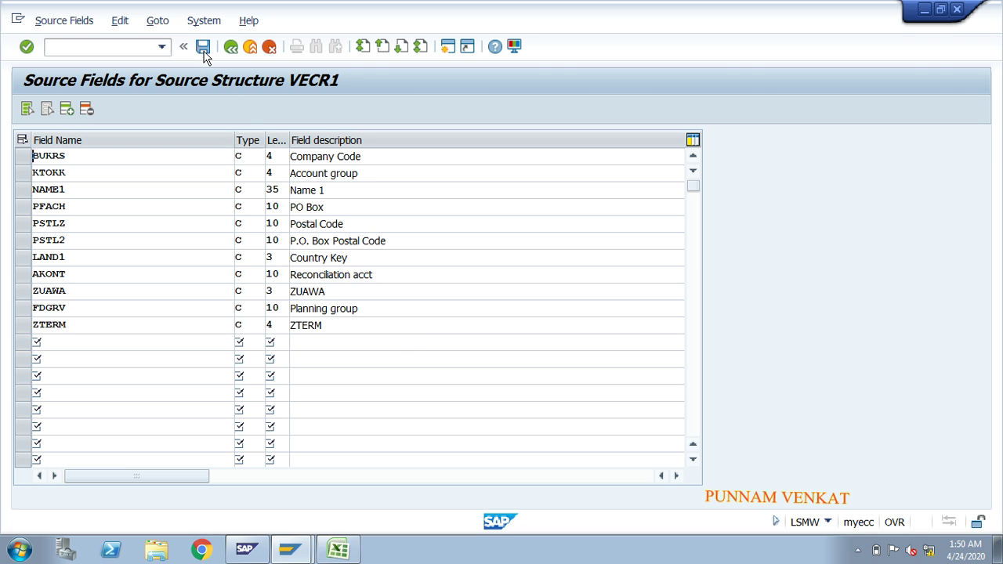
Step: Leave the field table of VECR1, save the source fields and return to the process steps
{"action": "left_click", "coordinate": [231, 48]}
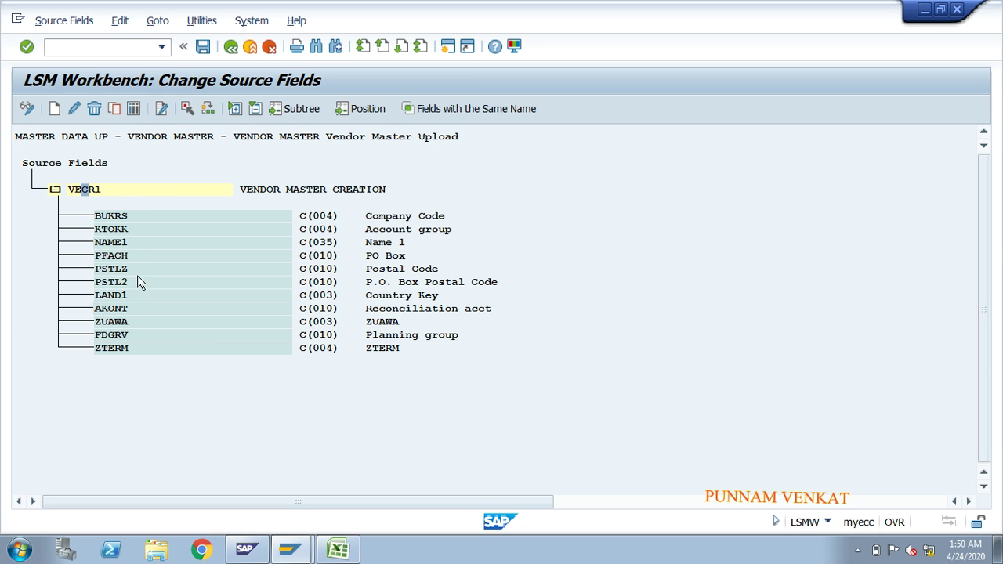
{"action": "left_click", "coordinate": [204, 49]}
{"action": "left_click", "coordinate": [229, 47]}
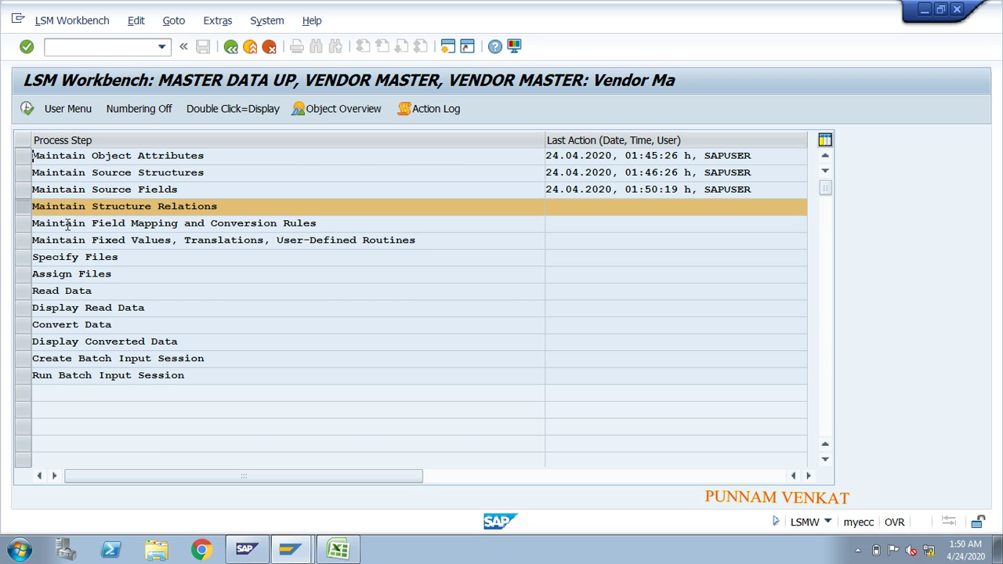
Step: Open Maintain Structure Relations in change mode, create the relationship between VNUP and VECR1, and save it before returning to the process steps
{"action": "left_click", "coordinate": [27, 110]}
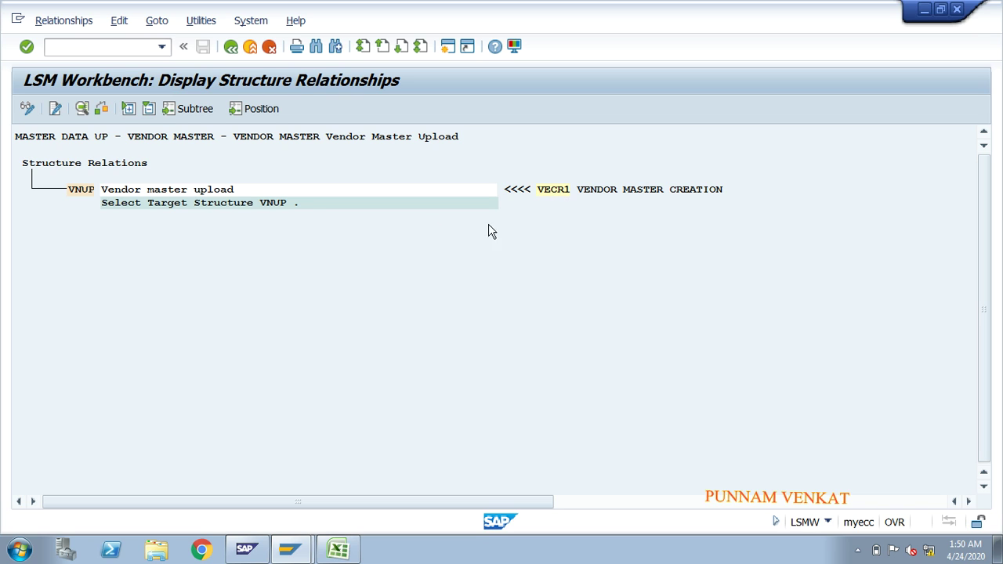
{"action": "left_click", "coordinate": [28, 110]}
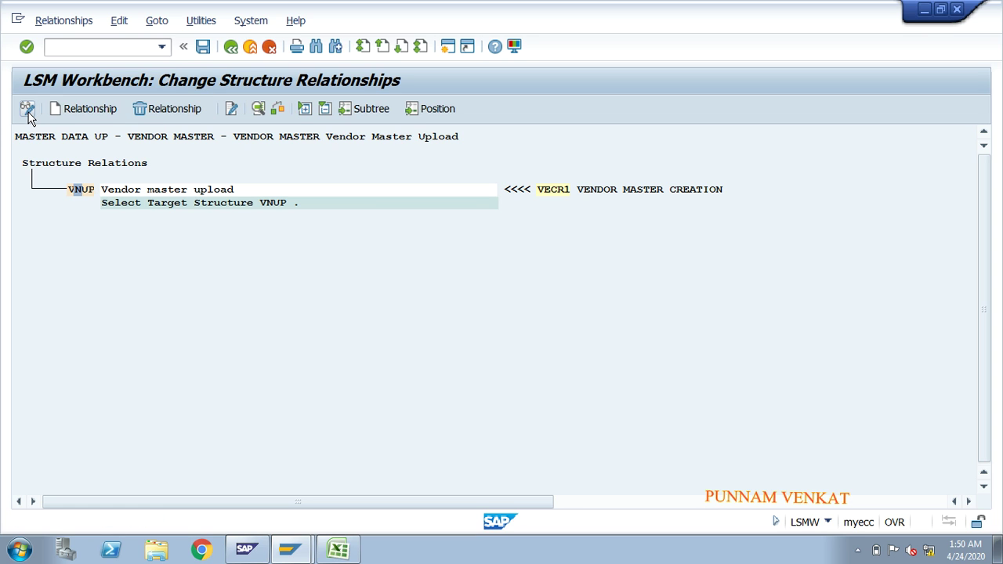
{"action": "left_click", "coordinate": [83, 110]}
{"action": "left_click", "coordinate": [203, 50]}
{"action": "left_click", "coordinate": [231, 48]}
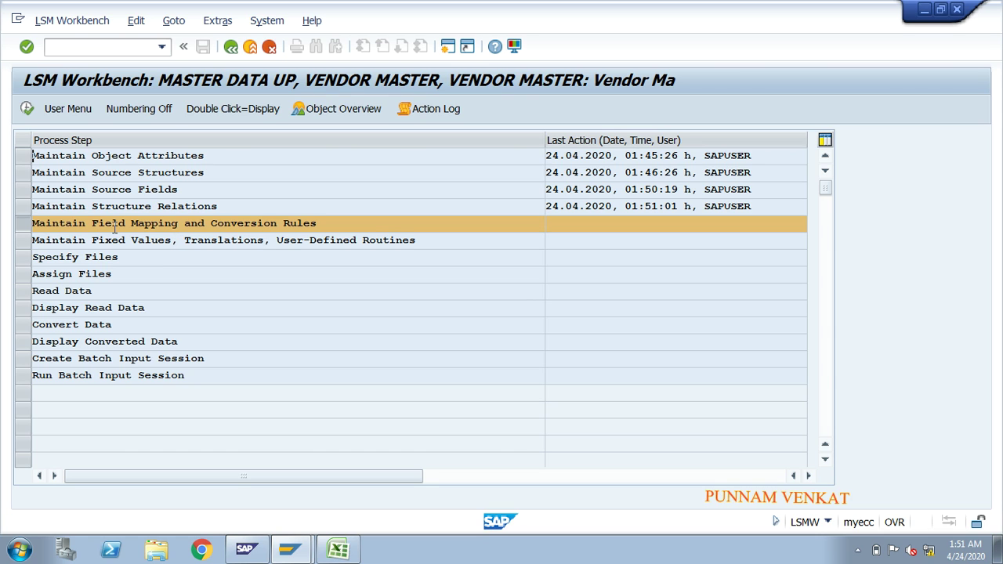
Step: Open Maintain Field Mapping and Conversion Rules in change mode, and start auto-field mapping by same name with confirmation and the Transfer (MOVE) rule
{"action": "left_click", "coordinate": [26, 111]}
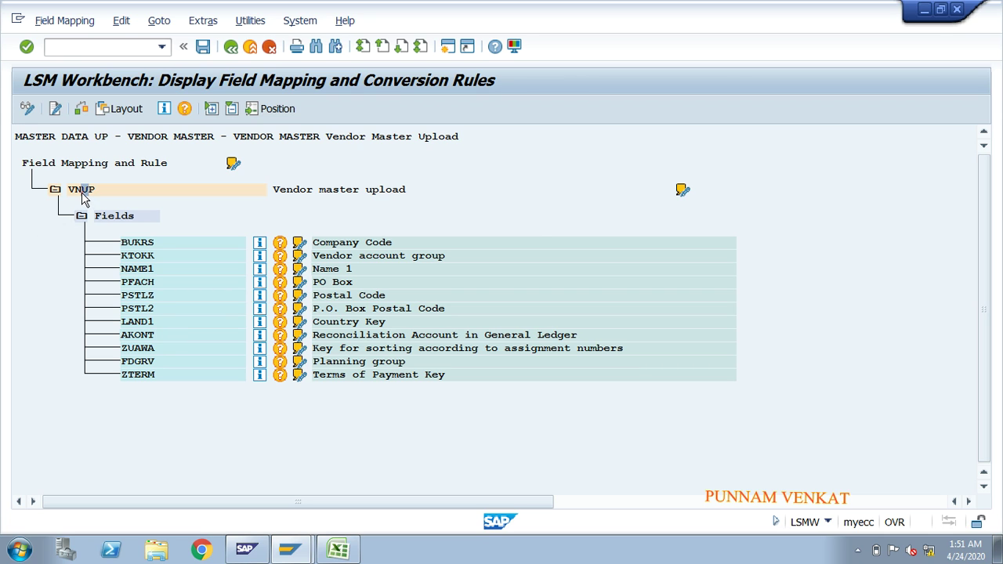
{"action": "left_click", "coordinate": [27, 111]}
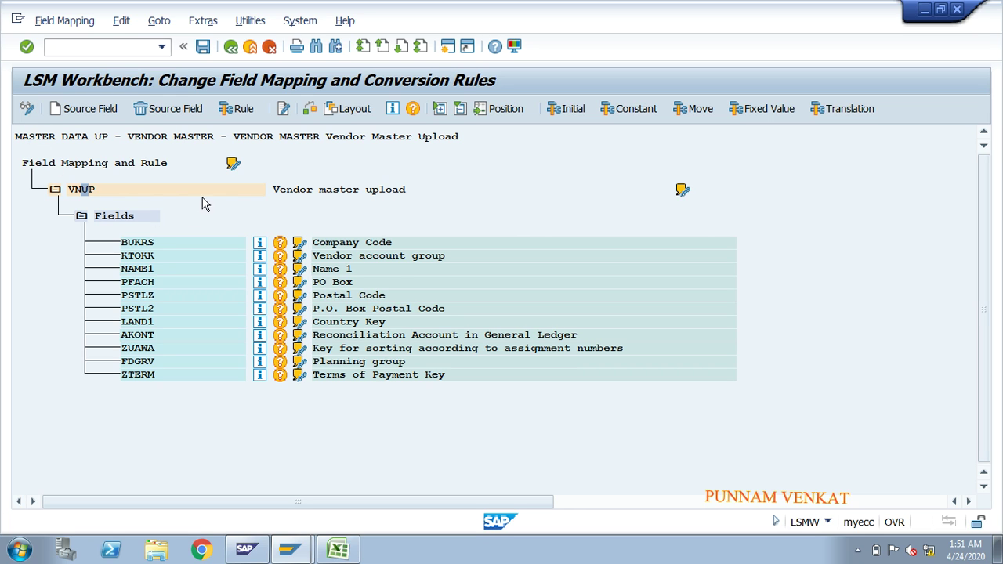
{"action": "left_click", "coordinate": [202, 22]}
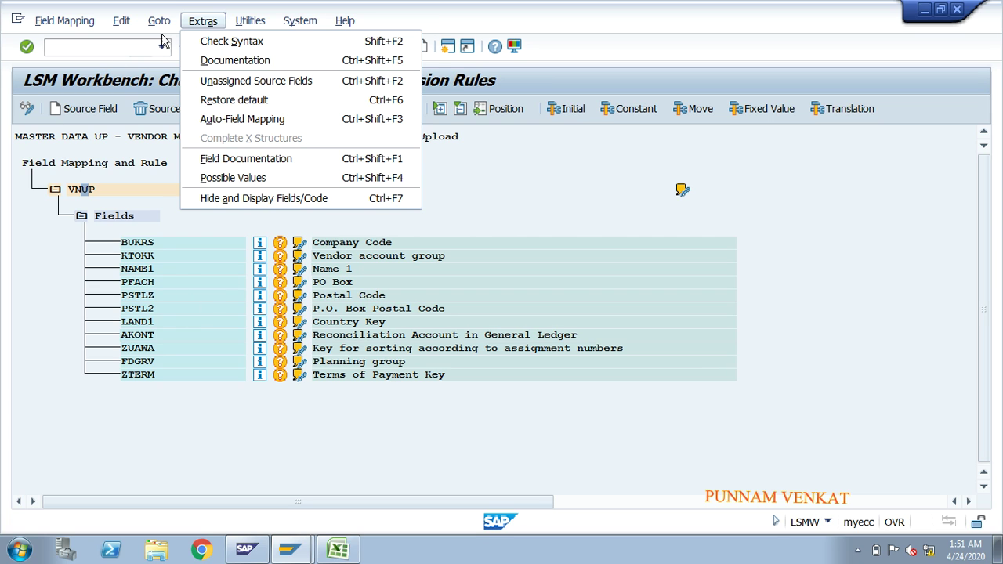
{"action": "left_click", "coordinate": [236, 122]}
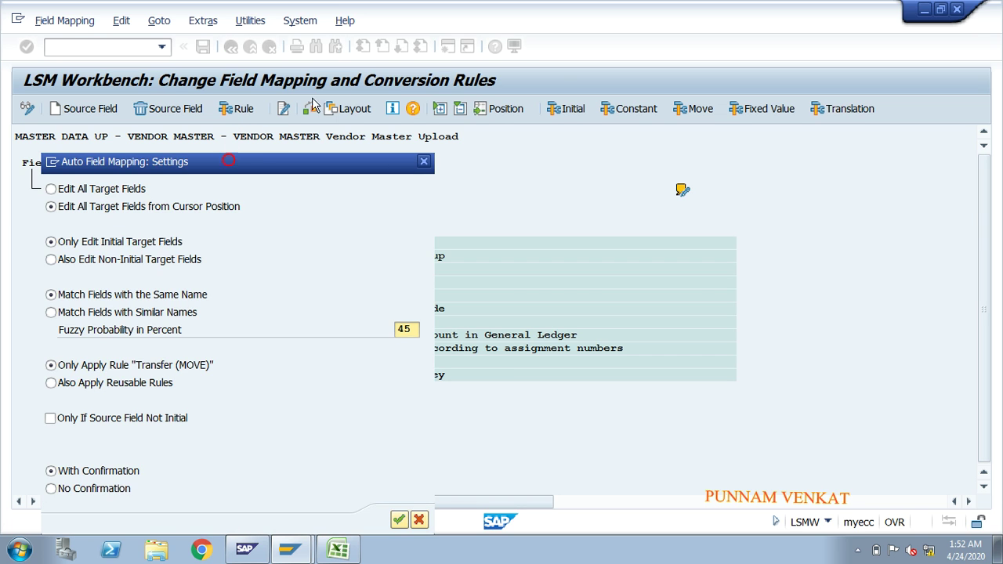
{"action": "left_click_drag", "start_coordinate": [312, 104], "coordinate": [352, 65]}
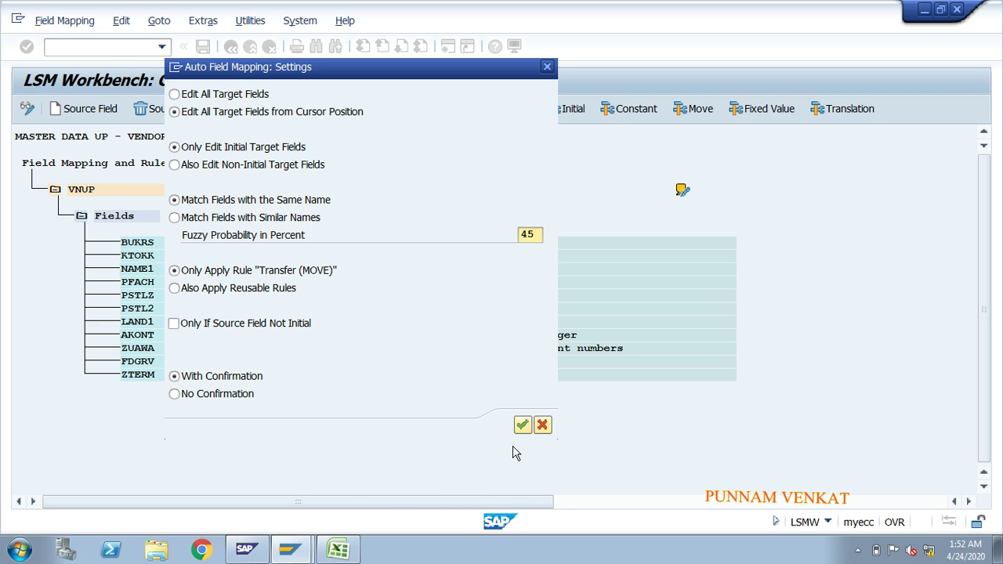
{"action": "left_click", "coordinate": [522, 425]}
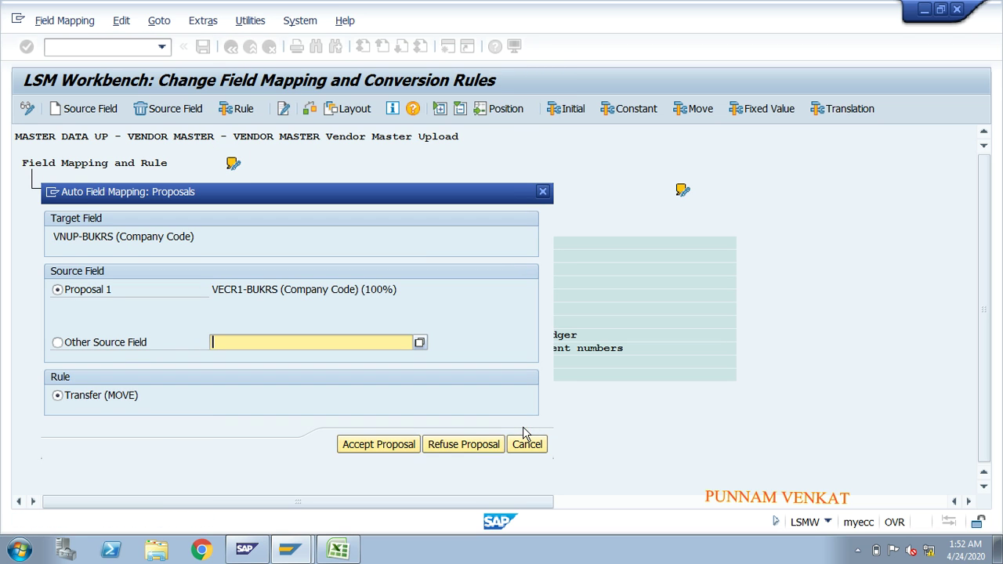
Step: Accept the mapping proposals for all VNUP target fields from BUKRS through ZTERM, and close the completion message
{"action": "left_click", "coordinate": [377, 447]}
{"action": "left_click", "coordinate": [377, 451]}
{"action": "left_click", "coordinate": [377, 451]}
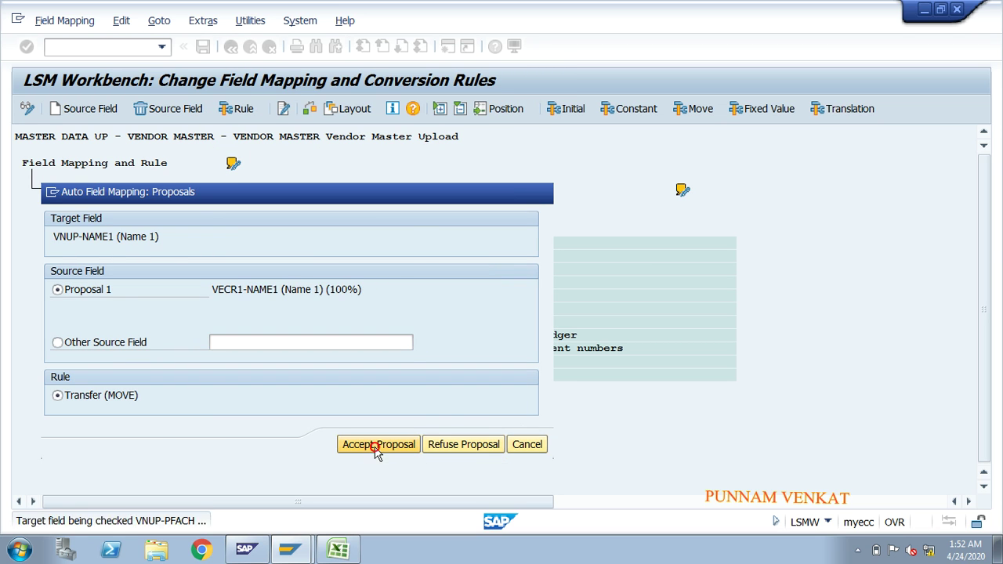
{"action": "left_click", "coordinate": [378, 446]}
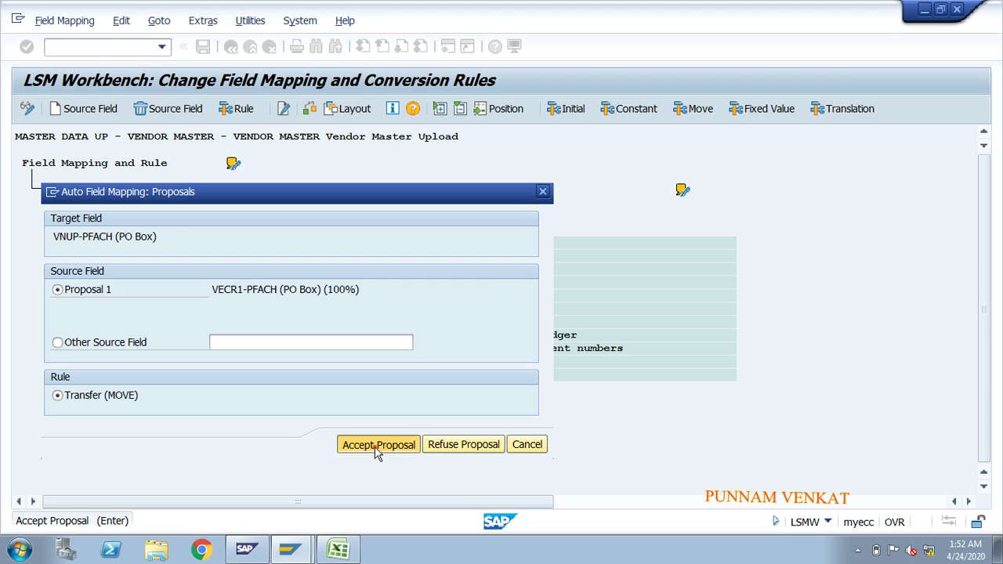
{"action": "left_click", "coordinate": [377, 446]}
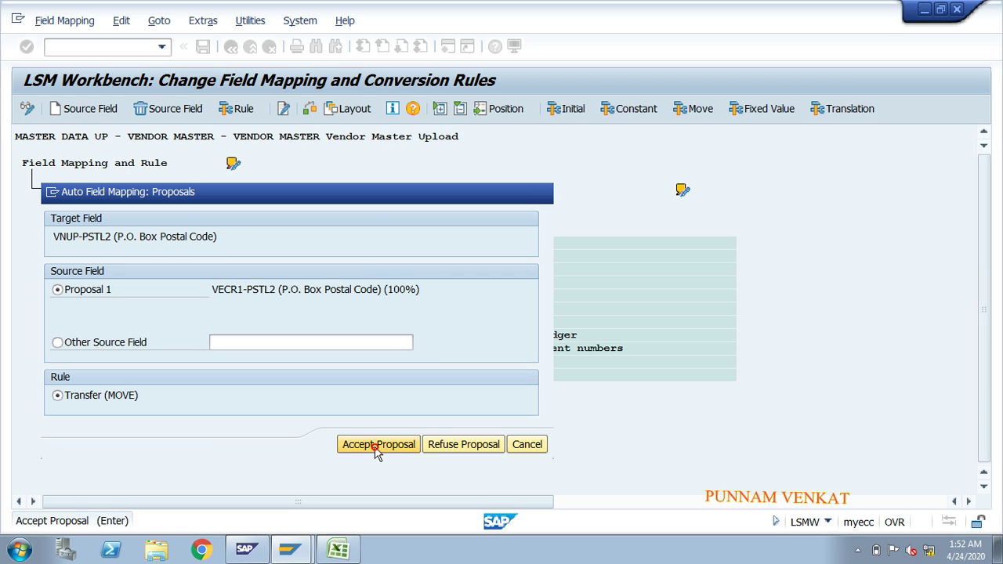
{"action": "left_click", "coordinate": [377, 447]}
{"action": "left_click", "coordinate": [377, 447]}
{"action": "left_click", "coordinate": [377, 447]}
{"action": "left_click", "coordinate": [377, 447]}
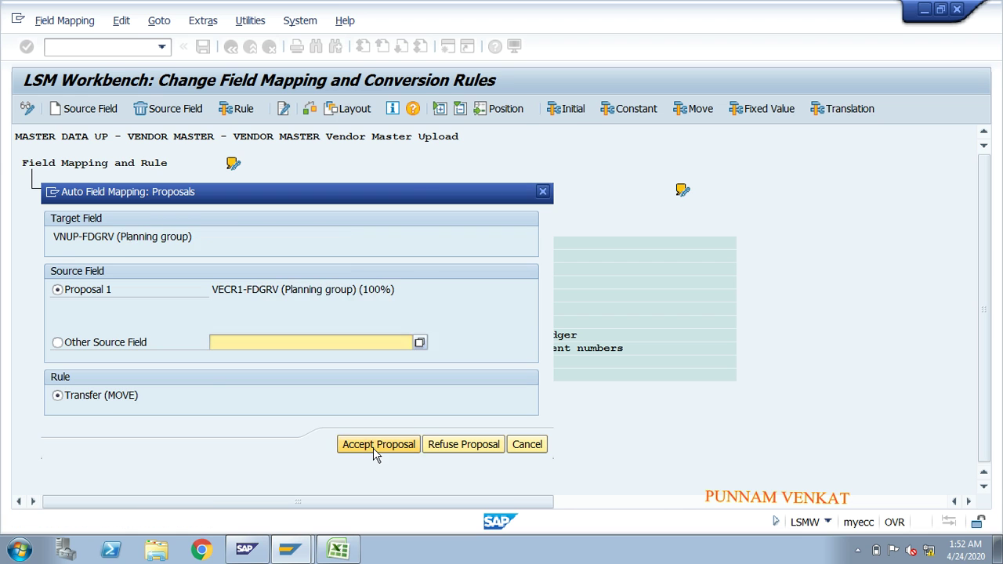
{"action": "left_click", "coordinate": [377, 446]}
{"action": "left_click", "coordinate": [377, 447]}
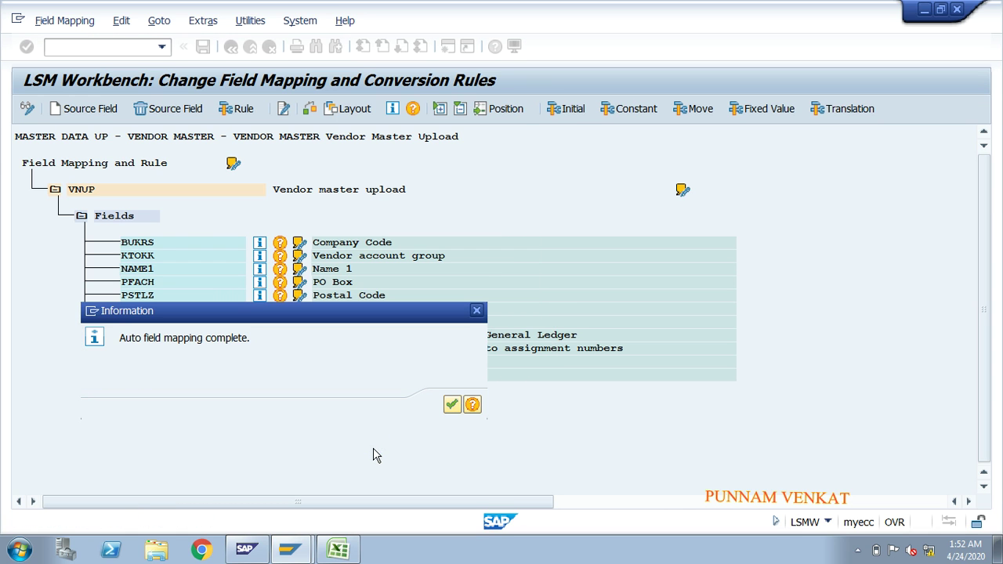
{"action": "left_click", "coordinate": [451, 406]}
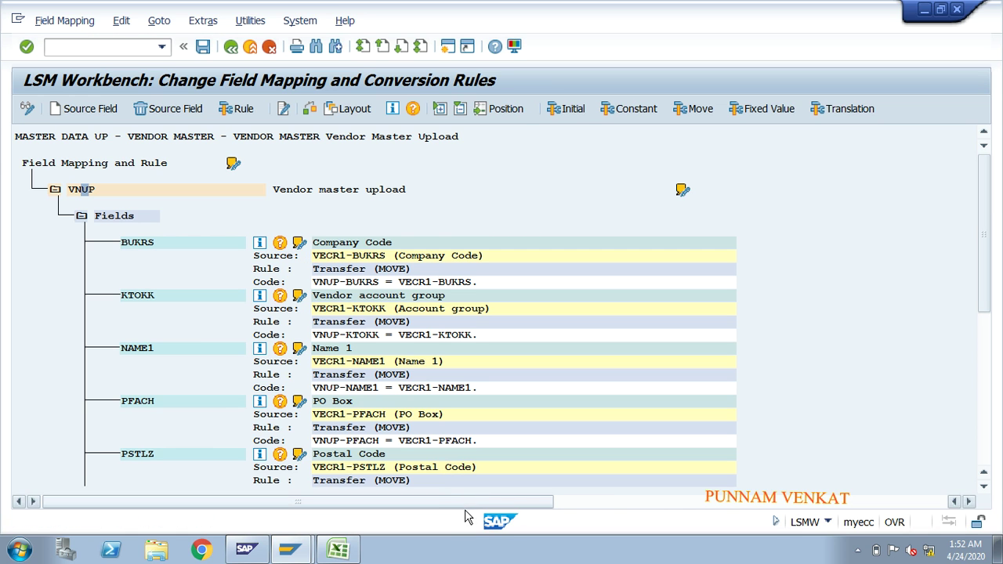
Step: Save the field mapping and conversion rules, return to the process steps and select Specify Files
{"action": "left_click", "coordinate": [150, 244]}
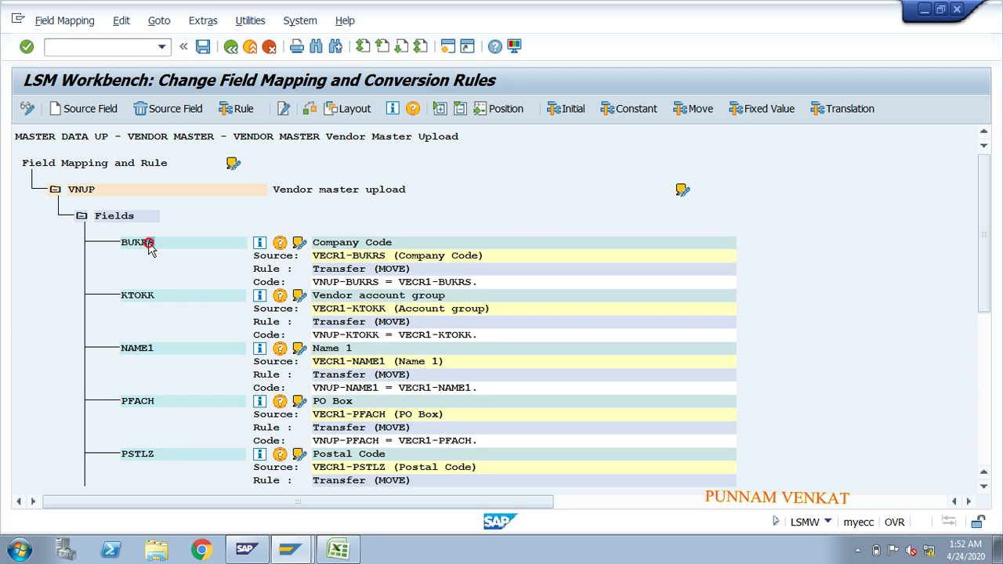
{"action": "left_click", "coordinate": [364, 244]}
{"action": "left_click", "coordinate": [203, 47]}
{"action": "left_click", "coordinate": [230, 47]}
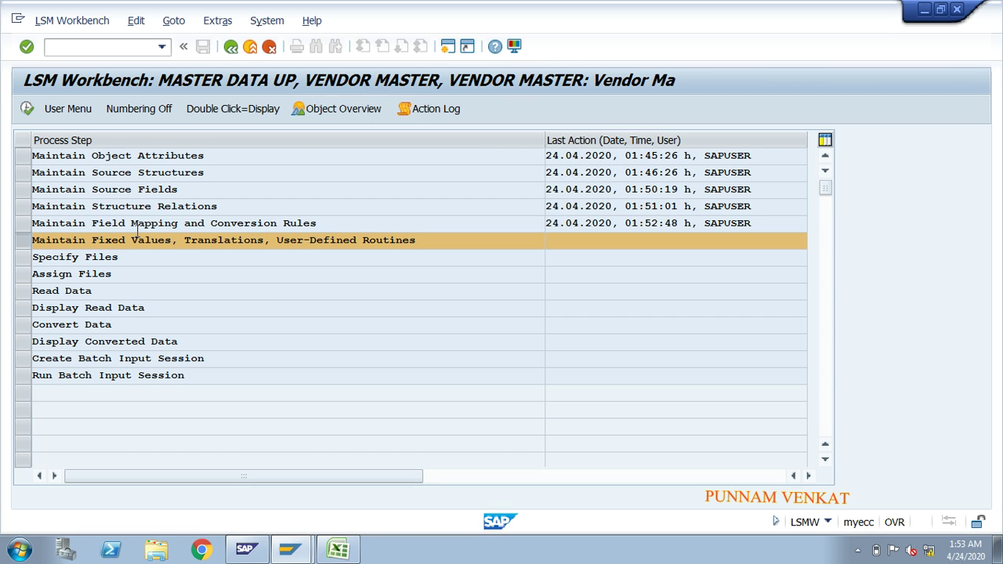
{"action": "left_click", "coordinate": [24, 258]}
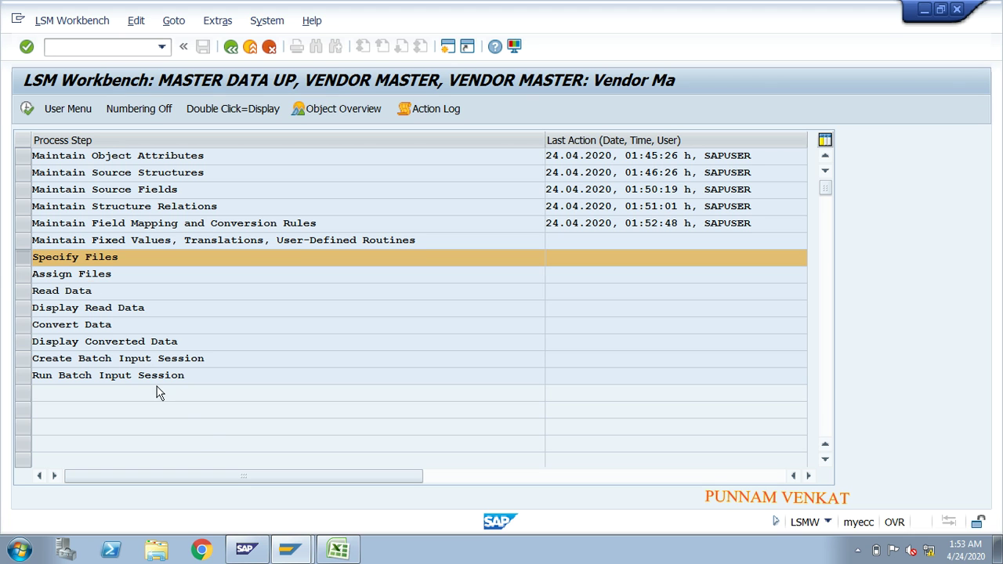
Step: Switch to the Excel workbook and delete Sheet1, keeping the vendor data sheet
{"action": "left_click", "coordinate": [337, 552]}
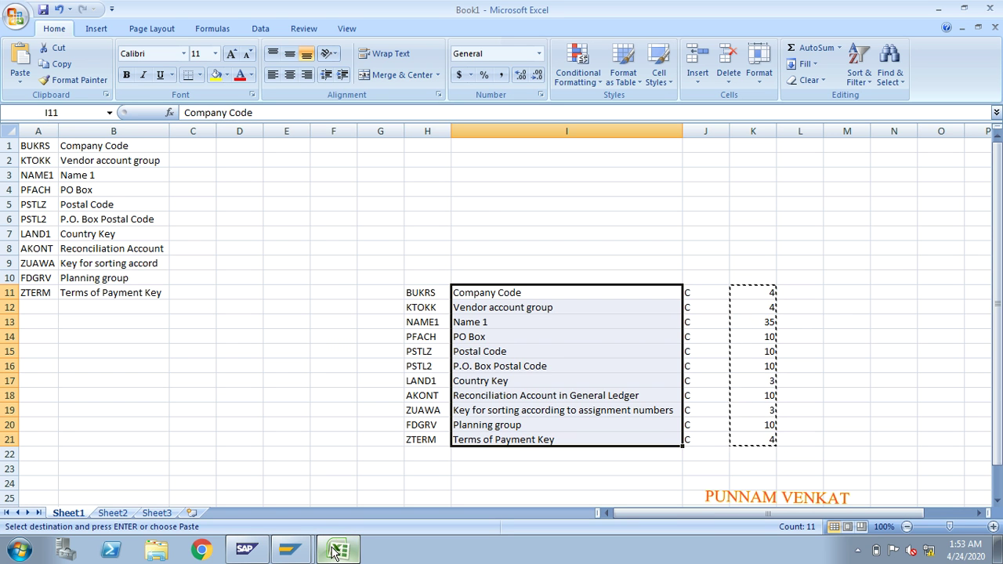
{"action": "left_click", "coordinate": [282, 367]}
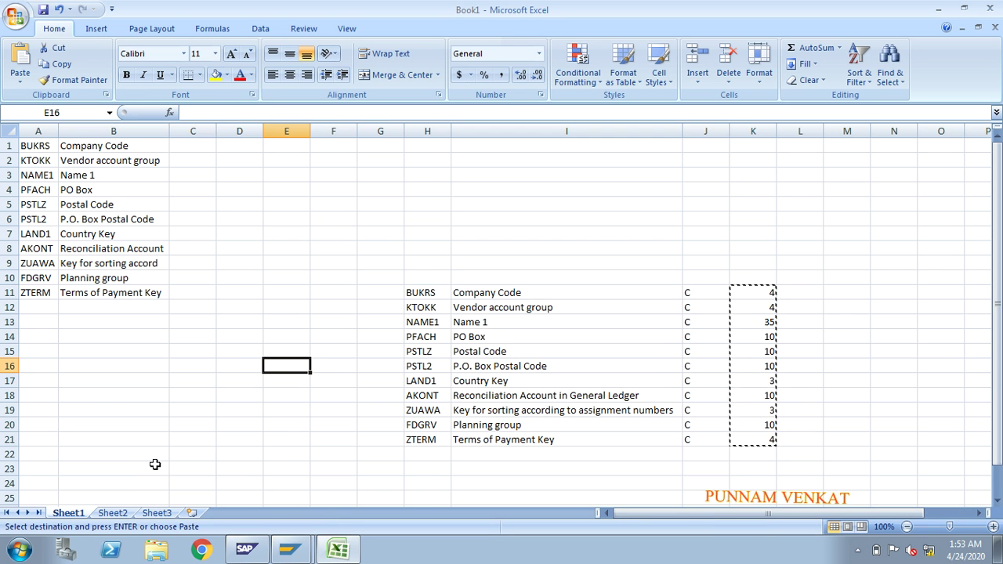
{"action": "left_click", "coordinate": [112, 513]}
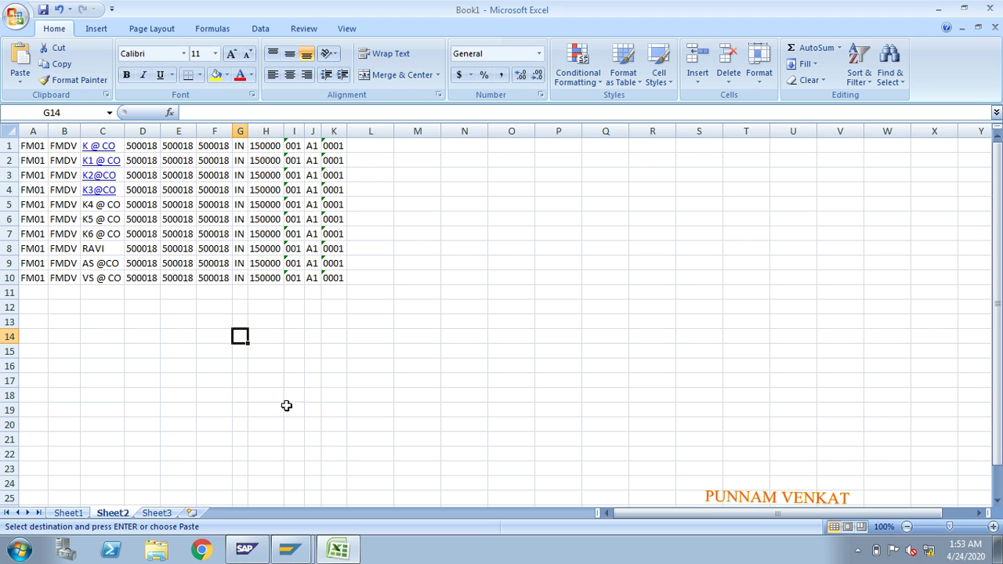
{"action": "left_click", "coordinate": [71, 514]}
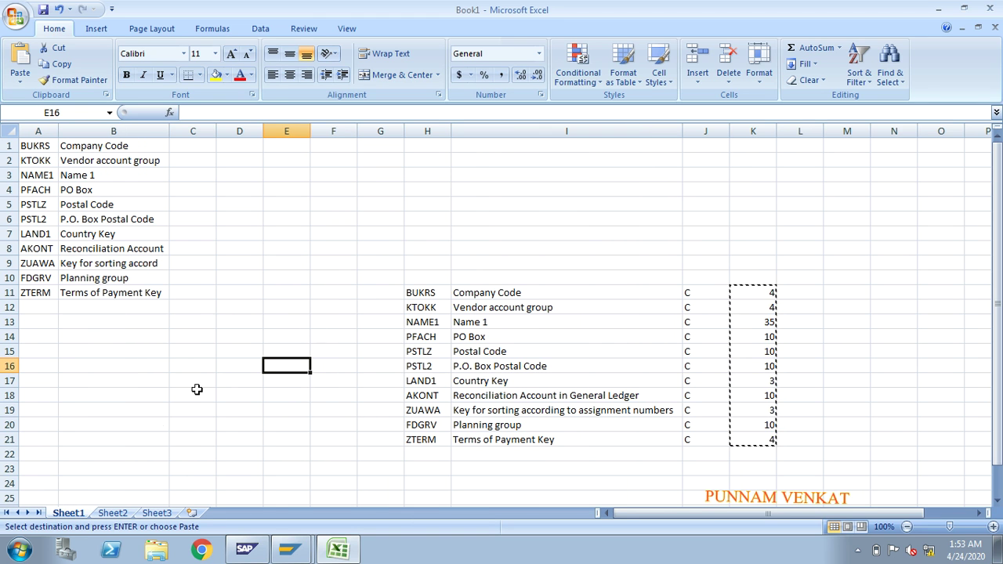
{"action": "right_click", "coordinate": [66, 520]}
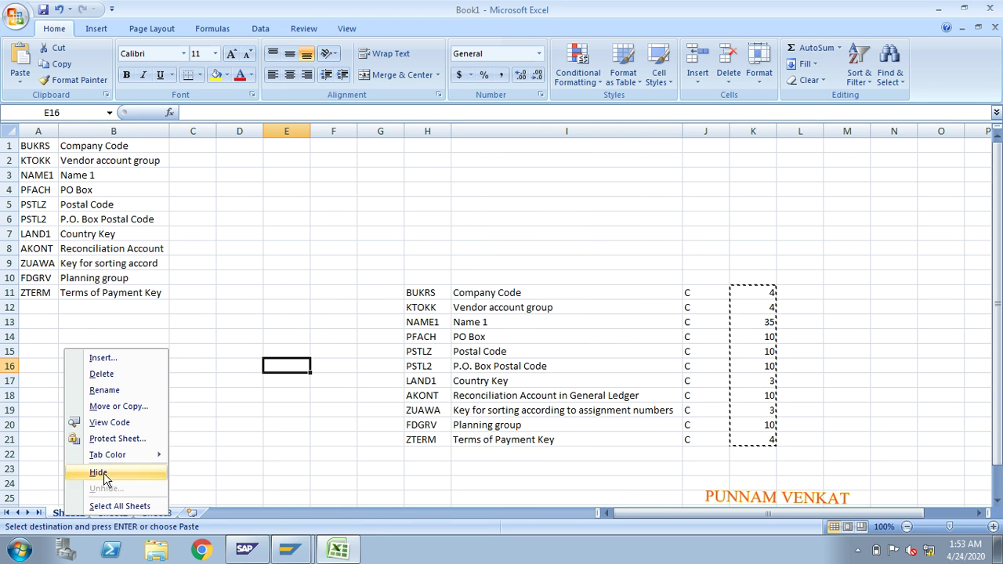
{"action": "left_click", "coordinate": [101, 374]}
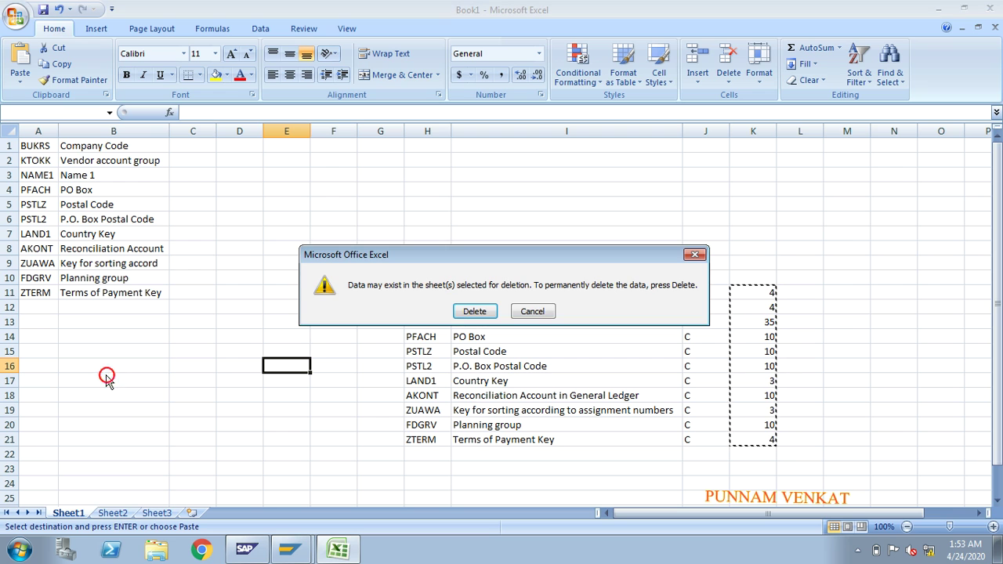
{"action": "left_click", "coordinate": [462, 312]}
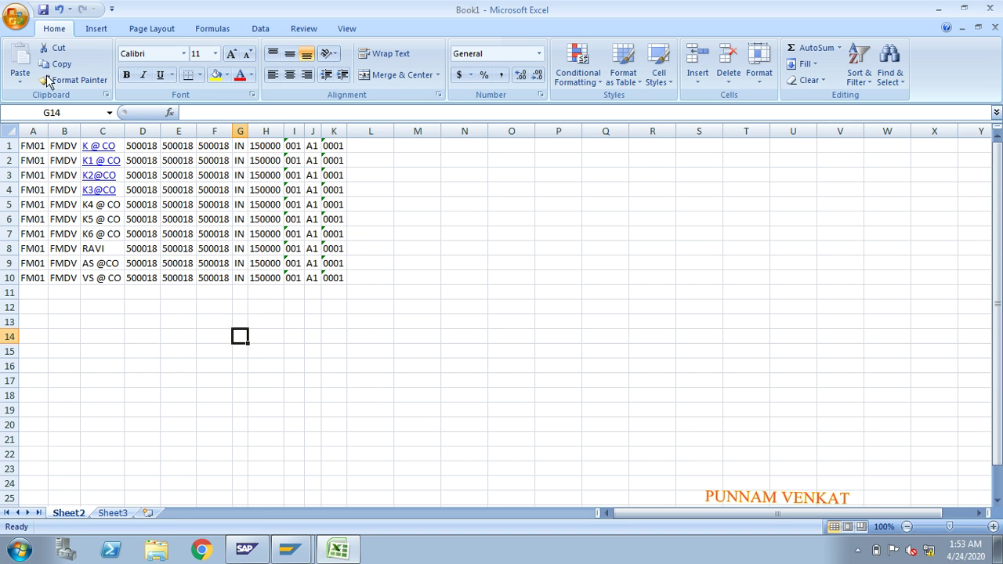
Step: Save only the active vendor sheet to the Desktop as VENDOR 123 in Text (Tab delimited) format, and close Excel
{"action": "left_click", "coordinate": [51, 152]}
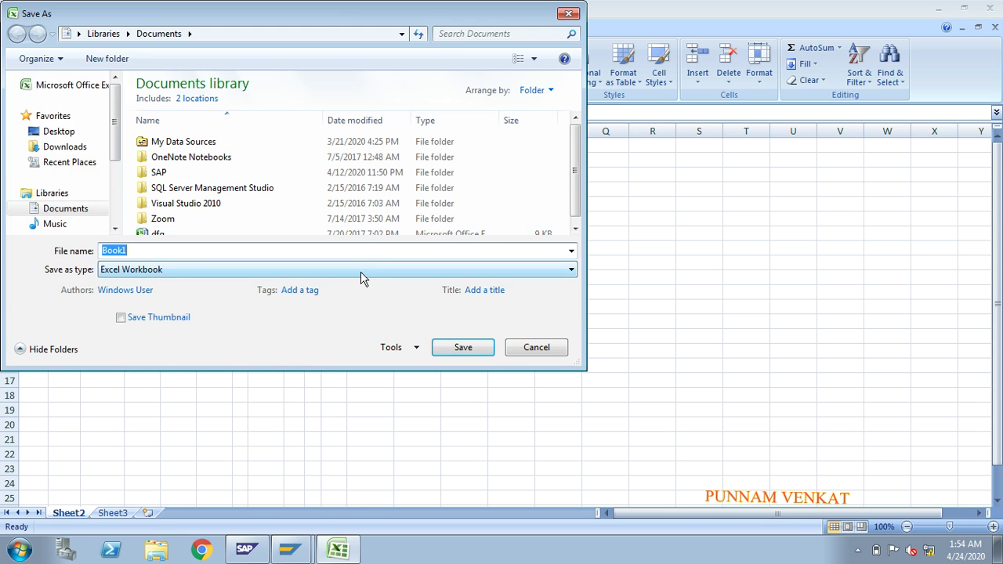
{"action": "left_click", "coordinate": [60, 133]}
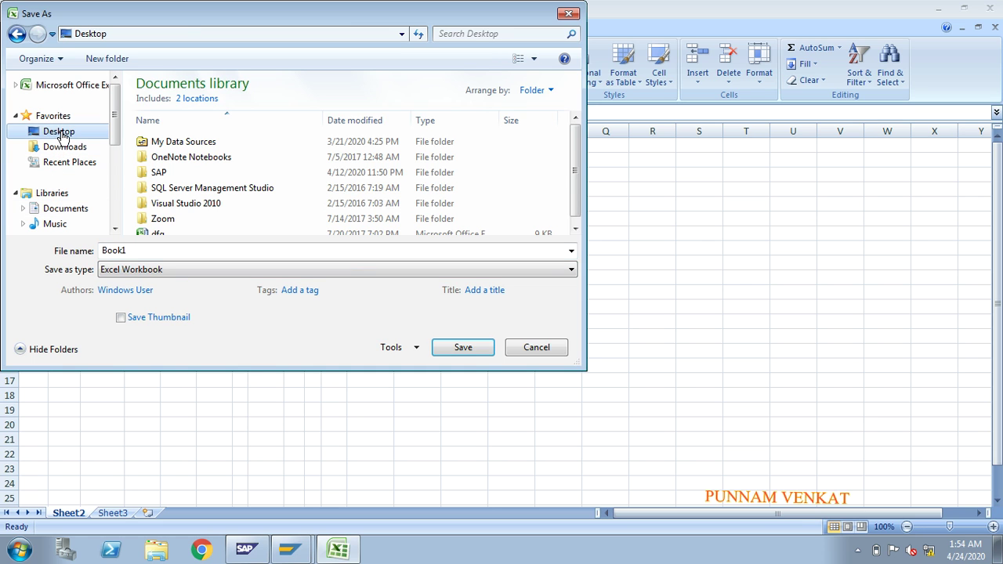
{"action": "double_click", "coordinate": [138, 247]}
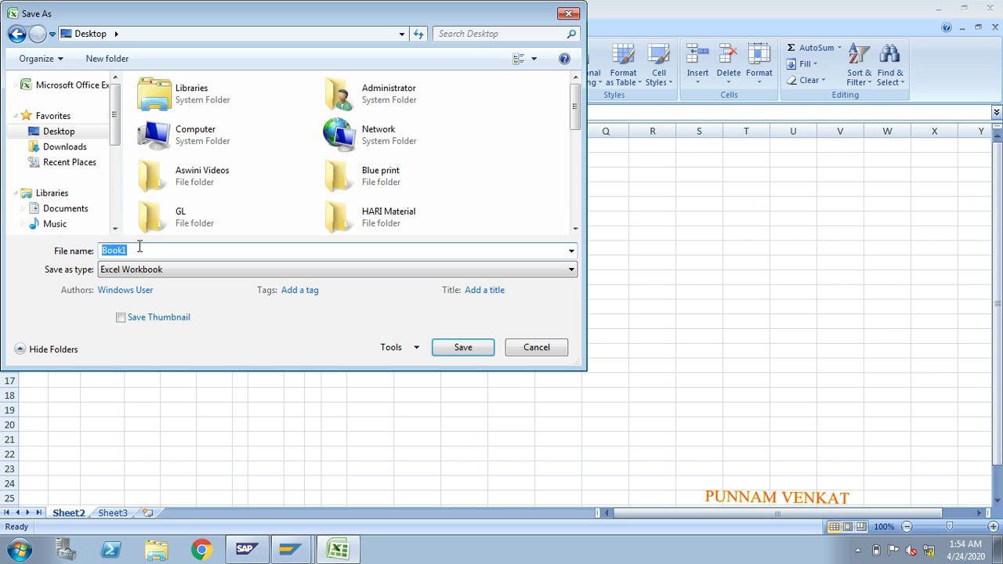
{"action": "key", "text": "BackSpace"}
{"action": "left_click", "coordinate": [116, 269]}
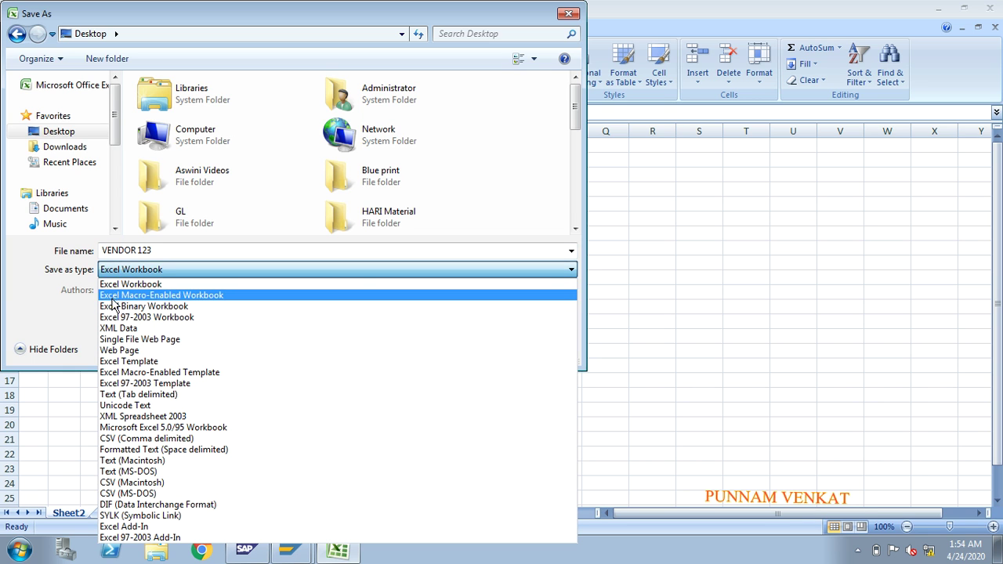
{"action": "left_click", "coordinate": [144, 403]}
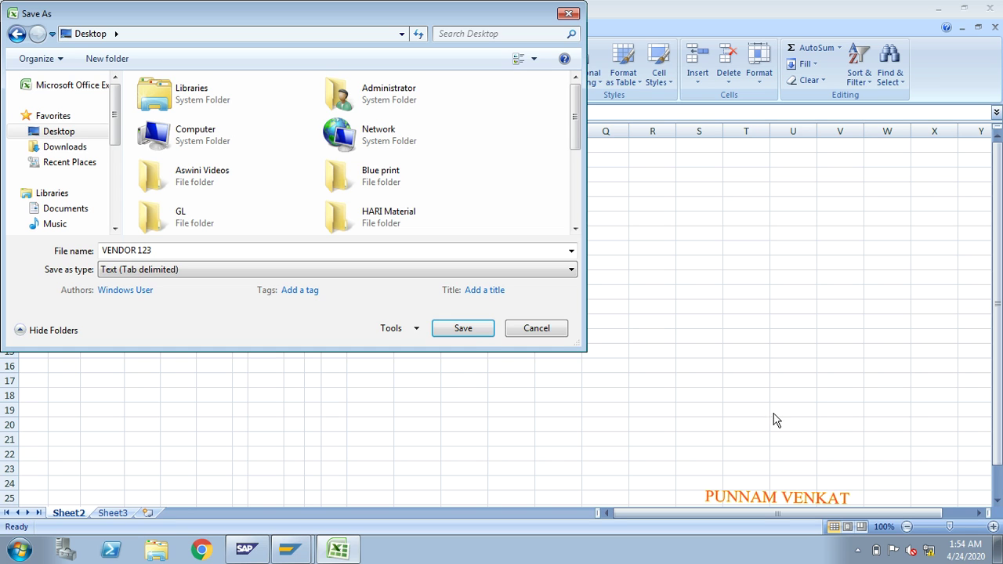
{"action": "left_click", "coordinate": [466, 332]}
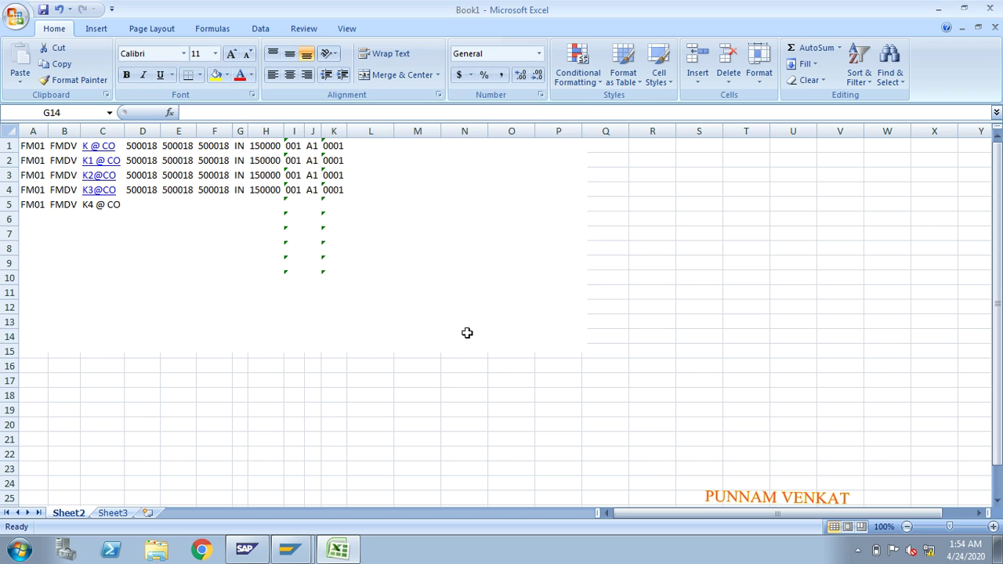
{"action": "left_click", "coordinate": [471, 320]}
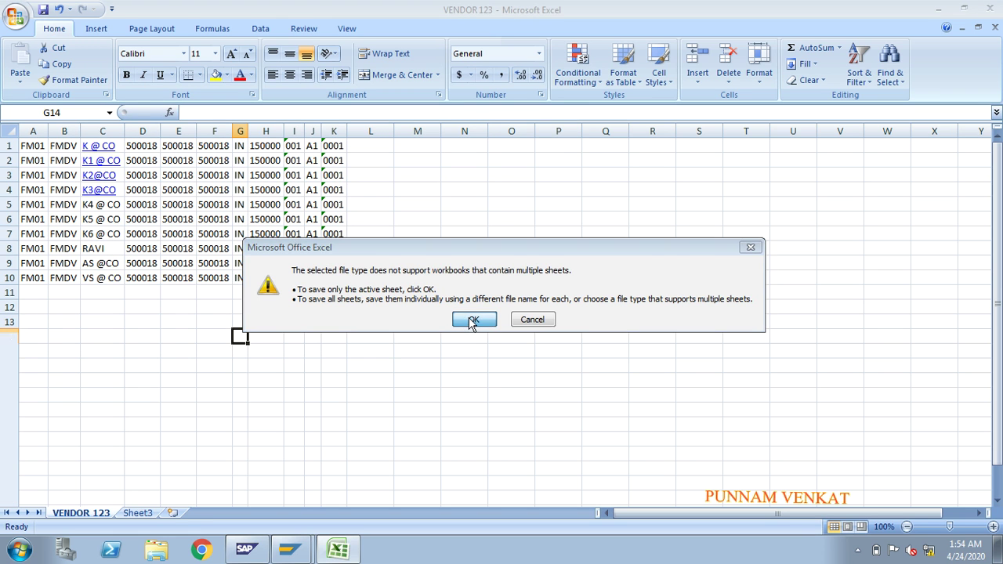
{"action": "left_click", "coordinate": [447, 323]}
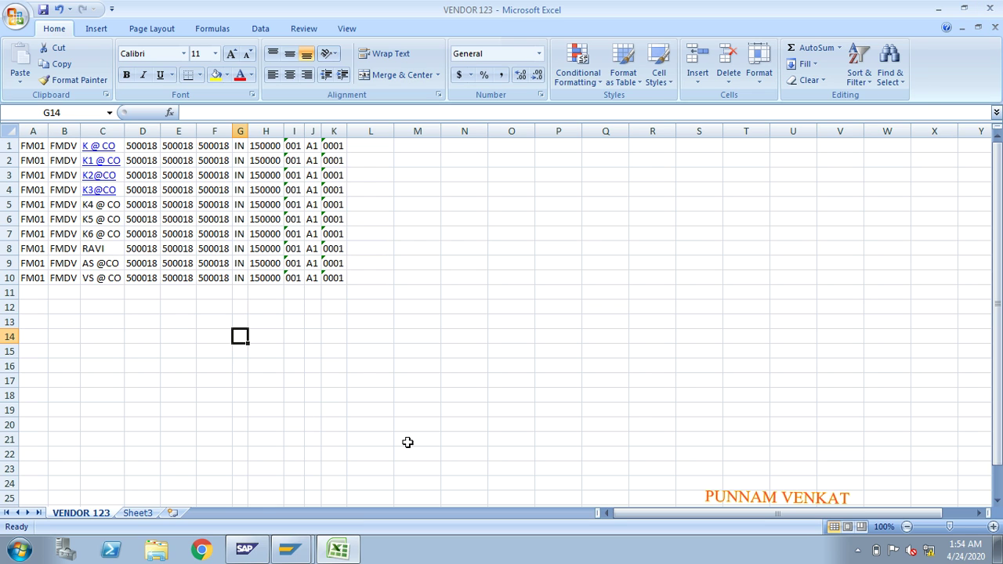
{"action": "left_click", "coordinate": [994, 8]}
{"action": "left_click", "coordinate": [491, 316]}
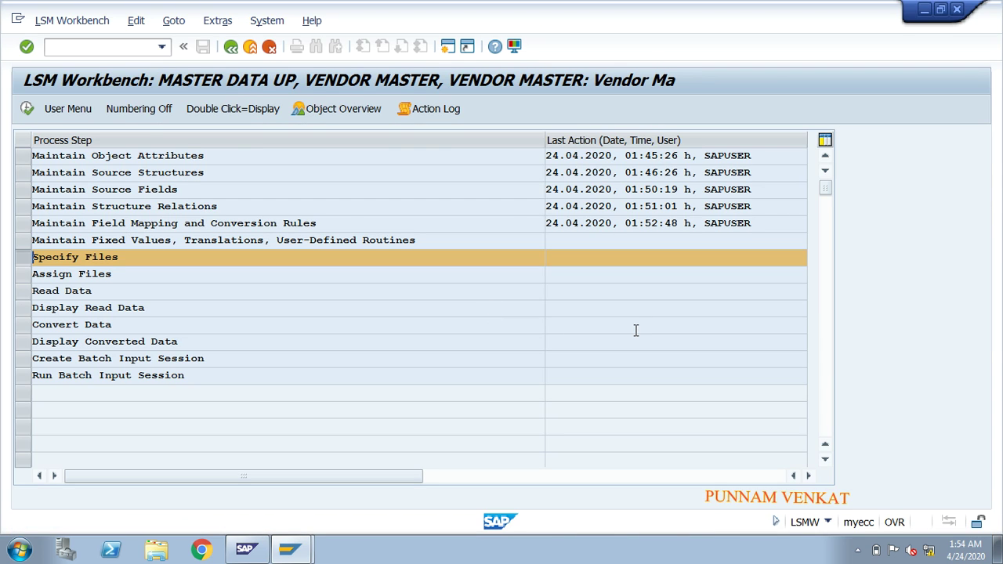
Step: Open the VENDOR 123 text file from the desktop in a maximized window and delete the space after @ in the first record's name
{"action": "key", "text": "super+d"}
{"action": "left_click", "coordinate": [458, 344]}
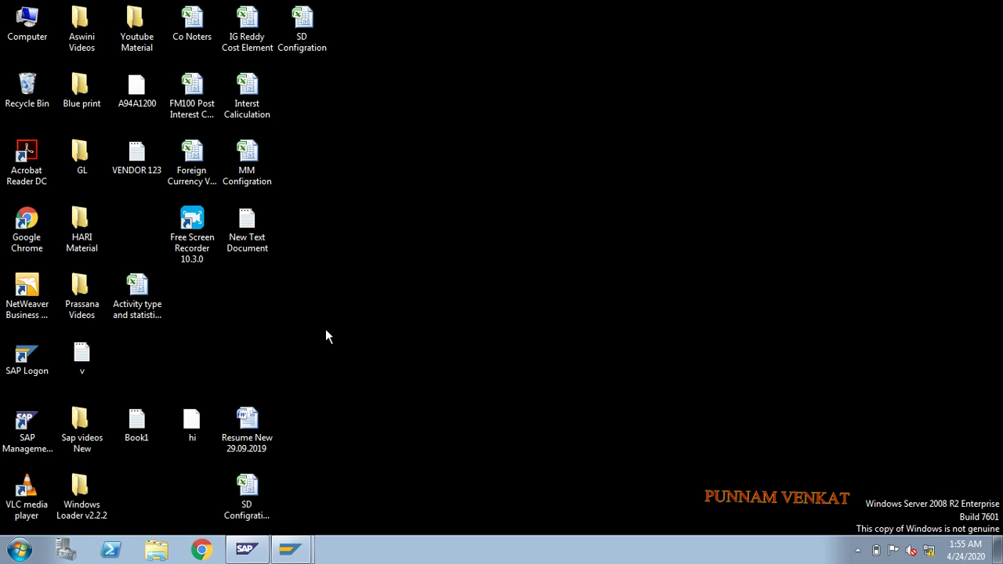
{"action": "key", "text": "v"}
{"action": "key", "text": "e"}
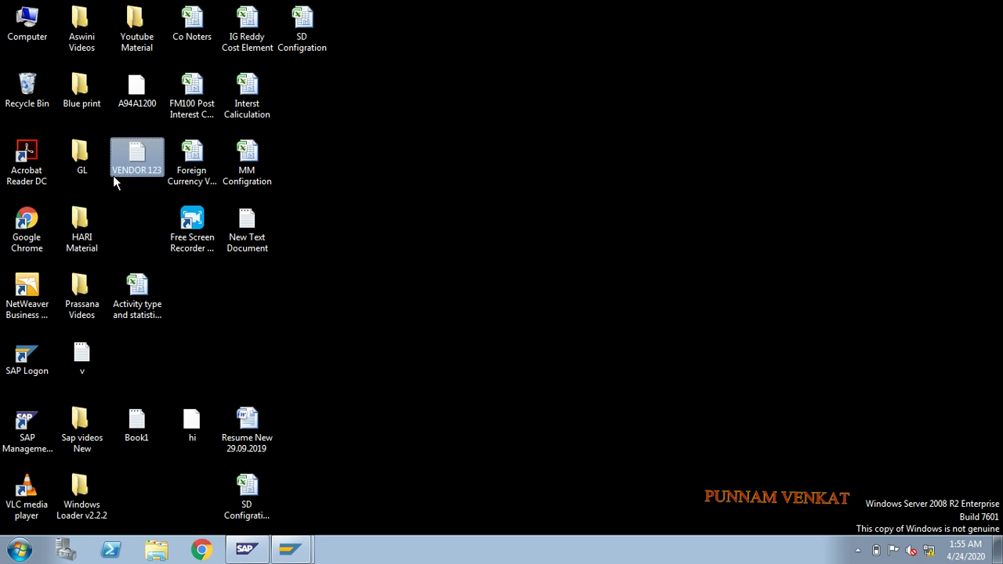
{"action": "double_click", "coordinate": [155, 157]}
{"action": "double_click", "coordinate": [142, 155]}
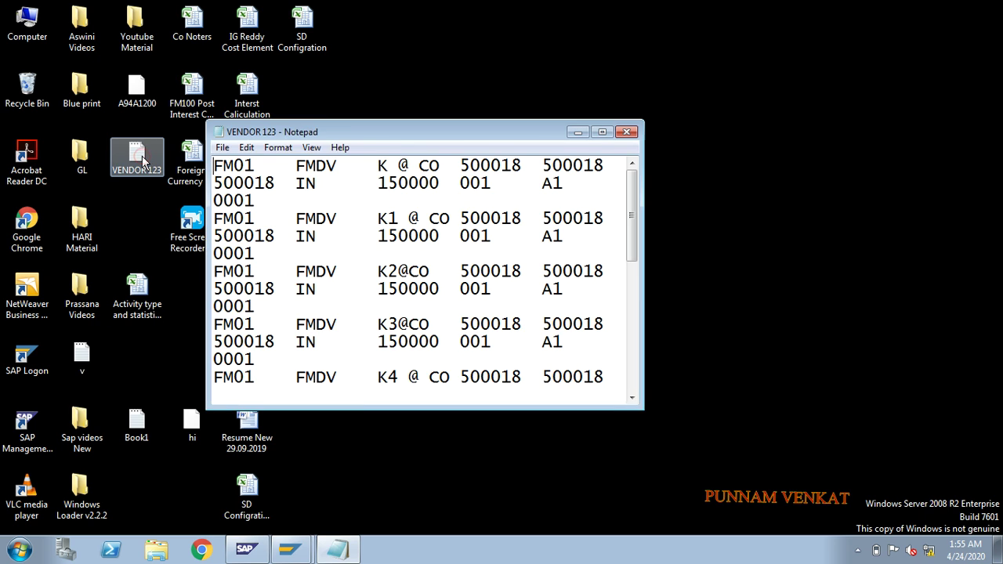
{"action": "left_click", "coordinate": [602, 132]}
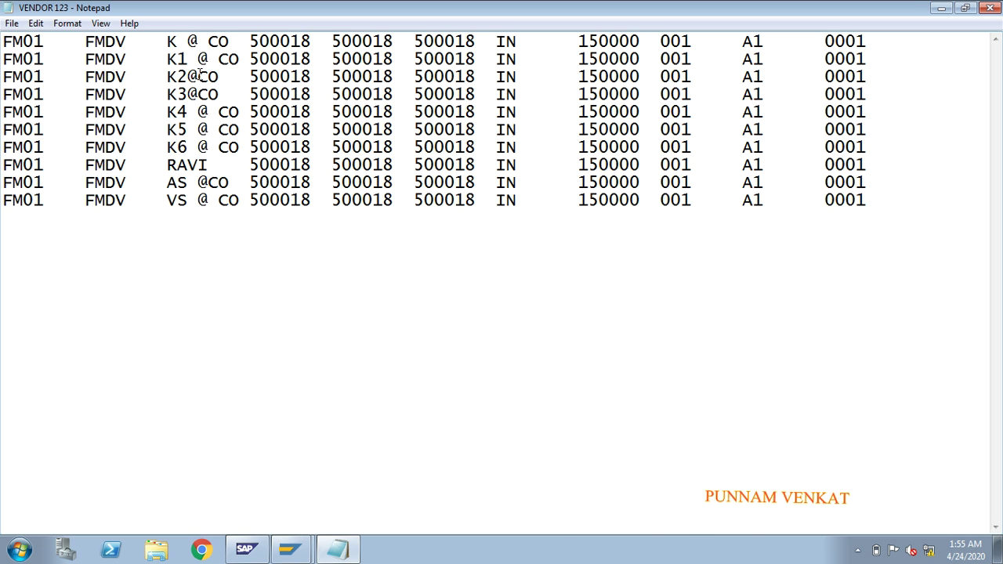
{"action": "left_click", "coordinate": [209, 40]}
{"action": "key", "text": "BackSpace"}
{"action": "left_click", "coordinate": [198, 59]}
{"action": "key", "text": "BackSpace"}
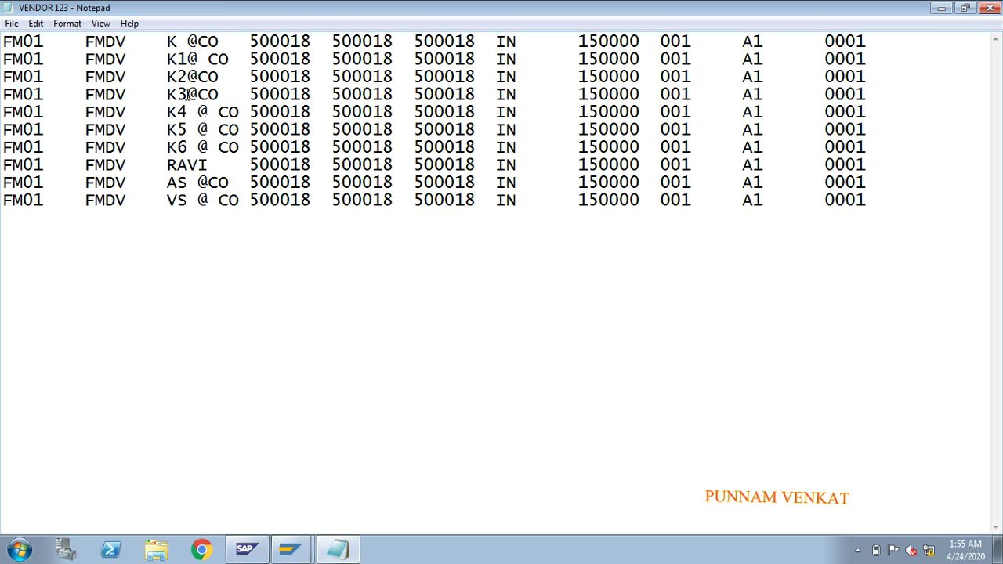
{"action": "key", "text": "ctrl+z"}
Step: Save the edited VENDOR 123 text file and close Notepad
{"action": "left_click", "coordinate": [337, 368]}
{"action": "left_click", "coordinate": [12, 23]}
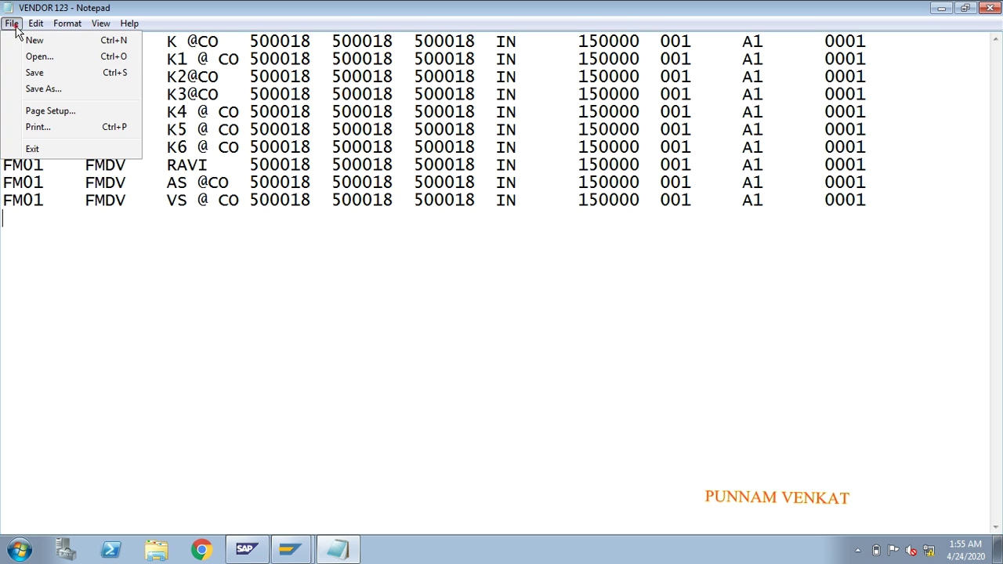
{"action": "left_click", "coordinate": [27, 72]}
{"action": "left_click", "coordinate": [193, 327]}
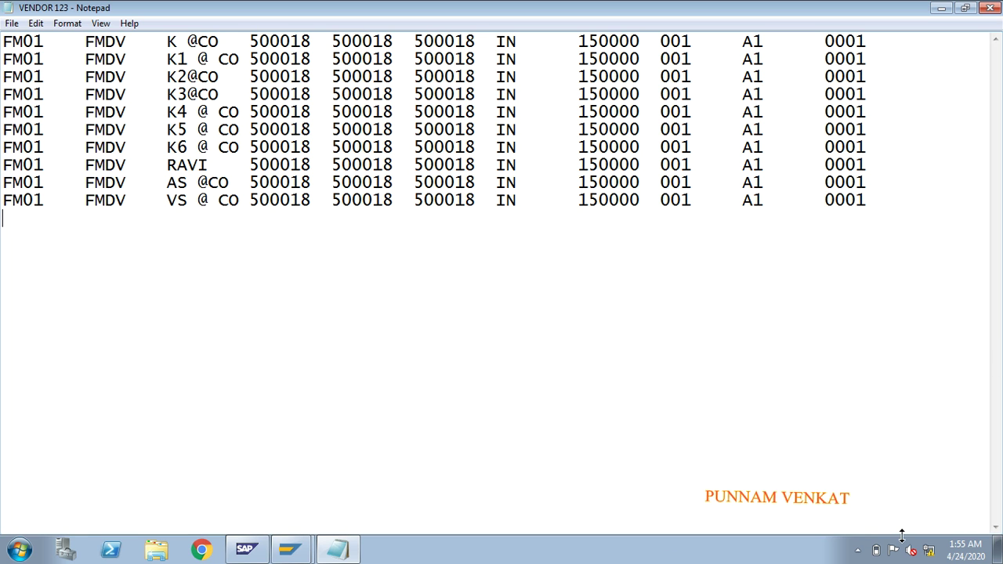
{"action": "left_click", "coordinate": [989, 9]}
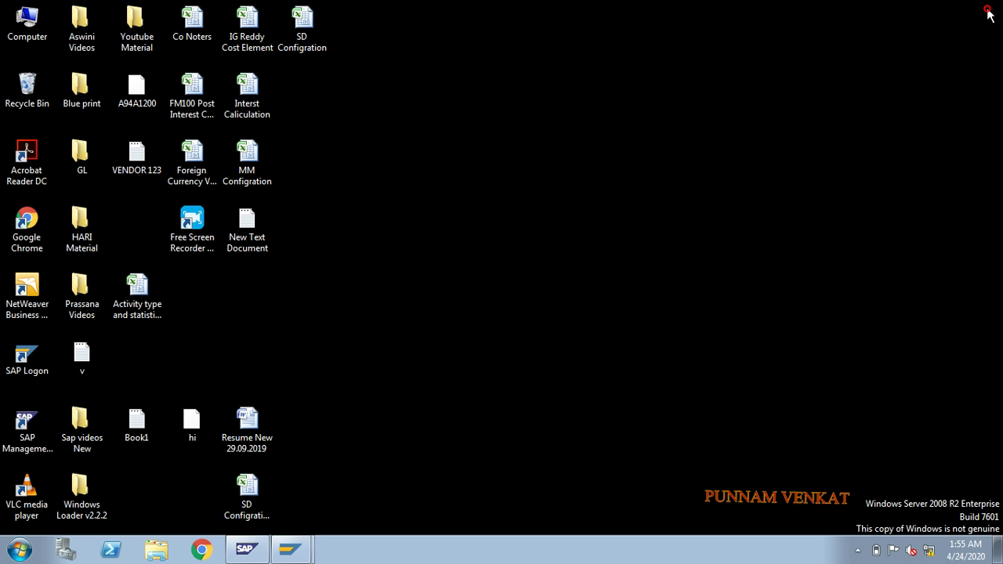
Step: Switch back to the SAP LSM Workbench, open Specify Files and change to edit mode for the PC legacy data
{"action": "left_click", "coordinate": [565, 228]}
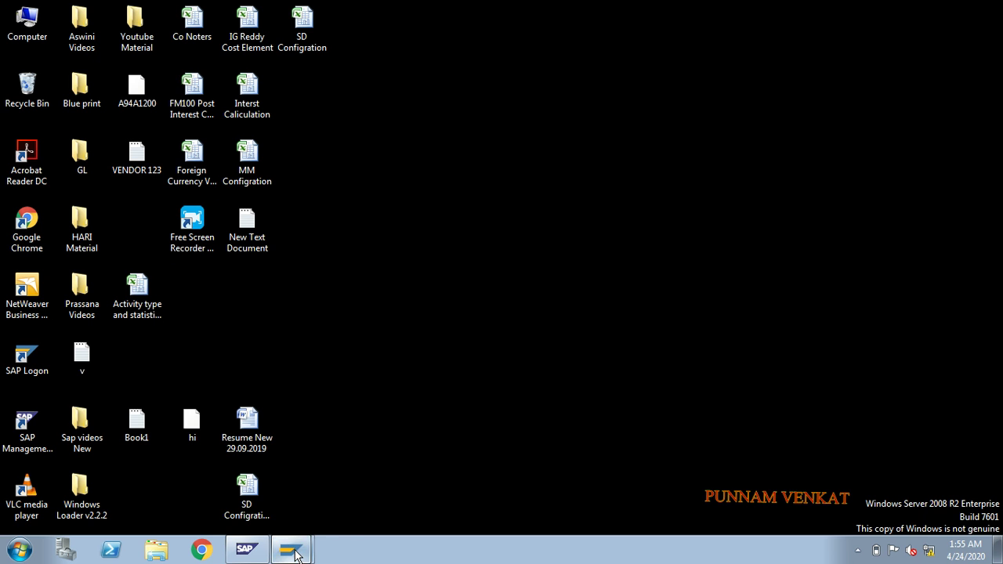
{"action": "left_click", "coordinate": [290, 516]}
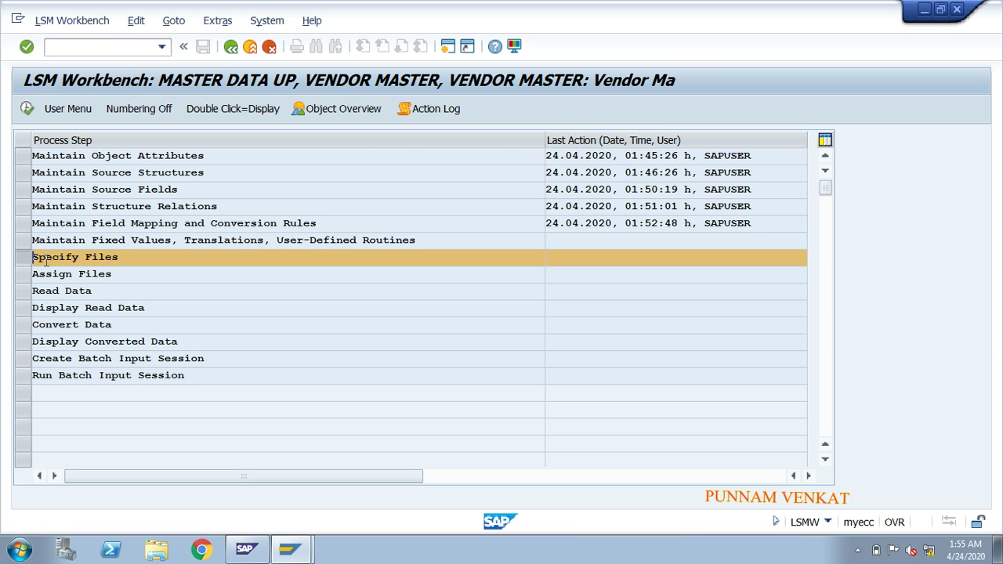
{"action": "left_click", "coordinate": [24, 109]}
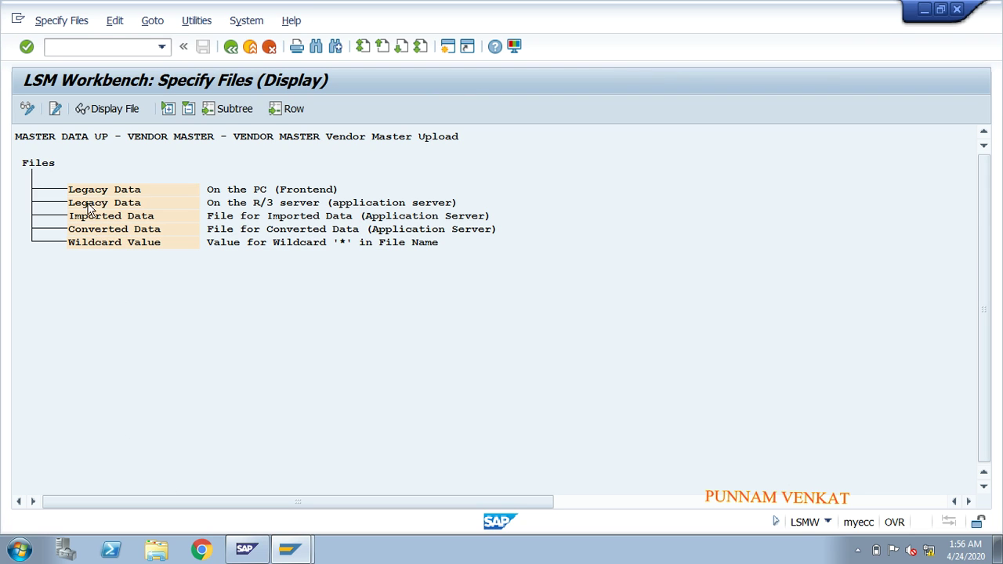
{"action": "left_click", "coordinate": [95, 191]}
{"action": "left_click", "coordinate": [137, 205]}
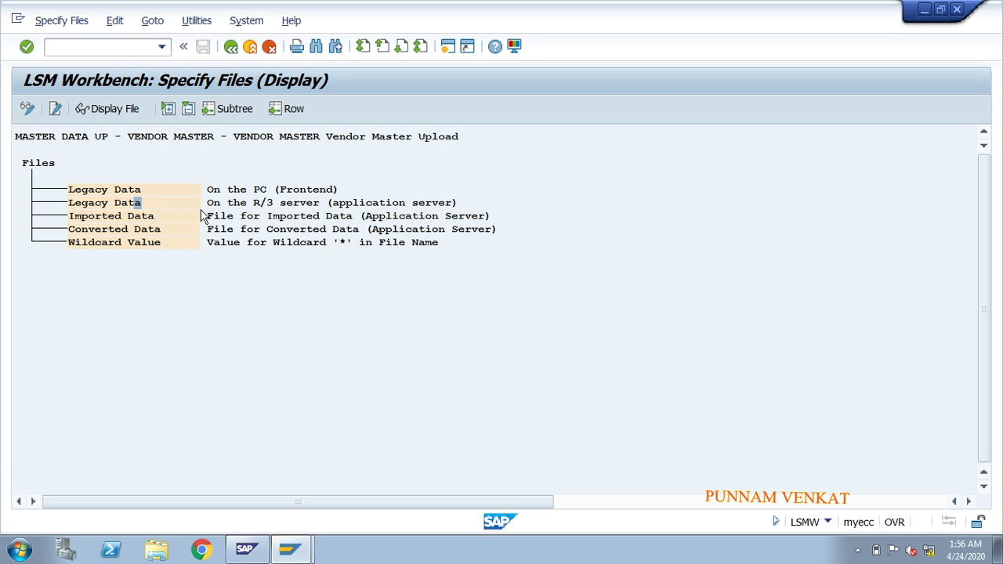
{"action": "left_click", "coordinate": [98, 190]}
{"action": "left_click", "coordinate": [27, 110]}
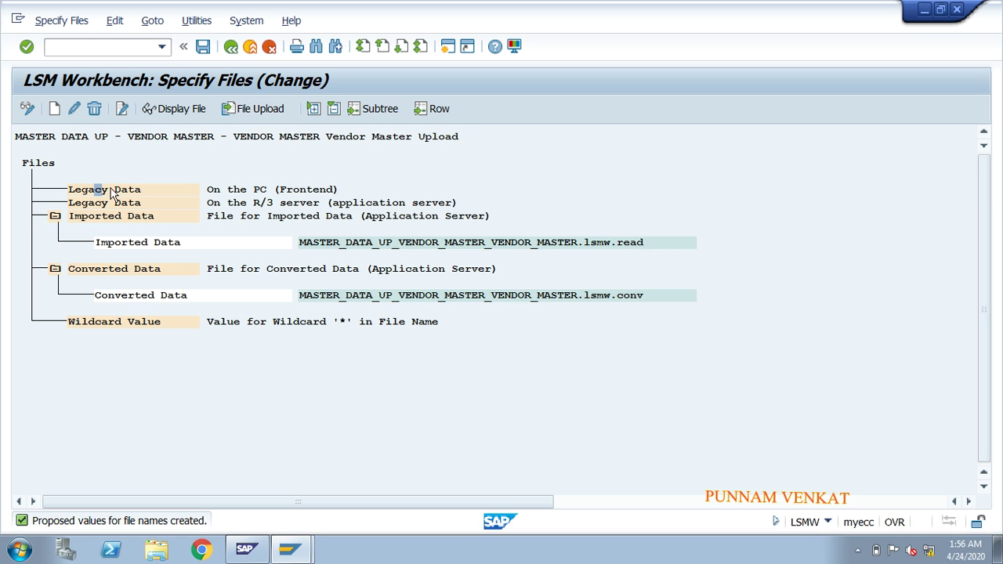
Step: Add a file entry under the PC legacy data and choose VENDOR 123 from the Desktop as its file
{"action": "left_click", "coordinate": [79, 193]}
{"action": "left_click", "coordinate": [55, 116]}
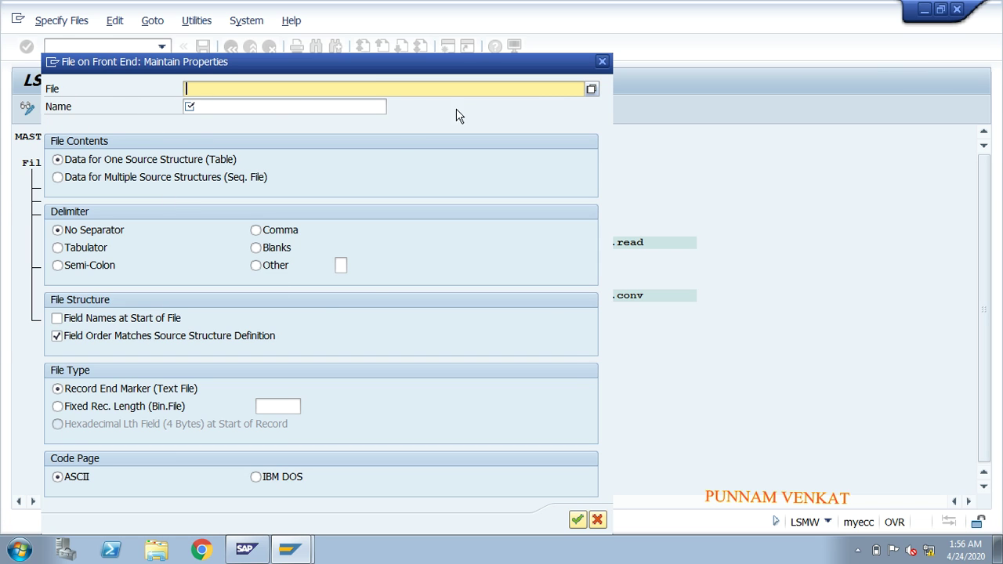
{"action": "left_click", "coordinate": [591, 91]}
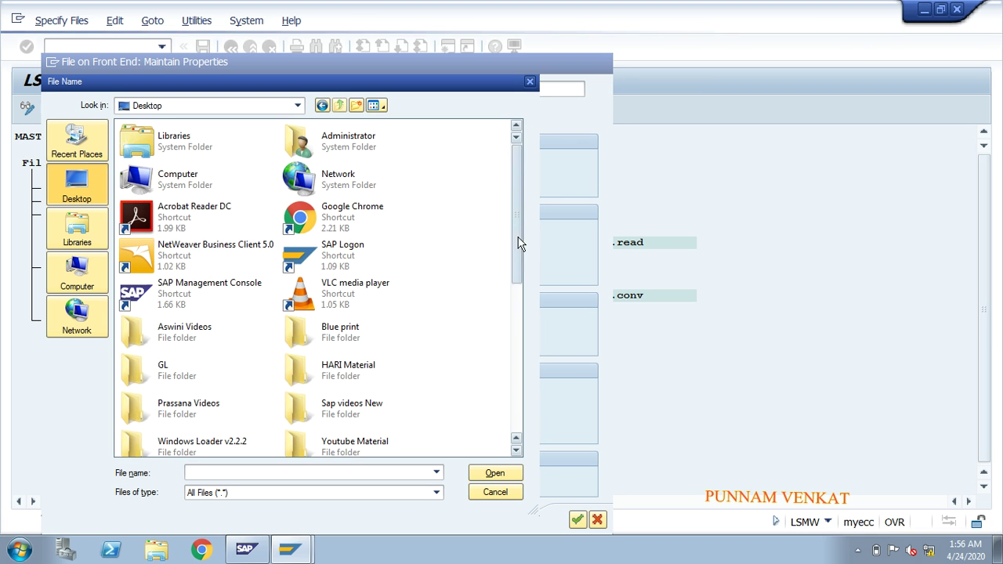
{"action": "left_click_drag", "start_coordinate": [520, 242], "coordinate": [516, 358]}
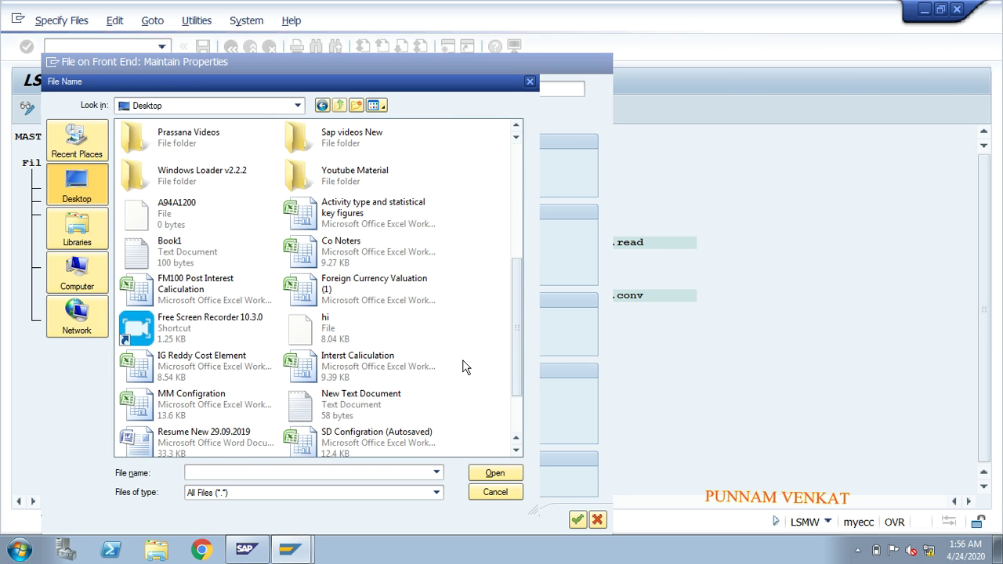
{"action": "left_click_drag", "start_coordinate": [519, 304], "coordinate": [524, 369]}
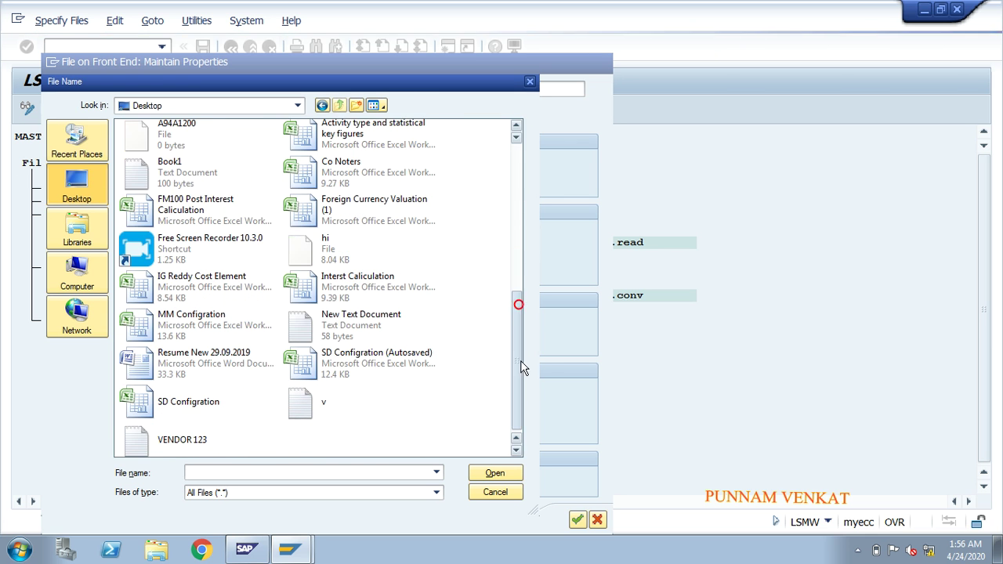
{"action": "left_click", "coordinate": [179, 441]}
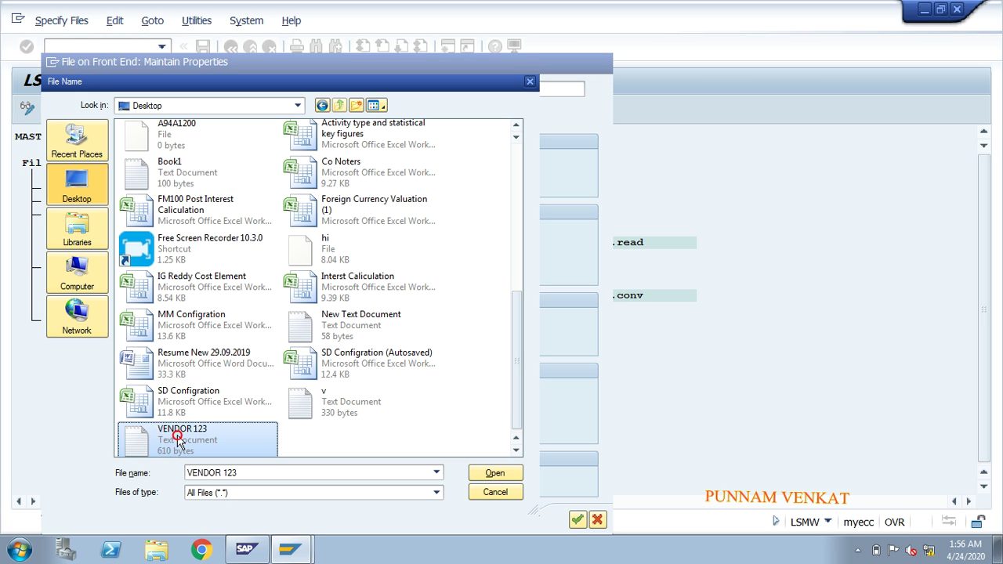
{"action": "left_click", "coordinate": [490, 474]}
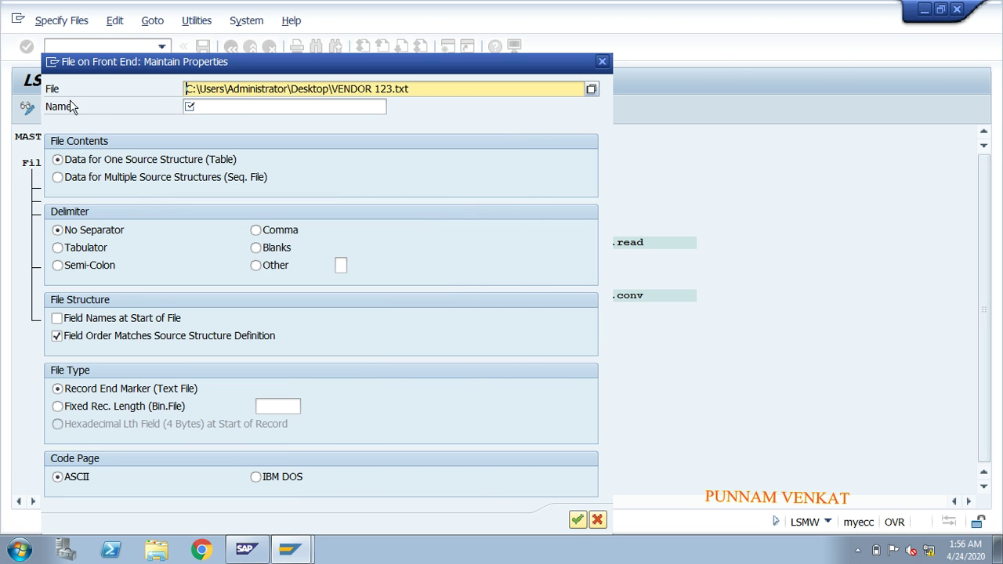
Step: Name the legacy file VENUP with Tabulator as its delimiter, and save the file specification
{"action": "left_click", "coordinate": [235, 110]}
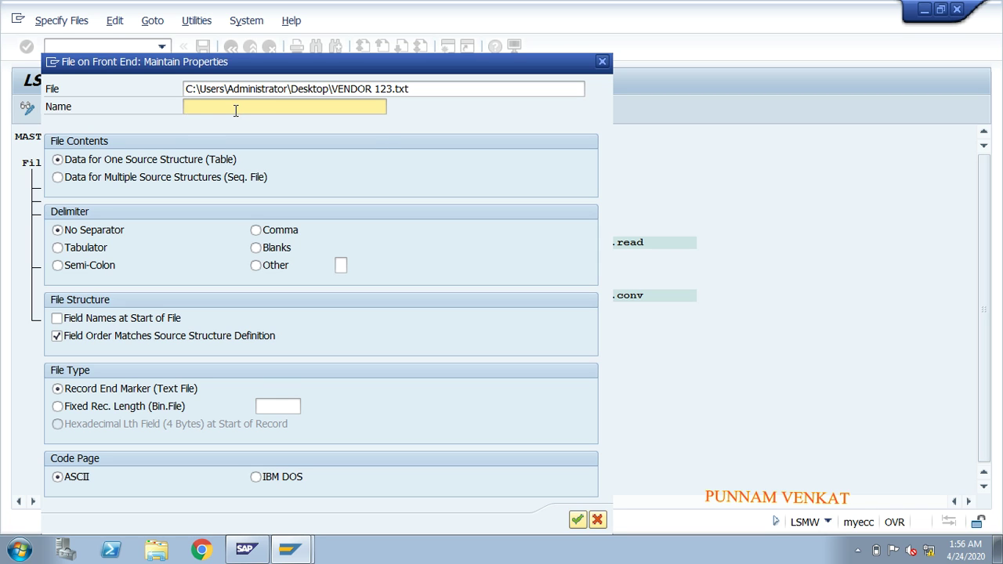
{"action": "type", "text": "VENUP"}
{"action": "key", "text": "BackSpace"}
{"action": "key", "text": "BackSpace"}
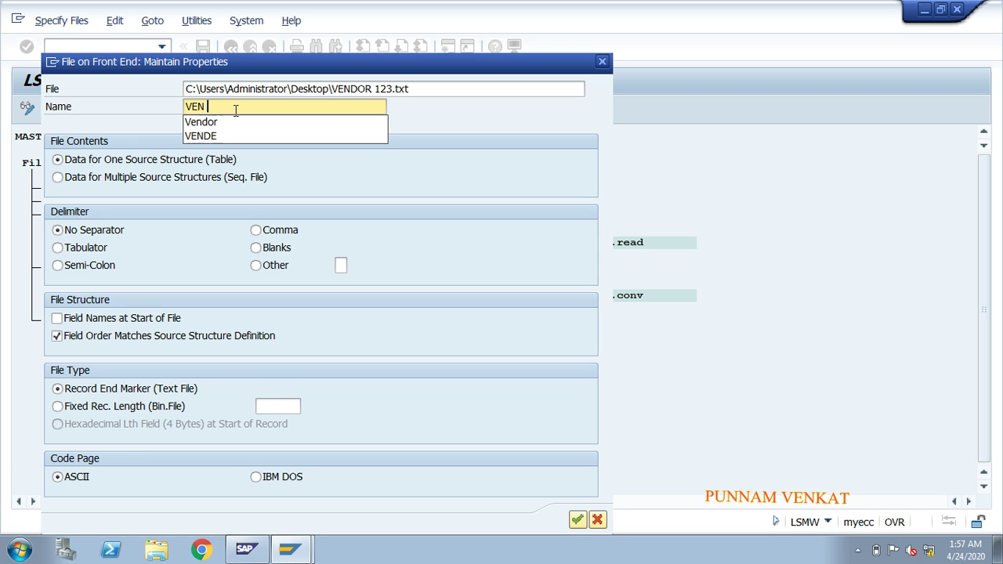
{"action": "type", "text": "UP"}
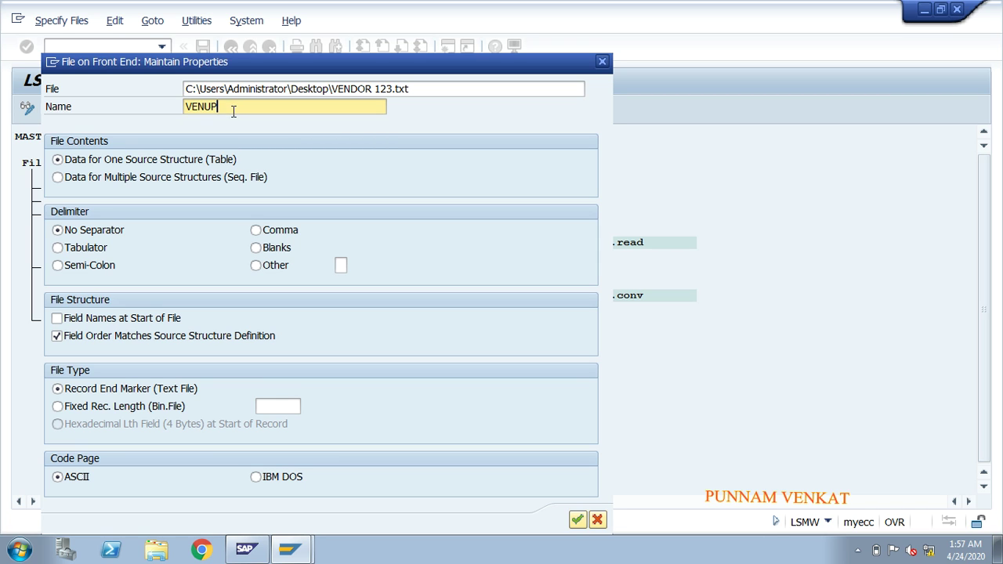
{"action": "left_click", "coordinate": [79, 251]}
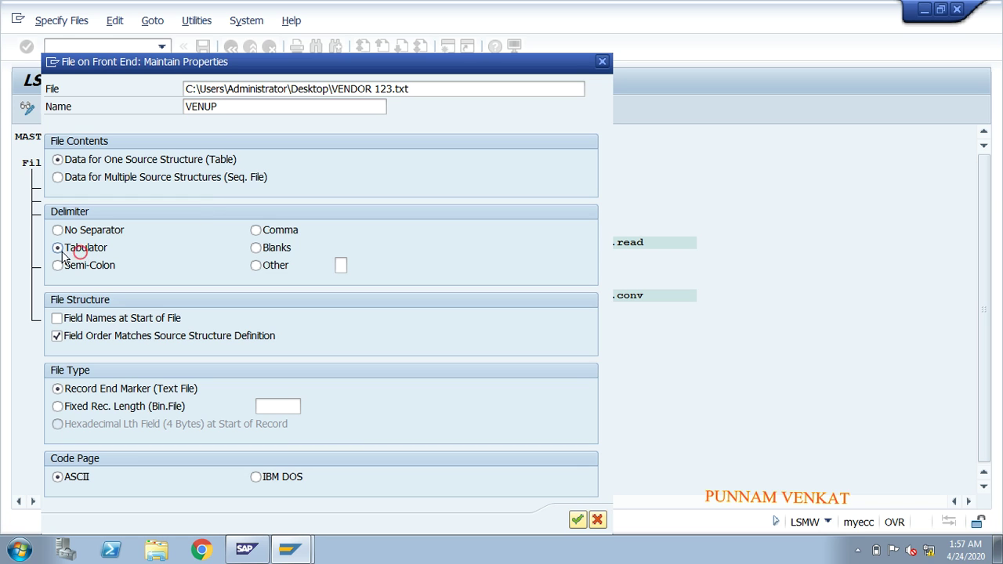
{"action": "left_click", "coordinate": [577, 521]}
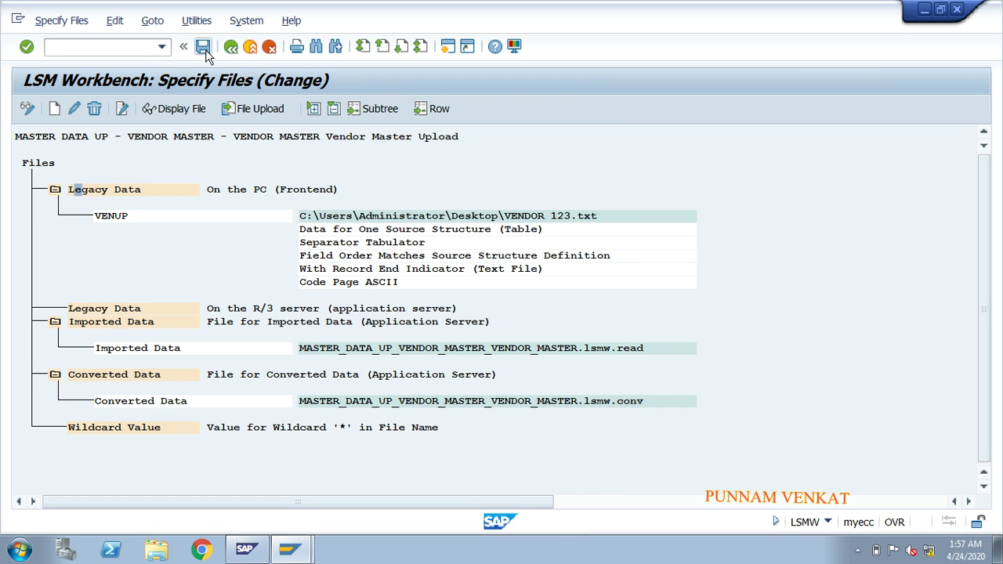
{"action": "left_click", "coordinate": [203, 49]}
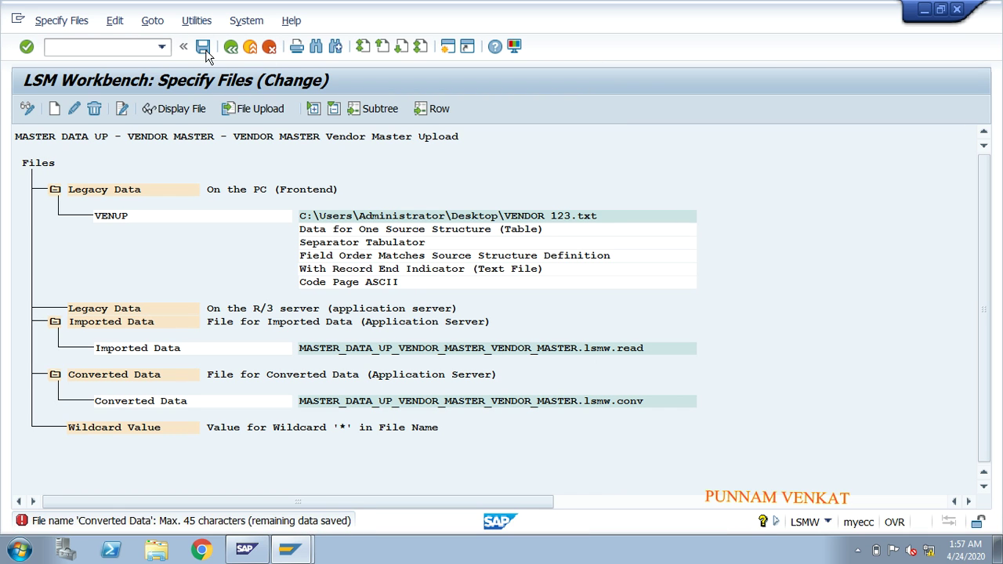
Step: Examine the long text of the save error for the file name length rule and the recommended procedure
{"action": "left_click", "coordinate": [136, 522]}
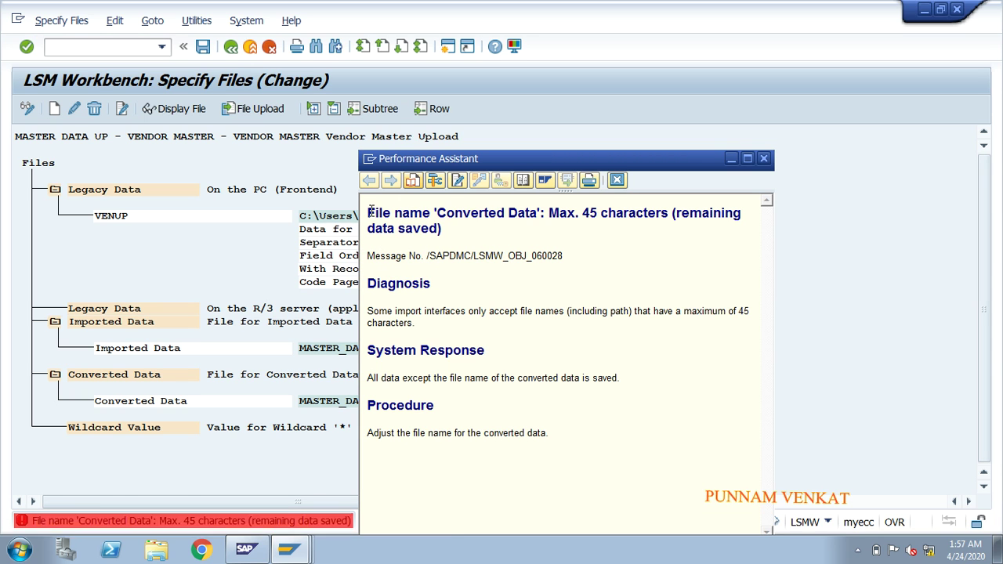
{"action": "left_click_drag", "start_coordinate": [368, 212], "coordinate": [569, 255]}
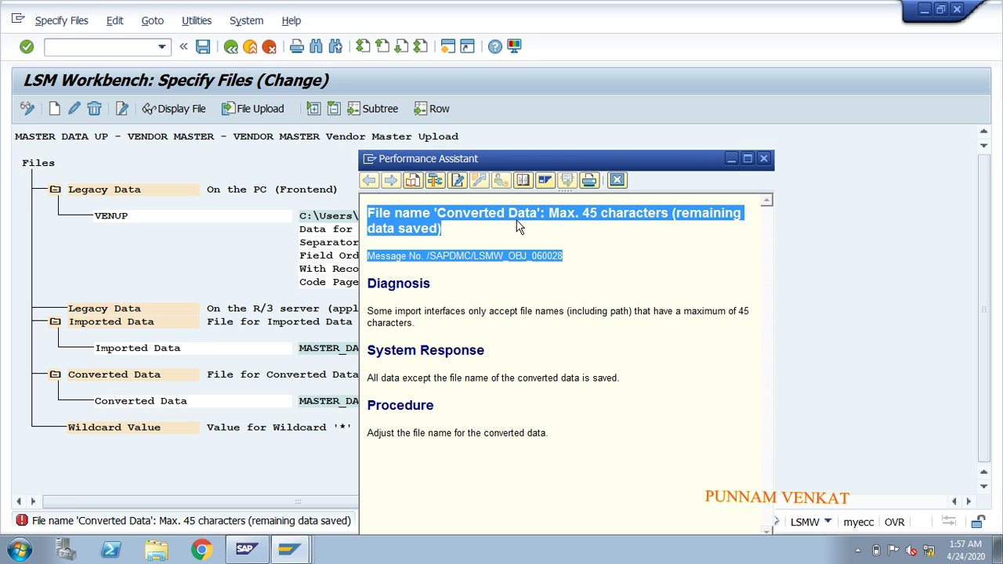
{"action": "left_click", "coordinate": [453, 220]}
{"action": "left_click_drag", "start_coordinate": [443, 212], "coordinate": [517, 218]}
{"action": "left_click_drag", "start_coordinate": [544, 159], "coordinate": [609, 155]}
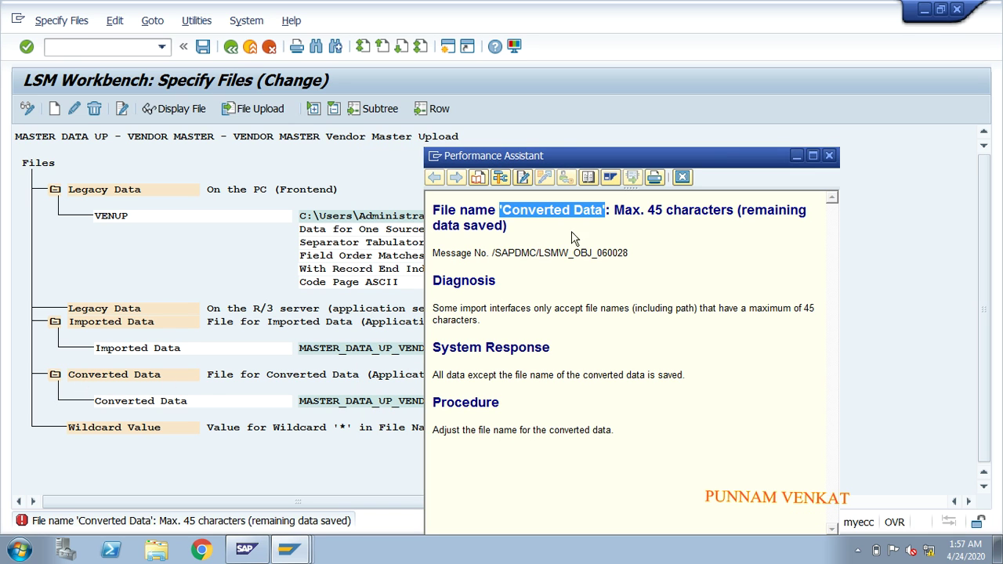
{"action": "left_click_drag", "start_coordinate": [649, 212], "coordinate": [737, 212]}
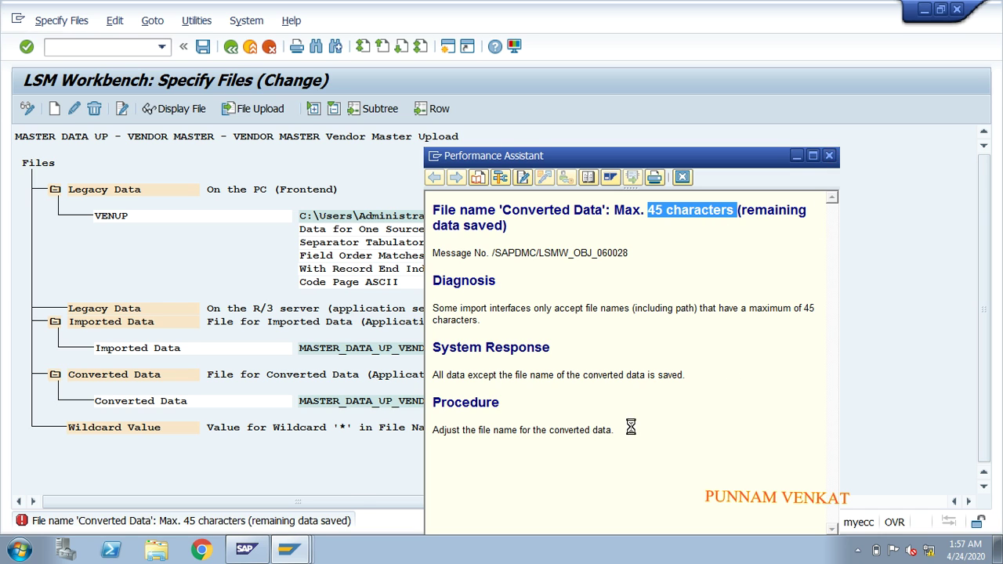
{"action": "key", "text": "Escape"}
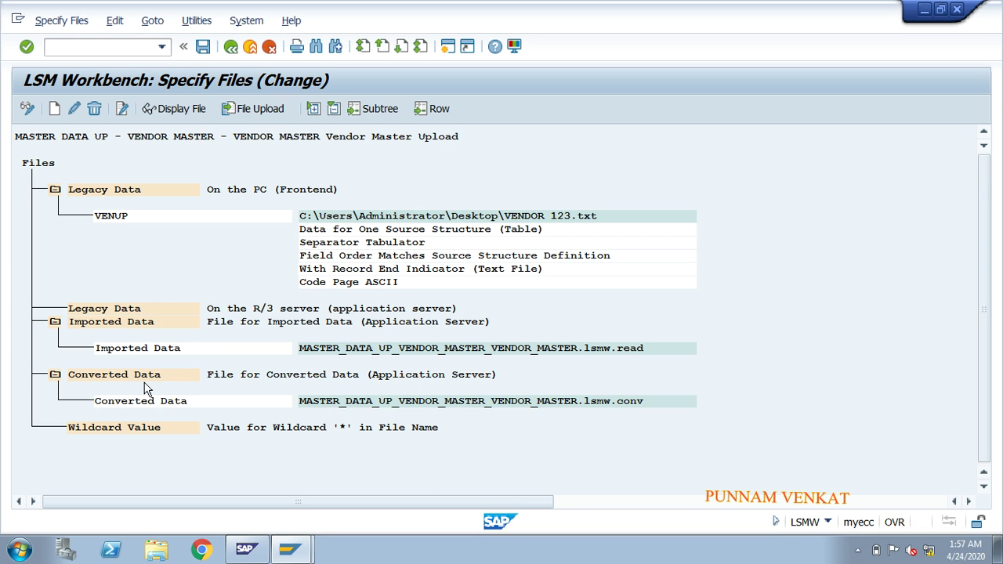
Step: Shorten the Converted Data file name to MASTER_DATA_UP_VENDOR_MASTER.lsmw.conv
{"action": "left_click", "coordinate": [318, 404]}
{"action": "double_click", "coordinate": [355, 405]}
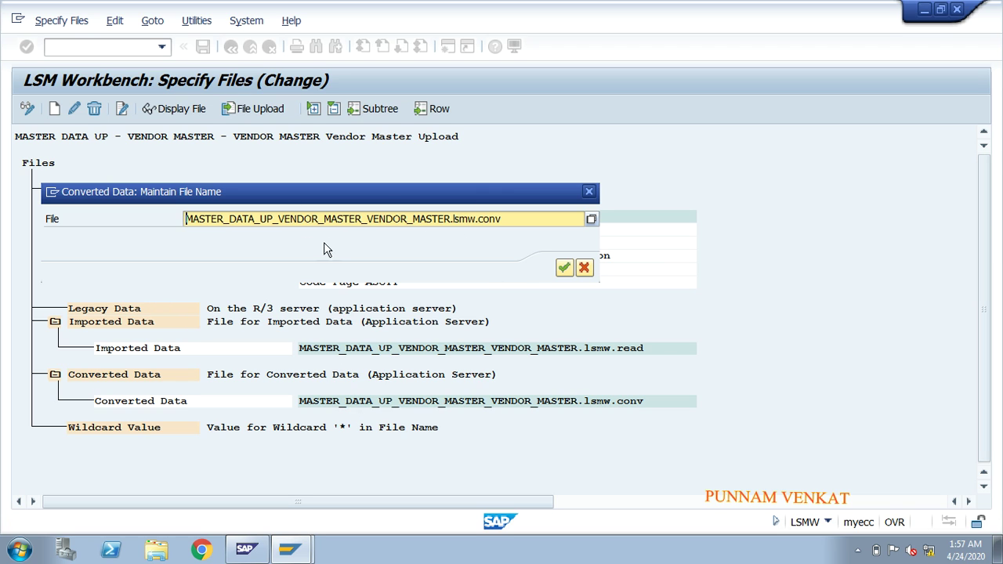
{"action": "left_click", "coordinate": [362, 220]}
{"action": "key", "text": "BackSpace"}
{"action": "key", "text": "BackSpace"}
{"action": "key", "text": "BackSpace"}
{"action": "key", "text": "BackSpace"}
{"action": "key", "text": "BackSpace"}
{"action": "key", "text": "BackSpace"}
{"action": "key", "text": "BackSpace"}
{"action": "key", "text": "BackSpace"}
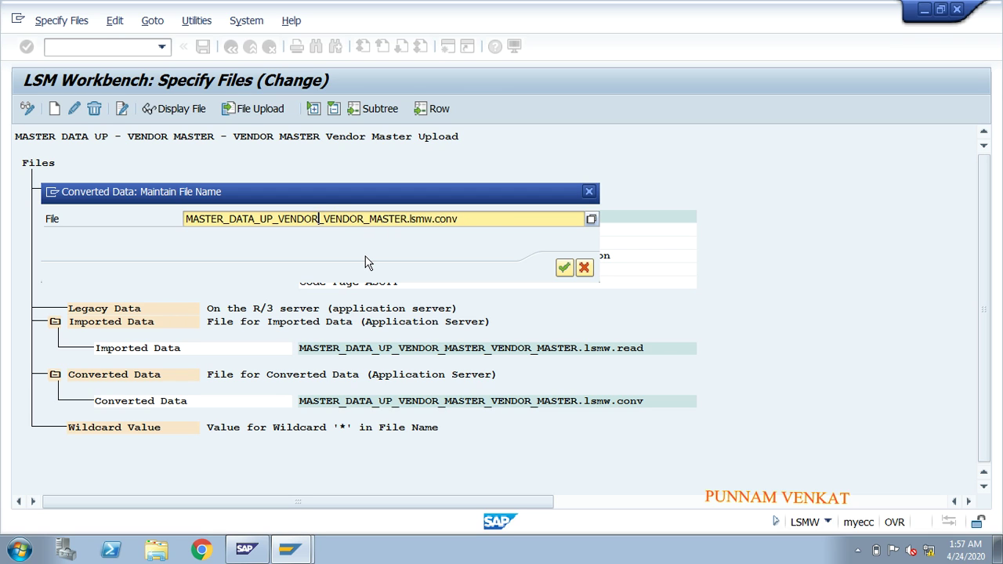
{"action": "key", "text": "BackSpace"}
{"action": "key", "text": "BackSpace"}
{"action": "key", "text": "BackSpace"}
{"action": "key", "text": "BackSpace"}
{"action": "key", "text": "BackSpace"}
{"action": "key", "text": "BackSpace"}
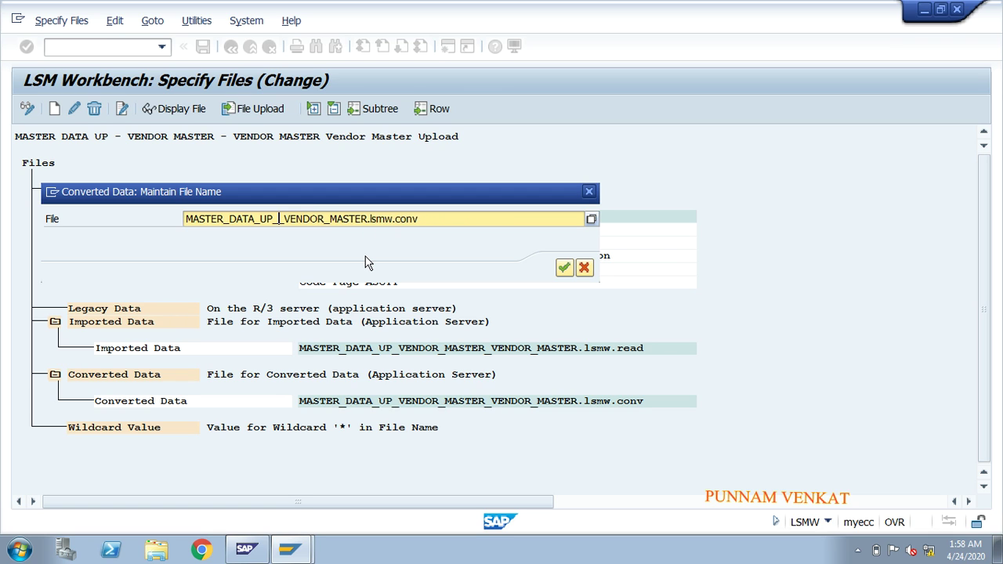
{"action": "left_click", "coordinate": [564, 268]}
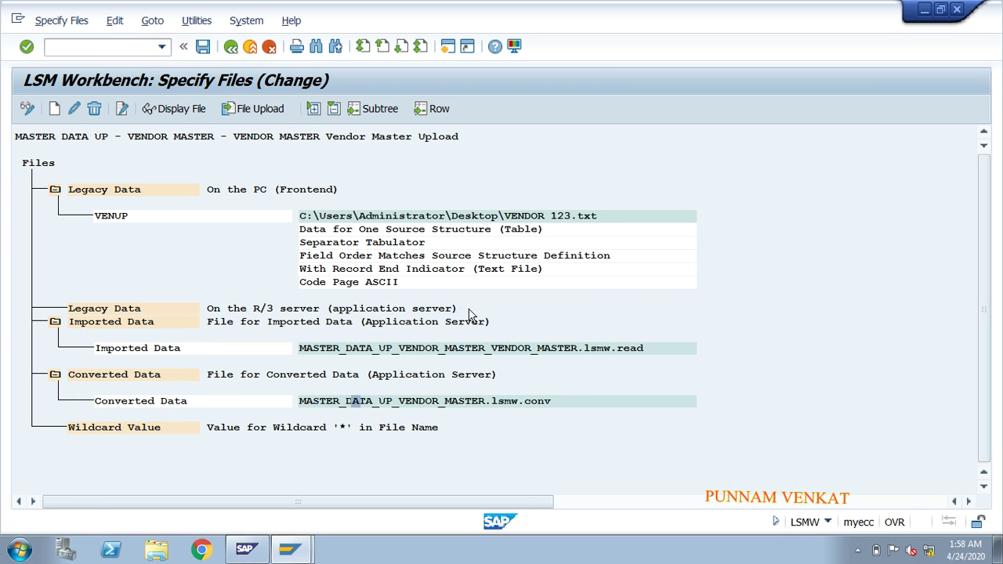
Step: Save the file specification and return to the LSM Workbench process steps
{"action": "left_click", "coordinate": [203, 48]}
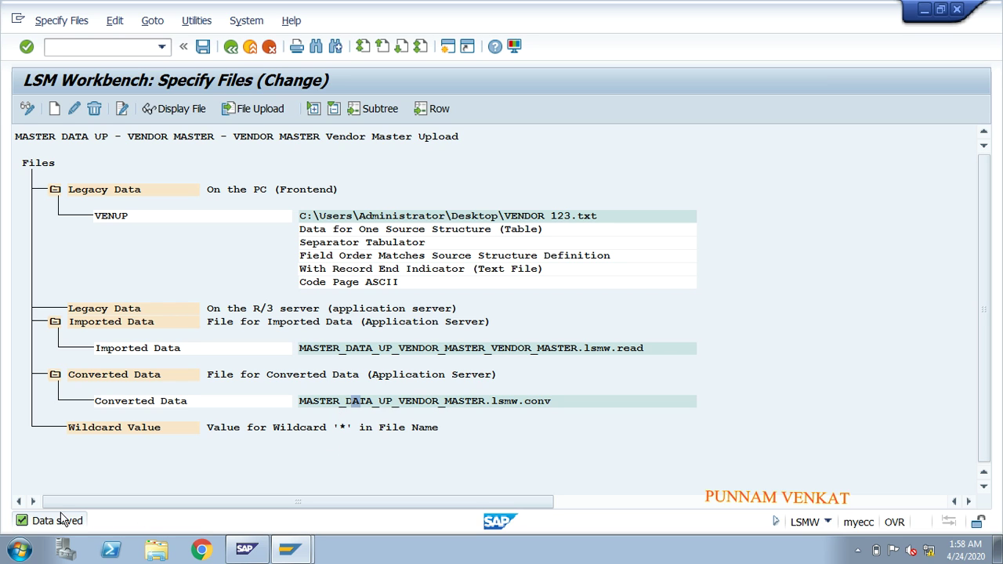
{"action": "left_click", "coordinate": [201, 49]}
{"action": "left_click", "coordinate": [230, 48]}
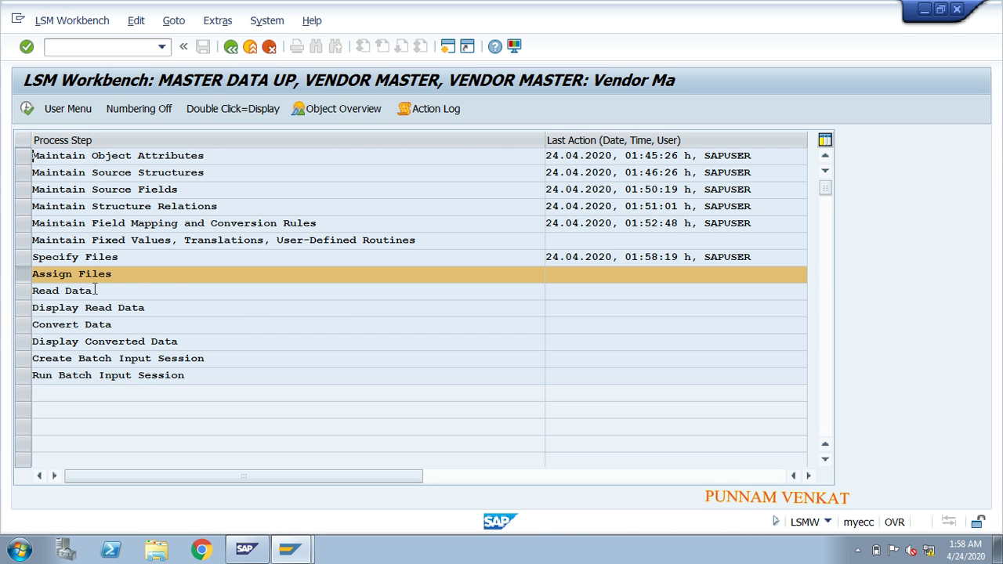
Step: In Assign Files, assign the VENUP file to source structure VECR1 in change mode, save it and return to the process steps
{"action": "left_click", "coordinate": [27, 109]}
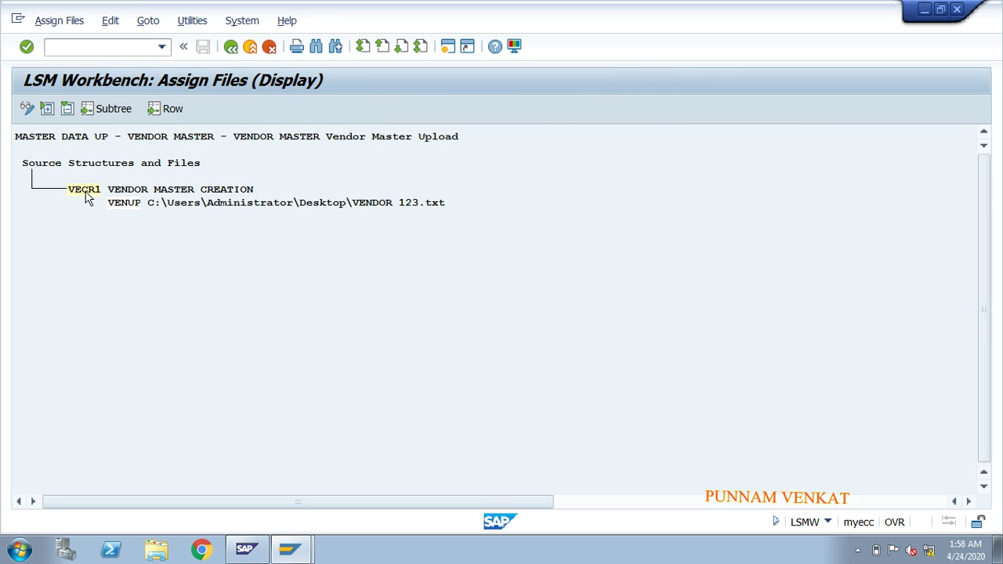
{"action": "left_click", "coordinate": [27, 108]}
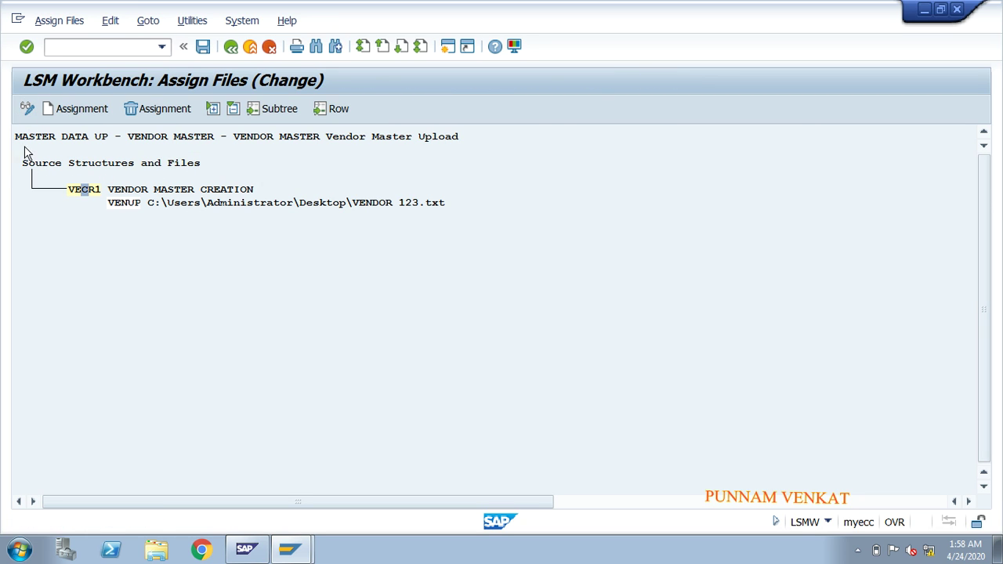
{"action": "left_click", "coordinate": [145, 116]}
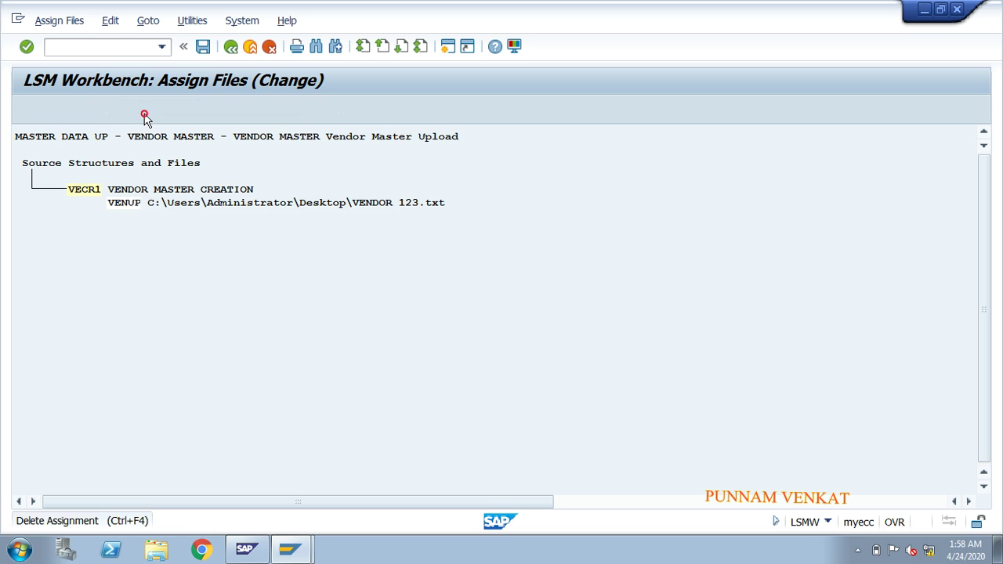
{"action": "left_click", "coordinate": [79, 114]}
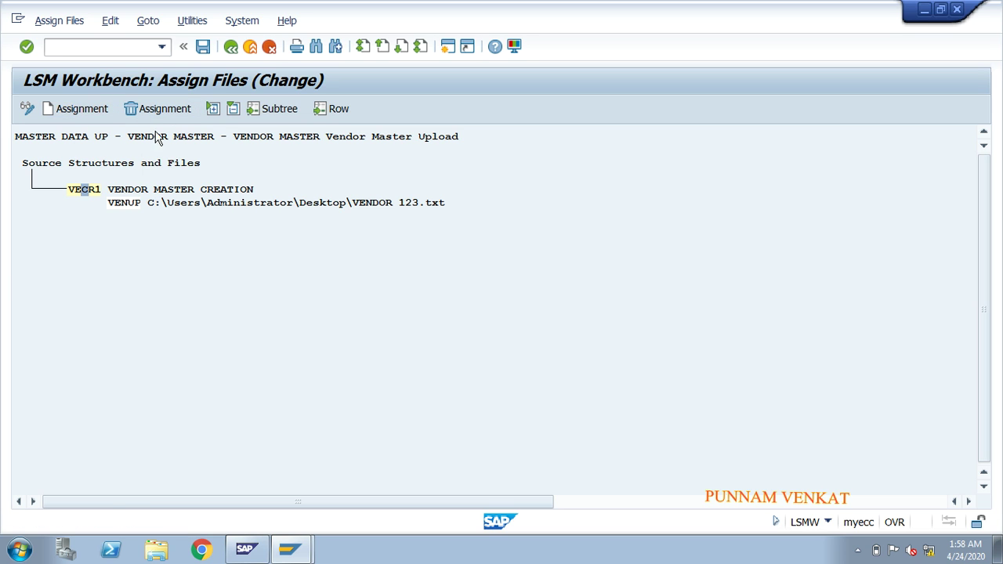
{"action": "left_click", "coordinate": [202, 47]}
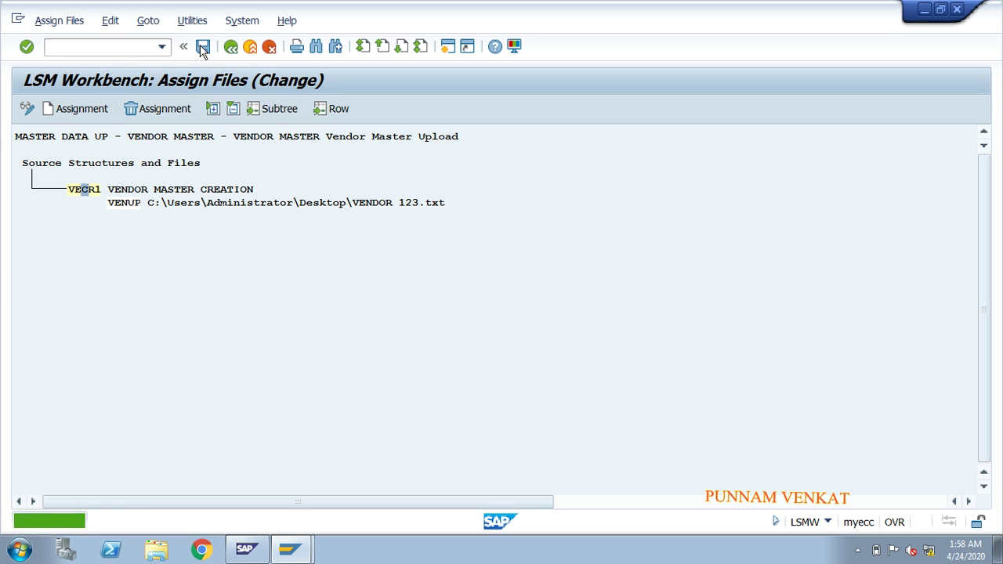
{"action": "left_click", "coordinate": [231, 47]}
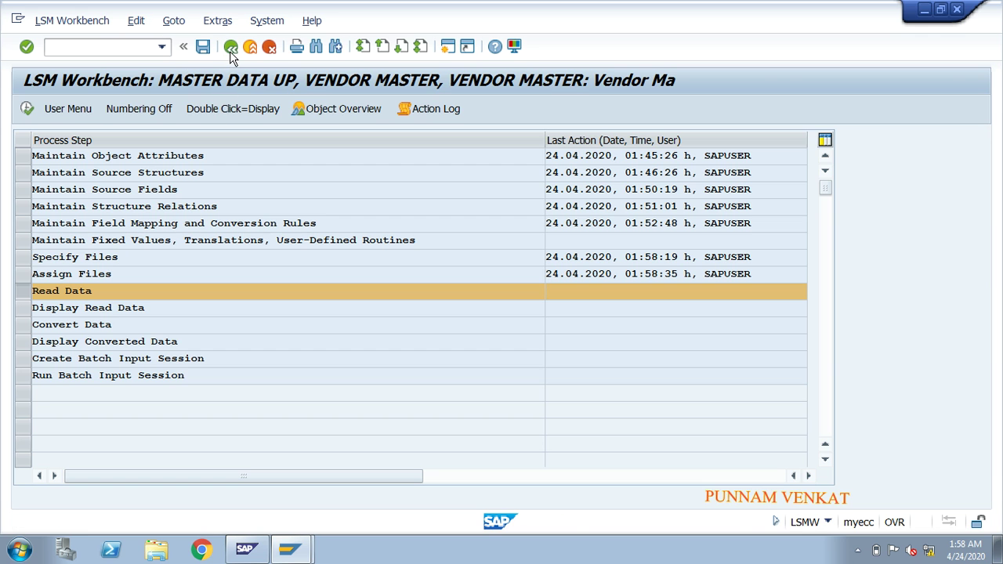
Step: Run Read Data with the Value Fields and Data Value options turned off, allowing access to the VENDOR 123 text file
{"action": "double_click", "coordinate": [72, 292]}
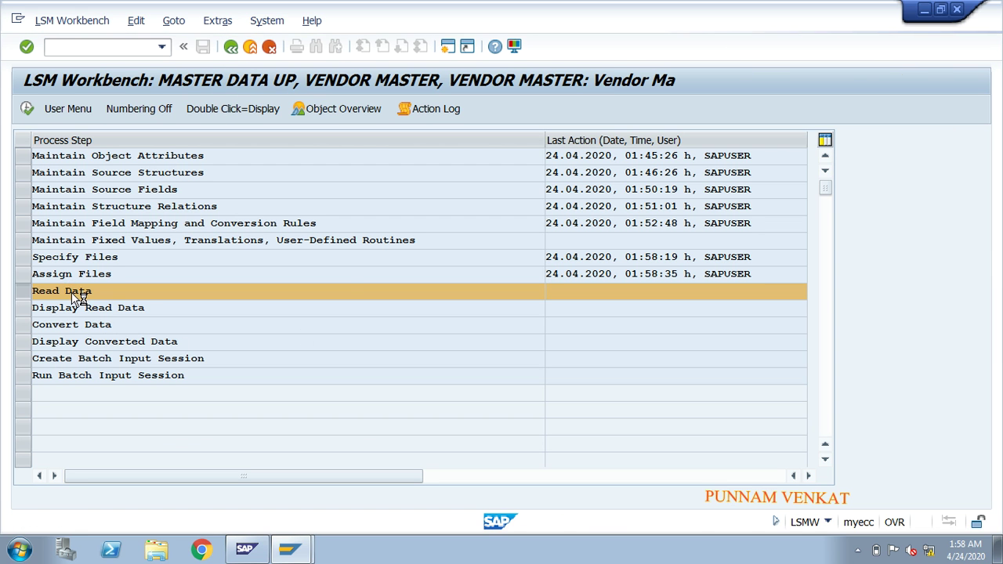
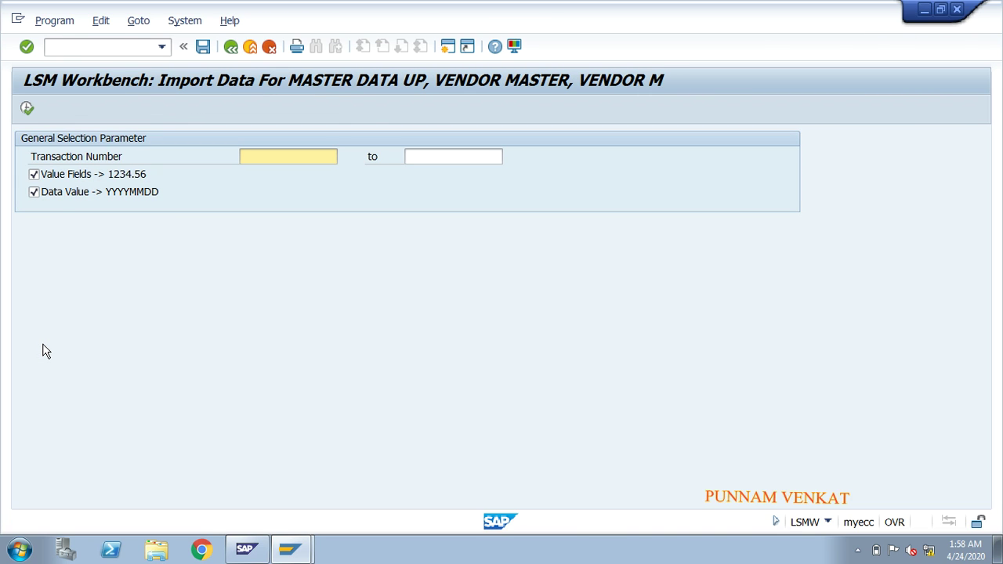
{"action": "left_click", "coordinate": [58, 177]}
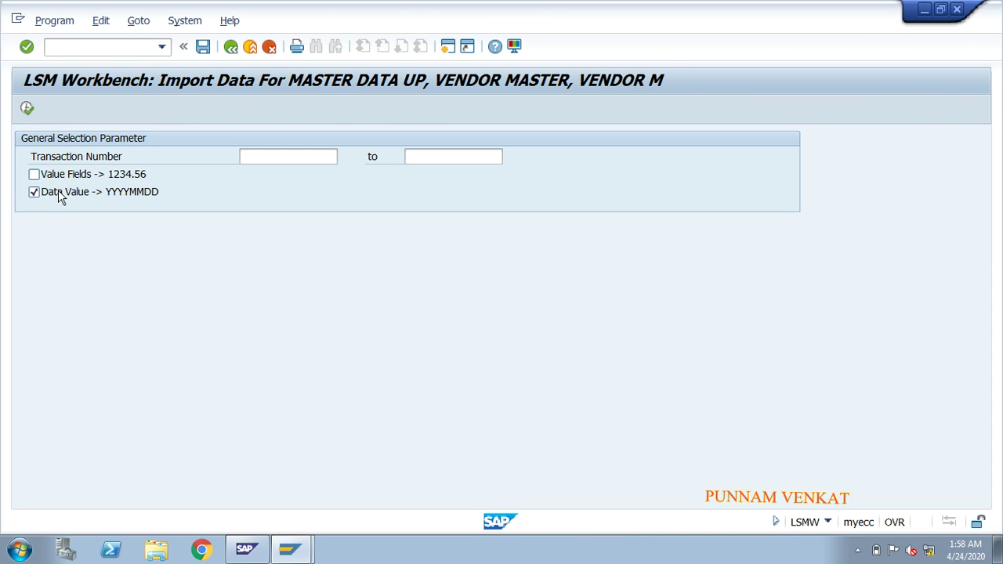
{"action": "left_click", "coordinate": [62, 194]}
{"action": "left_click", "coordinate": [27, 109]}
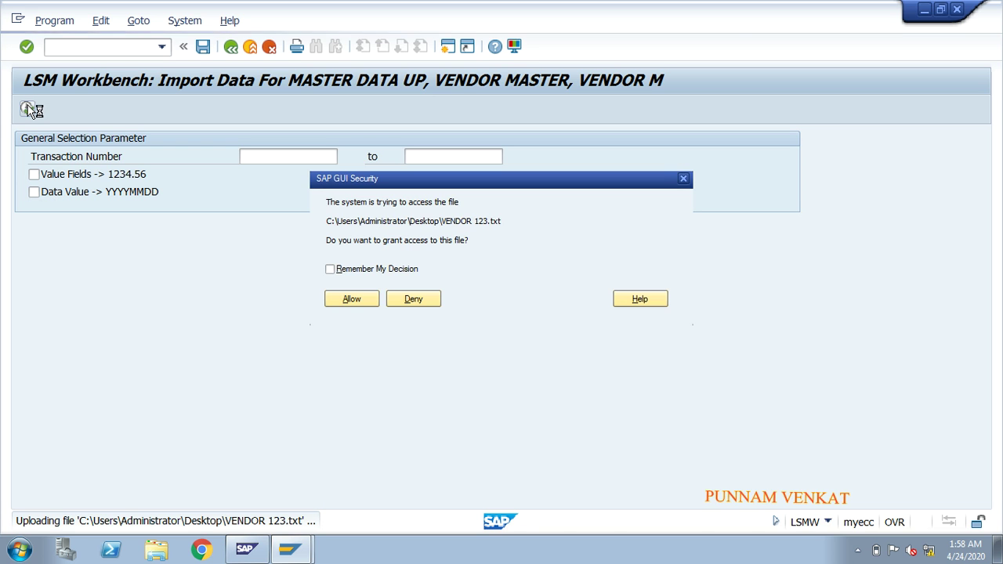
{"action": "left_click", "coordinate": [348, 300]}
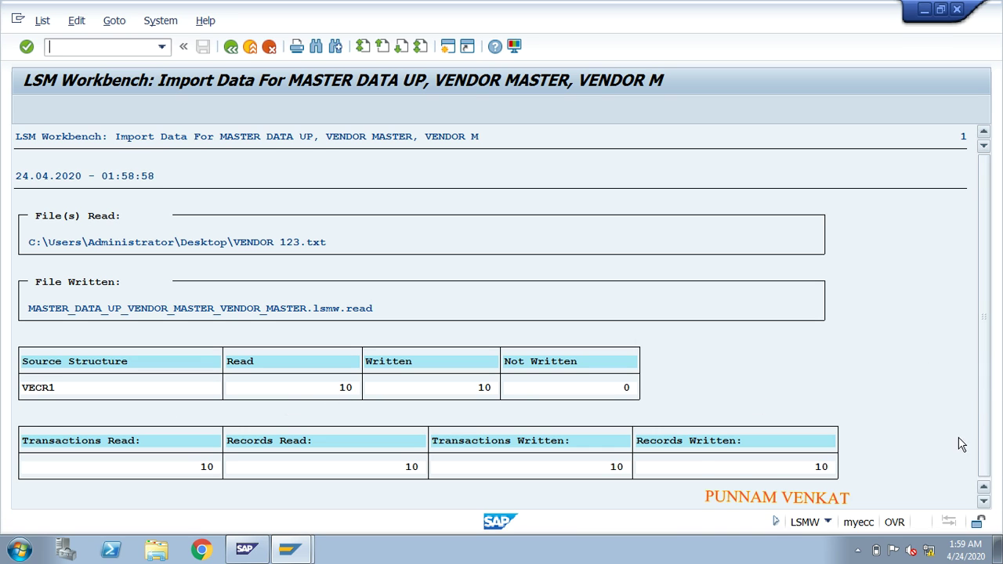
Step: Open the VENDOR 123 text file from the desktop to check its records against the import result, close it and return to SAP
{"action": "left_click", "coordinate": [329, 387]}
{"action": "key", "text": "super+d"}
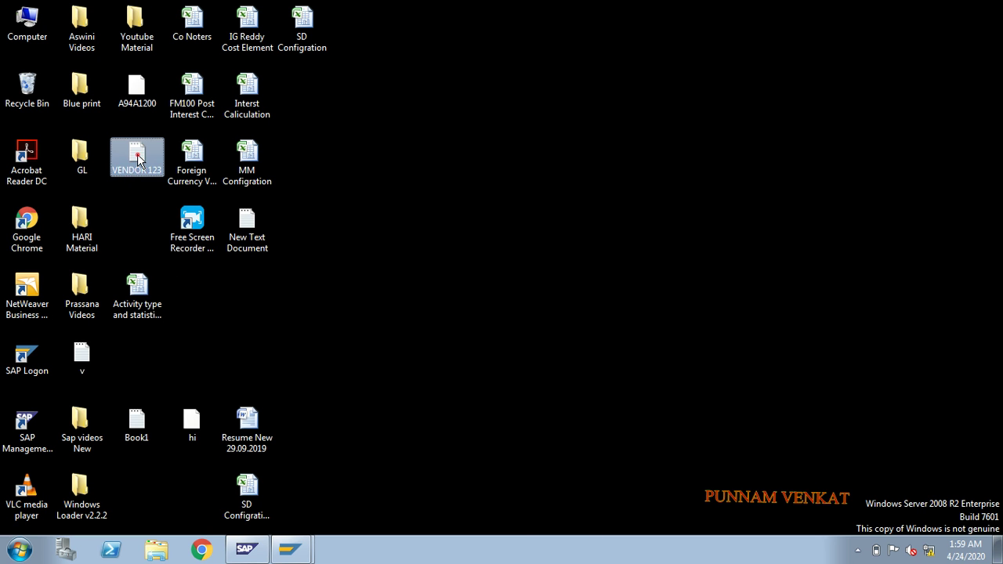
{"action": "double_click", "coordinate": [137, 154]}
{"action": "double_click", "coordinate": [604, 133]}
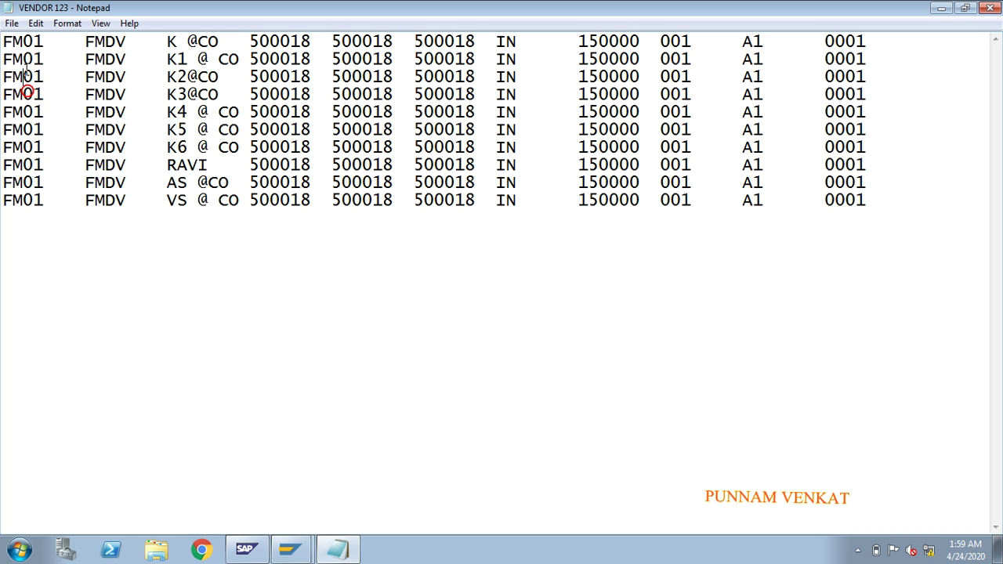
{"action": "left_click", "coordinate": [991, 8]}
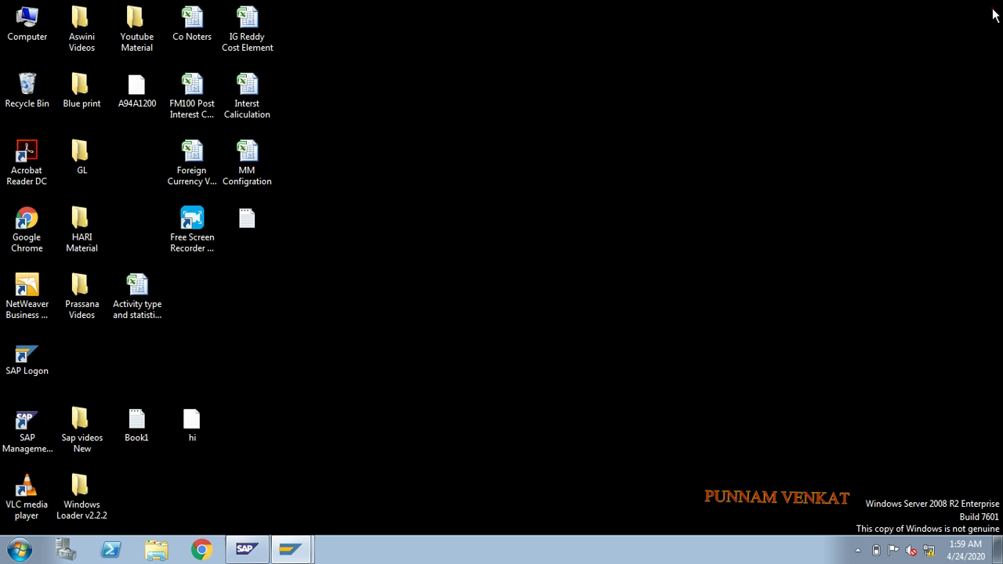
{"action": "left_click", "coordinate": [302, 517]}
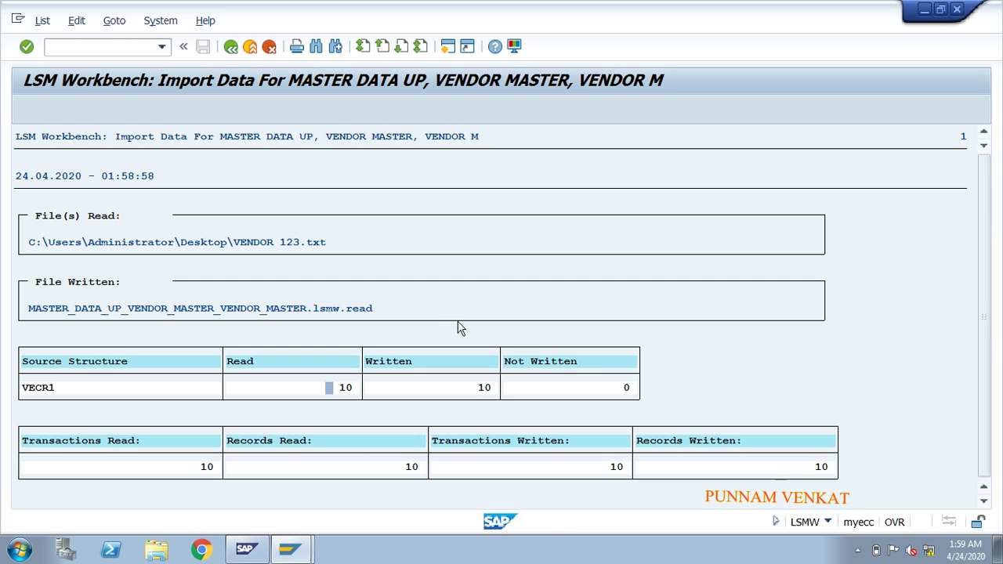
Step: Leave the import results, run Display Read Data with the default line range and open the field contents of row 2
{"action": "left_click", "coordinate": [232, 47]}
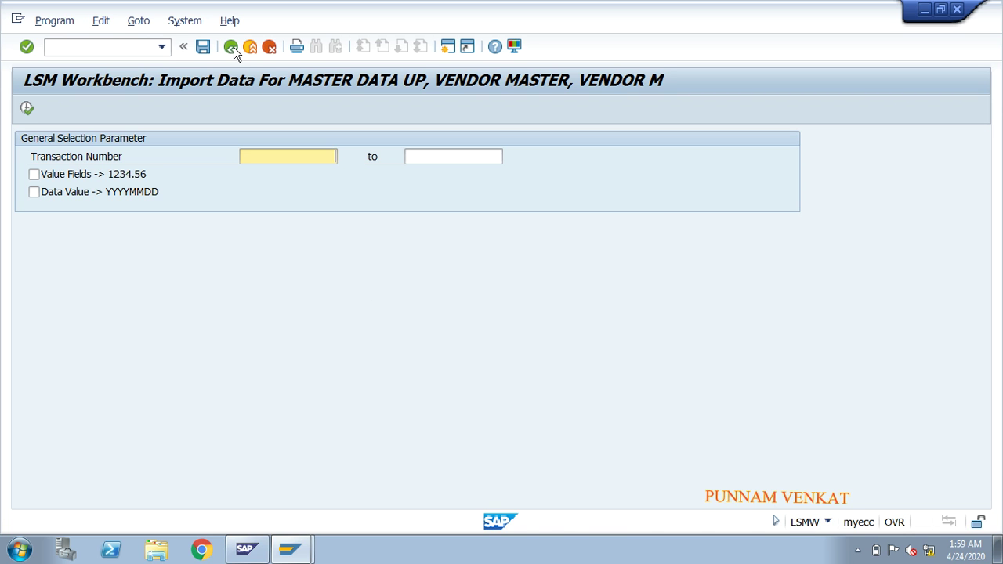
{"action": "left_click", "coordinate": [231, 47]}
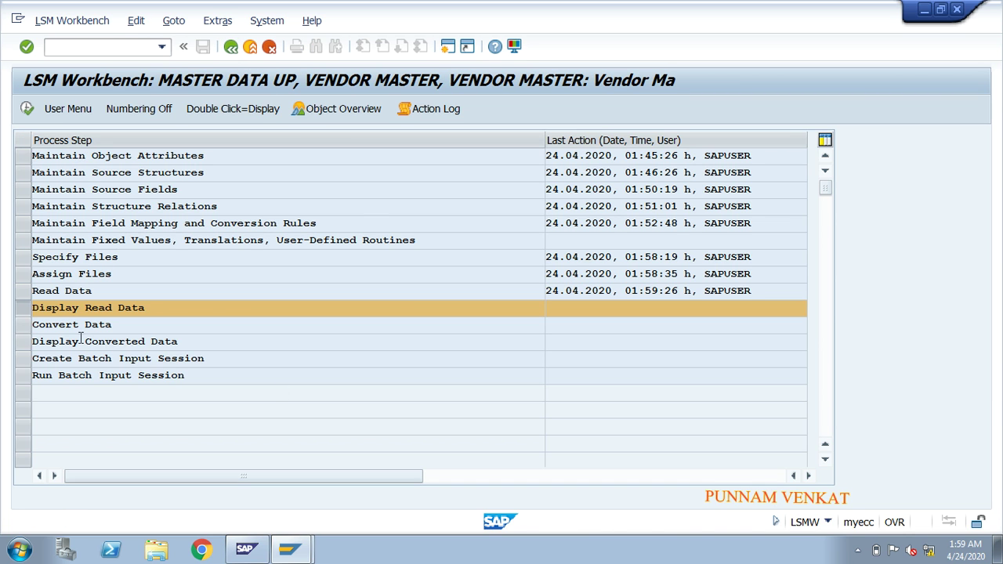
{"action": "left_click", "coordinate": [26, 108]}
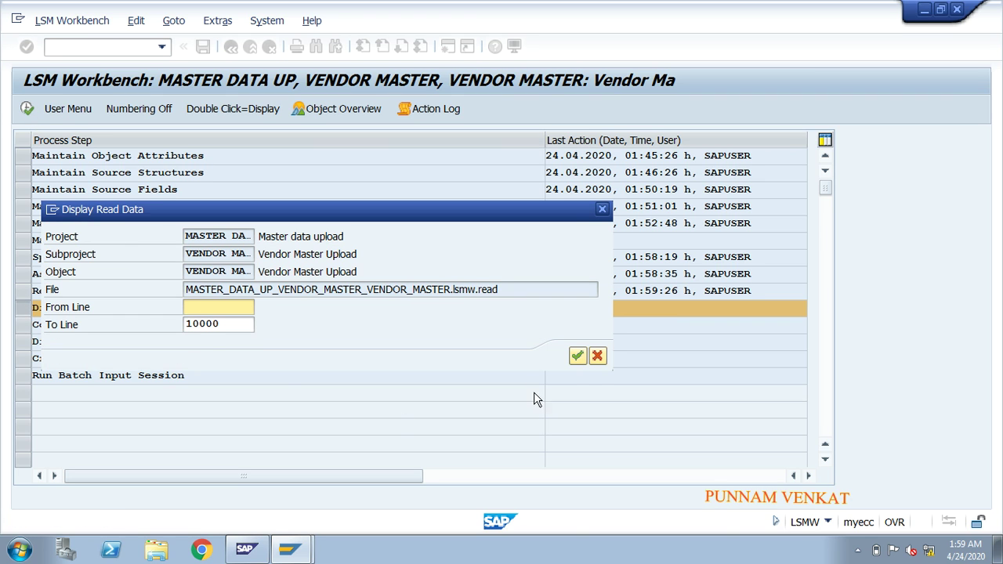
{"action": "left_click", "coordinate": [577, 358]}
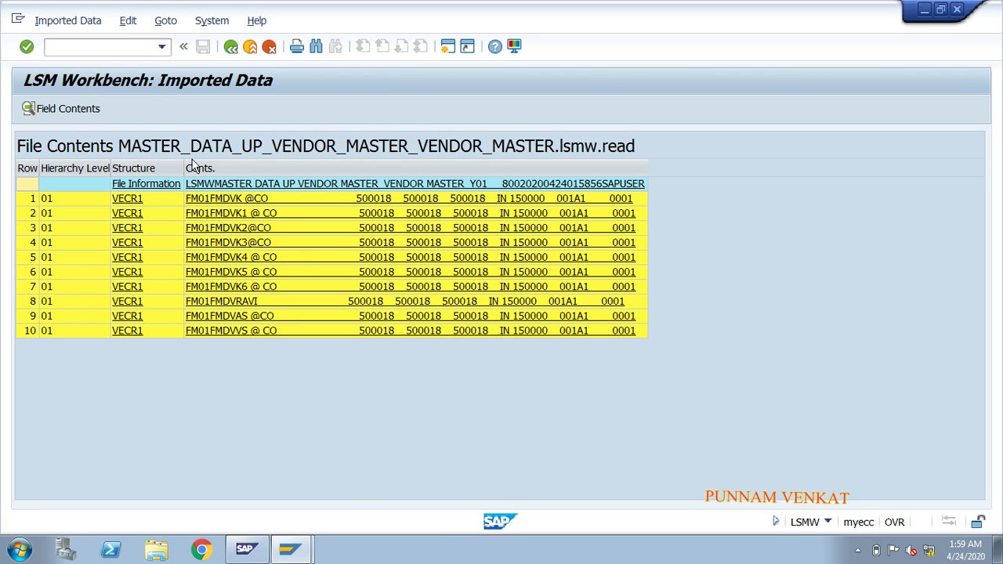
{"action": "left_click", "coordinate": [413, 220]}
{"action": "double_click", "coordinate": [412, 220]}
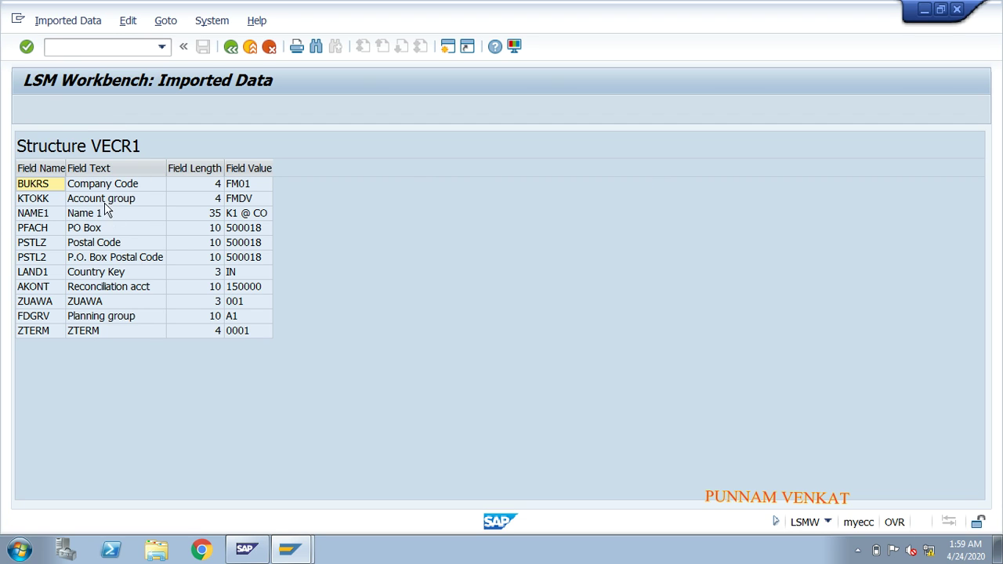
Step: Examine row 2's imported VECR1 fields from Company Code through ZTERM and return to the file contents
{"action": "left_click", "coordinate": [104, 188]}
{"action": "left_click", "coordinate": [133, 203]}
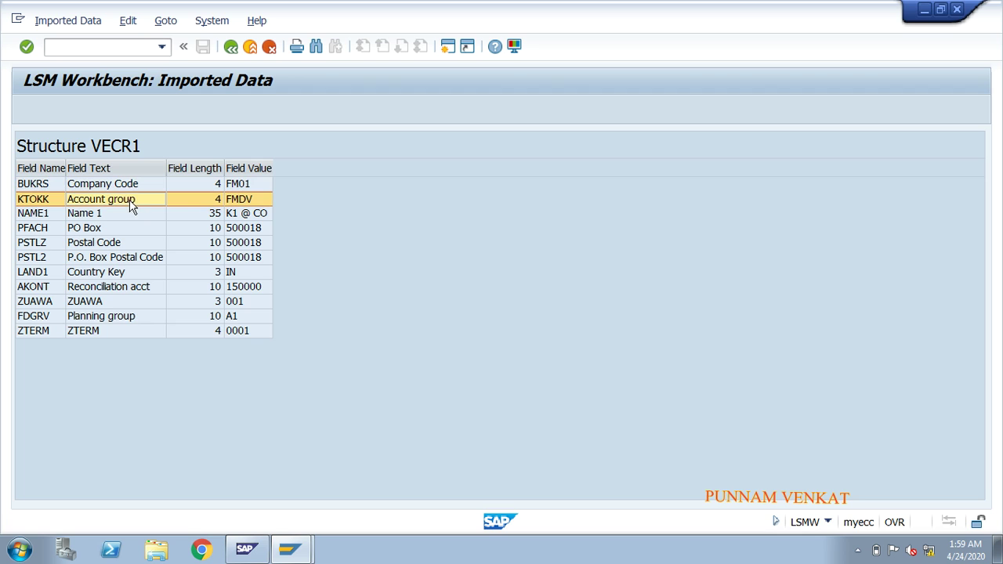
{"action": "left_click", "coordinate": [128, 215]}
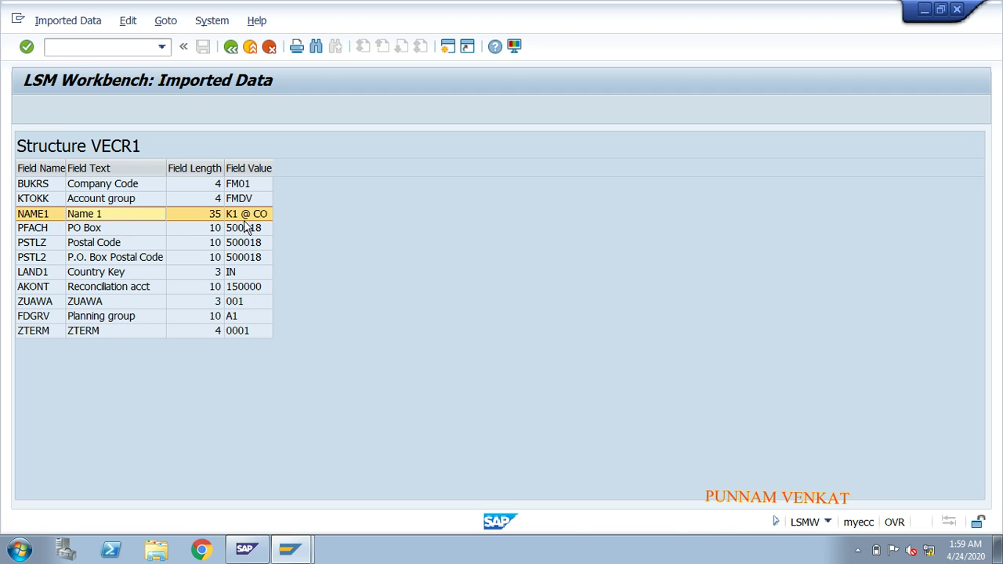
{"action": "left_click", "coordinate": [90, 226]}
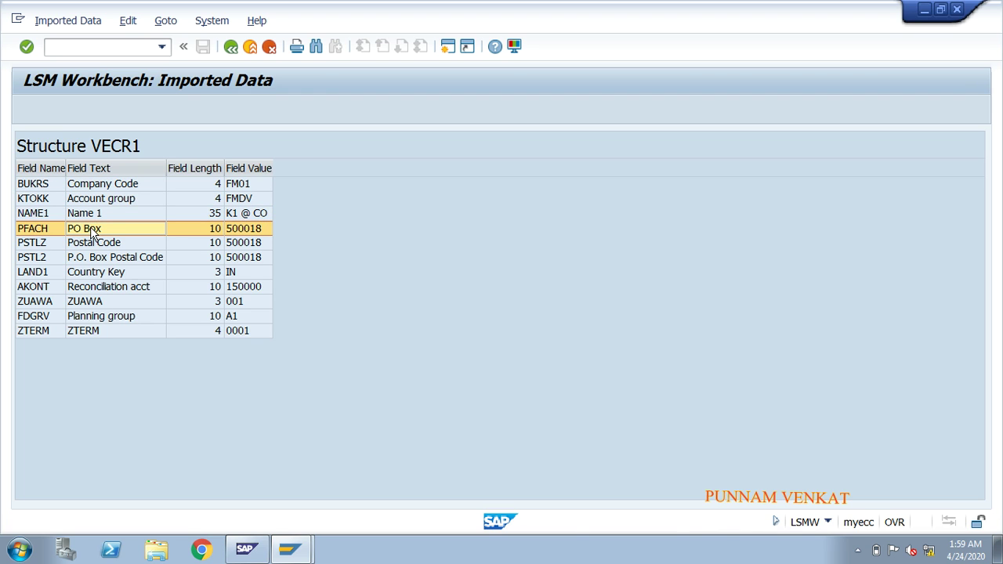
{"action": "left_click", "coordinate": [103, 287]}
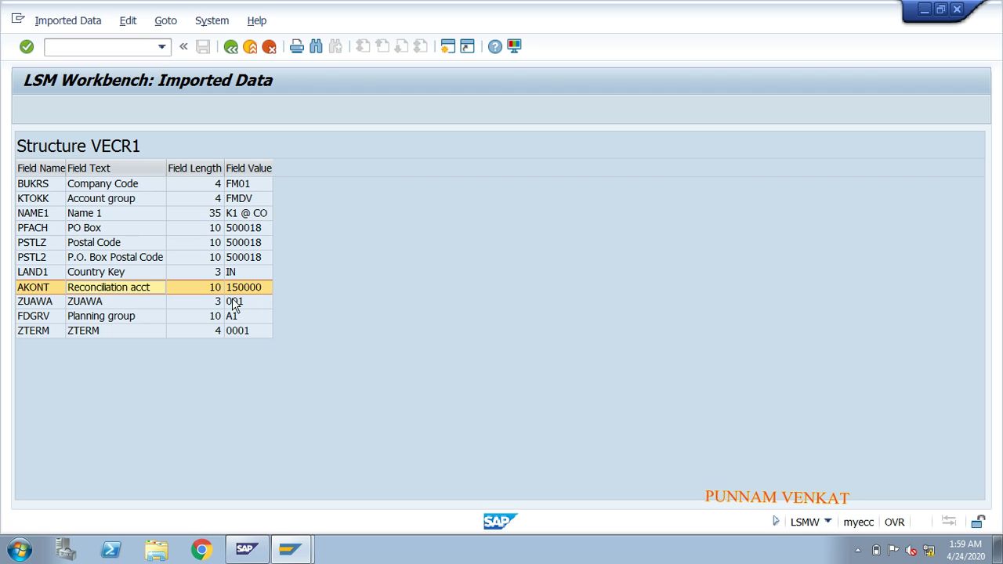
{"action": "left_click", "coordinate": [125, 300]}
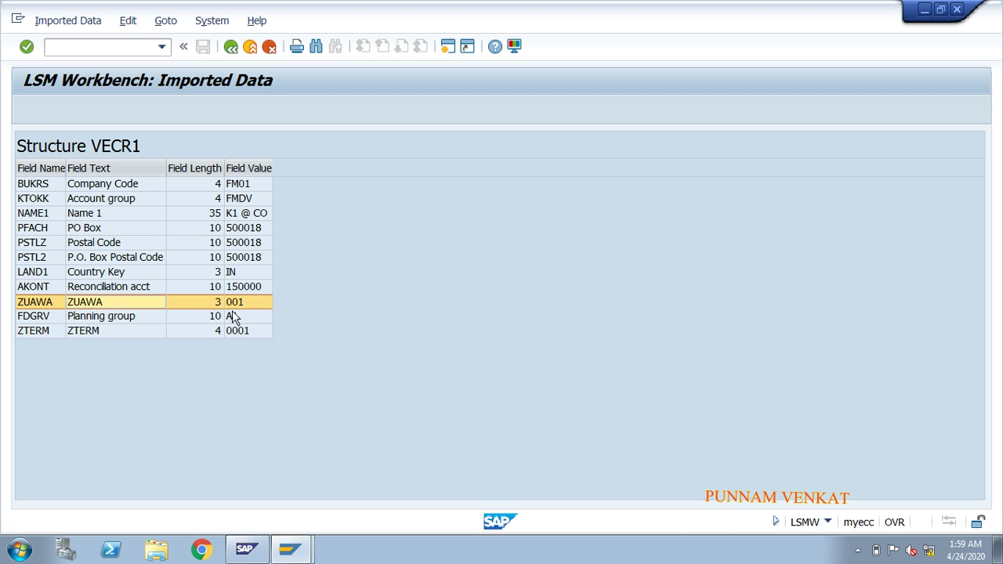
{"action": "left_click", "coordinate": [114, 320]}
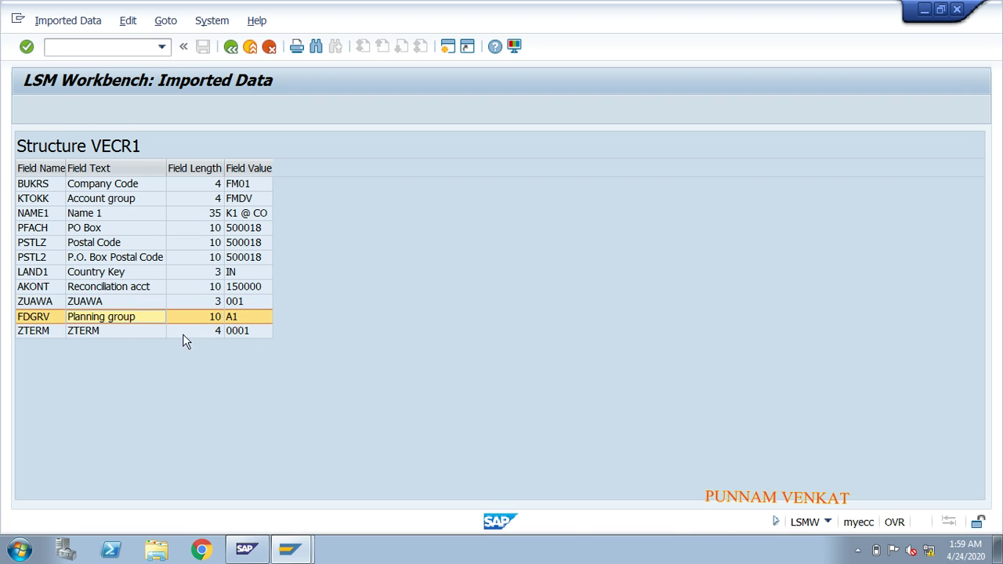
{"action": "left_click", "coordinate": [231, 332]}
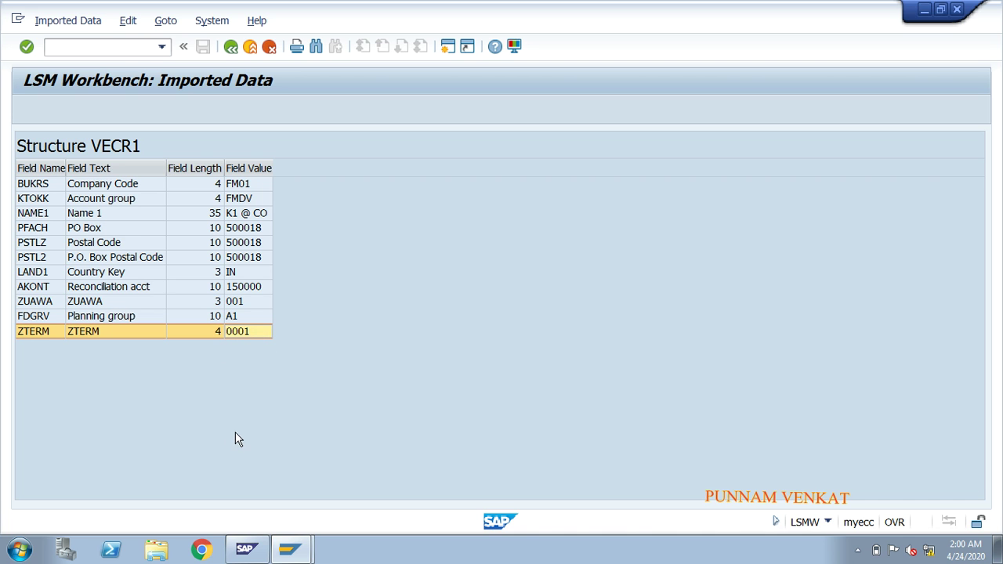
{"action": "left_click", "coordinate": [231, 47]}
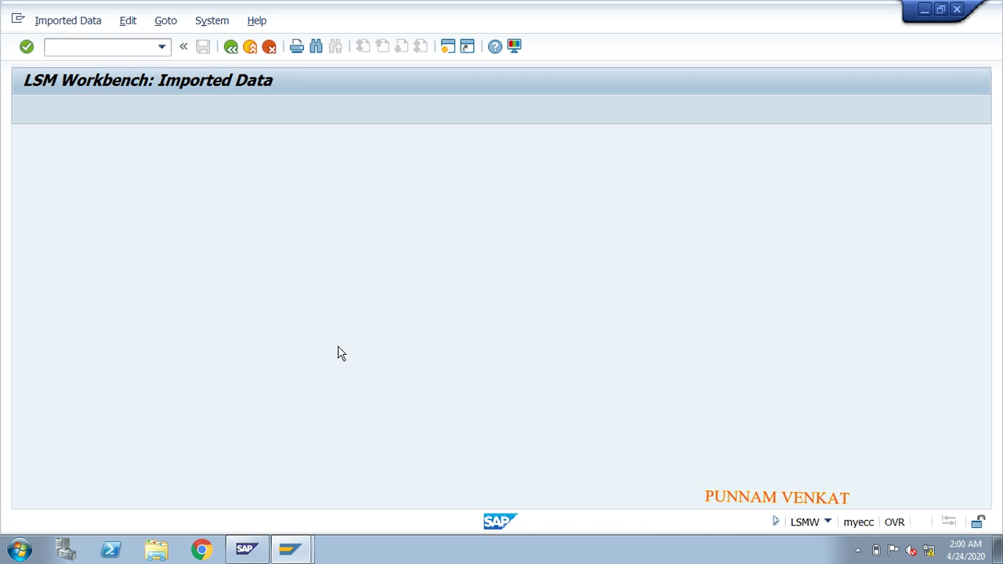
Step: View the imported field contents of row 9 and return to the process steps
{"action": "left_click", "coordinate": [259, 319]}
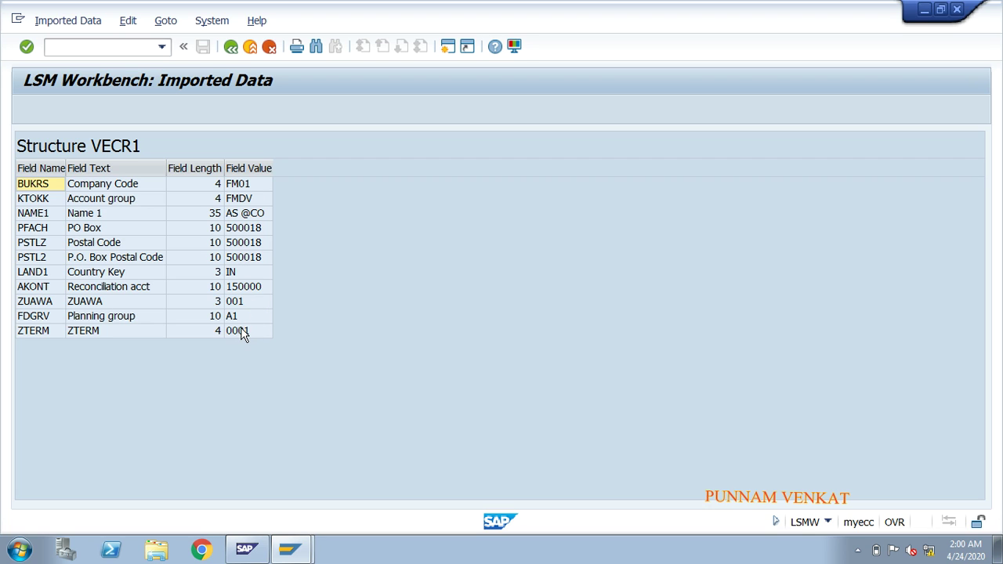
{"action": "left_click", "coordinate": [232, 48]}
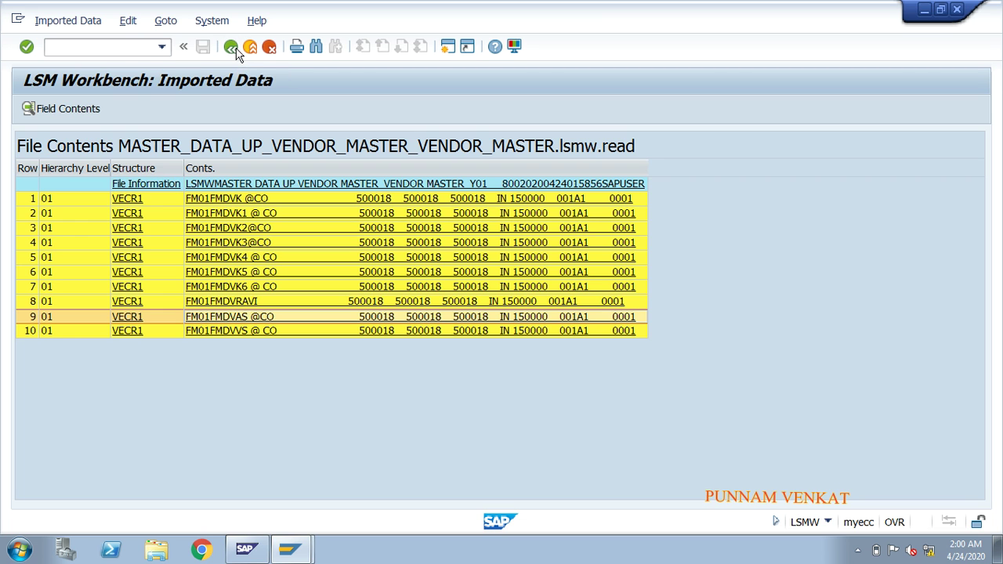
{"action": "left_click", "coordinate": [233, 47]}
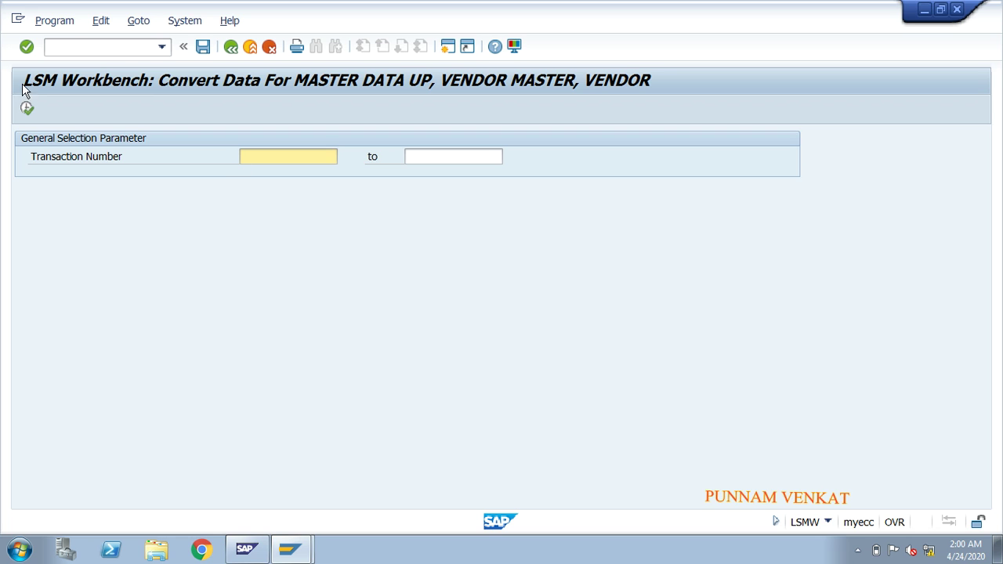
Step: Execute Convert Data with the transaction number range left blank and return to the process steps
{"action": "left_click", "coordinate": [28, 109]}
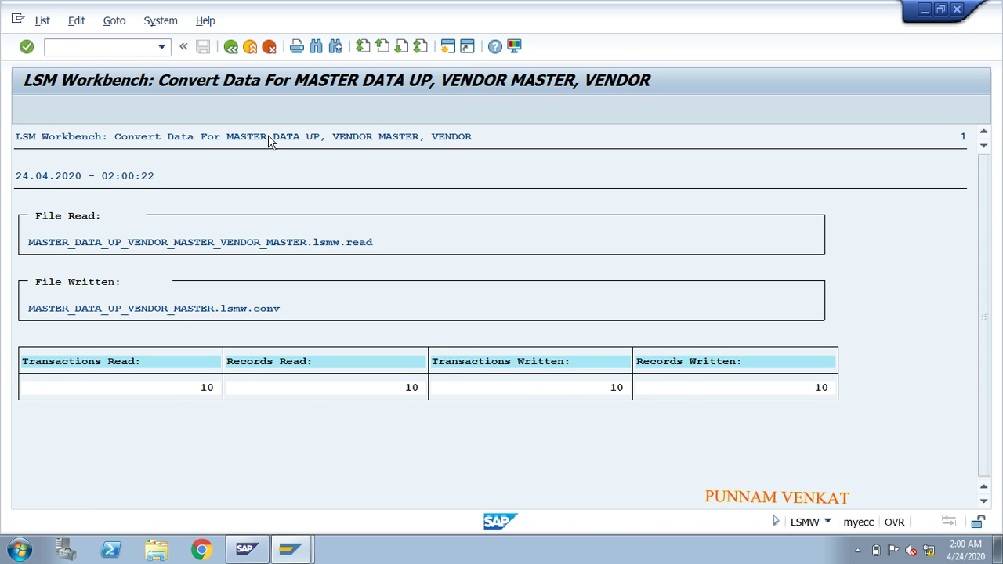
{"action": "left_click", "coordinate": [238, 48]}
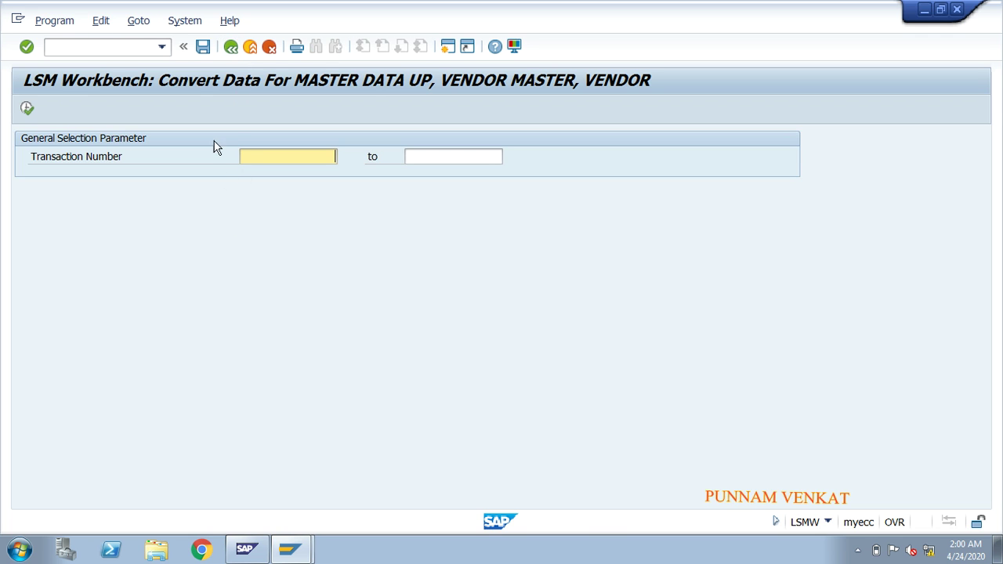
{"action": "left_click", "coordinate": [231, 48]}
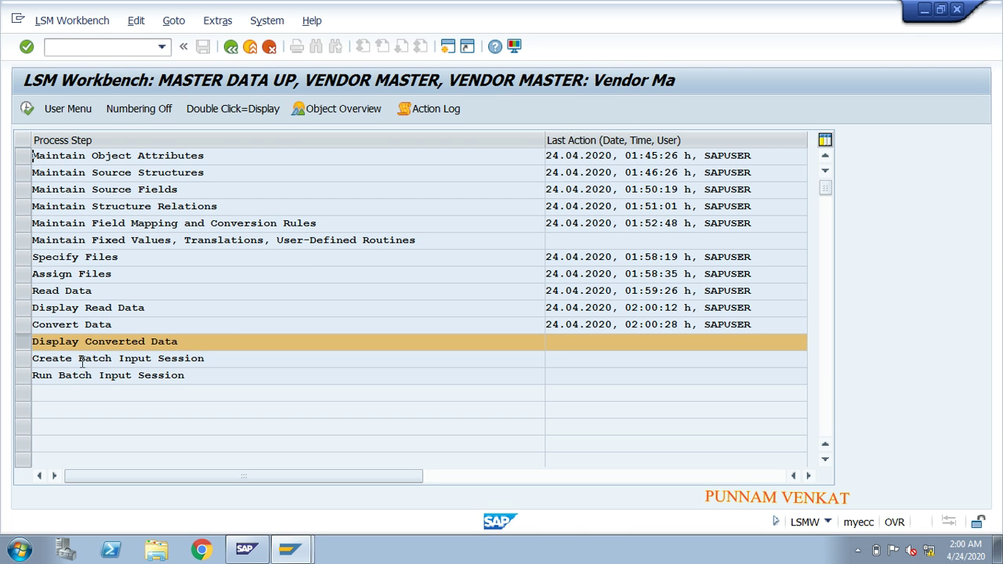
Step: Run Display Converted Data for MASTER_DATA_UP_VENDOR_MASTER.lsmw.conv with the default line range and open the field contents of row 8
{"action": "left_click", "coordinate": [29, 107]}
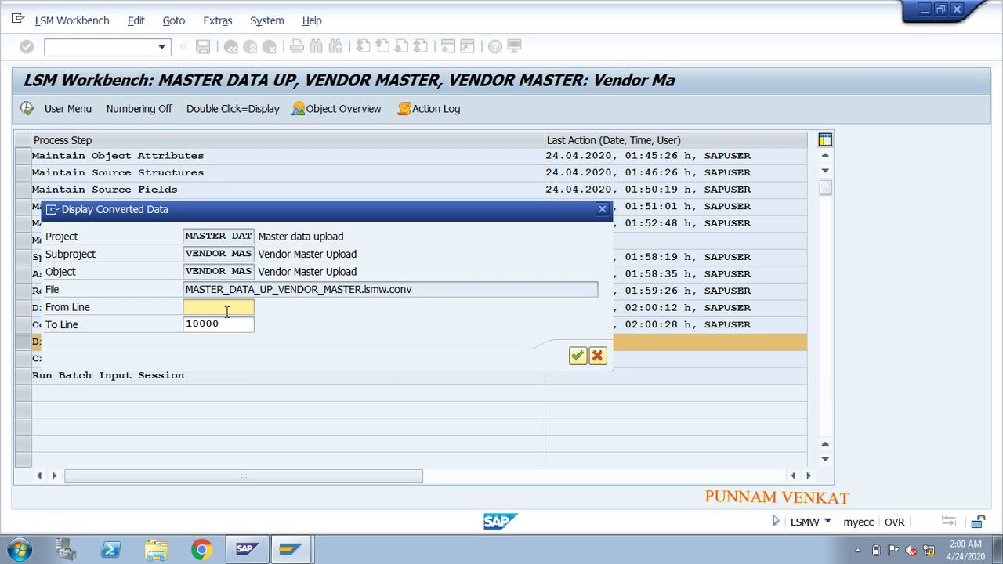
{"action": "left_click", "coordinate": [577, 356]}
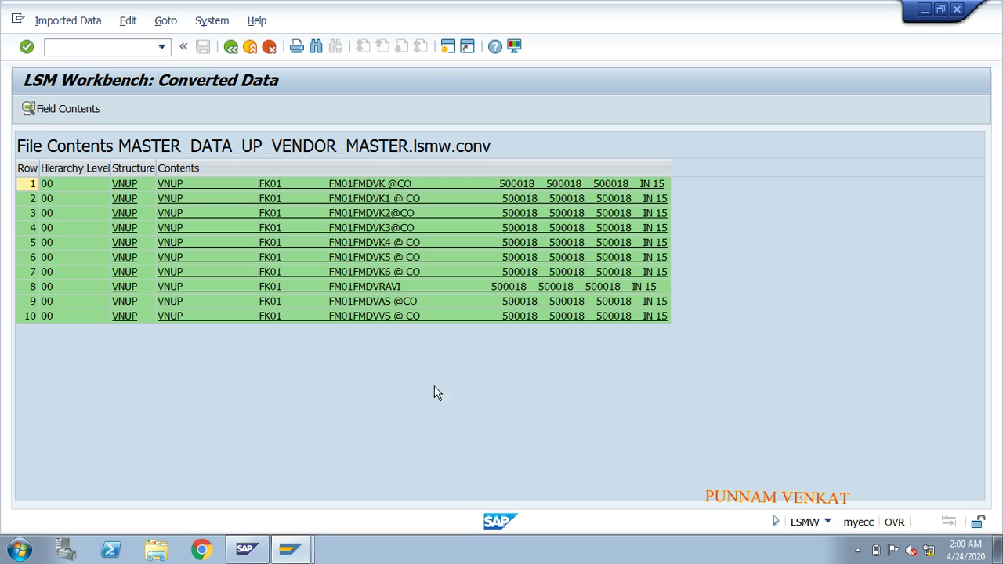
{"action": "double_click", "coordinate": [484, 287]}
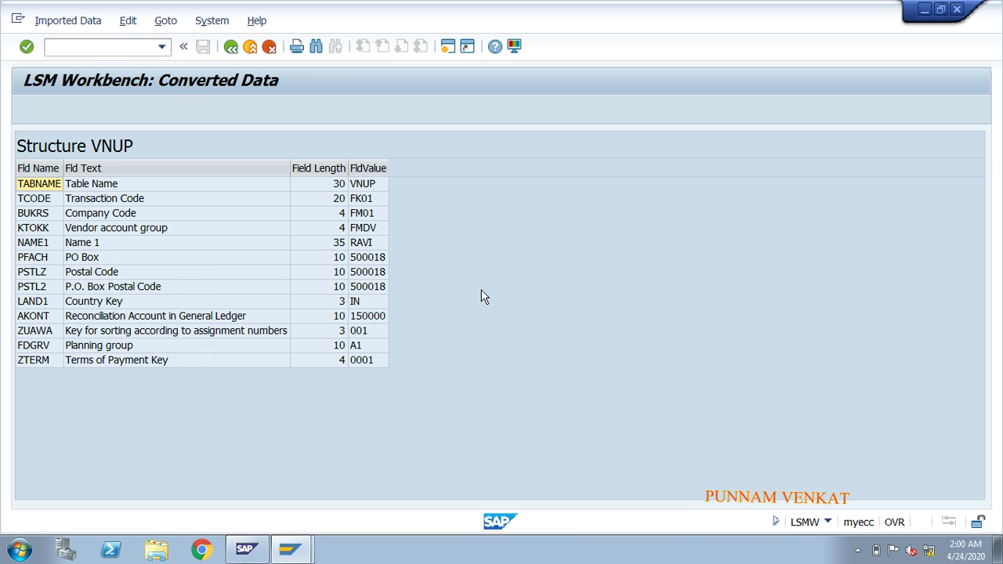
Step: Examine row 8's converted VNUP fields from the sorting key up to Table Name and return to the process steps
{"action": "left_click", "coordinate": [216, 330]}
{"action": "left_click", "coordinate": [209, 317]}
{"action": "left_click", "coordinate": [162, 303]}
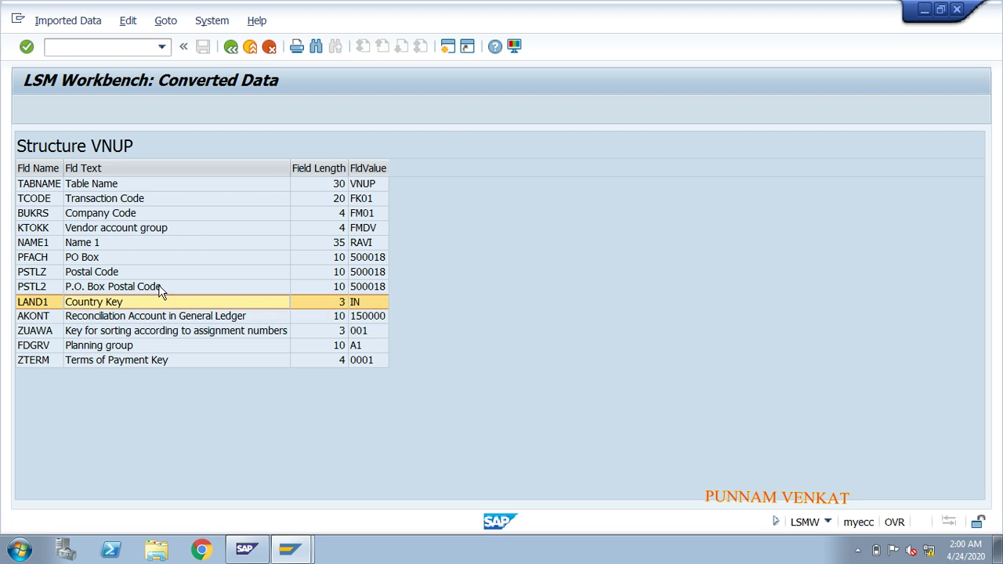
{"action": "left_click", "coordinate": [161, 287]}
{"action": "left_click", "coordinate": [157, 272]}
{"action": "left_click", "coordinate": [157, 258]}
{"action": "left_click", "coordinate": [157, 243]}
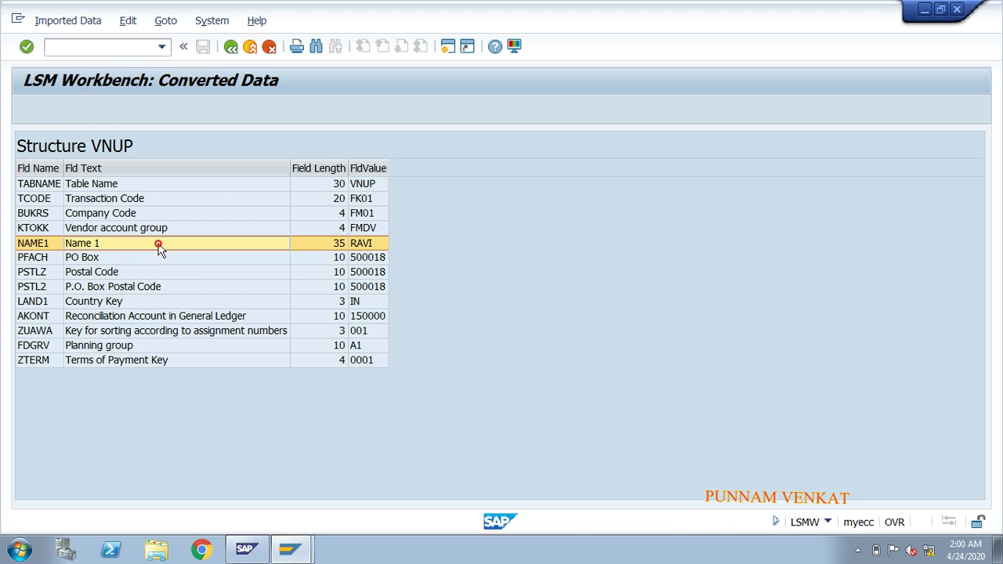
{"action": "left_click", "coordinate": [157, 229]}
{"action": "left_click", "coordinate": [136, 215]}
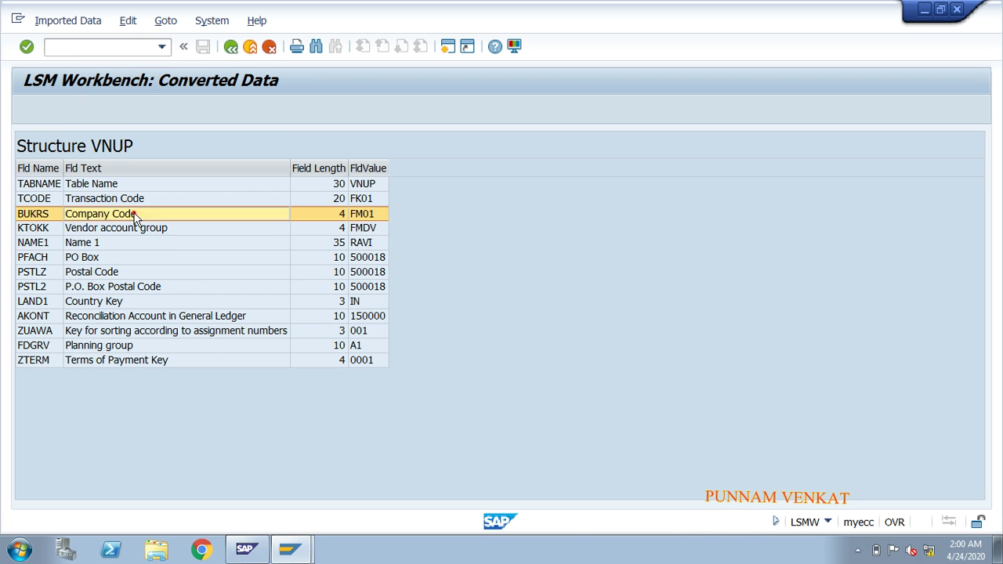
{"action": "left_click", "coordinate": [129, 199]}
{"action": "left_click", "coordinate": [123, 185]}
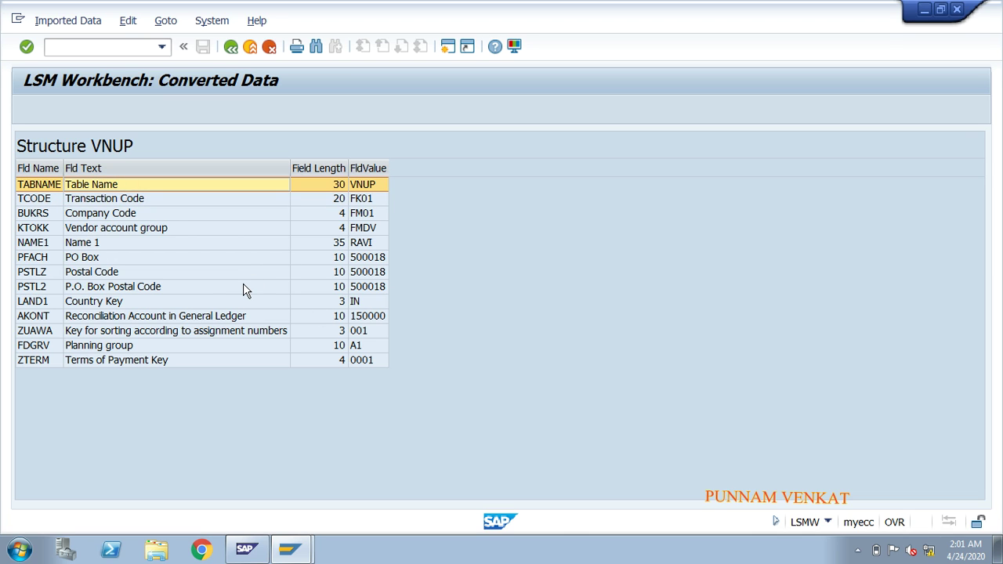
{"action": "left_click", "coordinate": [231, 47]}
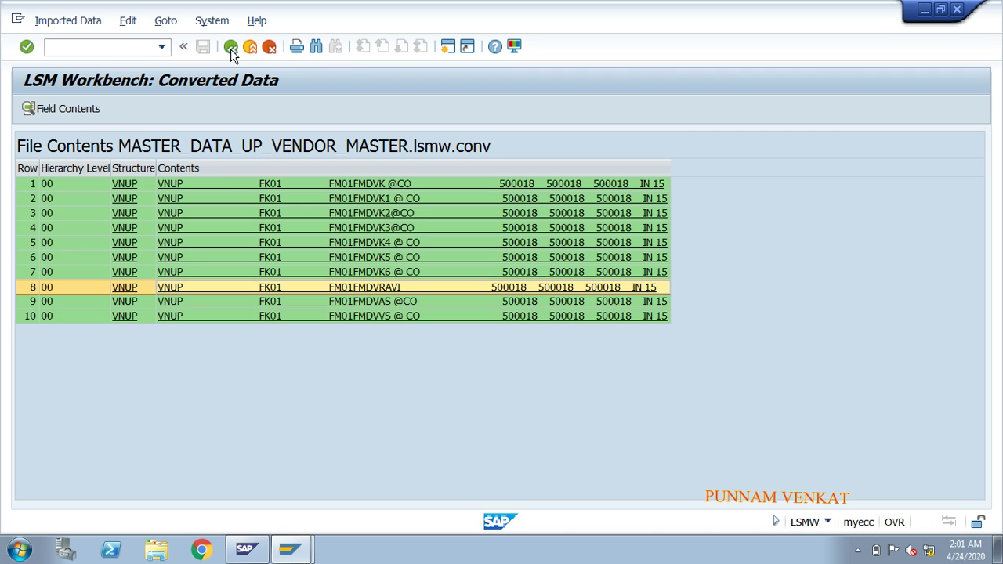
{"action": "left_click", "coordinate": [231, 47]}
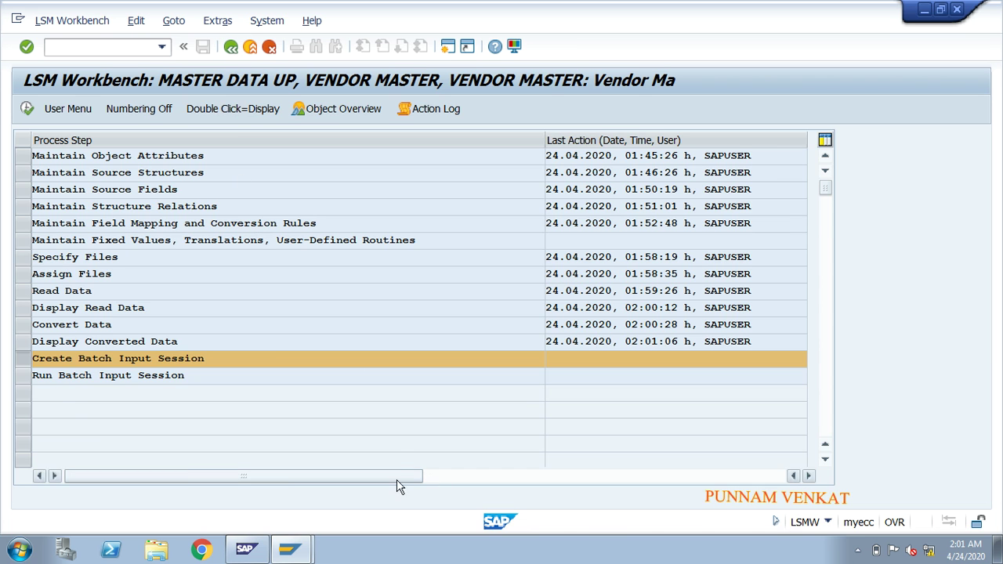
Step: Create the batch input session from MASTER_DATA_UP_VENDOR_MASTER.lsmw.conv with the default folder name and the keep-folders option off
{"action": "left_click", "coordinate": [27, 108]}
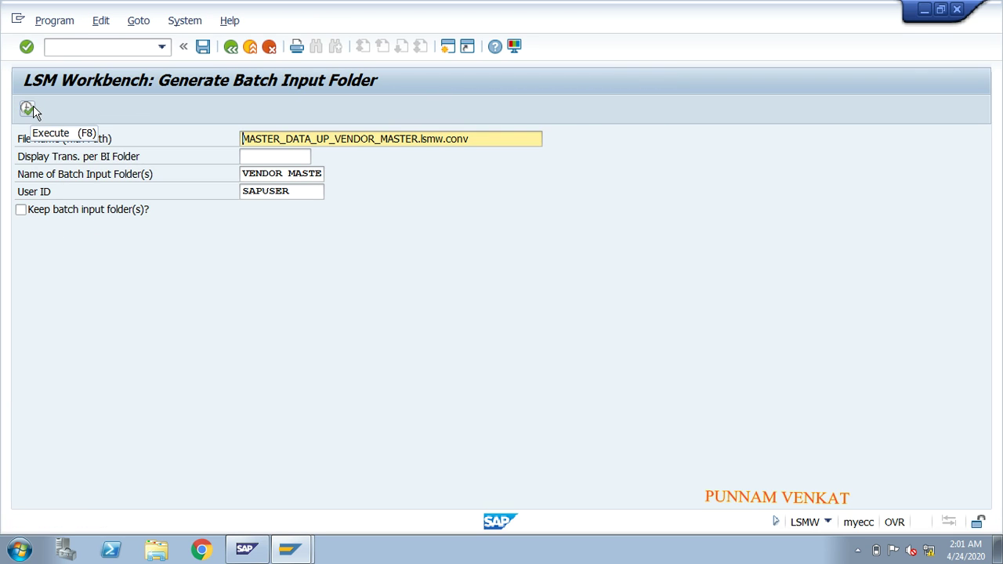
{"action": "left_click", "coordinate": [28, 109]}
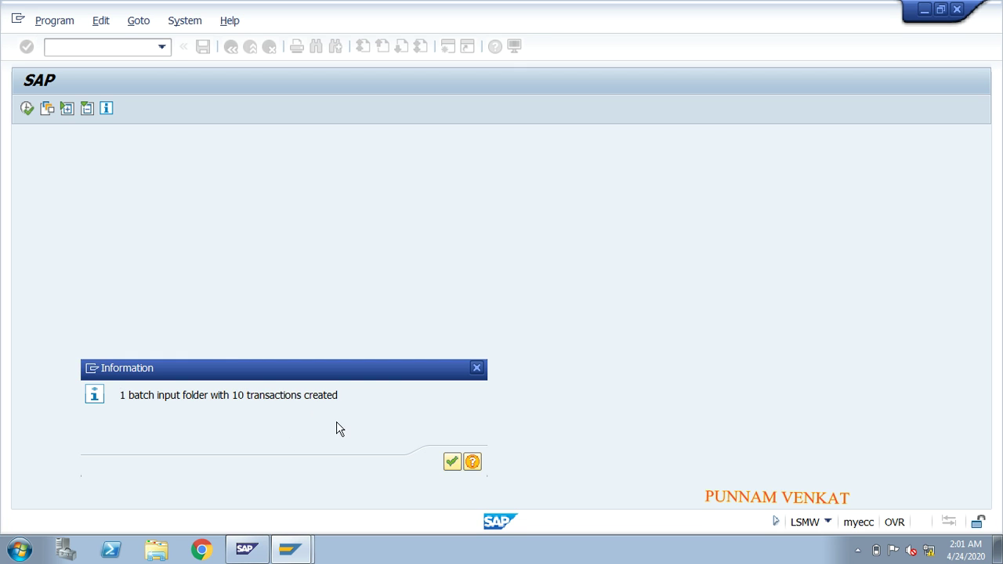
{"action": "left_click", "coordinate": [451, 462]}
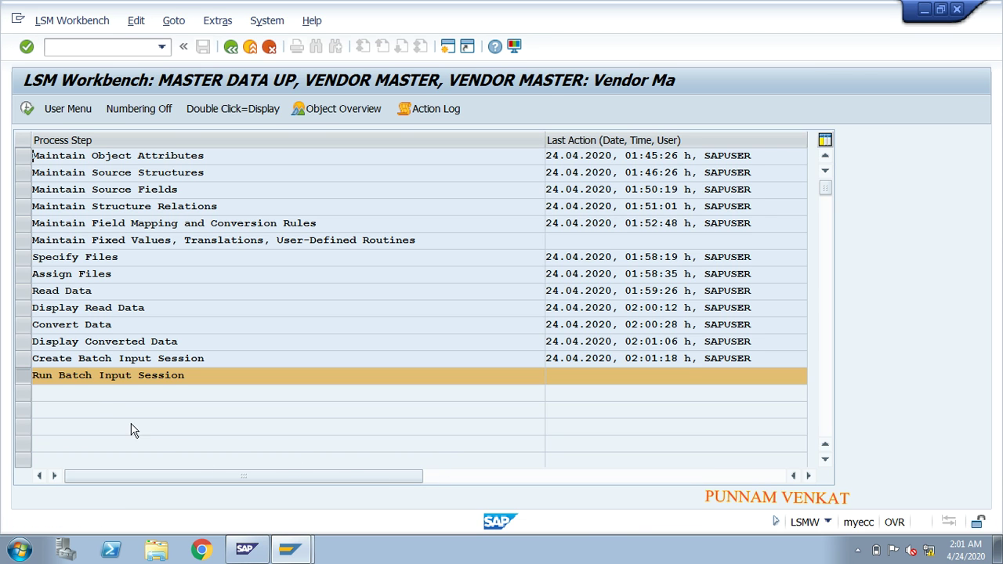
Step: Run the Run Batch Input Session step and process the VENDOR MASTE session in Process/foreground mode with Dynpro standard size on
{"action": "left_click", "coordinate": [28, 109]}
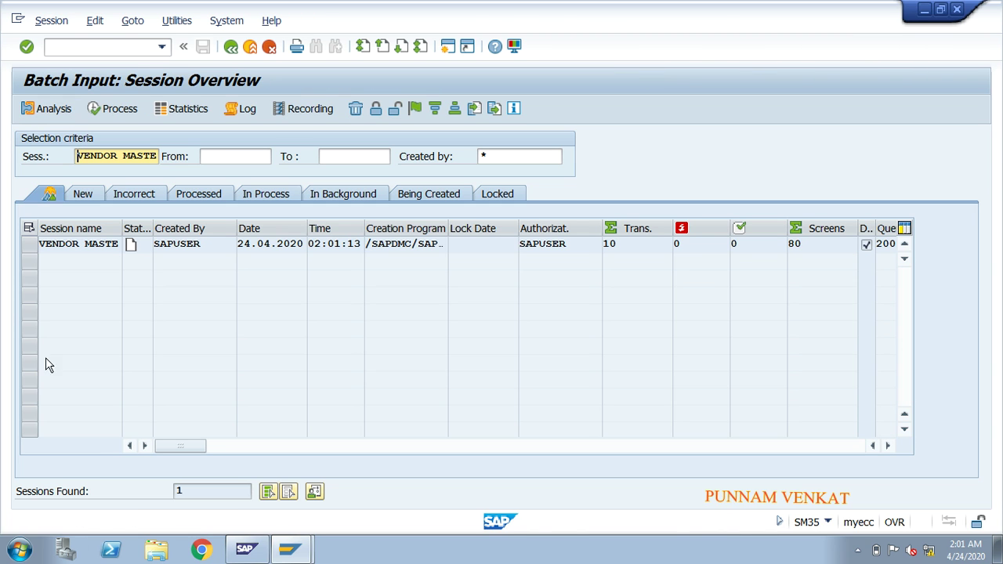
{"action": "left_click", "coordinate": [30, 243]}
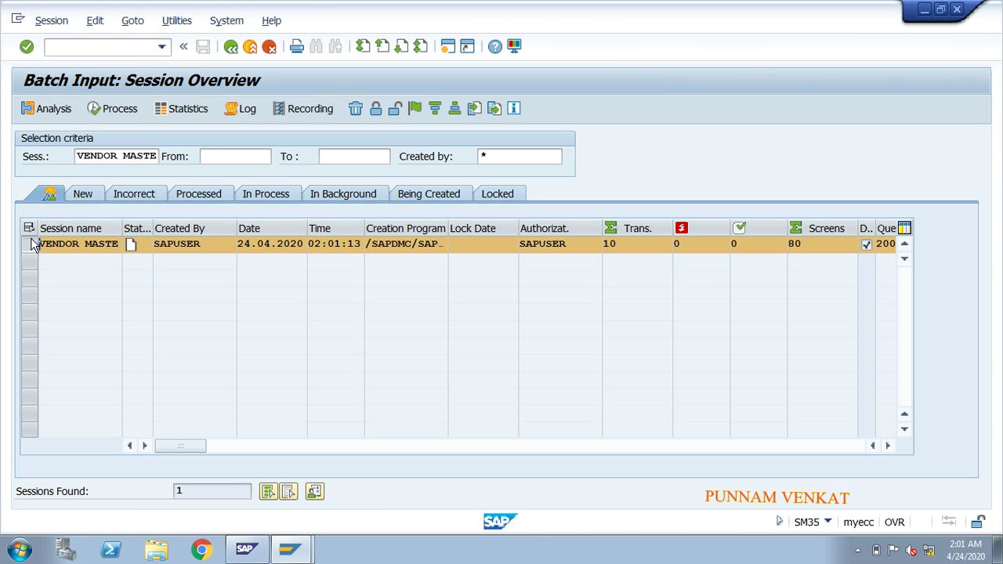
{"action": "left_click", "coordinate": [115, 113]}
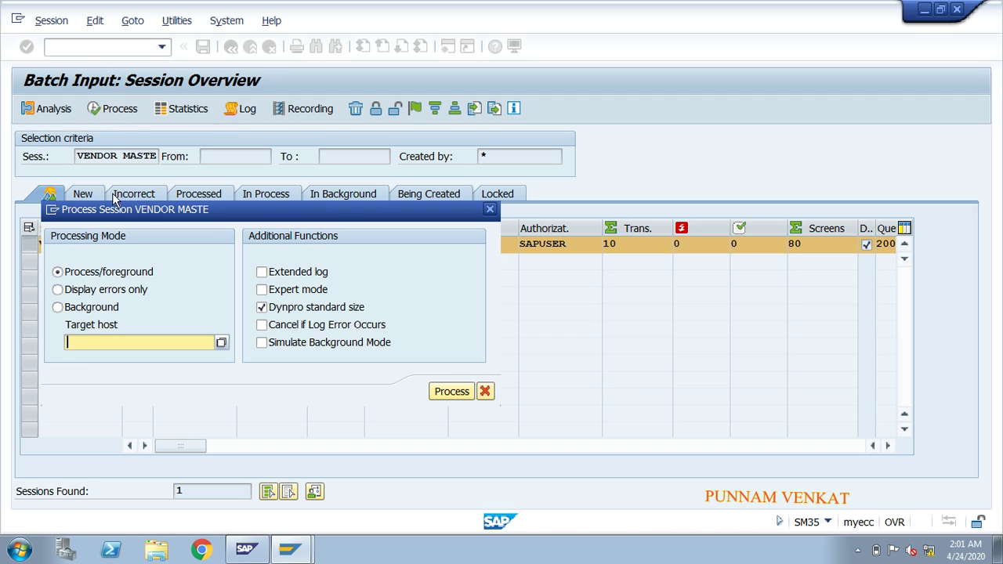
{"action": "left_click_drag", "start_coordinate": [156, 208], "coordinate": [318, 187]}
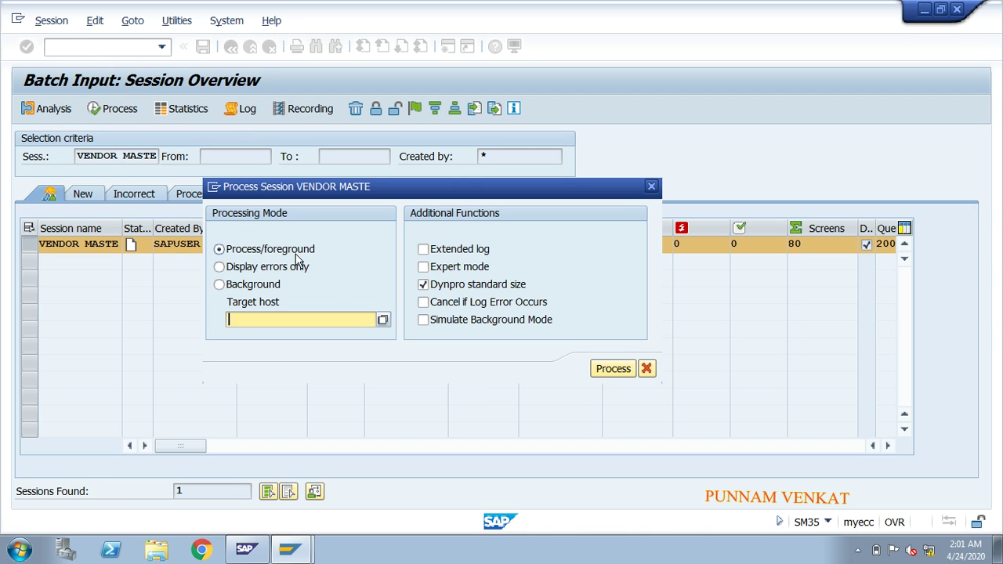
{"action": "left_click", "coordinate": [268, 289]}
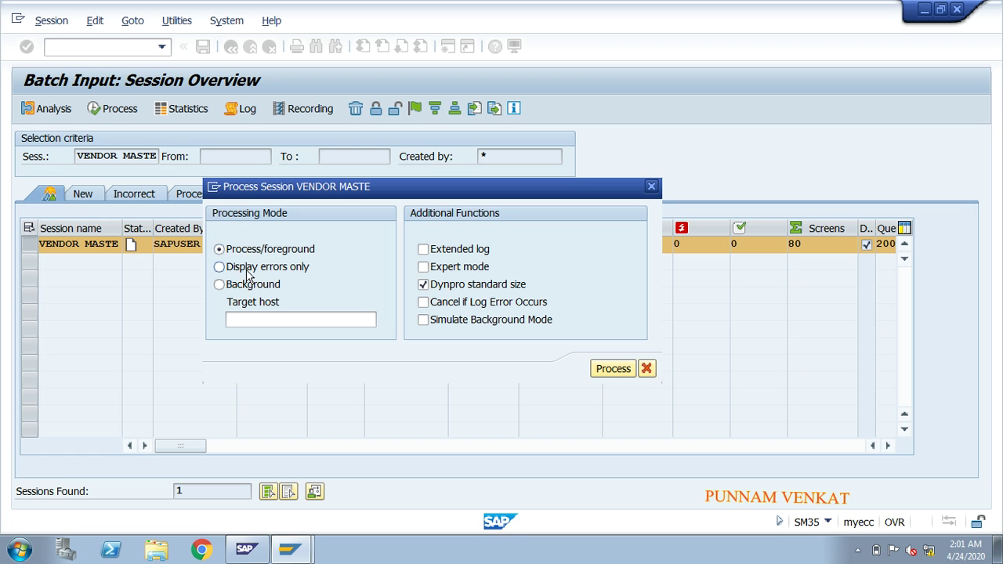
{"action": "left_click", "coordinate": [248, 272]}
{"action": "left_click", "coordinate": [610, 369]}
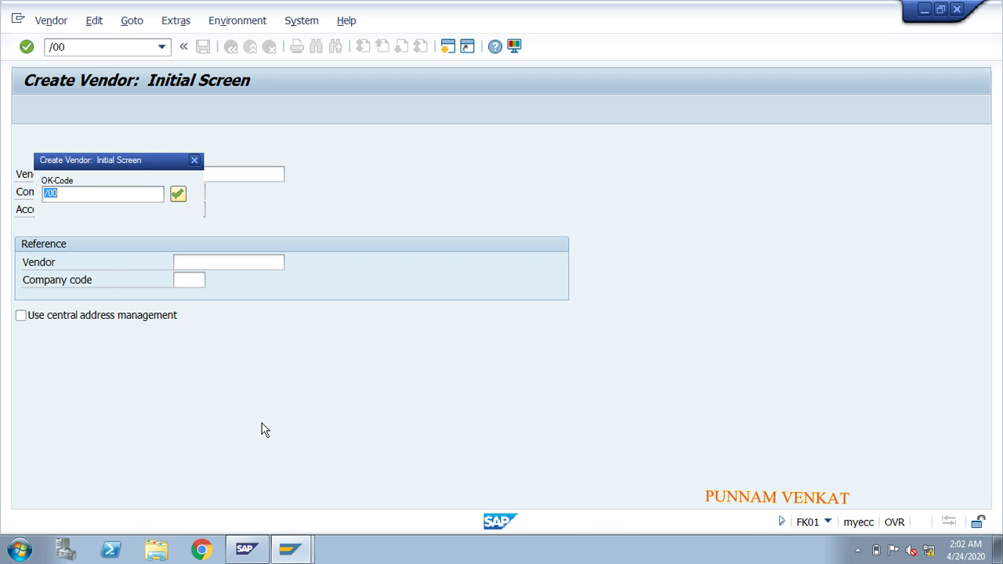
Step: Accept the proposed OK-Code on every FK01 Create Vendor screen until all vendor records in the session are processed, and exit to SAP Easy Access
{"action": "key", "text": "Return"}
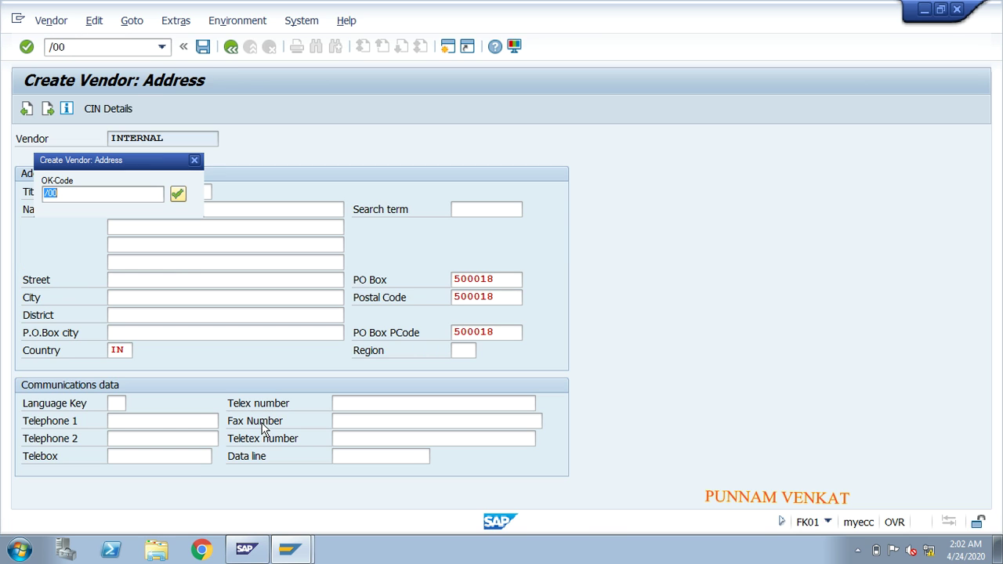
{"action": "key", "text": "Return"}
{"action": "key", "text": "Return"}
{"action": "key", "text": "Return"}
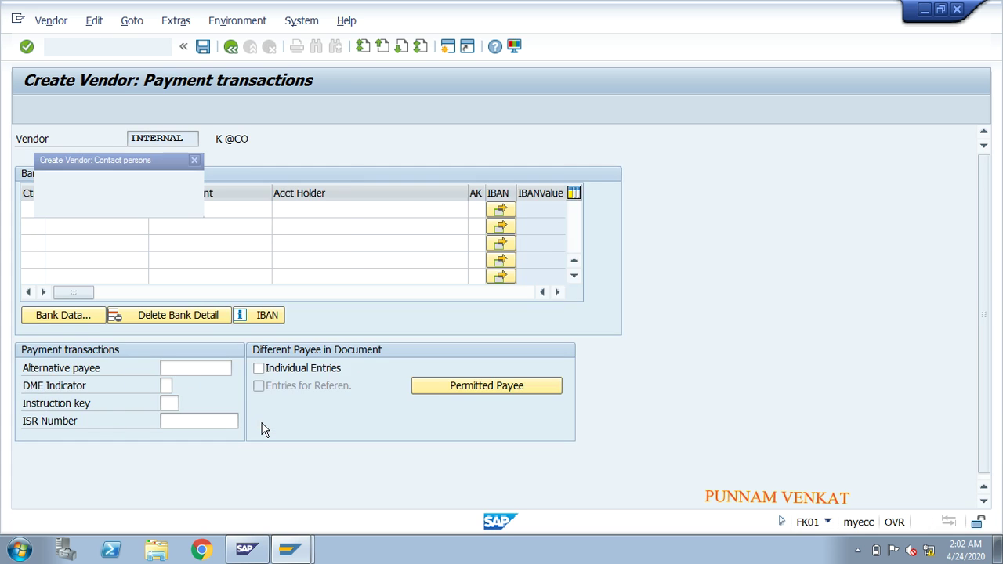
{"action": "key", "text": "Return"}
{"action": "key", "text": "Return"}
{"action": "key", "text": "Return"}
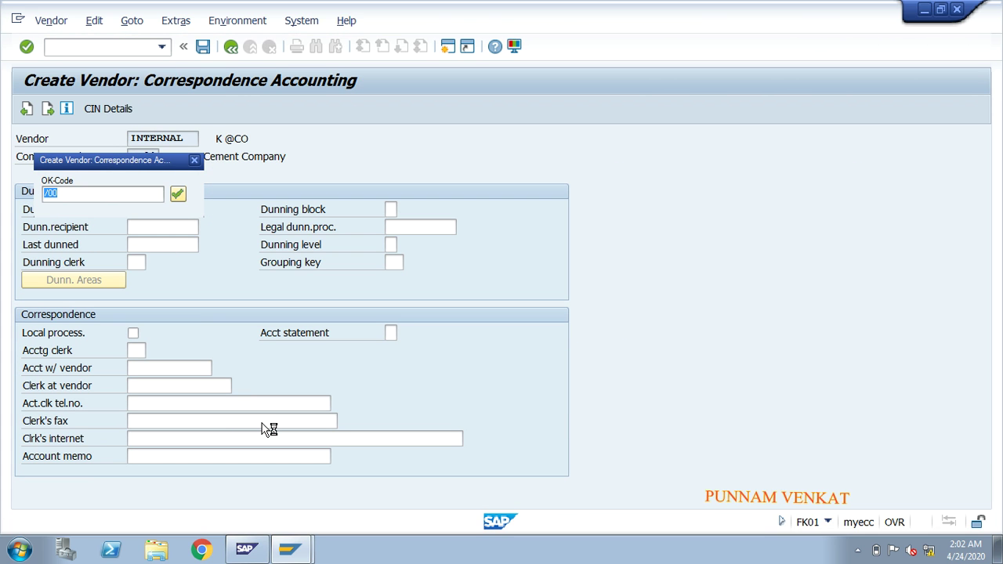
{"action": "key", "text": "Return"}
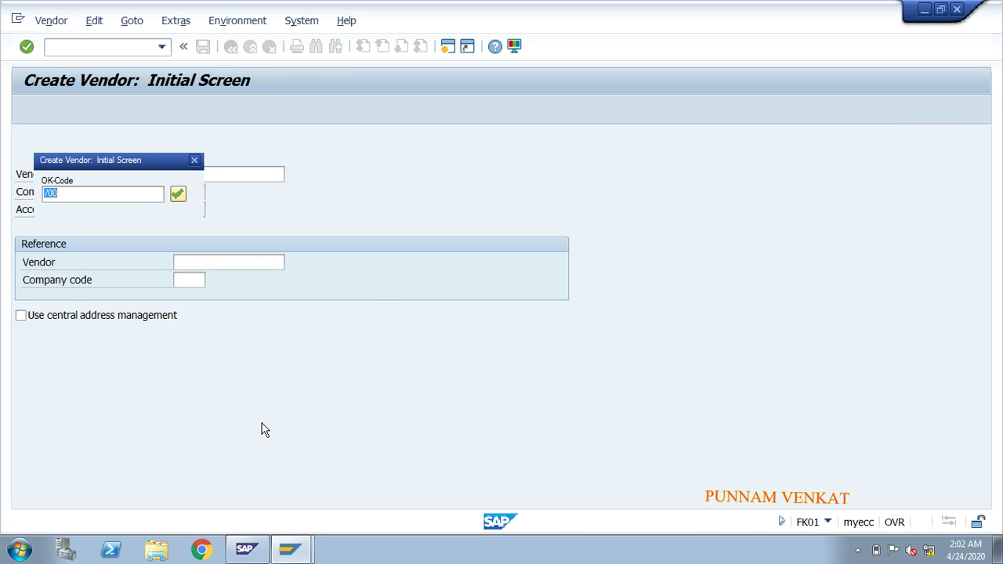
{"action": "key", "text": "Return"}
{"action": "key", "text": "Return"}
{"action": "key", "text": "Return"}
{"action": "key", "text": "Return"}
{"action": "key", "text": "Return"}
{"action": "key", "text": "Return"}
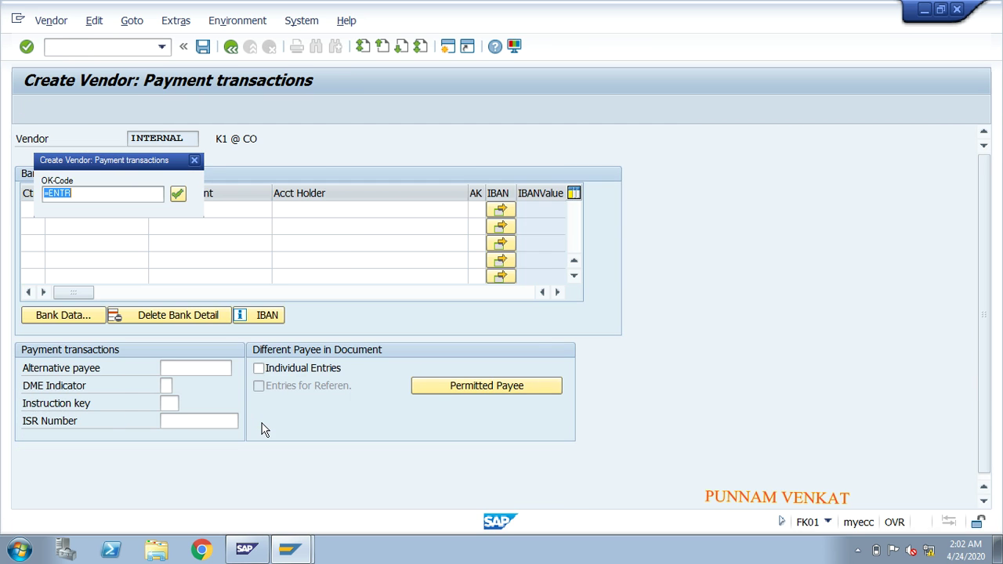
{"action": "key", "text": "Return"}
{"action": "key", "text": "Return"}
{"action": "key", "text": "Return"}
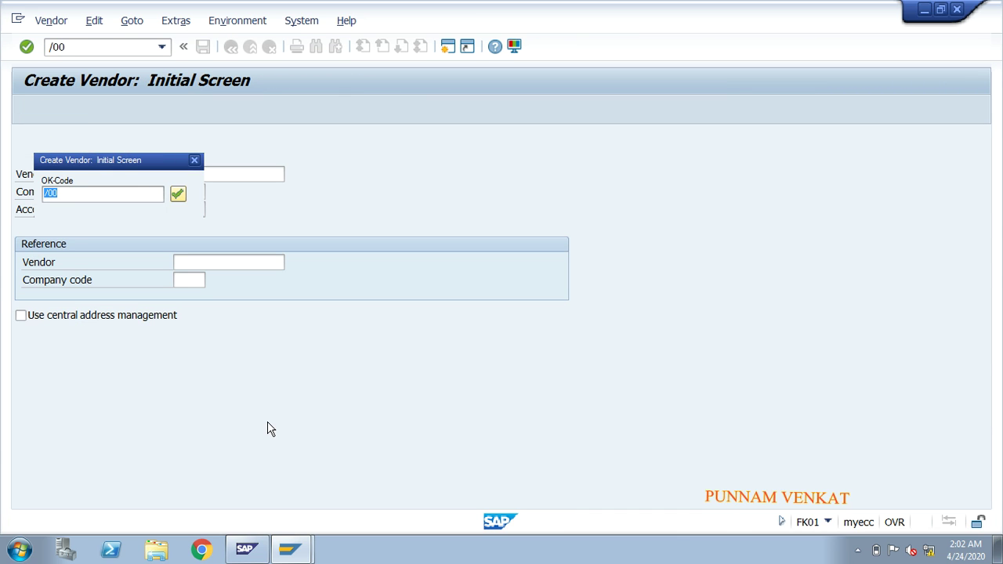
{"action": "key", "text": "Return"}
{"action": "key", "text": "Return"}
{"action": "key", "text": "Return"}
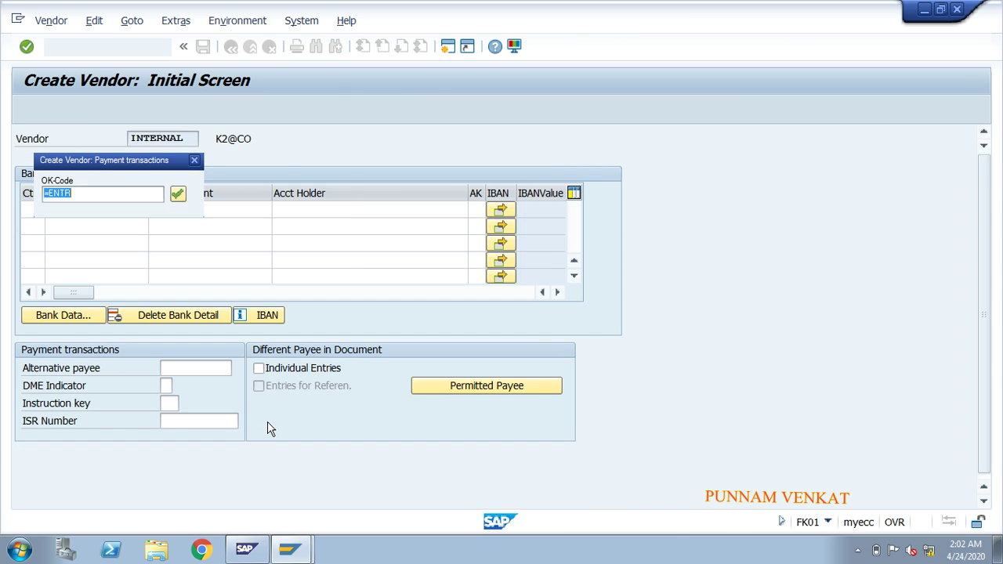
{"action": "key", "text": "Return"}
{"action": "key", "text": "Return"}
{"action": "key", "text": "Return"}
{"action": "key", "text": "Return"}
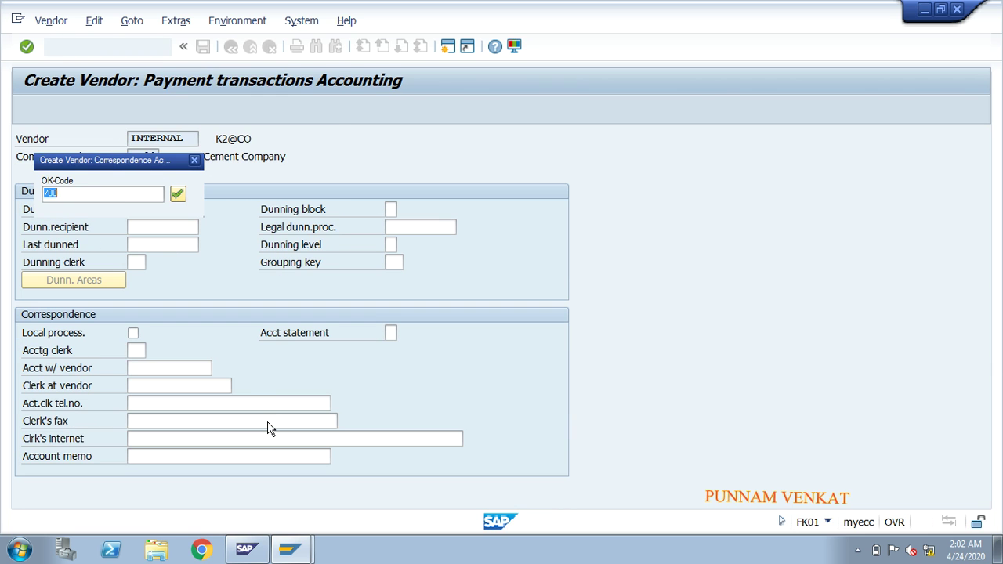
{"action": "key", "text": "Return"}
{"action": "key", "text": "Return"}
{"action": "key", "text": "Return"}
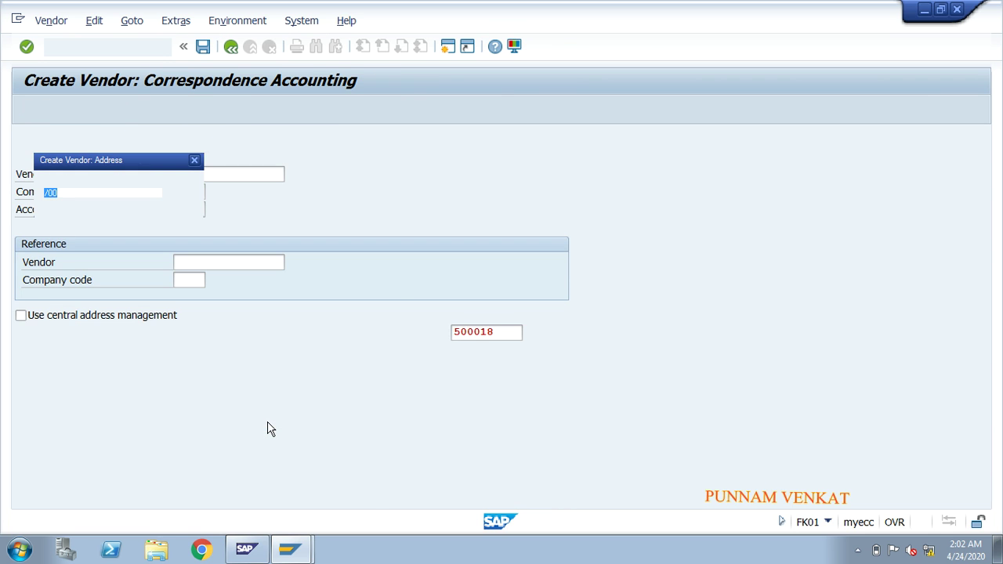
{"action": "key", "text": "Return"}
{"action": "key", "text": "Return"}
{"action": "key", "text": "Return"}
{"action": "key", "text": "Return"}
{"action": "key", "text": "Return"}
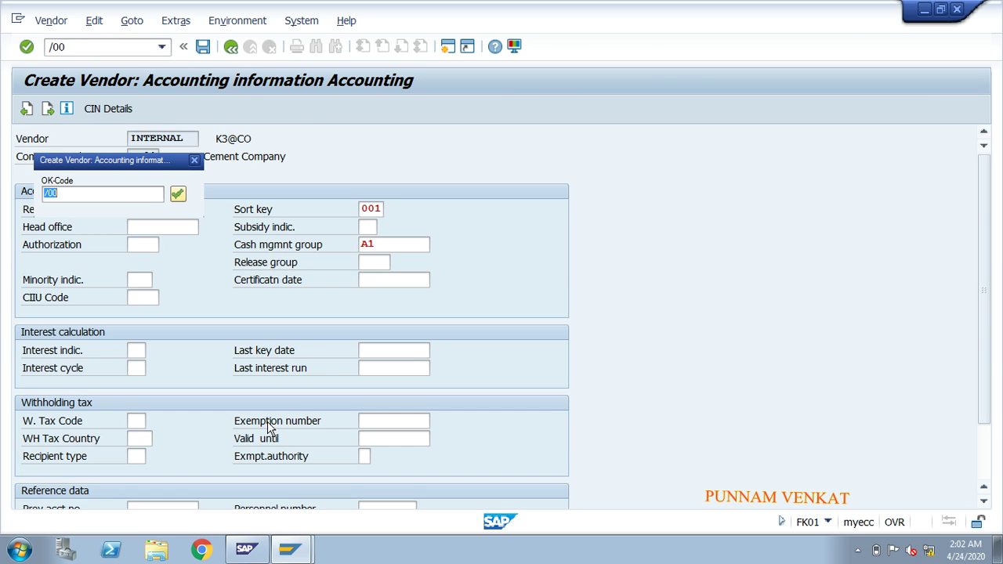
{"action": "key", "text": "Return"}
{"action": "key", "text": "Return"}
{"action": "key", "text": "Return"}
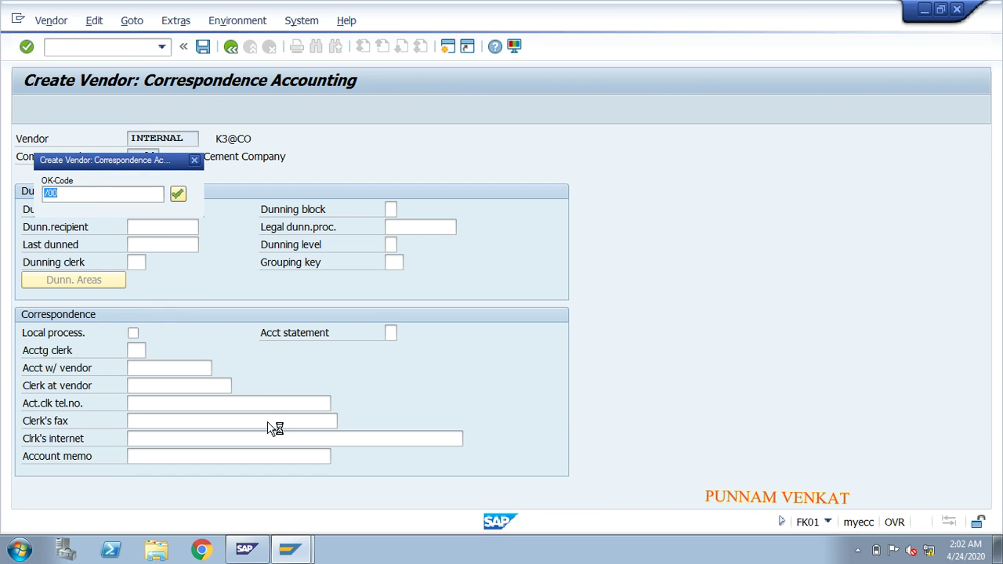
{"action": "key", "text": "Return"}
{"action": "key", "text": "Return"}
{"action": "key", "text": "Return"}
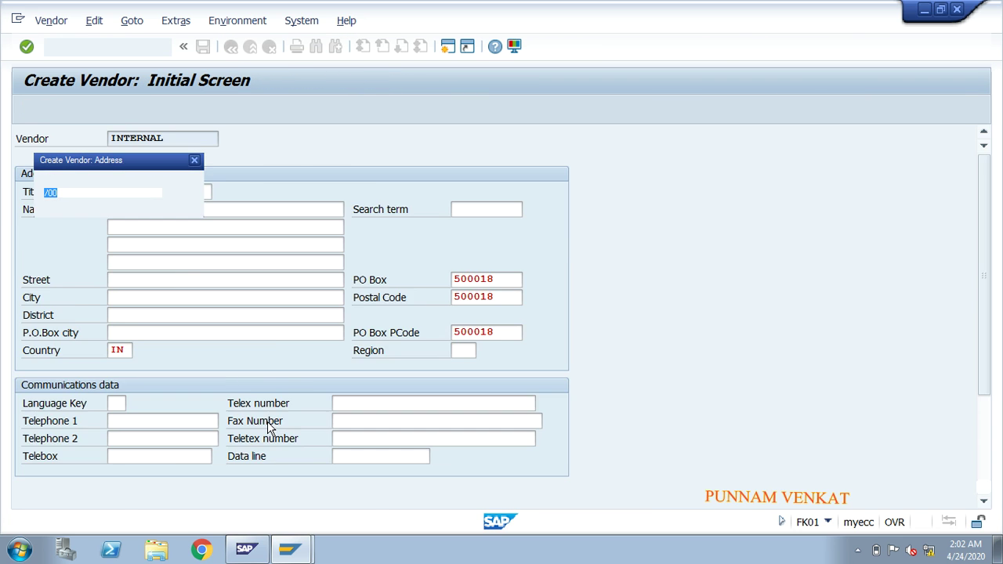
{"action": "key", "text": "Return"}
{"action": "key", "text": "Return"}
{"action": "key", "text": "Return"}
{"action": "key", "text": "Return"}
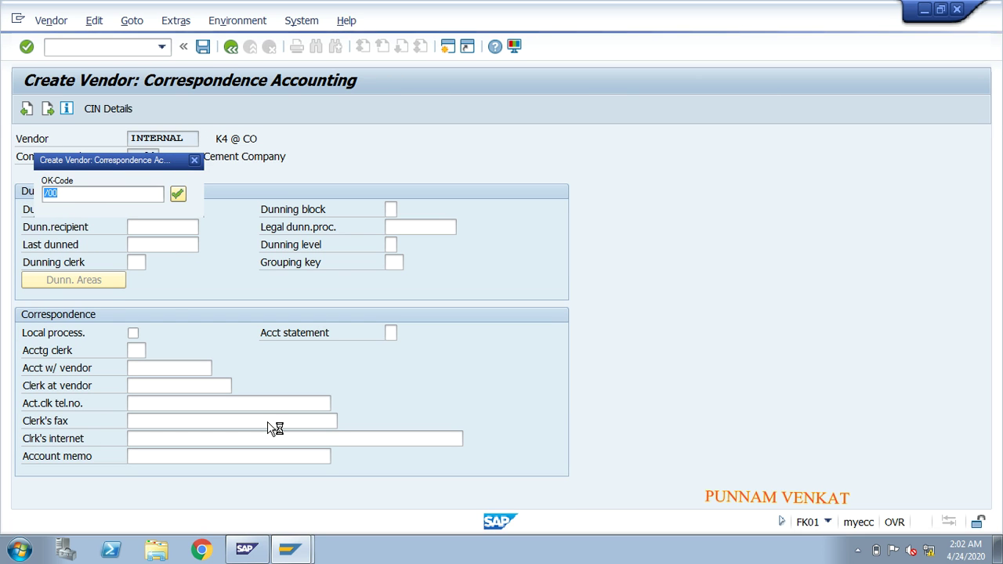
{"action": "key", "text": "Return"}
{"action": "key", "text": "Return"}
{"action": "key", "text": "Return"}
{"action": "key", "text": "Return"}
{"action": "key", "text": "Return"}
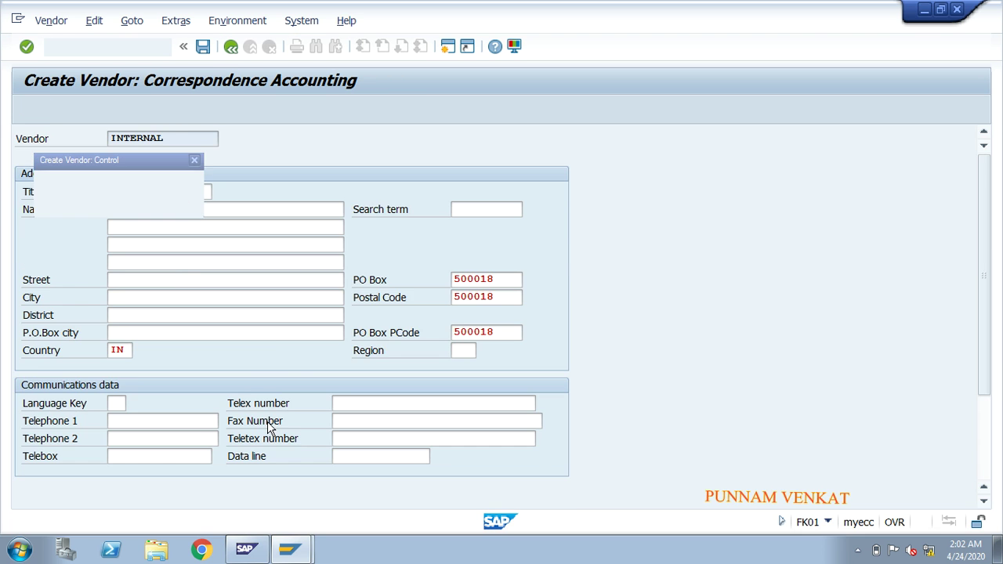
{"action": "key", "text": "Return"}
{"action": "key", "text": "Return"}
{"action": "key", "text": "Return"}
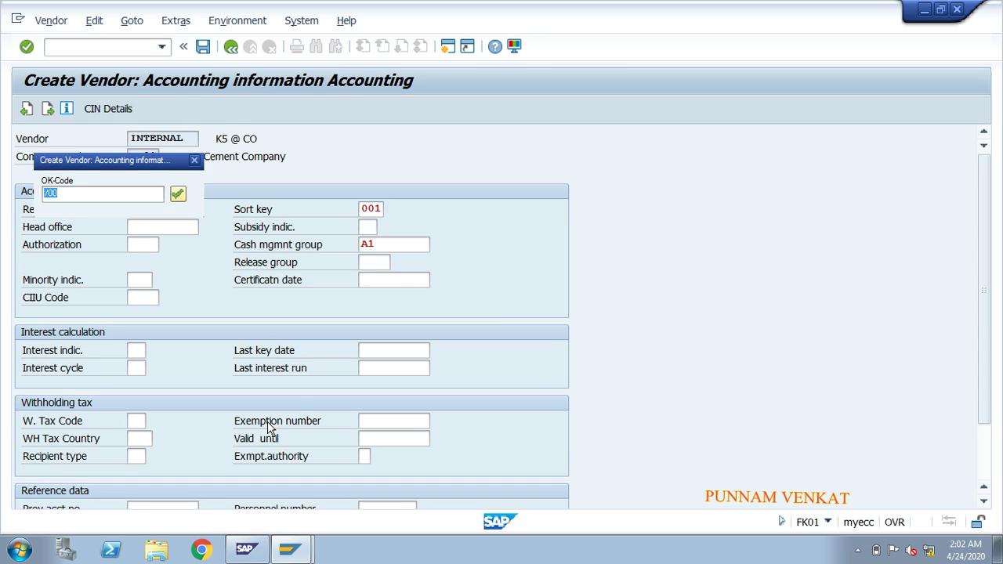
{"action": "key", "text": "Return"}
{"action": "key", "text": "Return"}
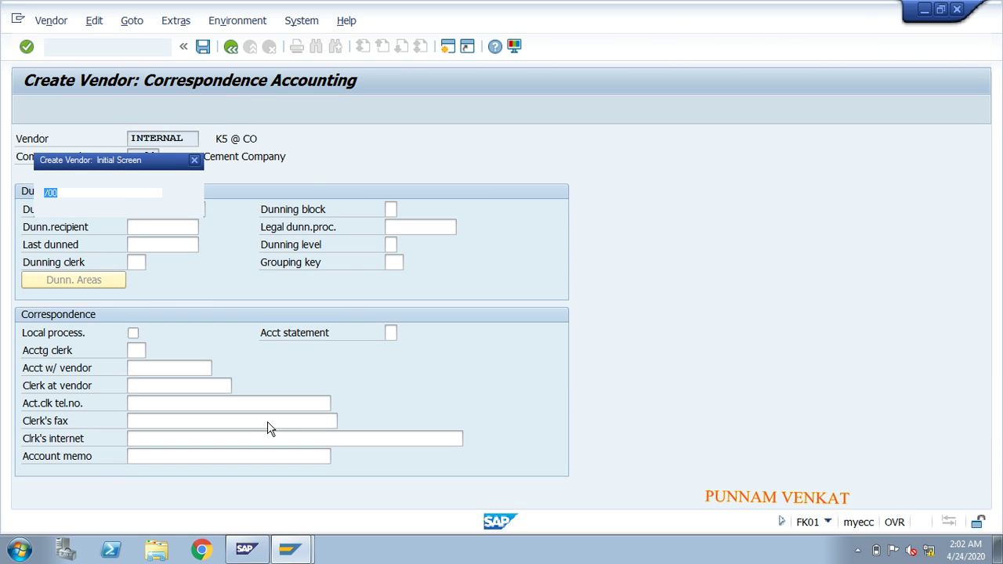
{"action": "key", "text": "Return"}
{"action": "key", "text": "Return"}
{"action": "key", "text": "Return"}
{"action": "key", "text": "Return"}
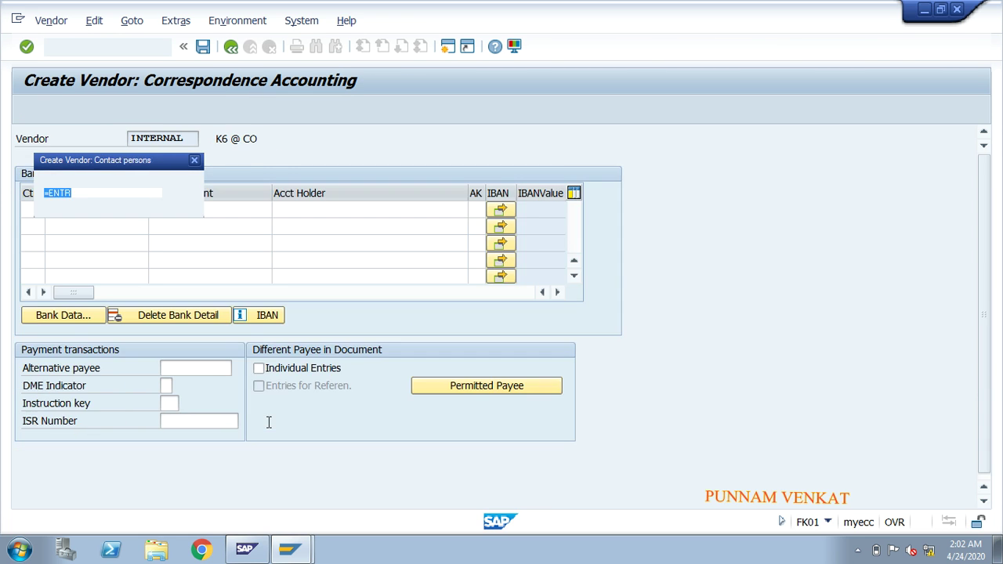
{"action": "key", "text": "Return"}
{"action": "key", "text": "Return"}
{"action": "key", "text": "Return"}
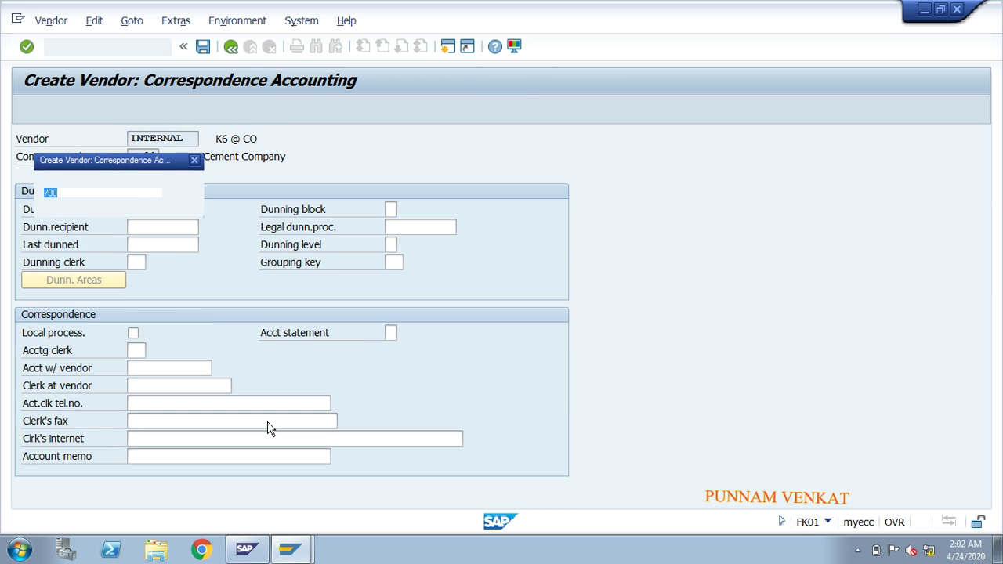
{"action": "key", "text": "Return"}
{"action": "key", "text": "Return"}
{"action": "key", "text": "Return"}
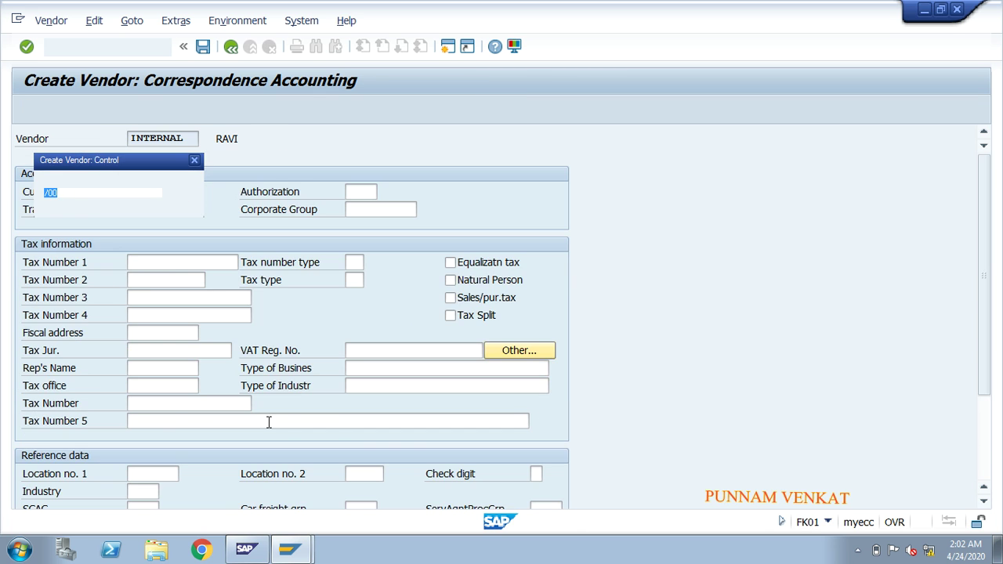
{"action": "key", "text": "Return"}
{"action": "key", "text": "Return"}
{"action": "key", "text": "Return"}
{"action": "key", "text": "Return"}
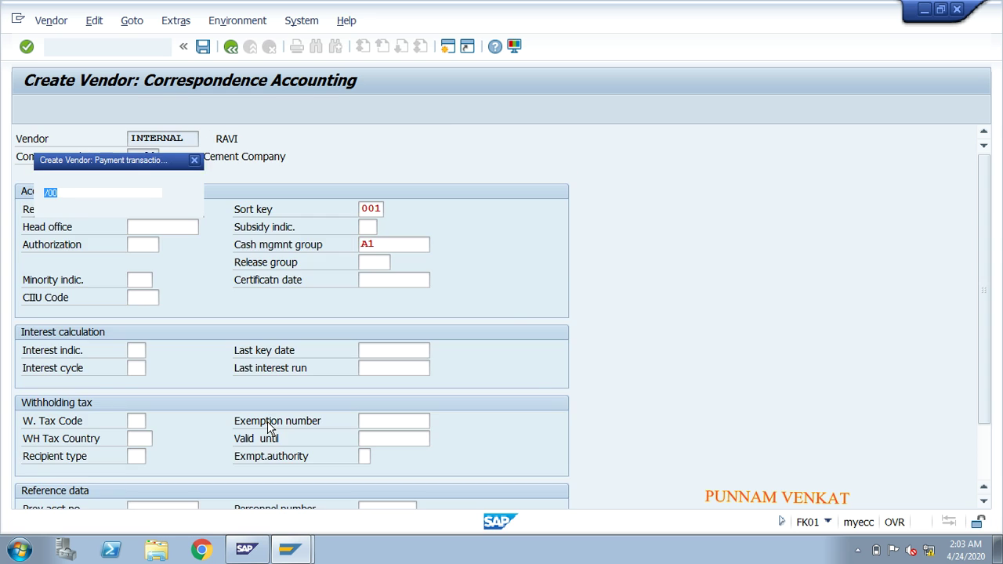
{"action": "key", "text": "Return"}
{"action": "key", "text": "Return"}
{"action": "key", "text": "Return"}
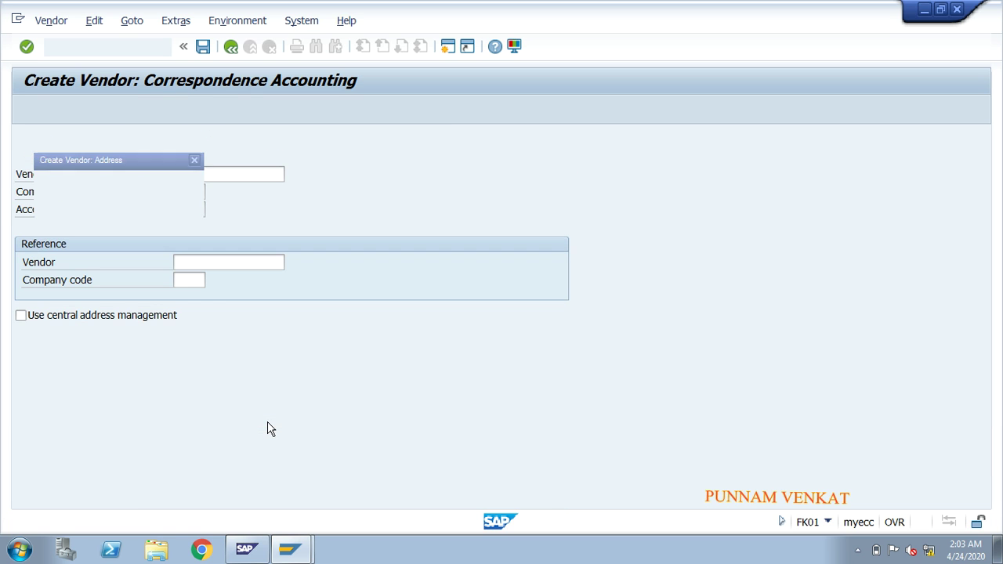
{"action": "key", "text": "Return"}
{"action": "key", "text": "Return"}
{"action": "key", "text": "Return"}
{"action": "key", "text": "Return"}
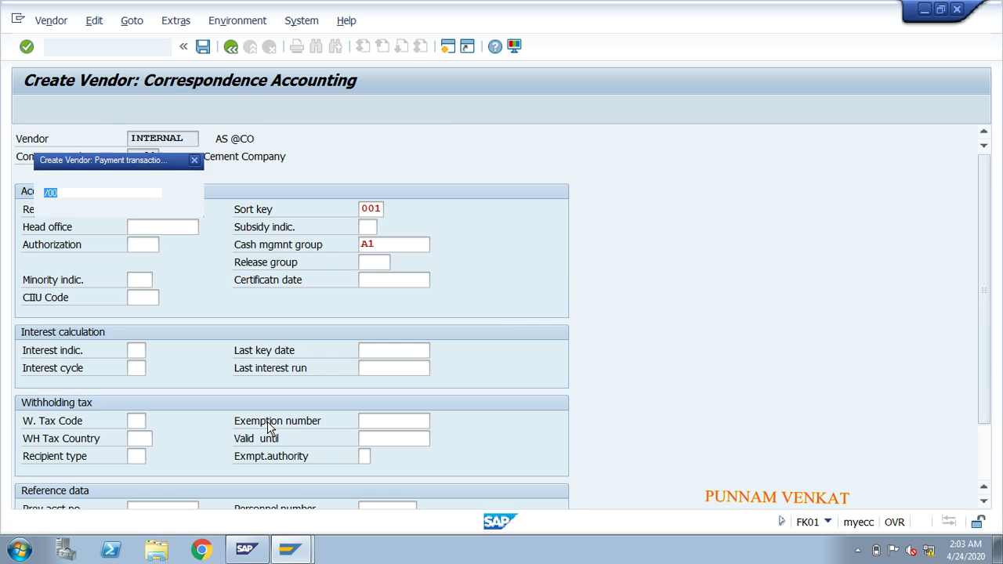
{"action": "key", "text": "Return"}
{"action": "key", "text": "Return"}
{"action": "key", "text": "Return"}
{"action": "key", "text": "Return"}
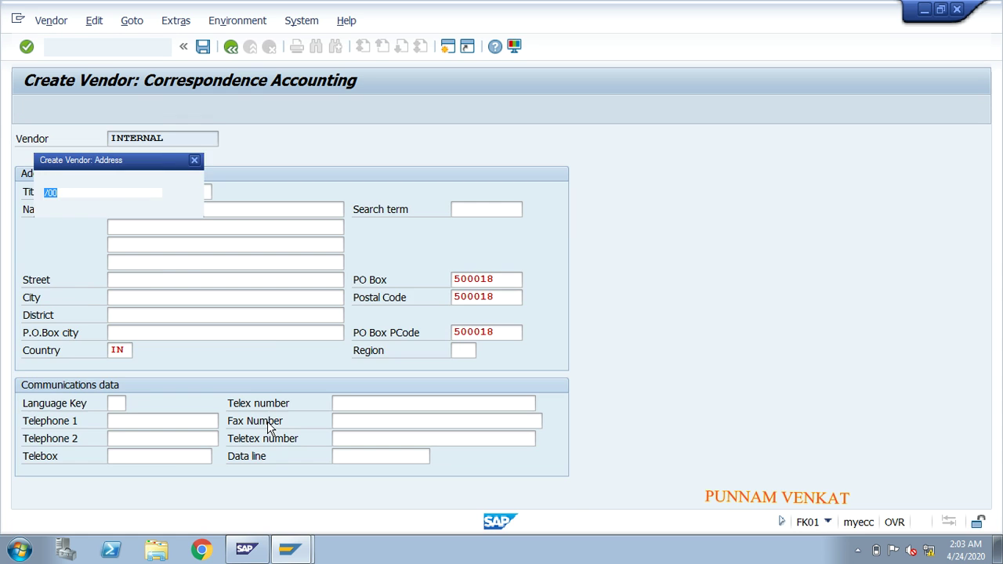
{"action": "key", "text": "Return"}
{"action": "key", "text": "Return"}
{"action": "key", "text": "Return"}
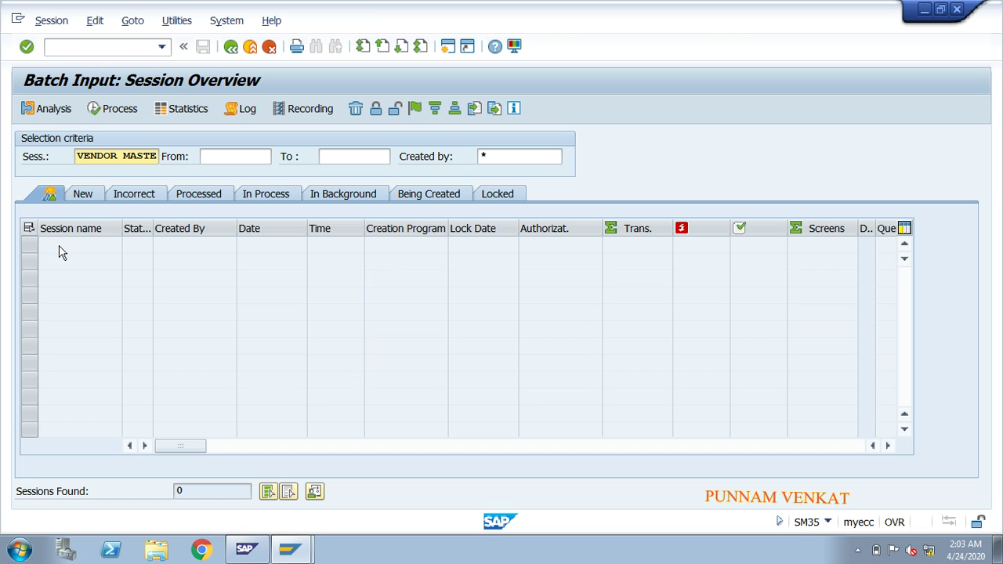
{"action": "left_click", "coordinate": [232, 49]}
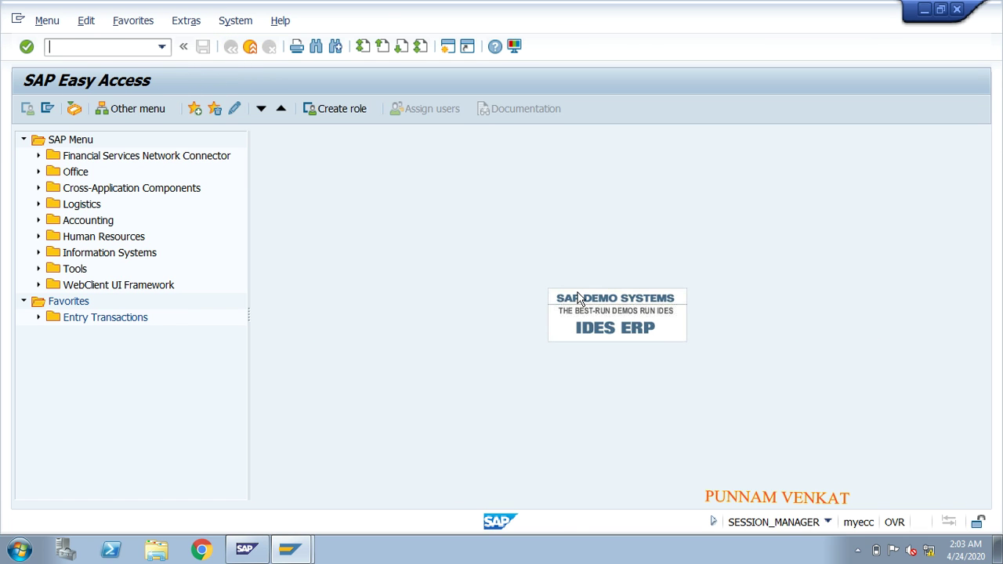
Step: Open the VENDOR 123 file from the desktop in Notepad, examine its vendor name column, and switch back to the SAP Easy Access window
{"action": "key", "text": "super+d"}
{"action": "double_click", "coordinate": [136, 160]}
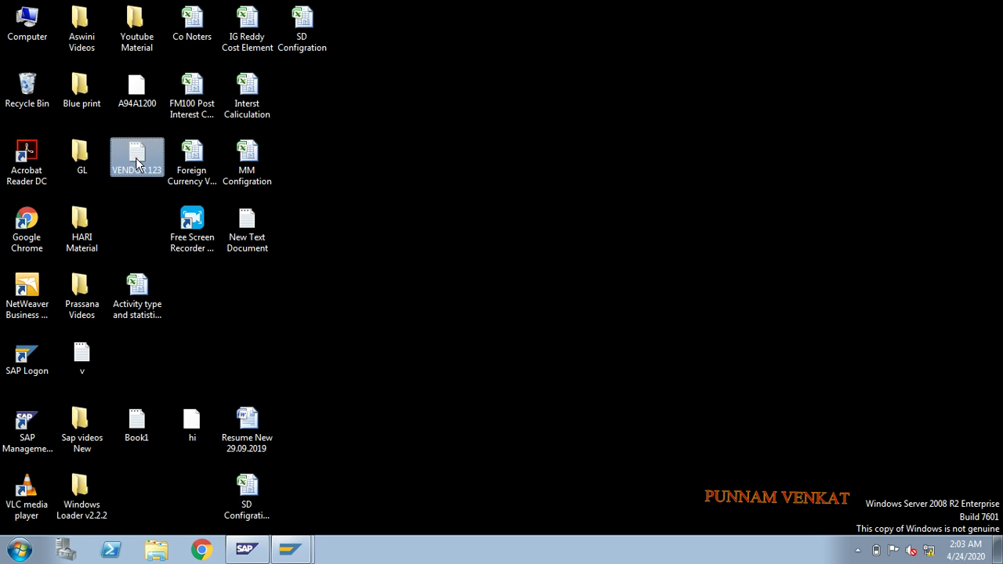
{"action": "left_click", "coordinate": [602, 132]}
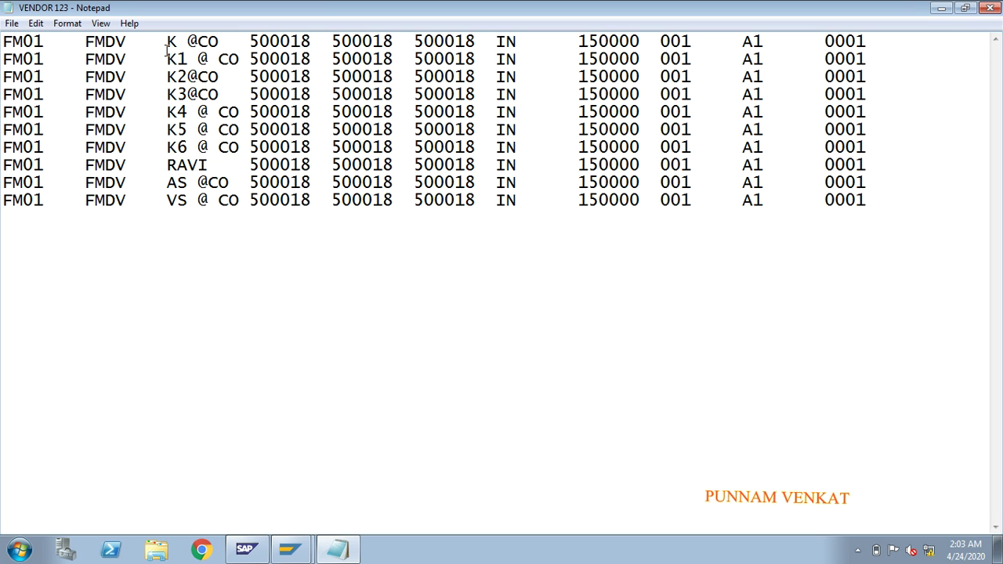
{"action": "left_click_drag", "start_coordinate": [167, 43], "coordinate": [215, 227]}
{"action": "left_click", "coordinate": [215, 228]}
{"action": "key", "text": "alt+Tab"}
{"action": "key", "text": "alt+Tab"}
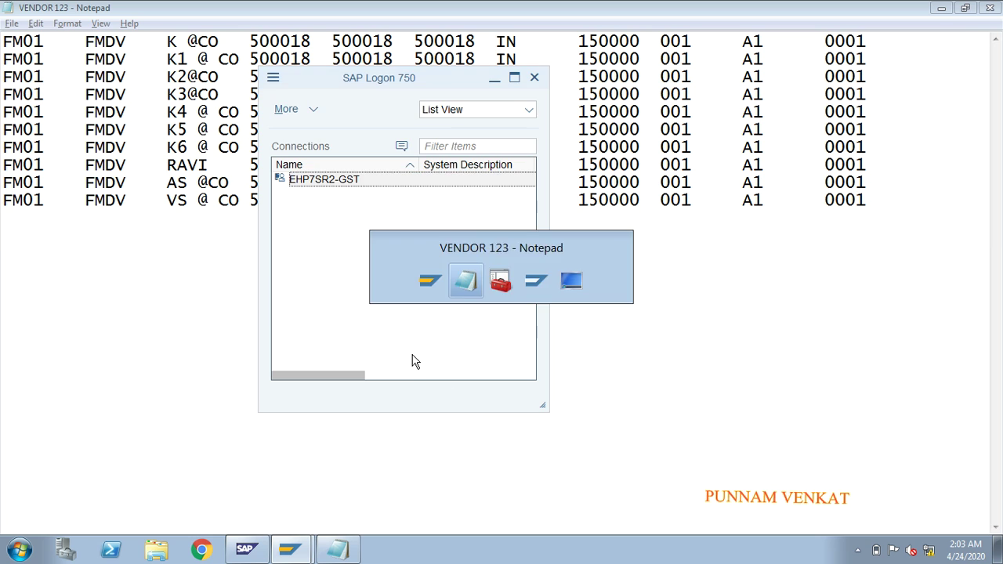
{"action": "key", "text": "alt+Tab"}
{"action": "key", "text": "alt+Tab"}
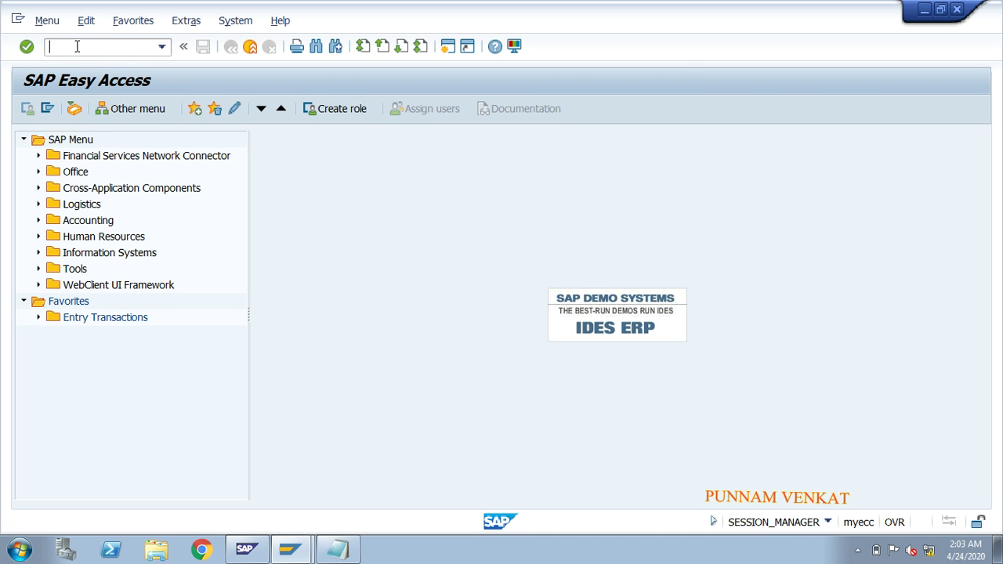
Step: Open the General Table Display with transaction SE16N and load the selection fields of table LFA1
{"action": "type", "text": "SE16N"}
{"action": "key", "text": "Return"}
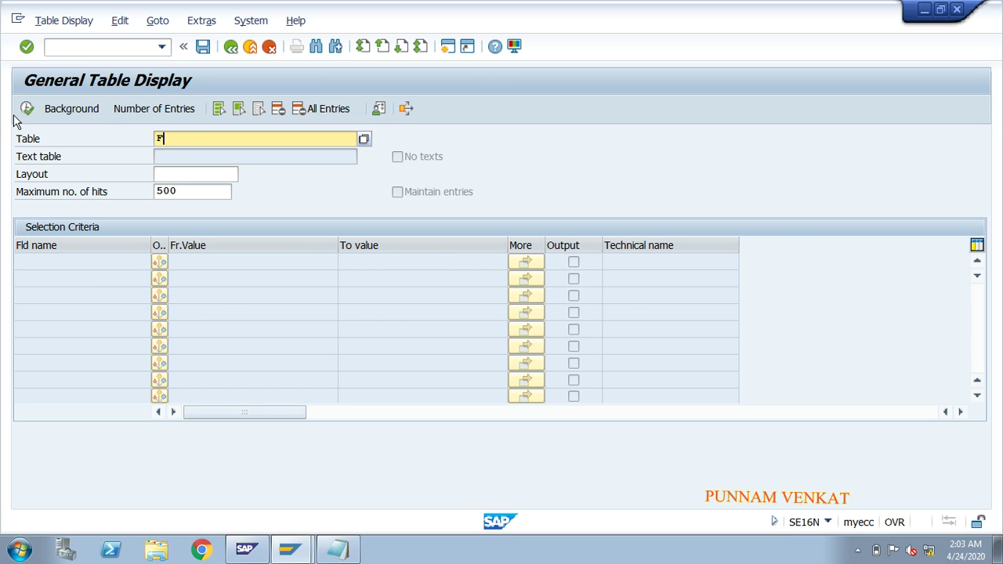
{"action": "key", "text": "BackSpace"}
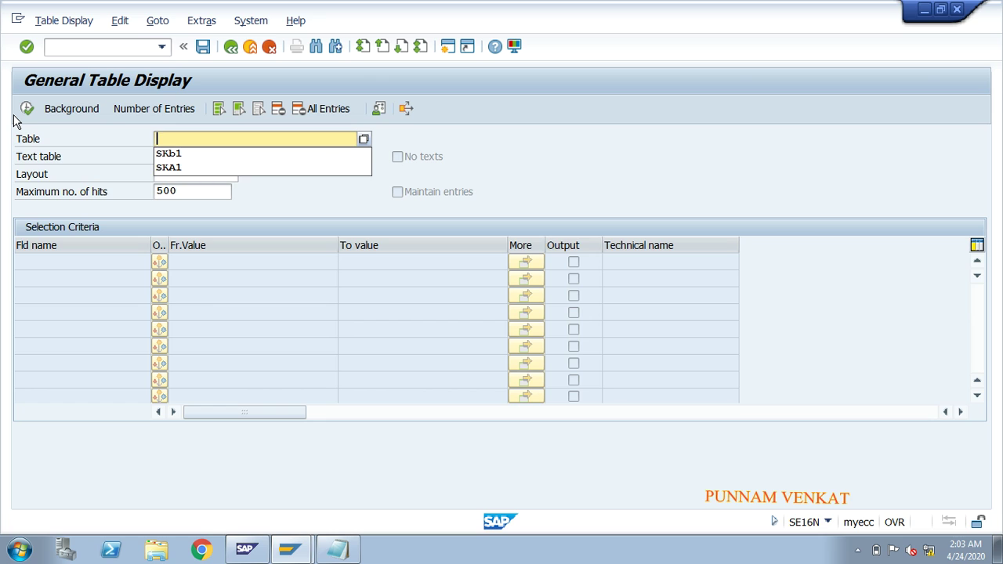
{"action": "type", "text": "LFA1"}
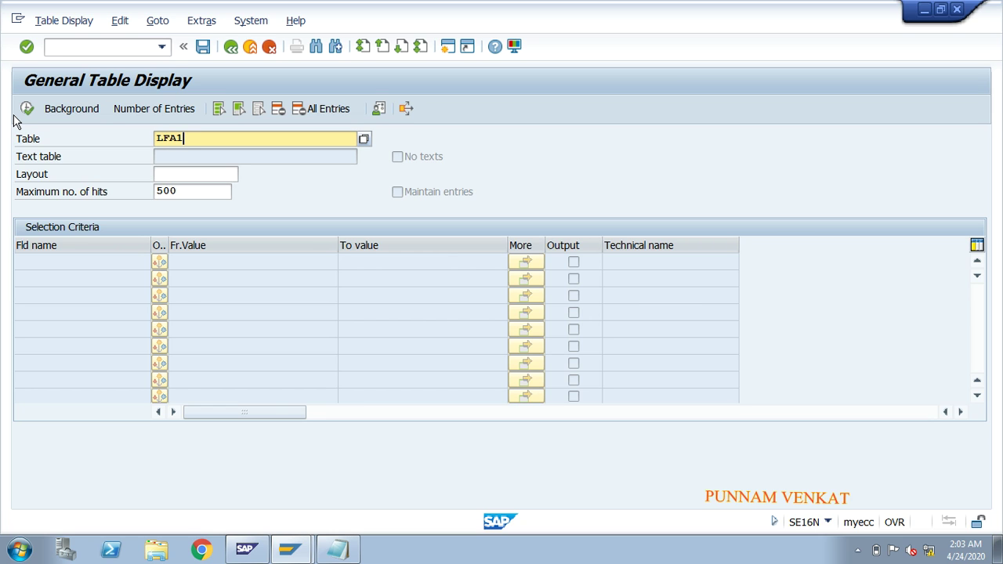
{"action": "key", "text": "Return"}
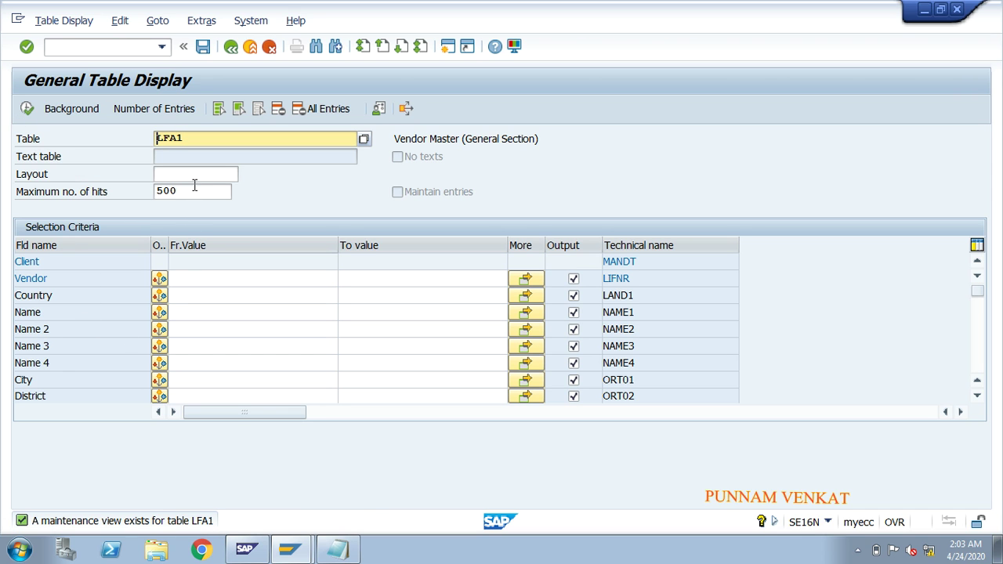
Step: Change the table to LFB1 and load its selection fields
{"action": "left_click", "coordinate": [197, 139]}
{"action": "key", "text": "BackSpace"}
{"action": "key", "text": "BackSpace"}
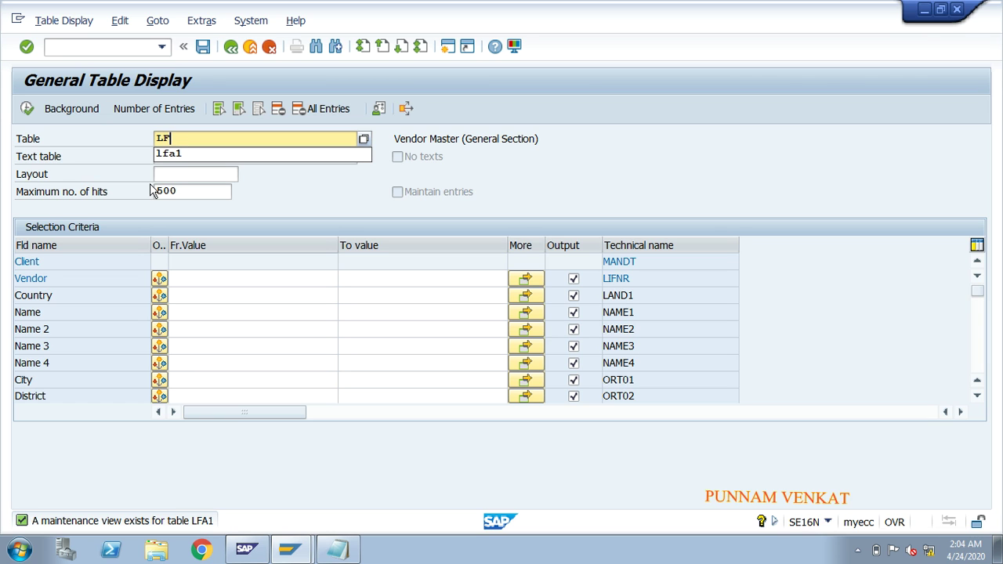
{"action": "type", "text": "B1"}
{"action": "key", "text": "Return"}
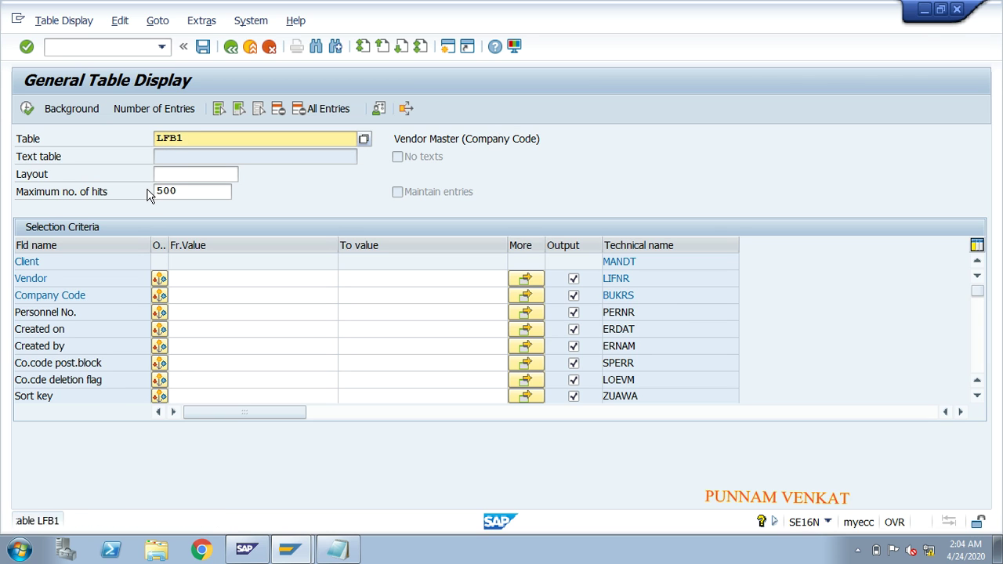
Step: Copy company code FM01 from the VENDOR 123 Notepad file into the Company Code criterion and display the matching LFB1 entries
{"action": "left_click", "coordinate": [180, 295]}
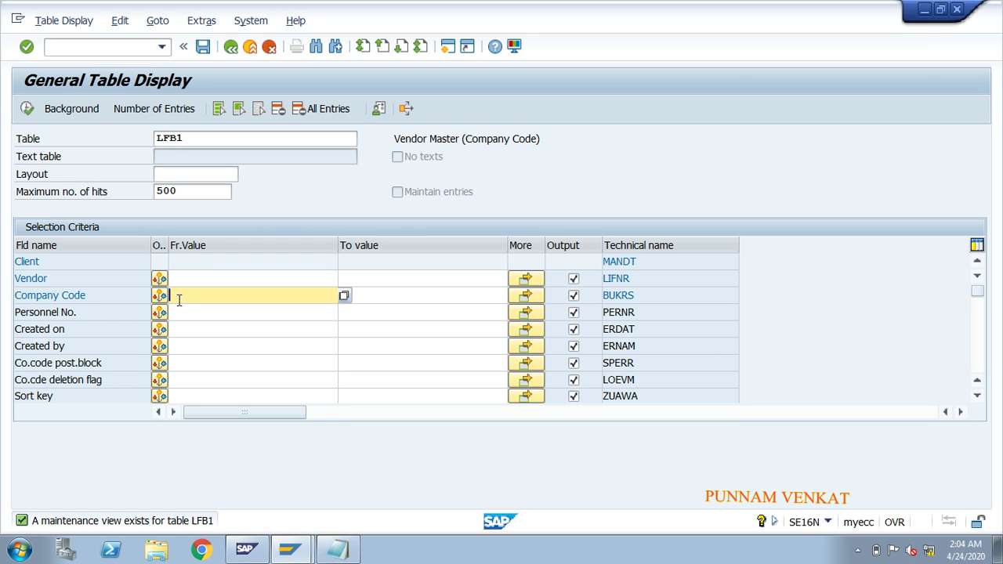
{"action": "type", "text": "FM"}
{"action": "left_click", "coordinate": [182, 310]}
{"action": "key", "text": "alt+Tab"}
{"action": "key", "text": "alt+Tab"}
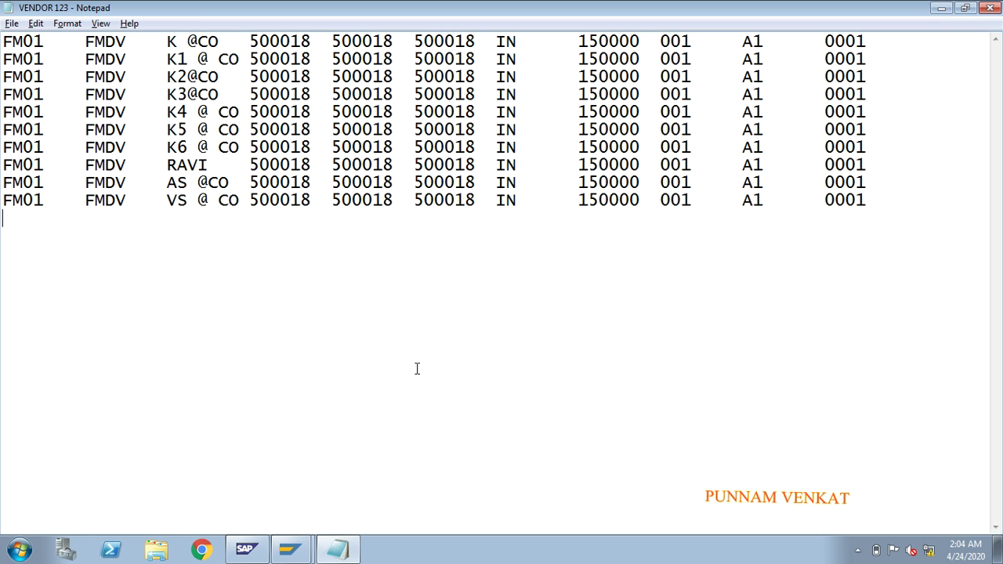
{"action": "left_click_drag", "start_coordinate": [7, 41], "coordinate": [43, 42]}
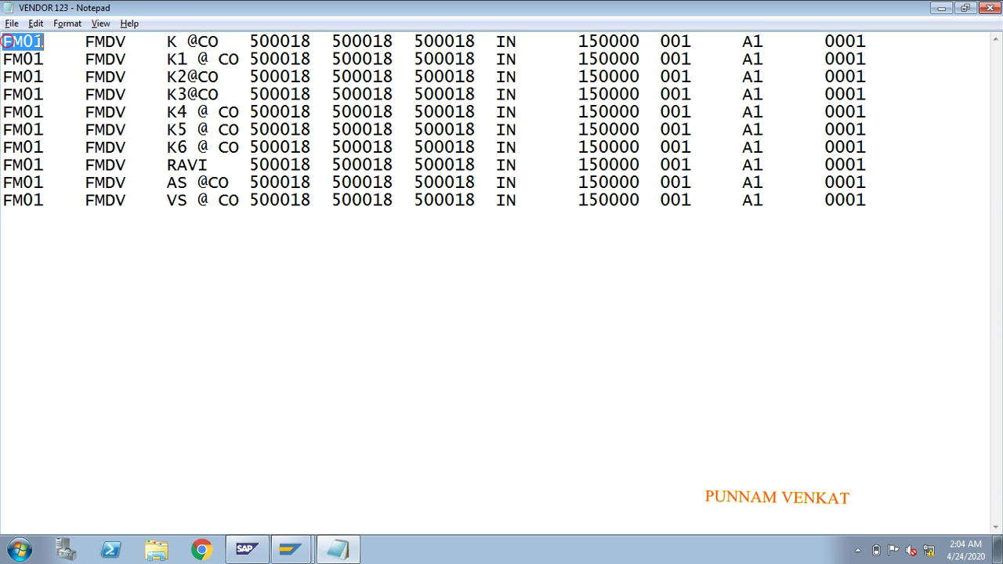
{"action": "key", "text": "ctrl+c"}
{"action": "key", "text": "alt+Tab"}
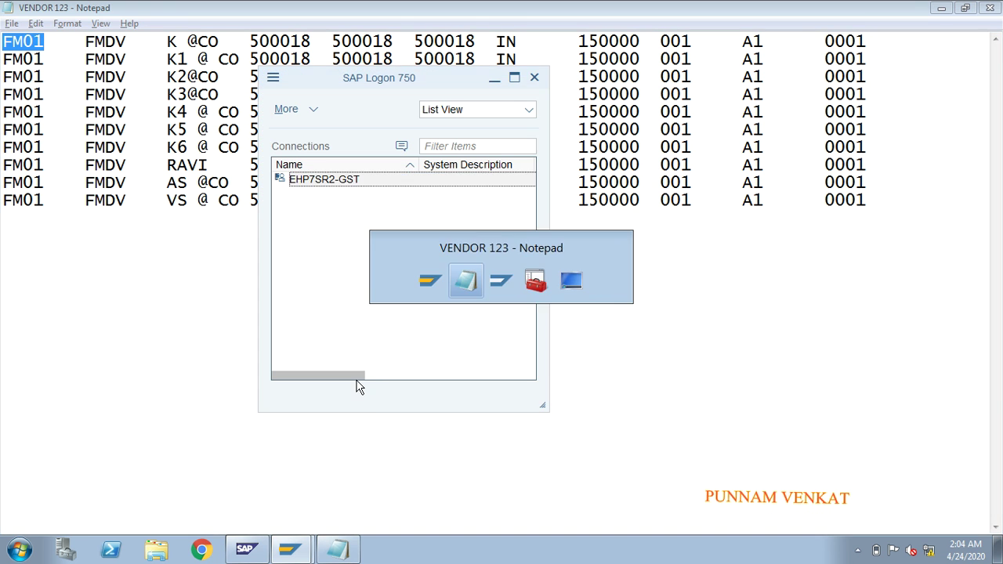
{"action": "key", "text": "ctrl+v"}
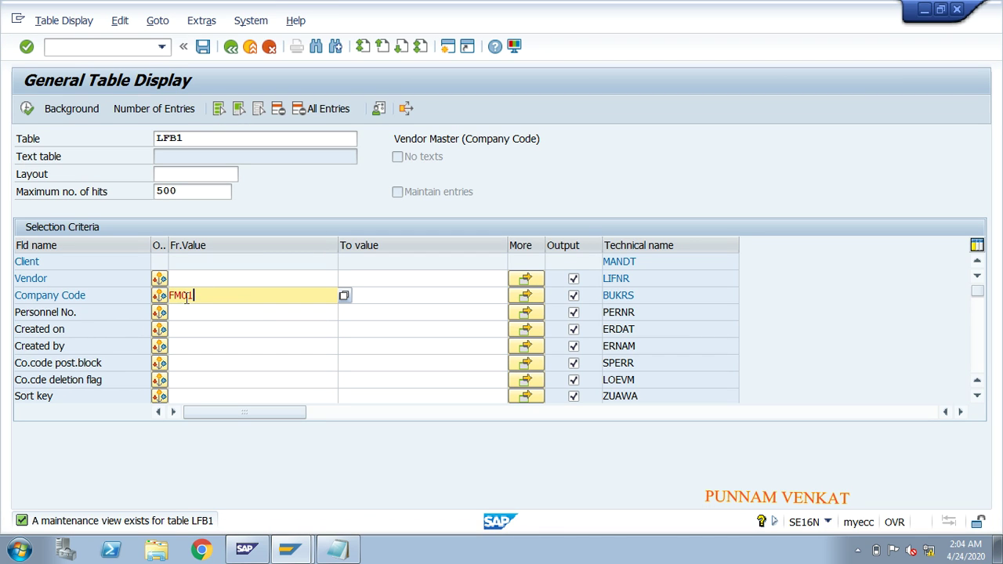
{"action": "left_click", "coordinate": [28, 110]}
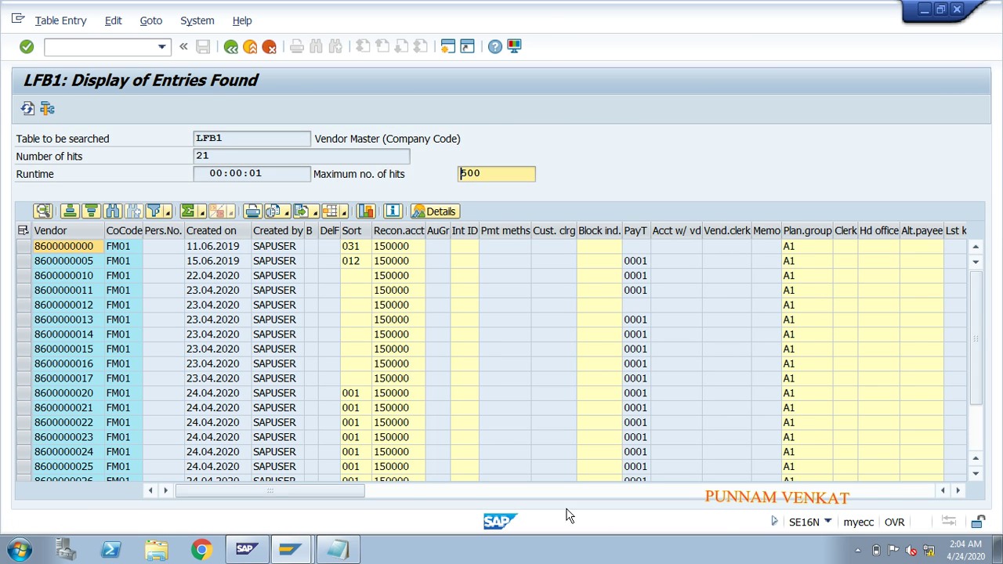
Step: Examine all columns of the LFB1 entries through to Assign.Grp and return to the first columns
{"action": "left_click", "coordinate": [957, 491]}
{"action": "left_click", "coordinate": [957, 491]}
{"action": "left_click", "coordinate": [956, 492]}
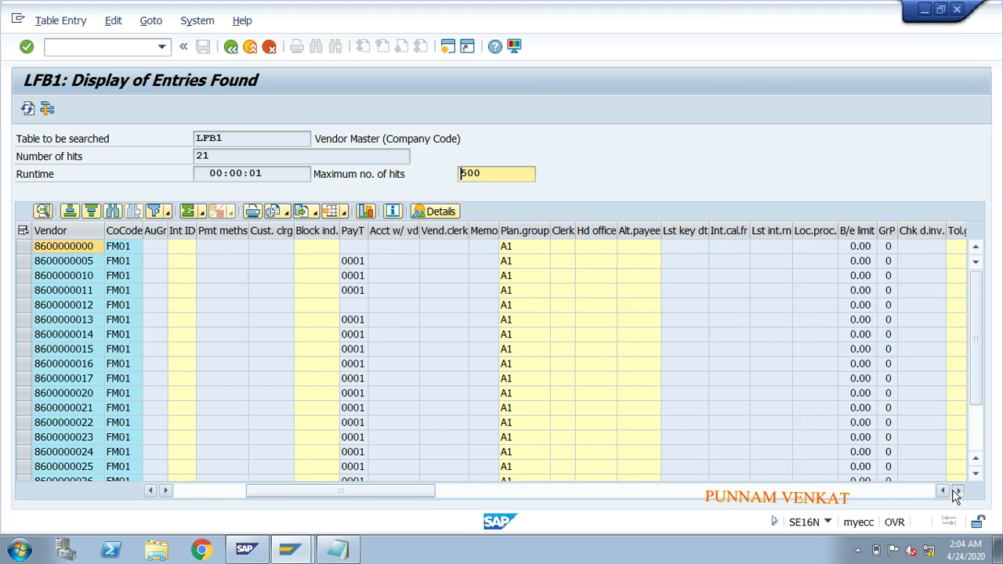
{"action": "left_click", "coordinate": [956, 491]}
{"action": "left_click", "coordinate": [957, 491]}
{"action": "left_click", "coordinate": [957, 491]}
{"action": "left_click", "coordinate": [957, 491]}
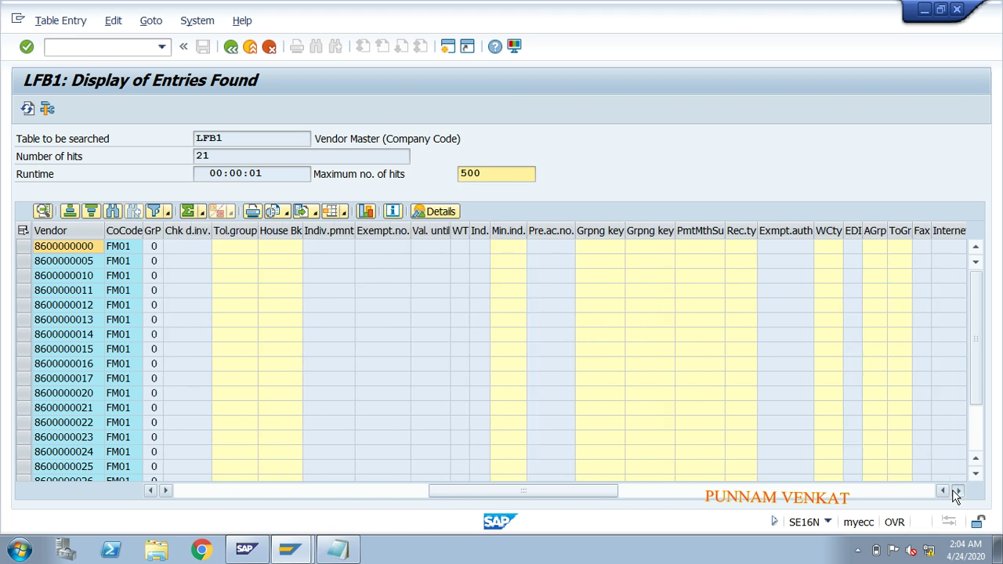
{"action": "left_click", "coordinate": [957, 491]}
{"action": "left_click", "coordinate": [958, 491]}
{"action": "left_click", "coordinate": [957, 492]}
{"action": "left_click", "coordinate": [957, 491]}
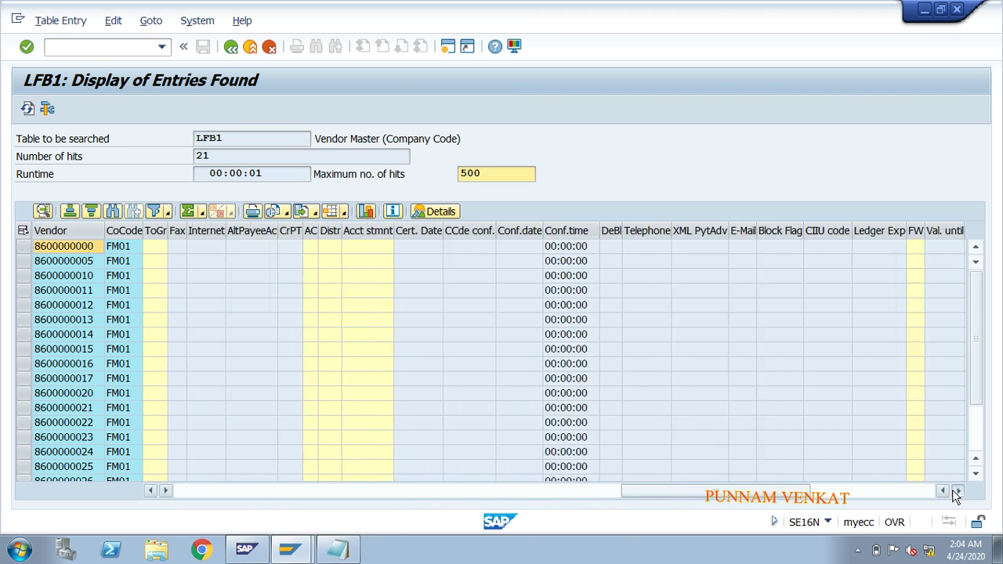
{"action": "left_click", "coordinate": [957, 491]}
{"action": "left_click", "coordinate": [957, 491]}
{"action": "left_click", "coordinate": [957, 492]}
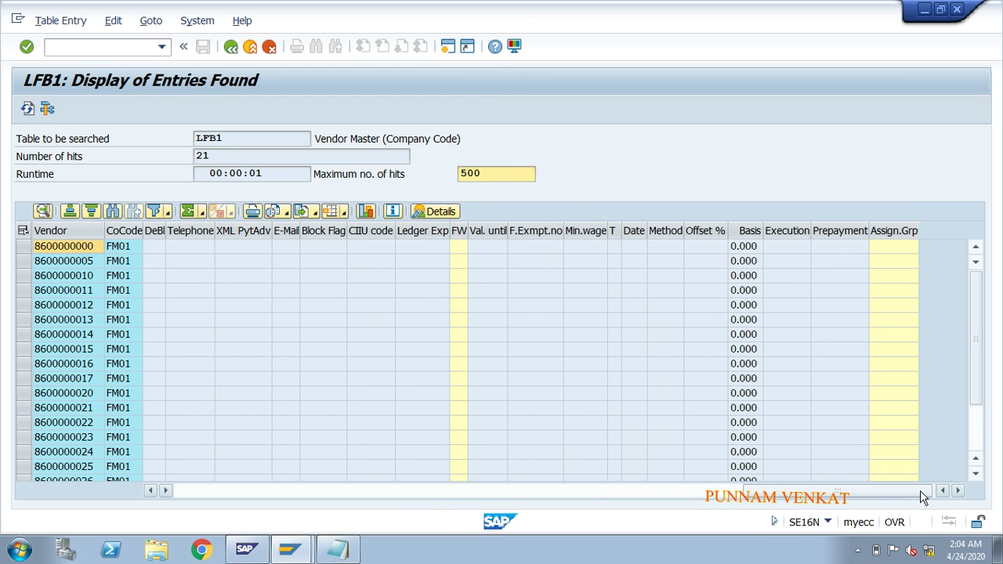
{"action": "left_click_drag", "start_coordinate": [920, 492], "coordinate": [244, 492]}
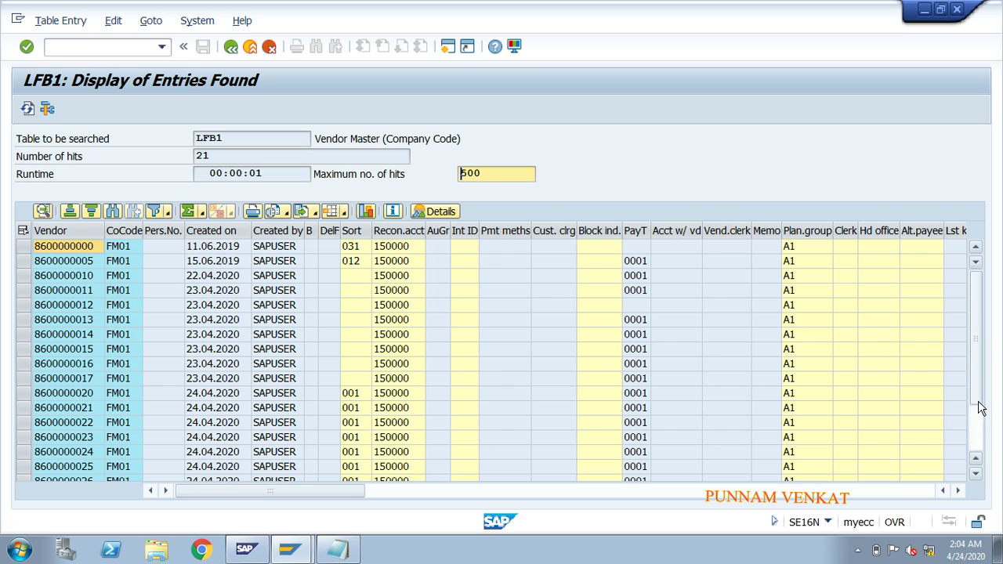
Step: Examine the LFB1 list down to its last rows, checking the Vendor and CoCode columns and the uploaded vendor rows
{"action": "left_click_drag", "start_coordinate": [979, 362], "coordinate": [990, 476]}
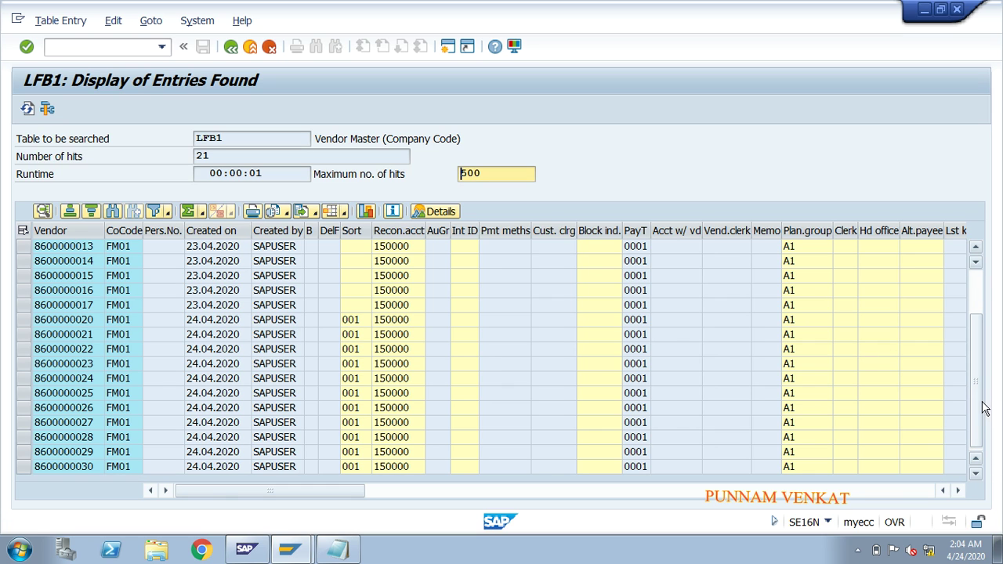
{"action": "left_click_drag", "start_coordinate": [975, 428], "coordinate": [976, 335]}
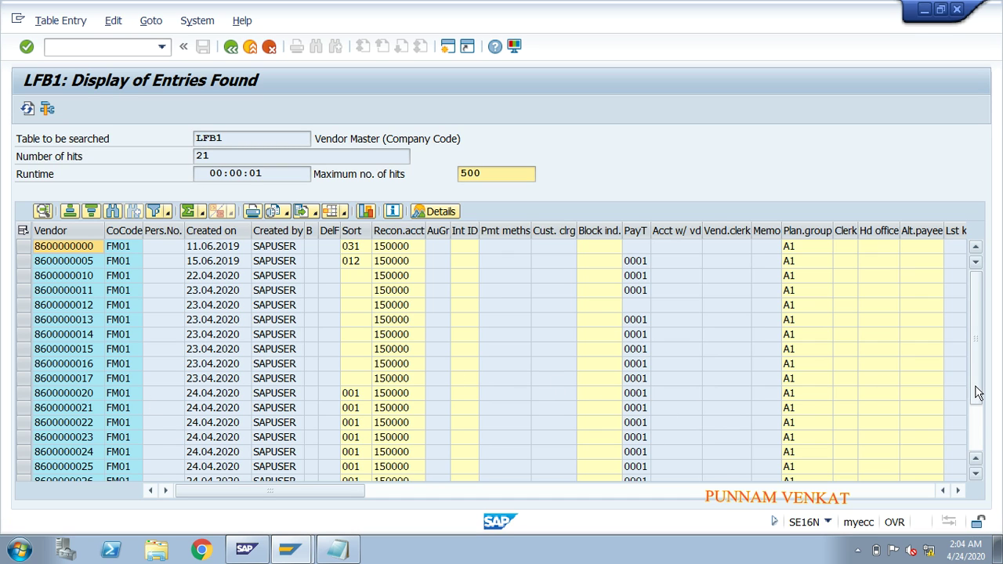
{"action": "left_click_drag", "start_coordinate": [977, 392], "coordinate": [981, 454]}
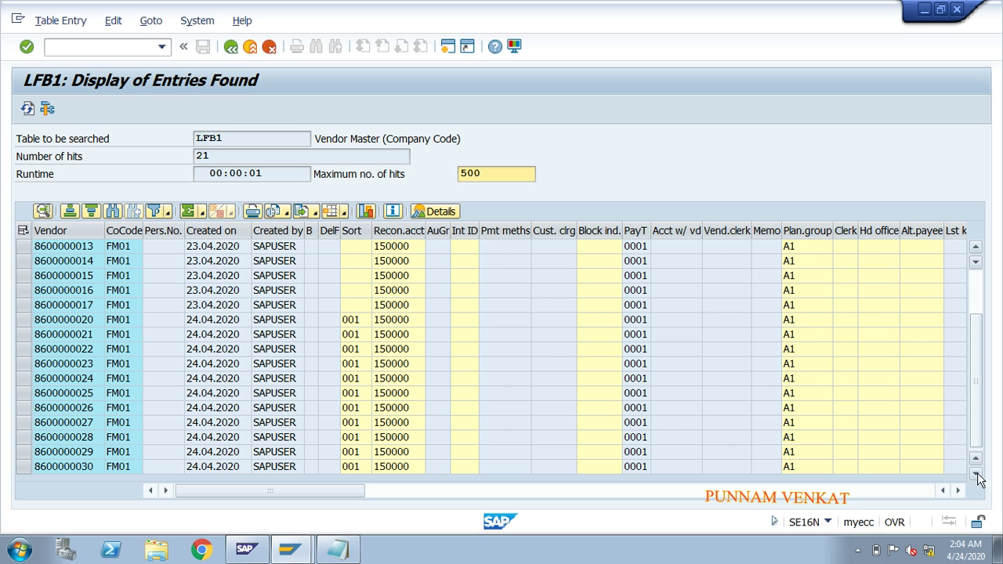
{"action": "left_click", "coordinate": [125, 424]}
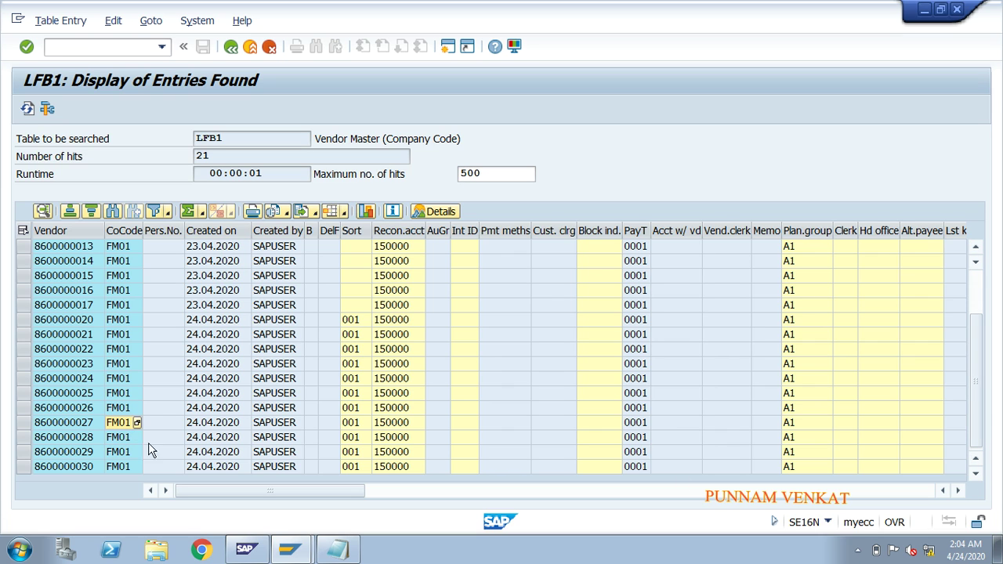
{"action": "left_click", "coordinate": [63, 231]}
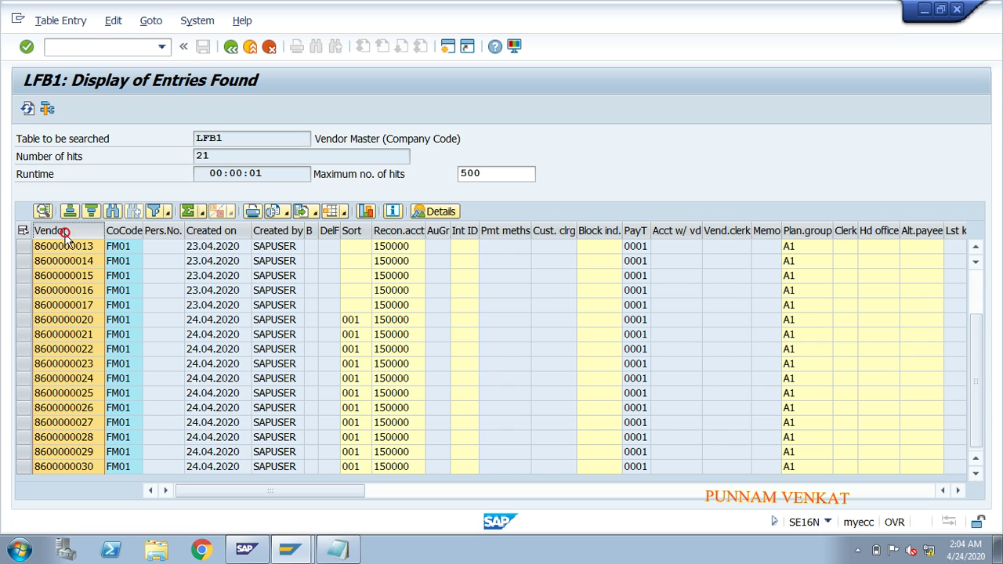
{"action": "left_click", "coordinate": [119, 232]}
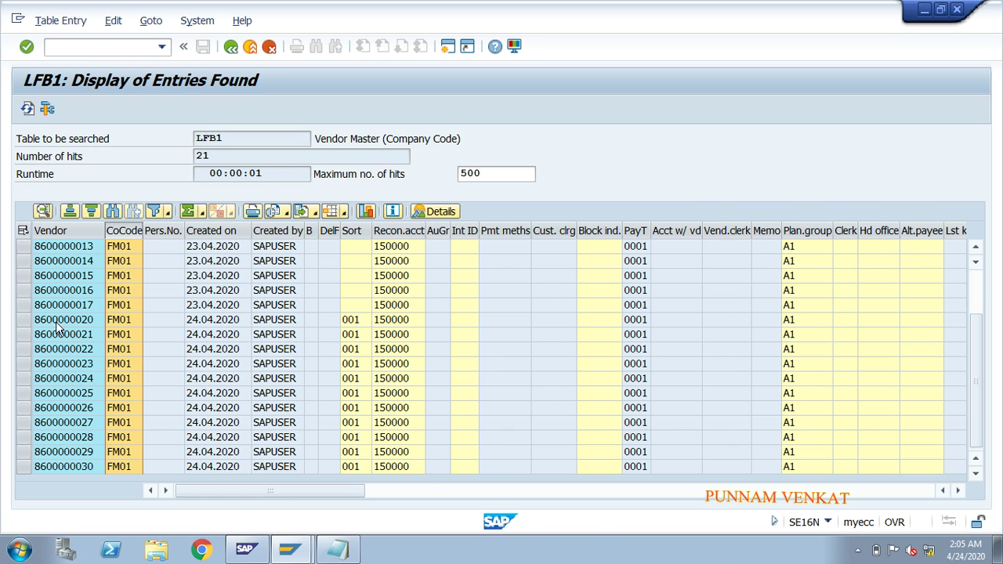
{"action": "left_click", "coordinate": [25, 320]}
{"action": "left_click", "coordinate": [25, 334]}
{"action": "left_click", "coordinate": [25, 364]}
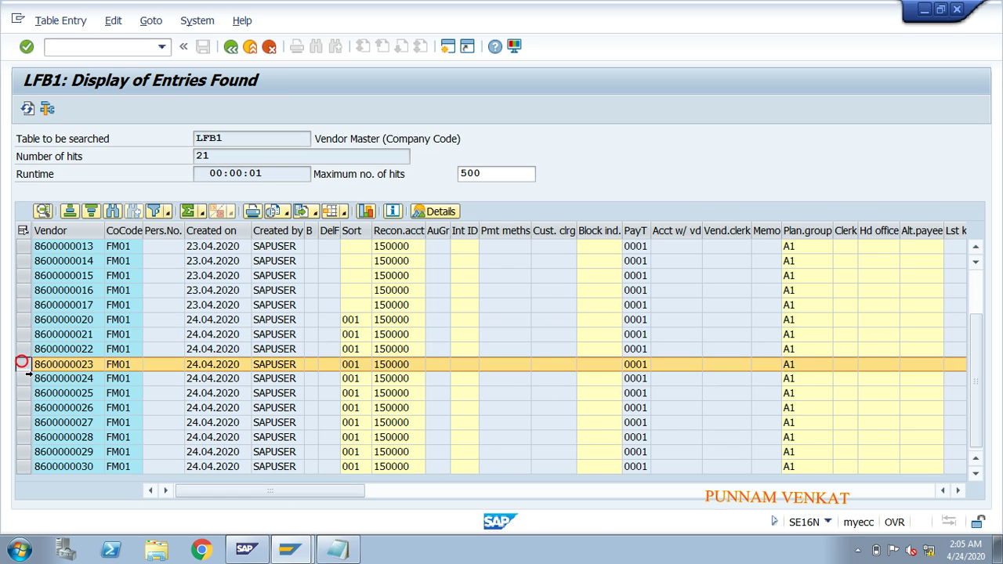
{"action": "left_click", "coordinate": [26, 378]}
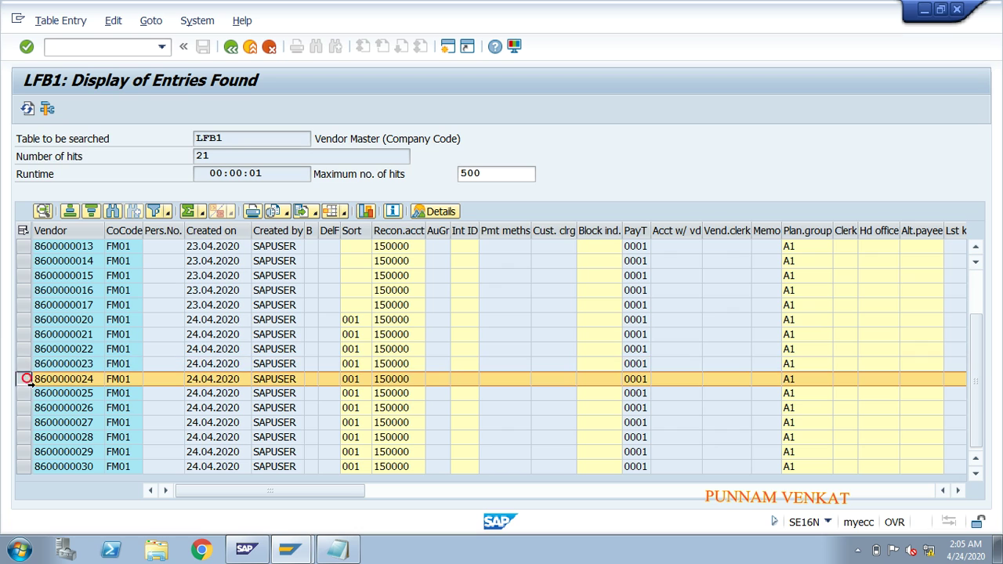
Step: Check the creation date, creator, reconciliation account, planning group and payment terms of the uploaded vendors in the LFB1 list
{"action": "left_click", "coordinate": [215, 410]}
{"action": "left_click", "coordinate": [216, 424]}
{"action": "left_click", "coordinate": [219, 437]}
{"action": "left_click", "coordinate": [290, 437]}
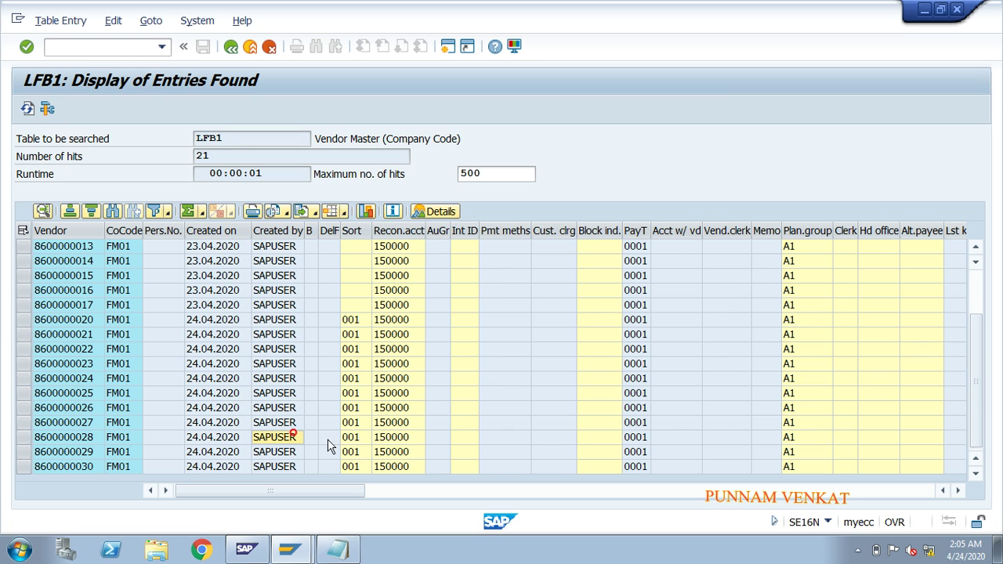
{"action": "left_click", "coordinate": [400, 424]}
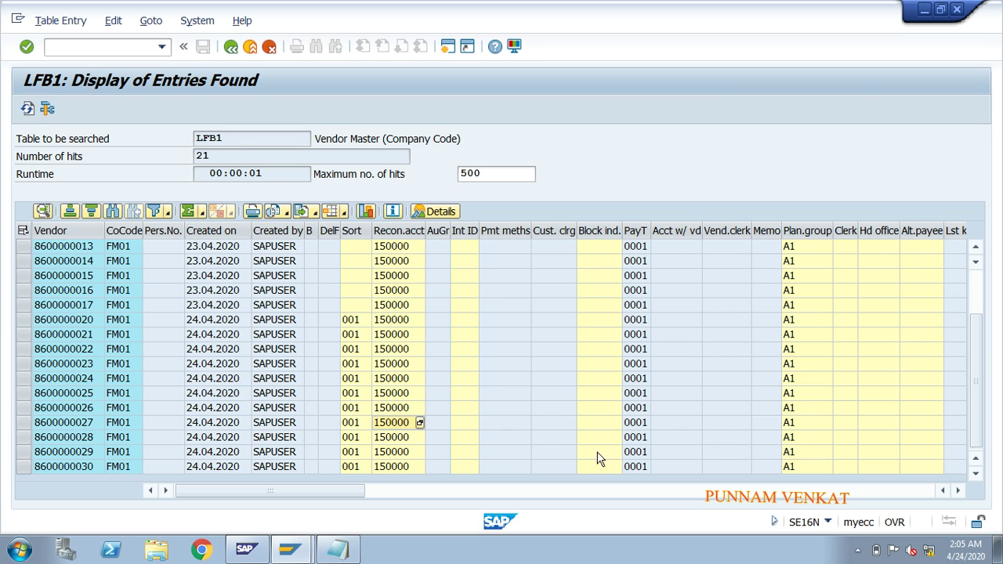
{"action": "left_click", "coordinate": [801, 423]}
{"action": "left_click", "coordinate": [639, 437]}
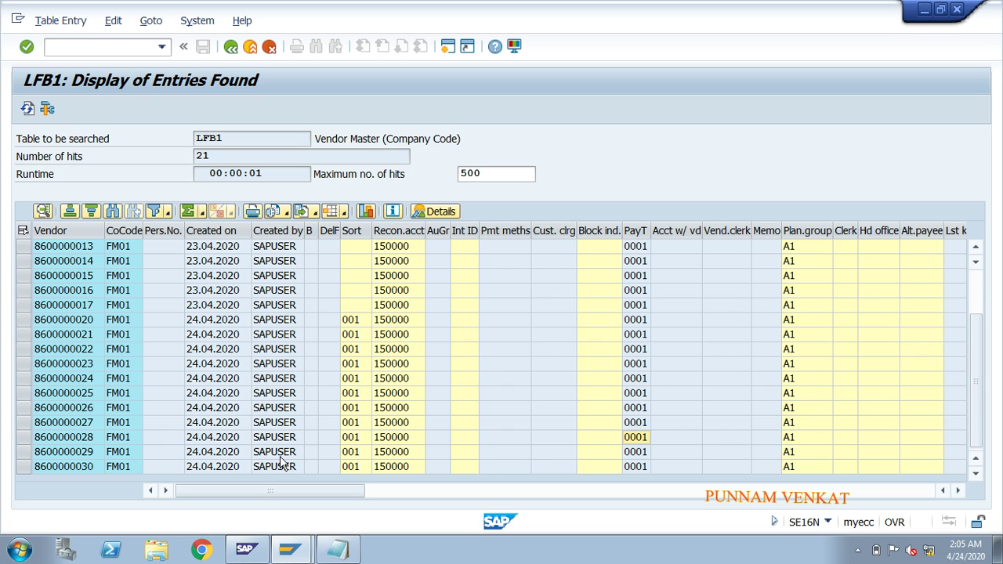
{"action": "left_click", "coordinate": [200, 348]}
{"action": "left_click", "coordinate": [202, 393]}
{"action": "left_click", "coordinate": [216, 424]}
Step: Return to the table selection, change the table to LFA1 and display its entries without any selection criteria
{"action": "left_click", "coordinate": [231, 48]}
{"action": "left_click", "coordinate": [230, 49]}
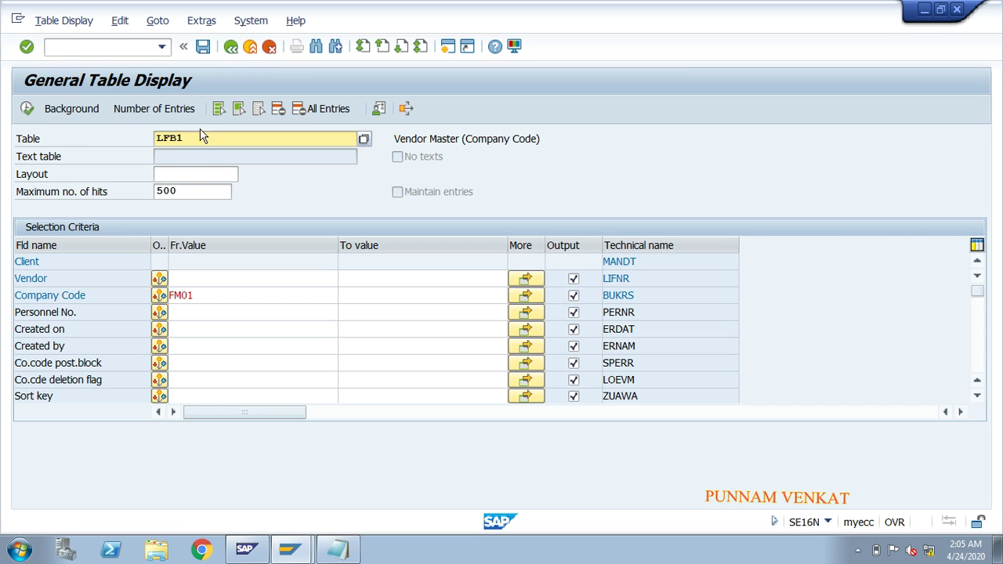
{"action": "key", "text": "BackSpace"}
{"action": "key", "text": "BackSpace"}
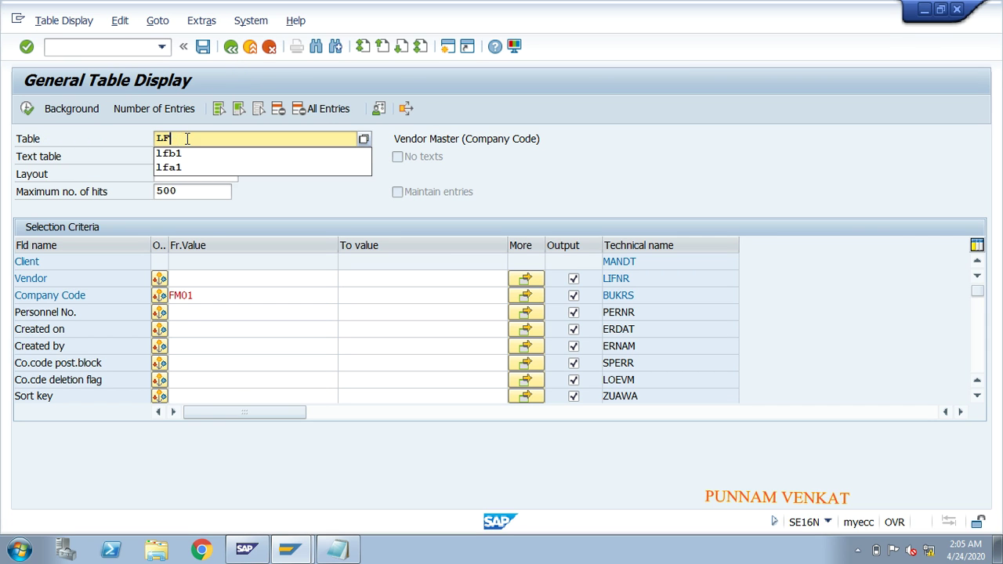
{"action": "type", "text": "A1"}
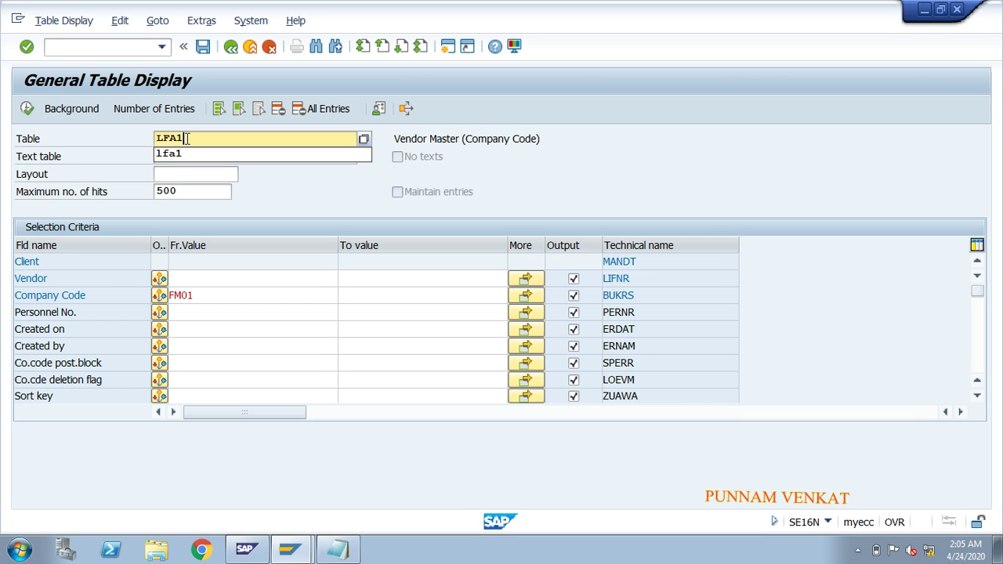
{"action": "key", "text": "Return"}
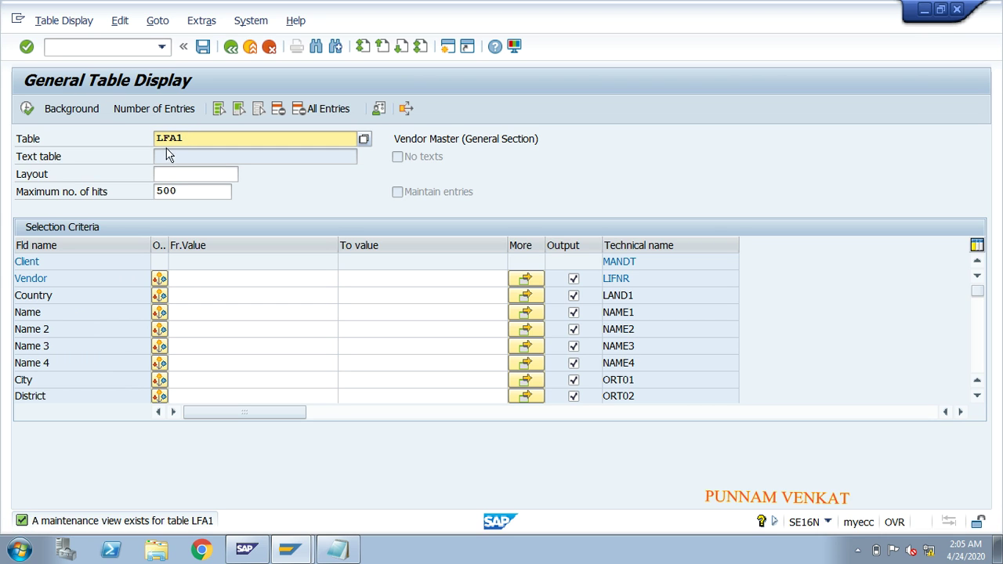
{"action": "left_click", "coordinate": [28, 109]}
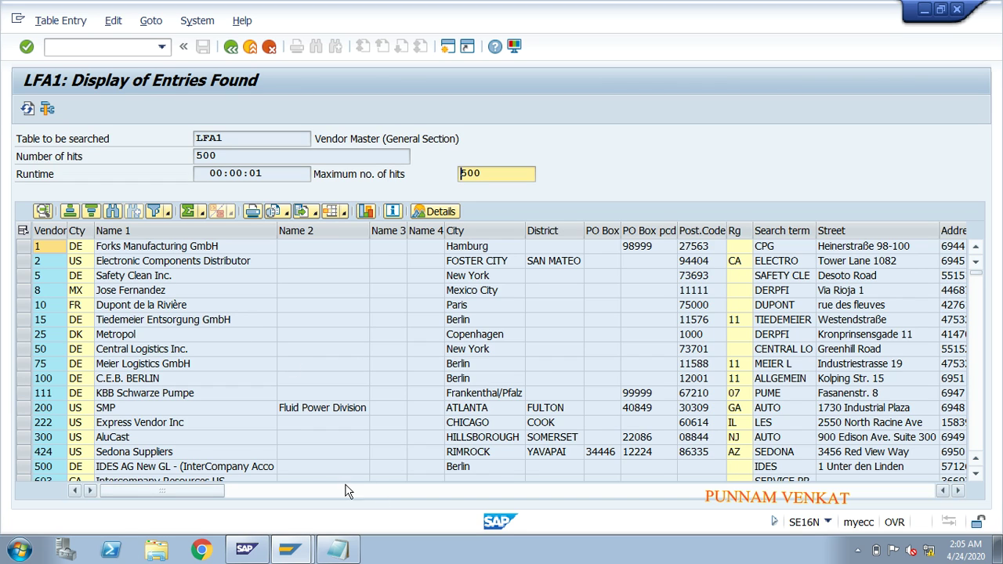
Step: Try to filter the displayed LFA1 entries by the PO Box value 500018
{"action": "left_click", "coordinate": [160, 214]}
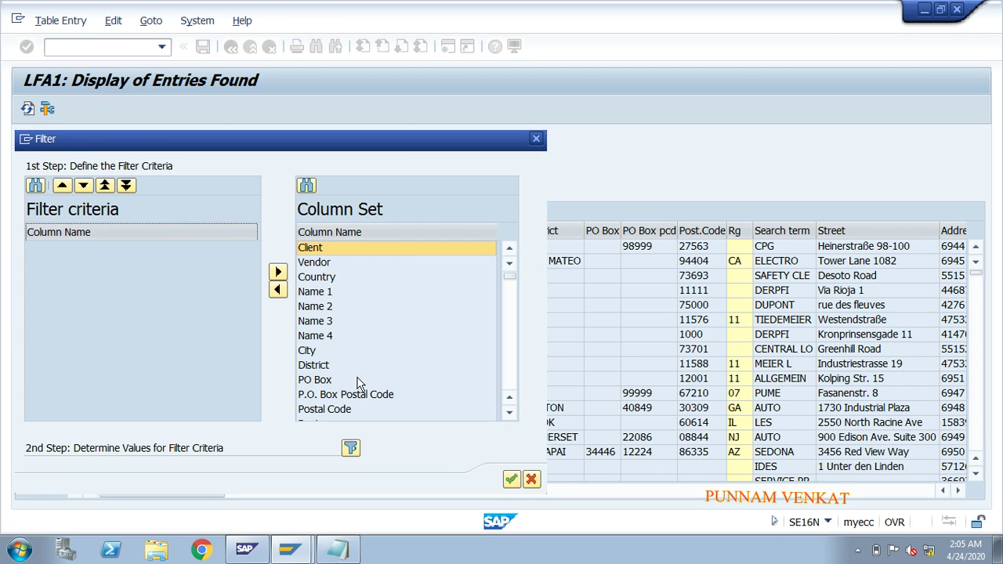
{"action": "left_click", "coordinate": [315, 381]}
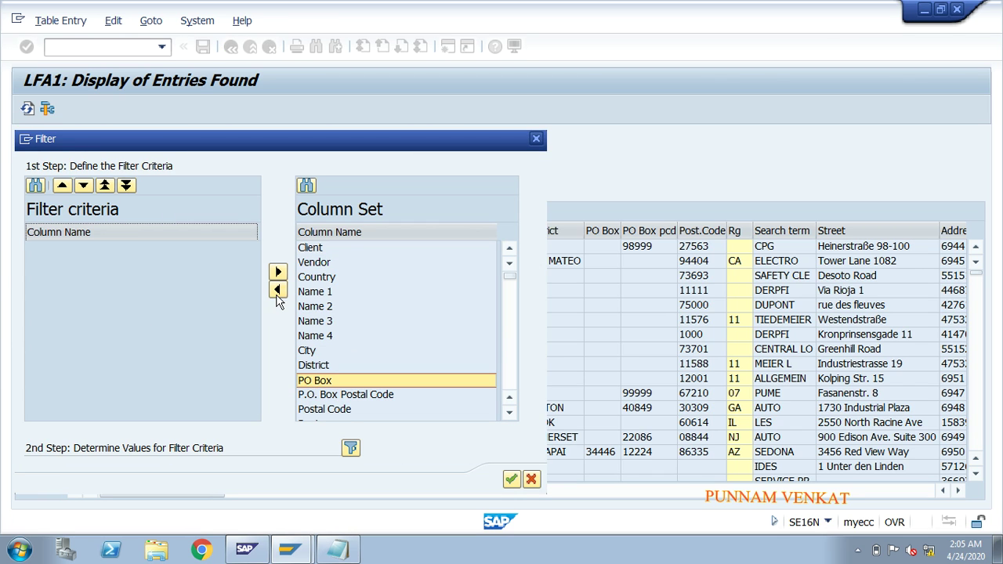
{"action": "left_click", "coordinate": [278, 292]}
{"action": "left_click", "coordinate": [350, 448]}
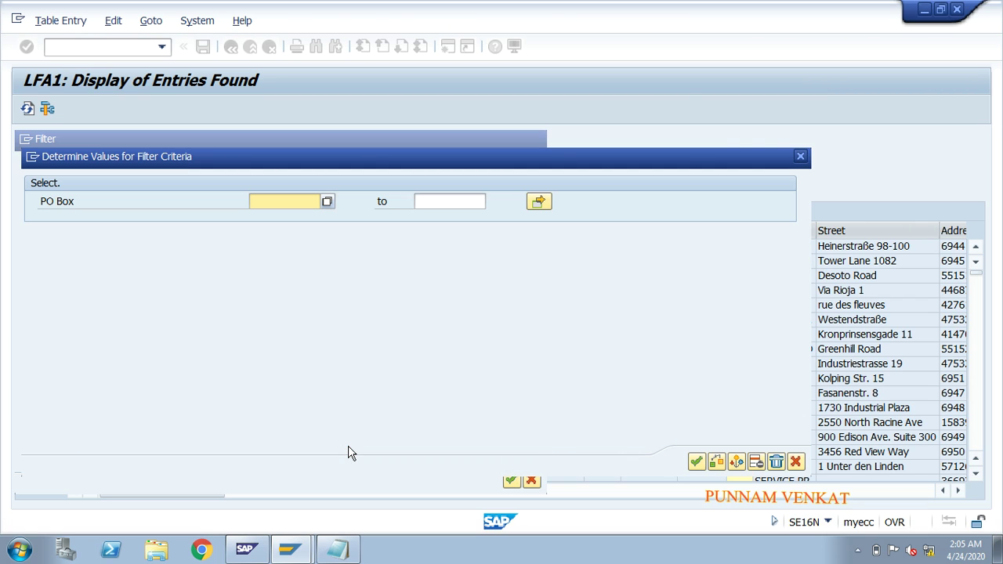
{"action": "type", "text": "500018"}
{"action": "left_click", "coordinate": [696, 465]}
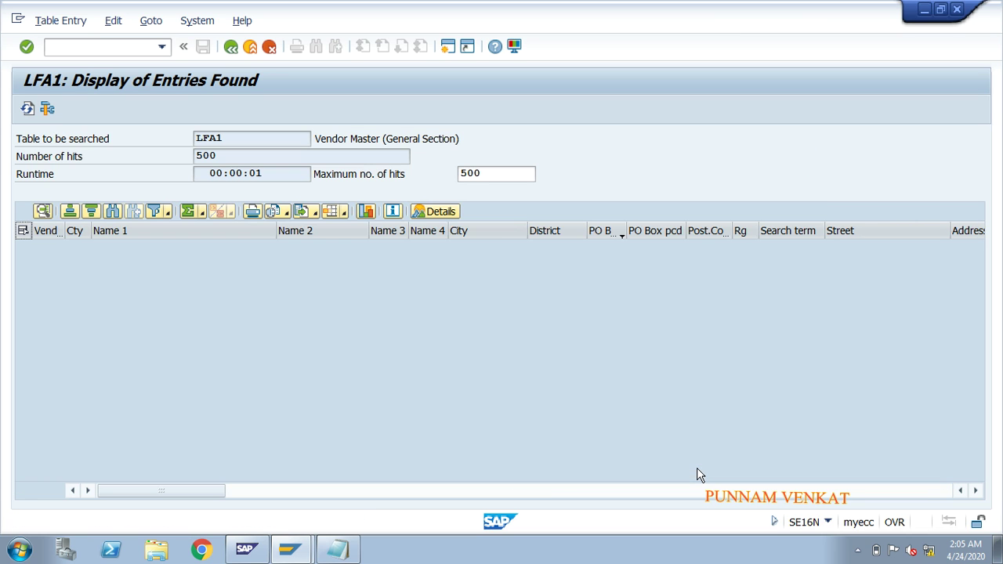
Step: Return to the LFA1 table selection and enter SAPUSER as the Created by criterion
{"action": "left_click", "coordinate": [229, 47]}
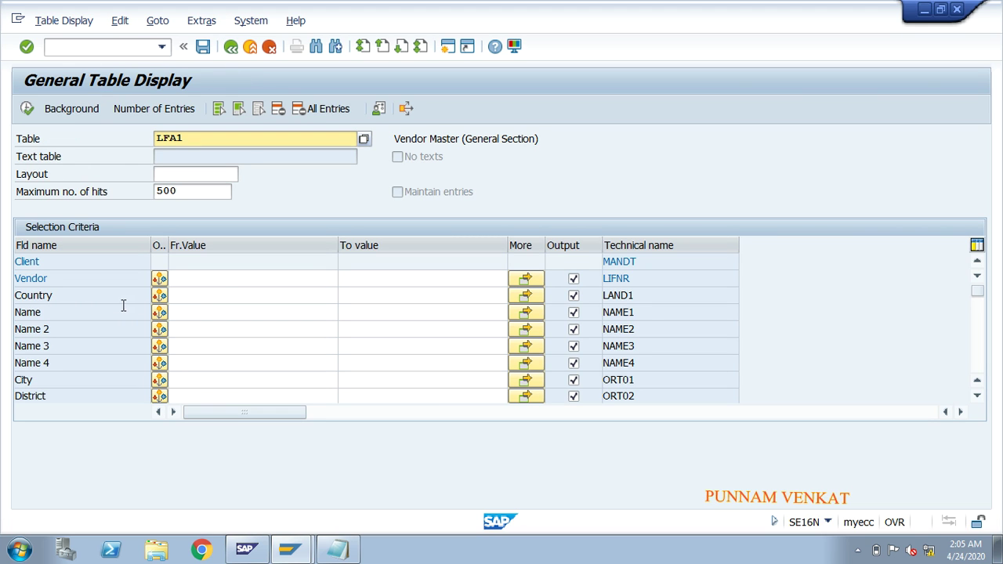
{"action": "scroll", "coordinate": [215, 358], "scroll_direction": "down", "scroll_amount": 1}
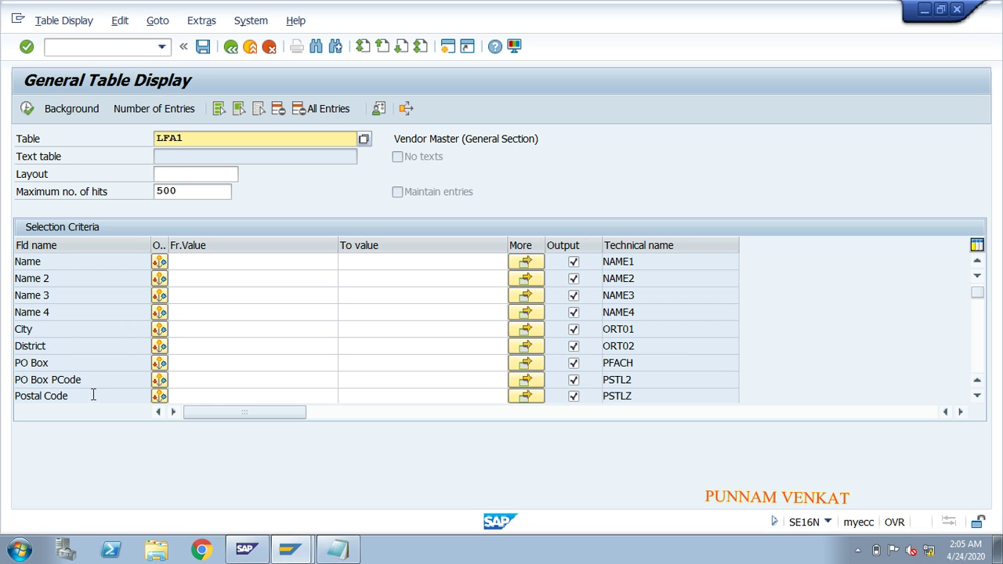
{"action": "scroll", "coordinate": [92, 396], "scroll_direction": "down", "scroll_amount": 2}
{"action": "scroll", "coordinate": [76, 396], "scroll_direction": "down", "scroll_amount": 3}
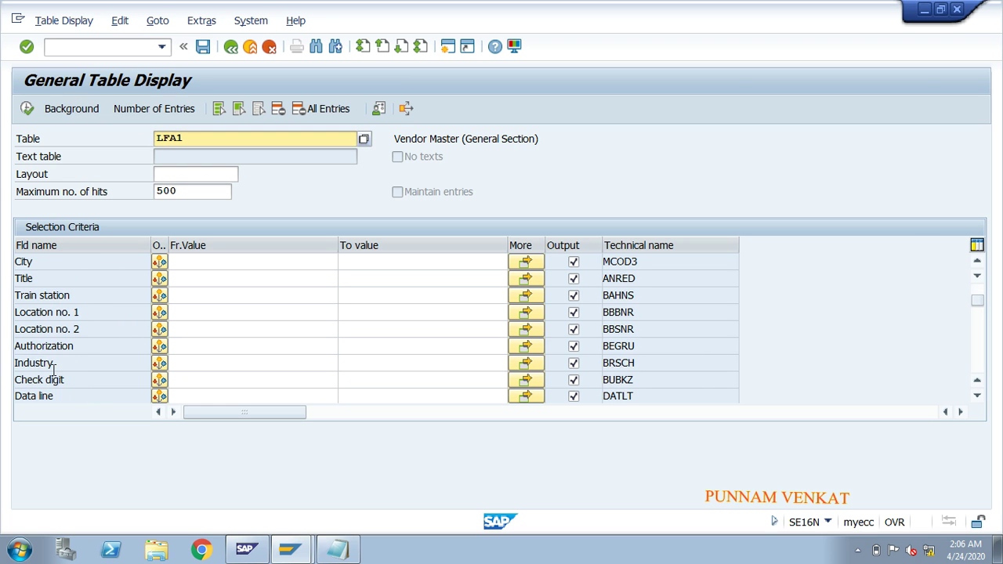
{"action": "scroll", "coordinate": [60, 363], "scroll_direction": "down", "scroll_amount": 2}
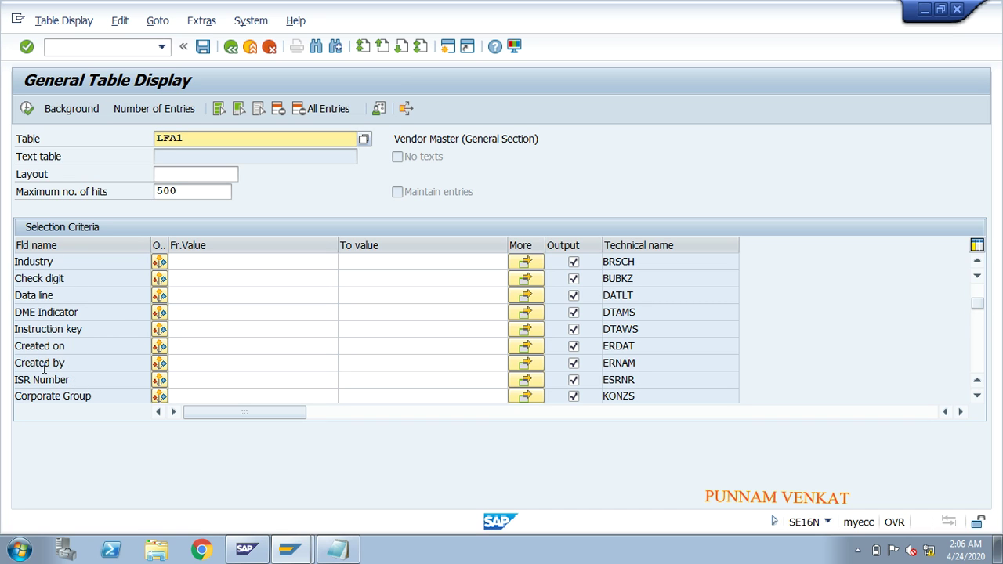
{"action": "left_click", "coordinate": [182, 365]}
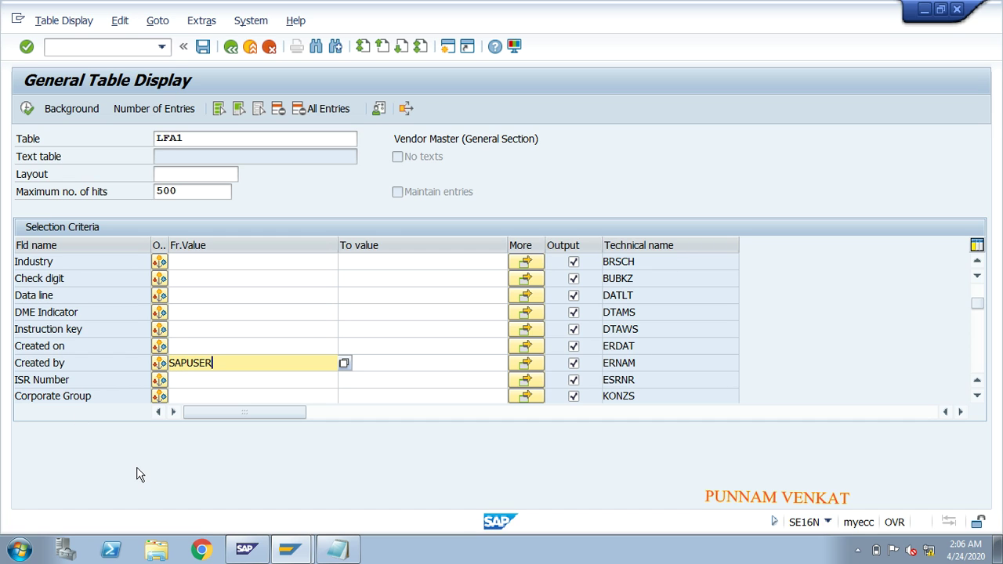
{"action": "left_click_drag", "start_coordinate": [218, 363], "coordinate": [162, 365]}
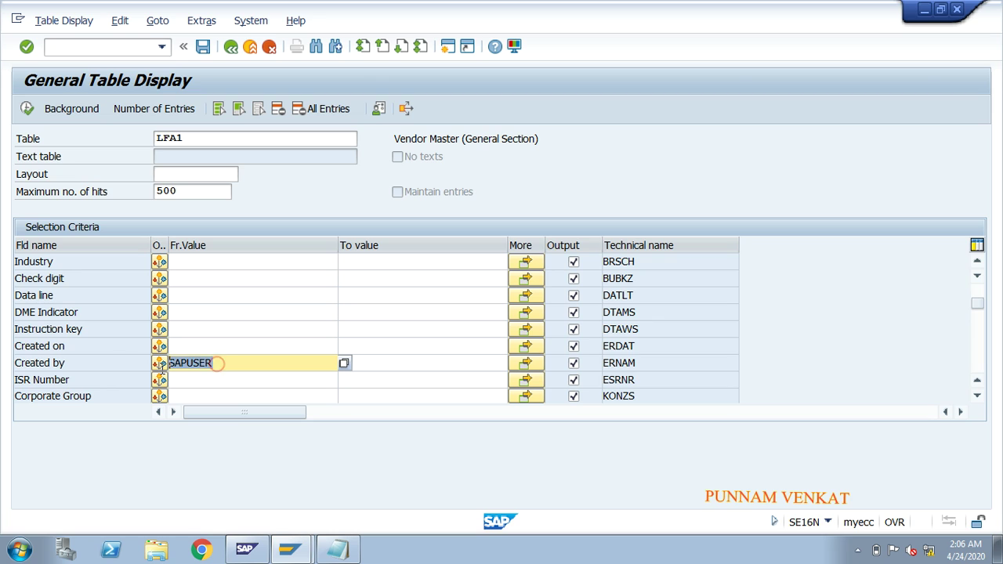
{"action": "left_click", "coordinate": [191, 359]}
{"action": "left_click", "coordinate": [192, 350]}
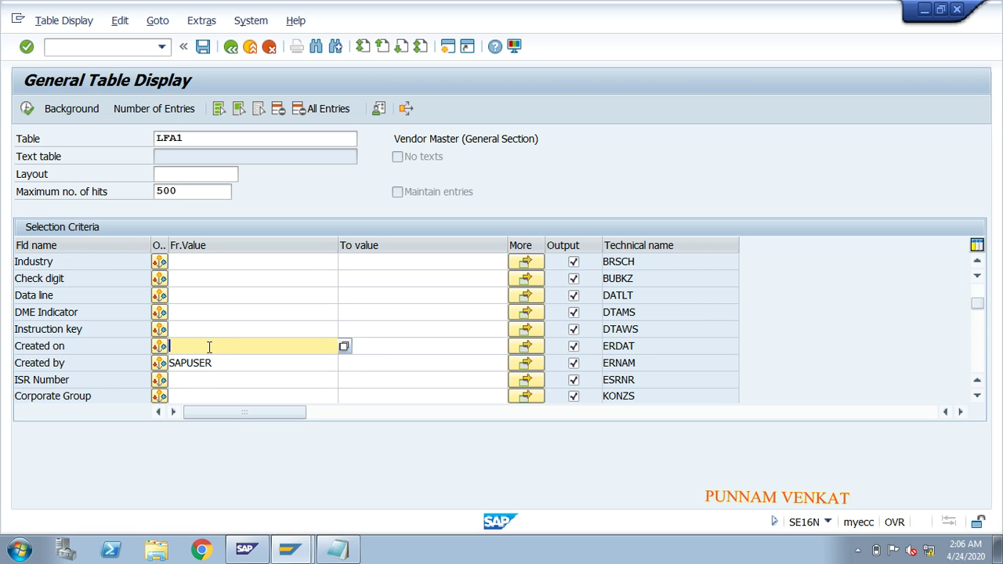
{"action": "type", "text": "SAPUSER"}
{"action": "left_click", "coordinate": [29, 109]}
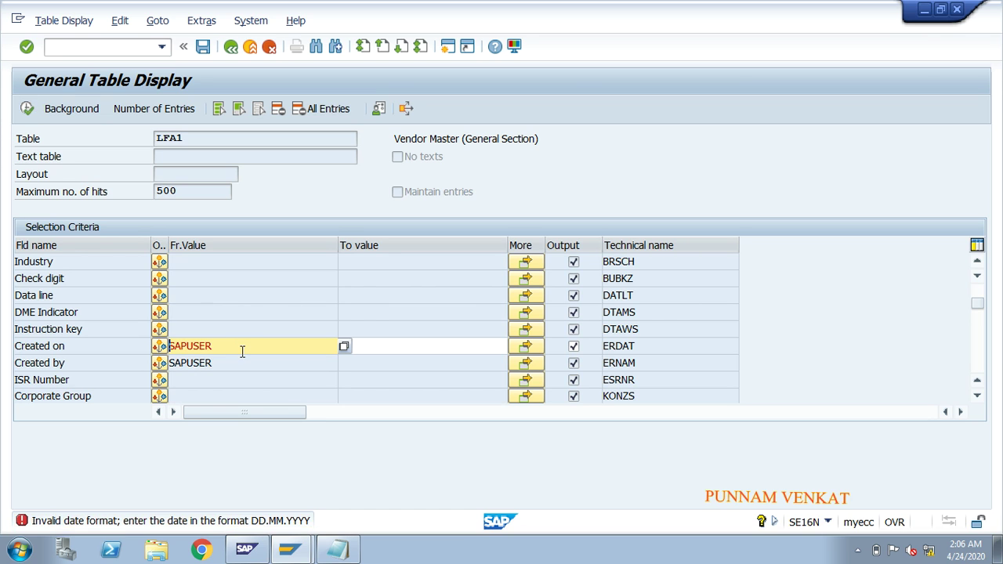
Step: Replace the Created on criterion with 24.04.2020 and display the matching LFA1 entries
{"action": "left_click", "coordinate": [243, 352]}
{"action": "key", "text": "BackSpace"}
{"action": "key", "text": "BackSpace"}
{"action": "key", "text": "BackSpace"}
{"action": "key", "text": "BackSpace"}
{"action": "key", "text": "BackSpace"}
{"action": "key", "text": "BackSpace"}
{"action": "key", "text": "BackSpace"}
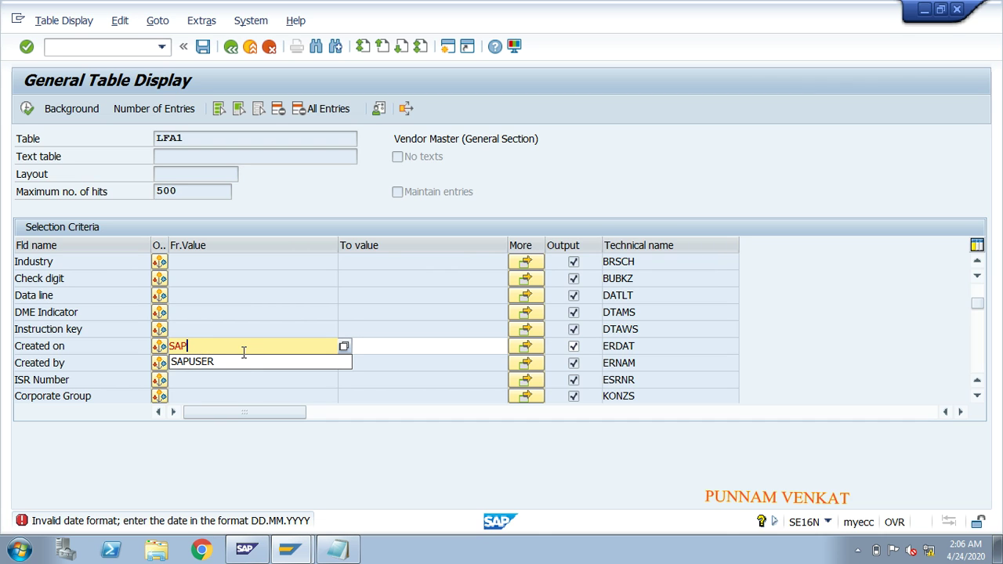
{"action": "type", "text": "24.04.2020"}
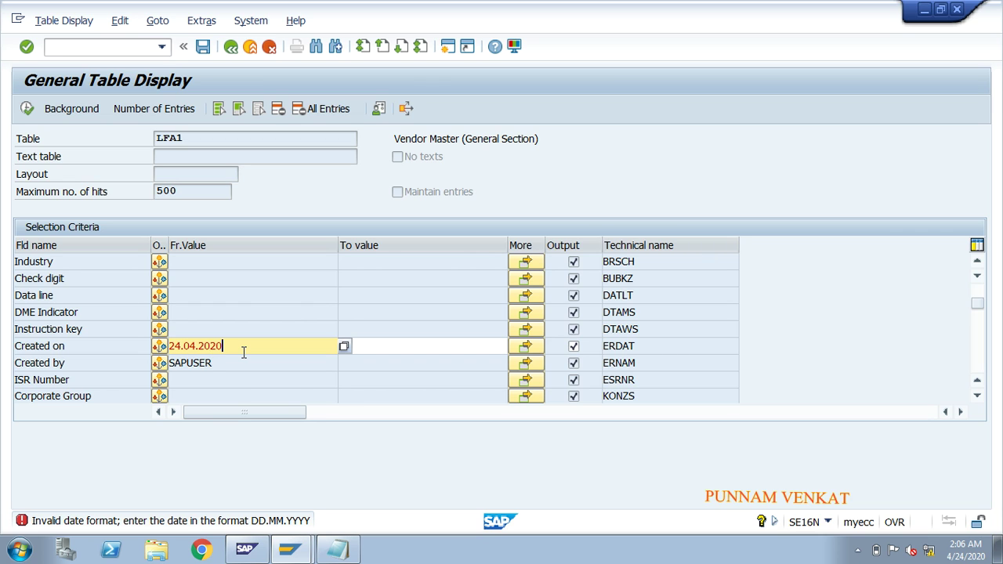
{"action": "left_click", "coordinate": [27, 109]}
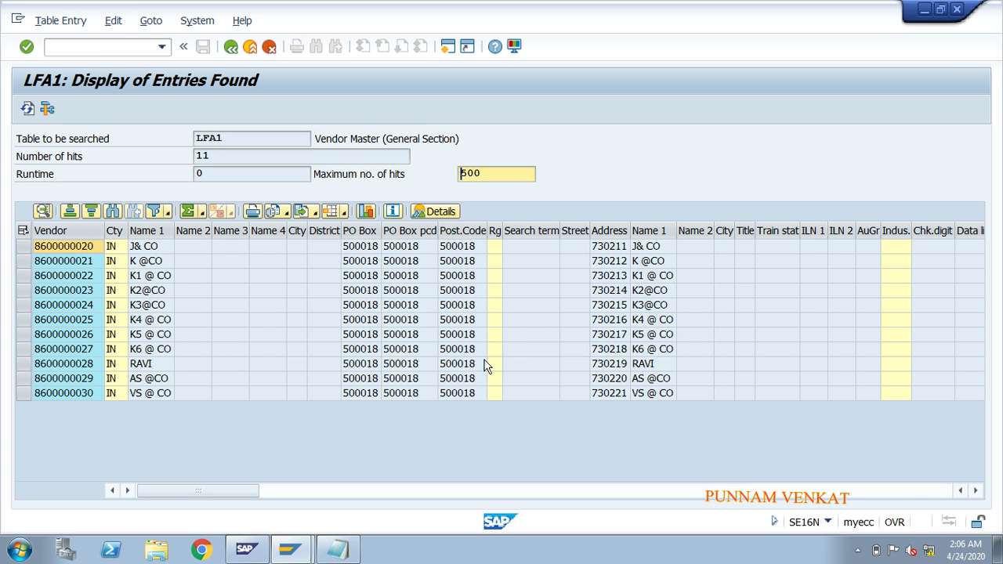
Step: Check the Vendor, Cty, Name 1, PO Box and PO Box pcd columns of the LFA1 entries, and return to SAP Easy Access
{"action": "left_click", "coordinate": [54, 230]}
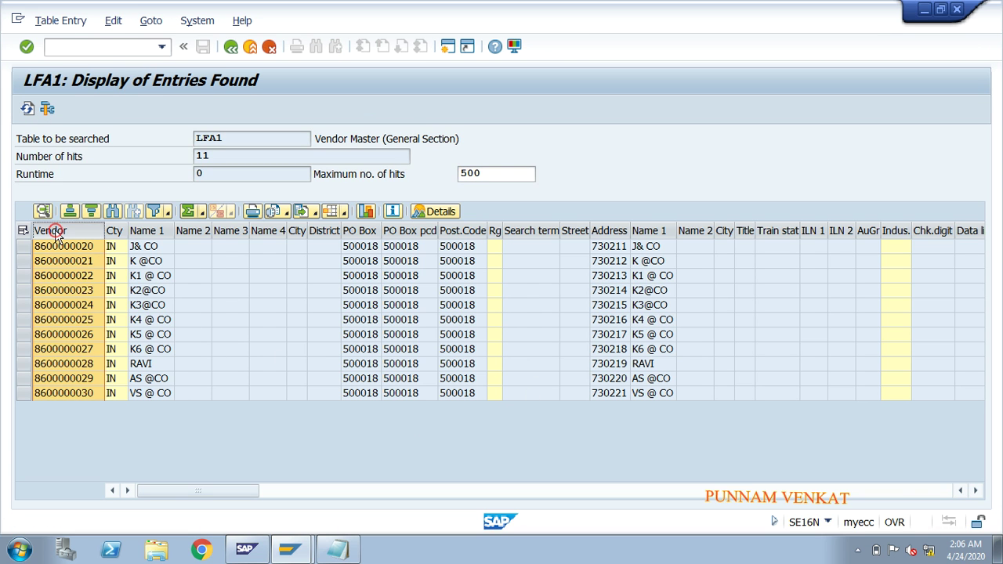
{"action": "left_click", "coordinate": [116, 230]}
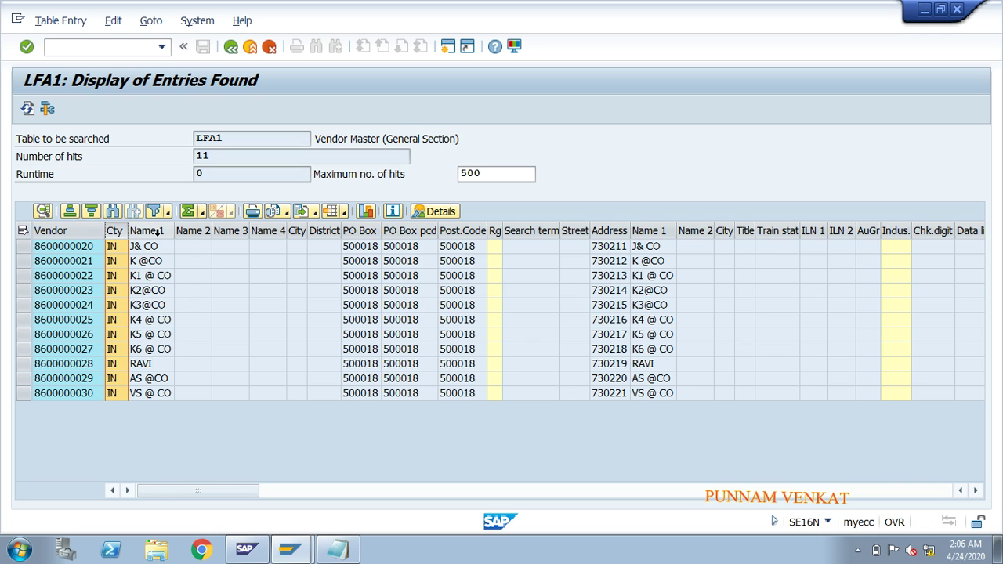
{"action": "left_click", "coordinate": [149, 231]}
{"action": "left_click", "coordinate": [149, 261]}
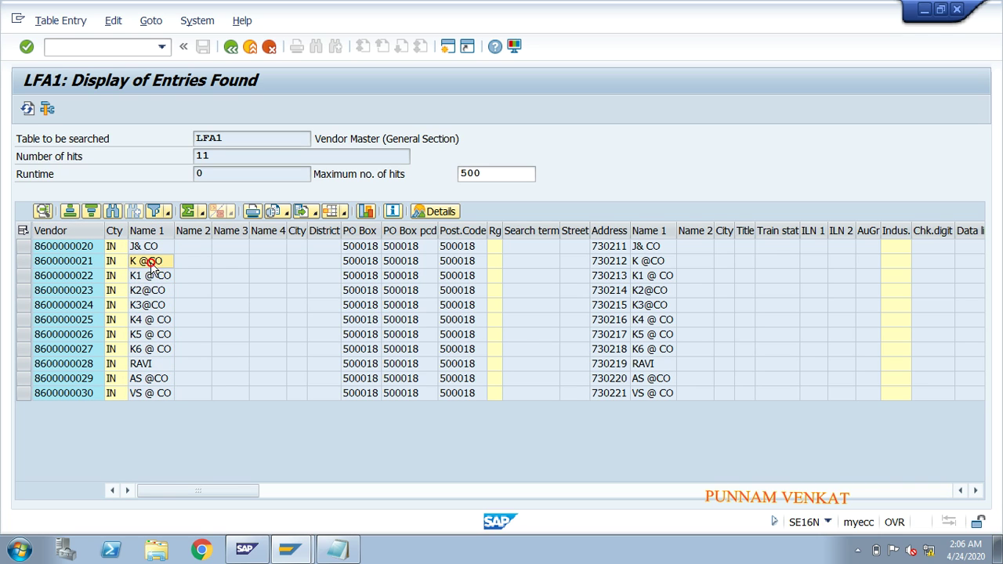
{"action": "left_click", "coordinate": [149, 275]}
{"action": "left_click", "coordinate": [146, 290]}
{"action": "left_click", "coordinate": [147, 305]}
{"action": "left_click", "coordinate": [154, 320]}
{"action": "left_click", "coordinate": [155, 334]}
{"action": "left_click", "coordinate": [354, 231]}
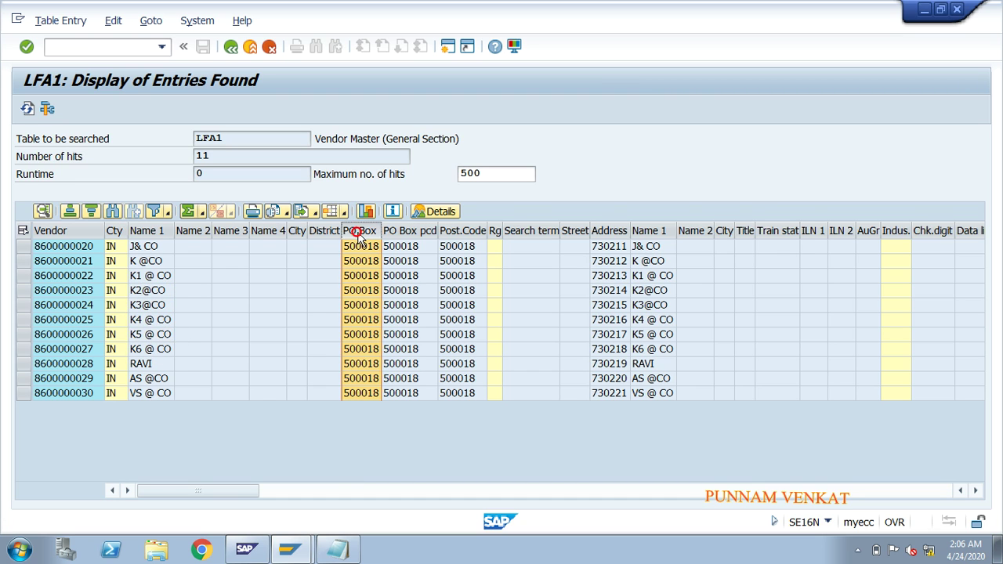
{"action": "left_click", "coordinate": [409, 232]}
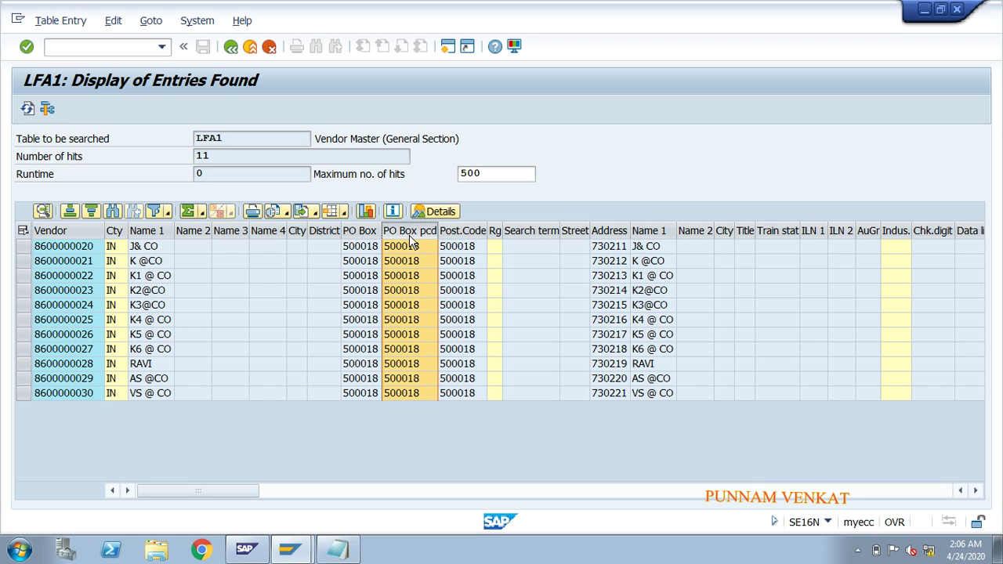
{"action": "left_click", "coordinate": [228, 47]}
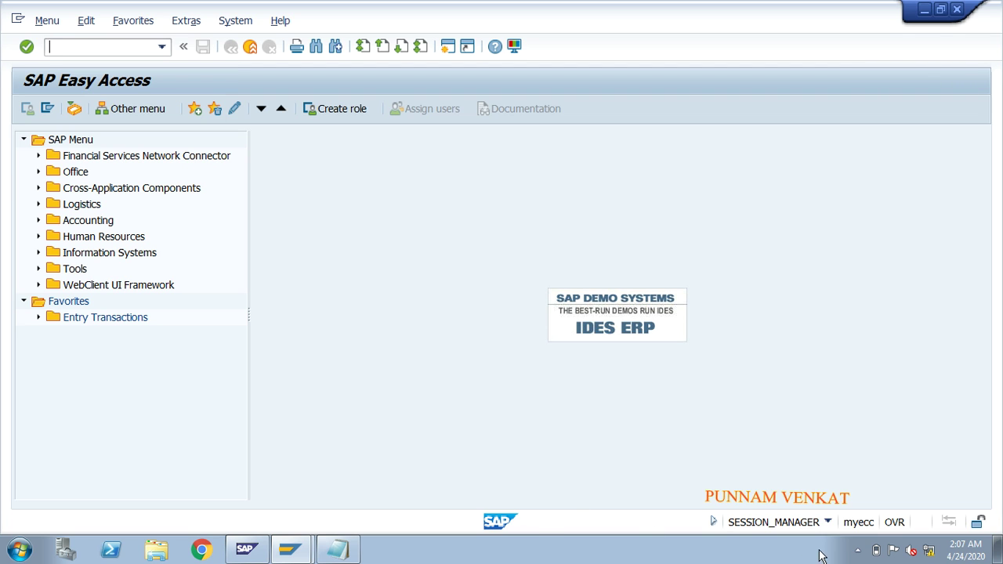
{"action": "left_click", "coordinate": [858, 551]}
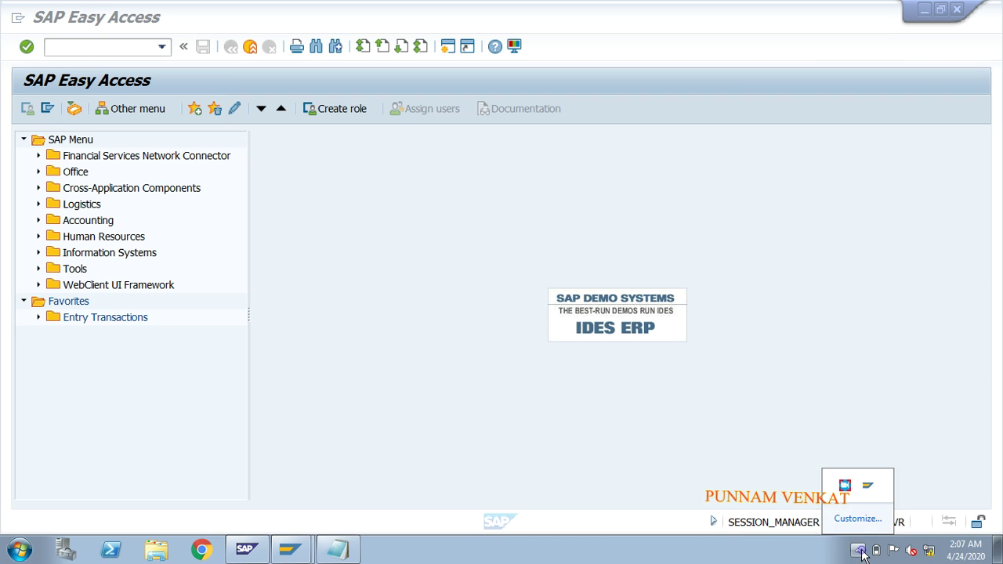
{"action": "left_click", "coordinate": [843, 489]}
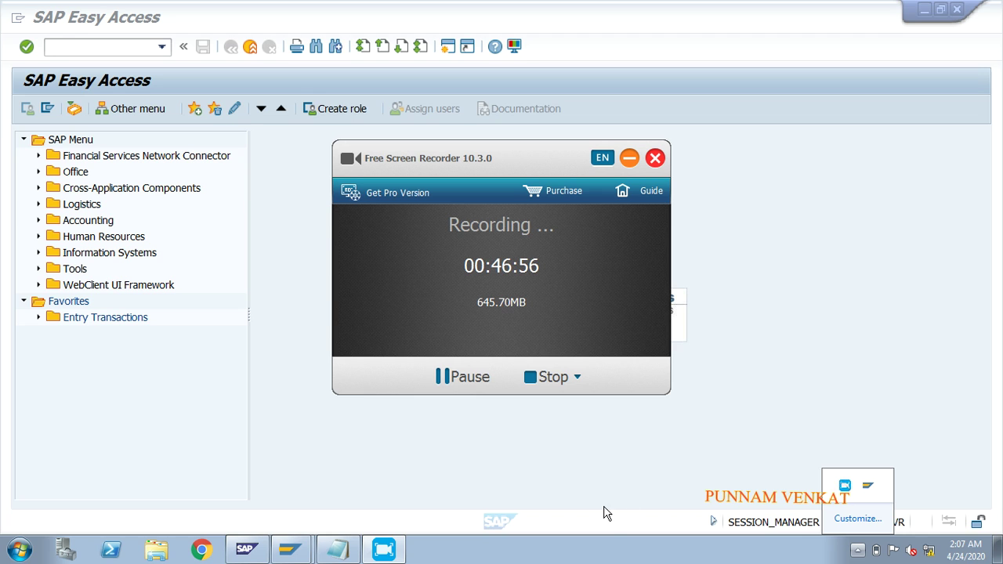
{"action": "left_click", "coordinate": [555, 388]}
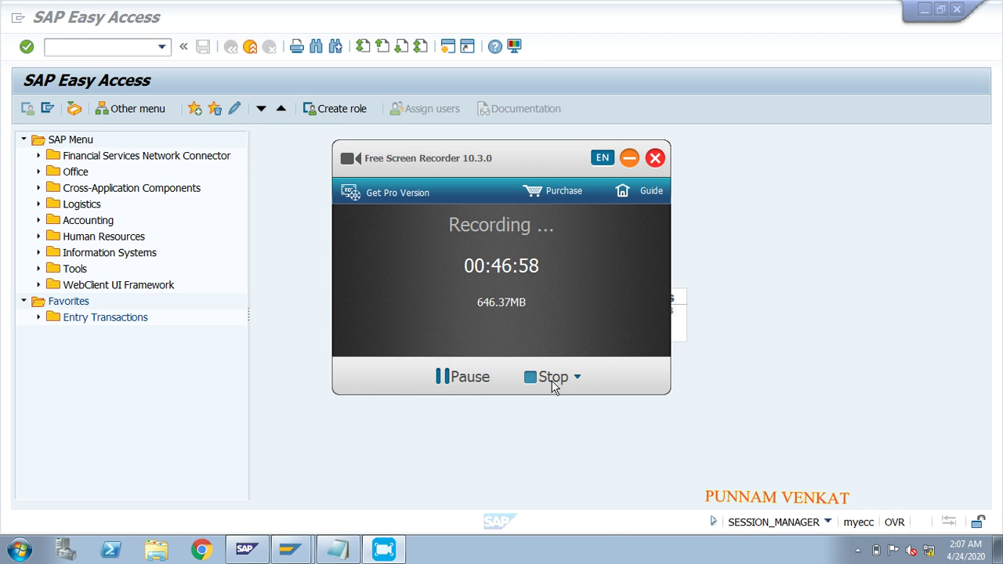